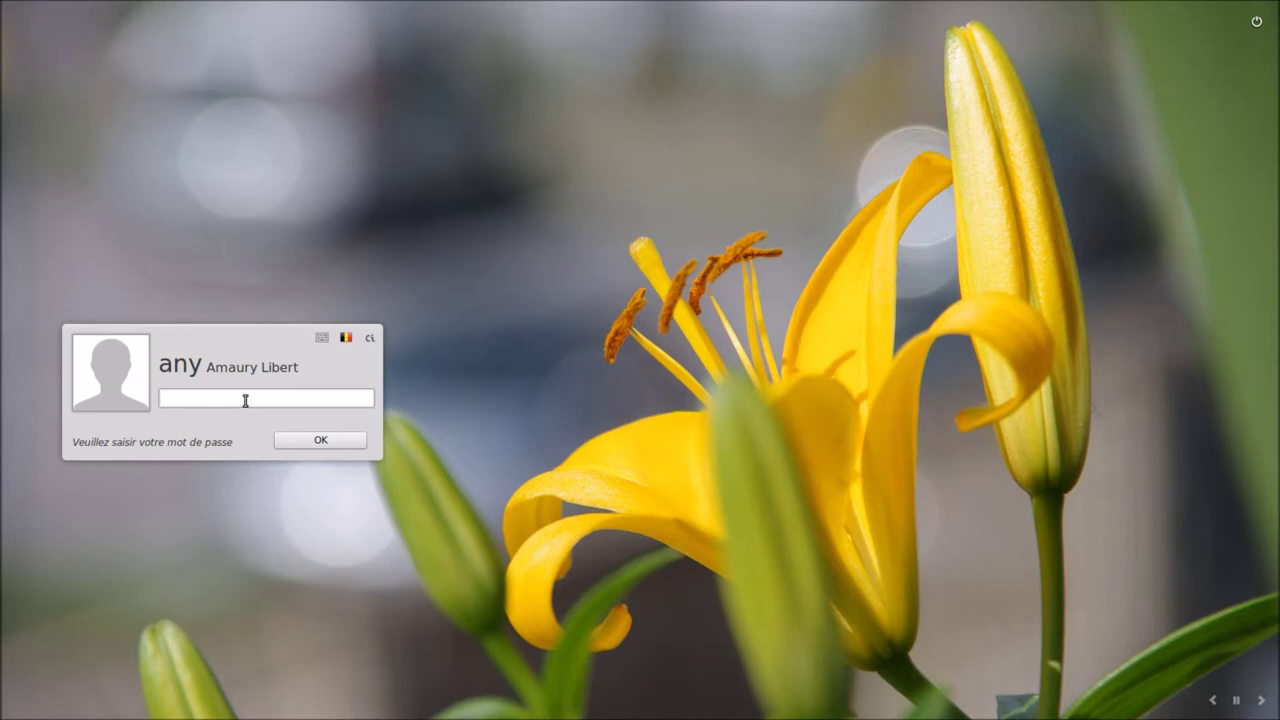
# Log in to the desktop session by entering the account password.
pyautogui.write('****')
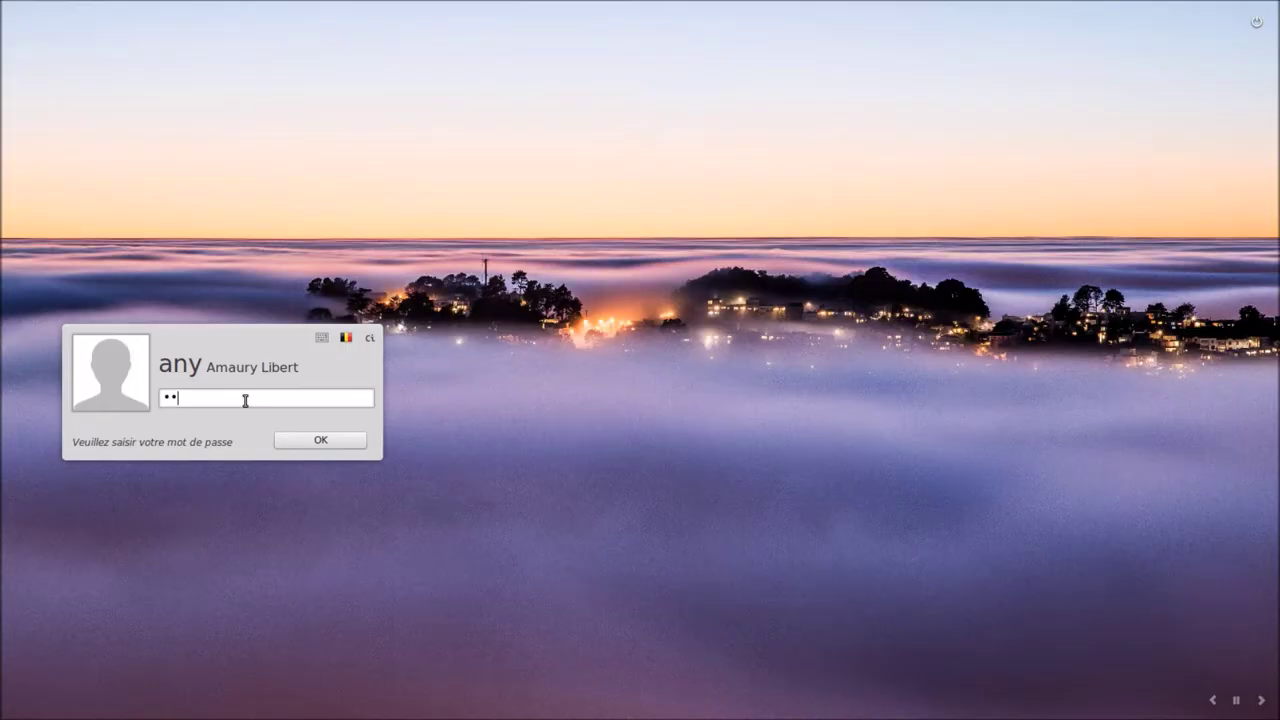
pyautogui.press('Return')
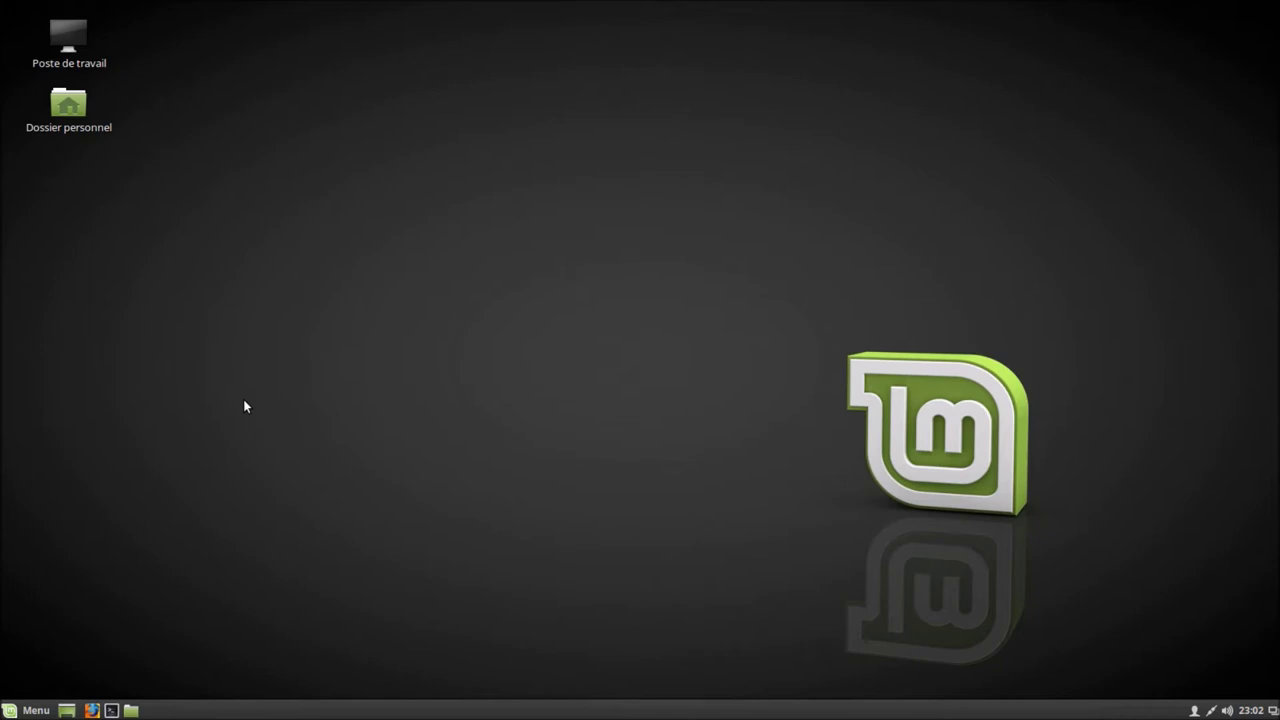
# Log out of the current desktop session and confirm the logout.
pyautogui.click(1193, 711)
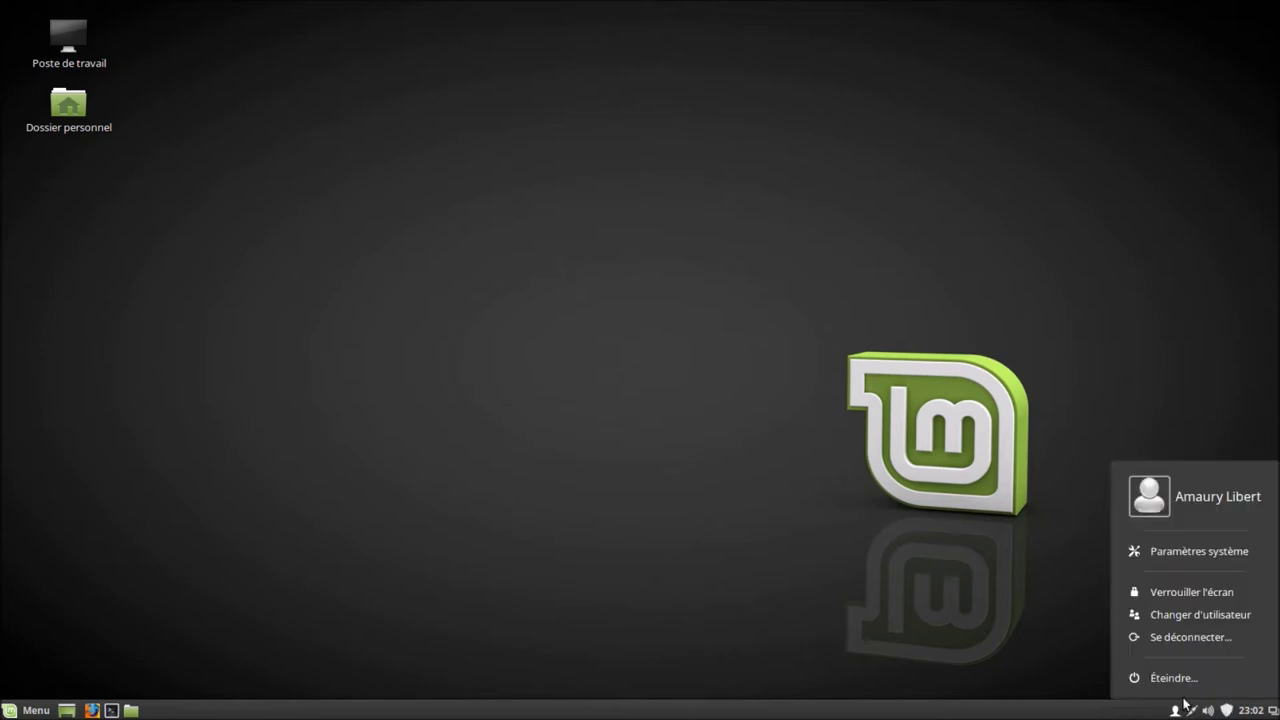
pyautogui.click(1156, 641)
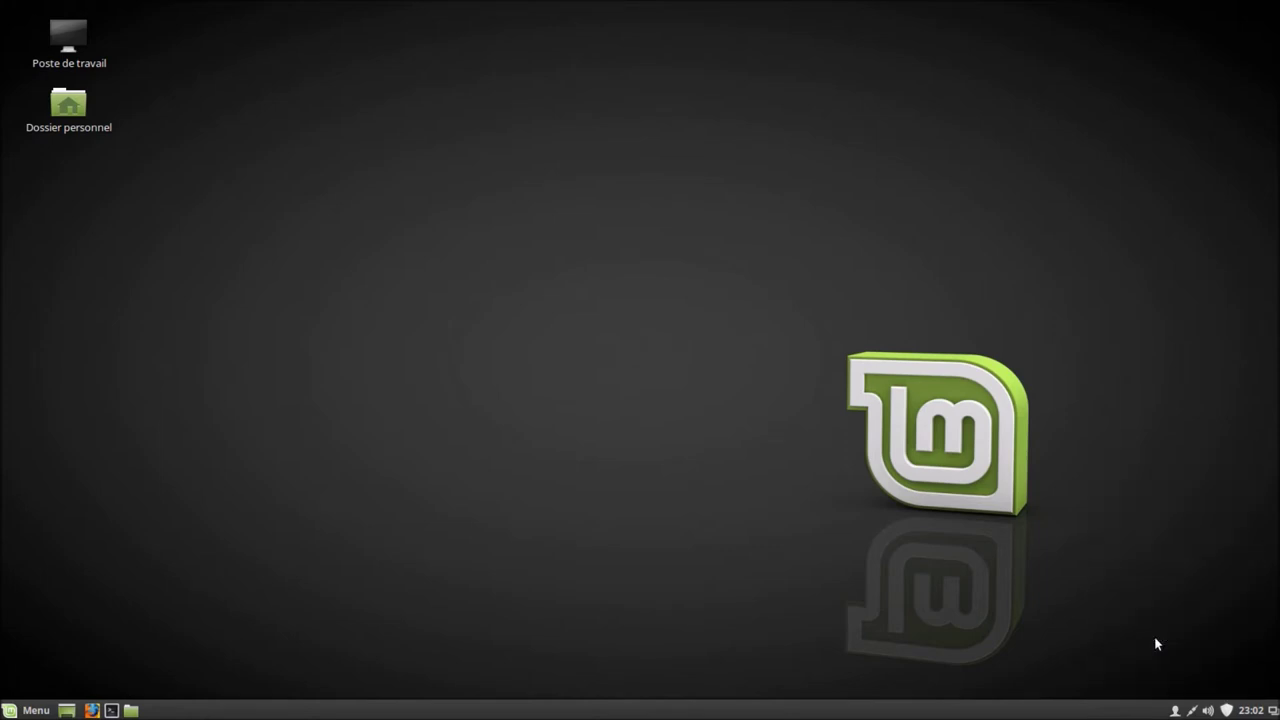
pyautogui.click(737, 388)
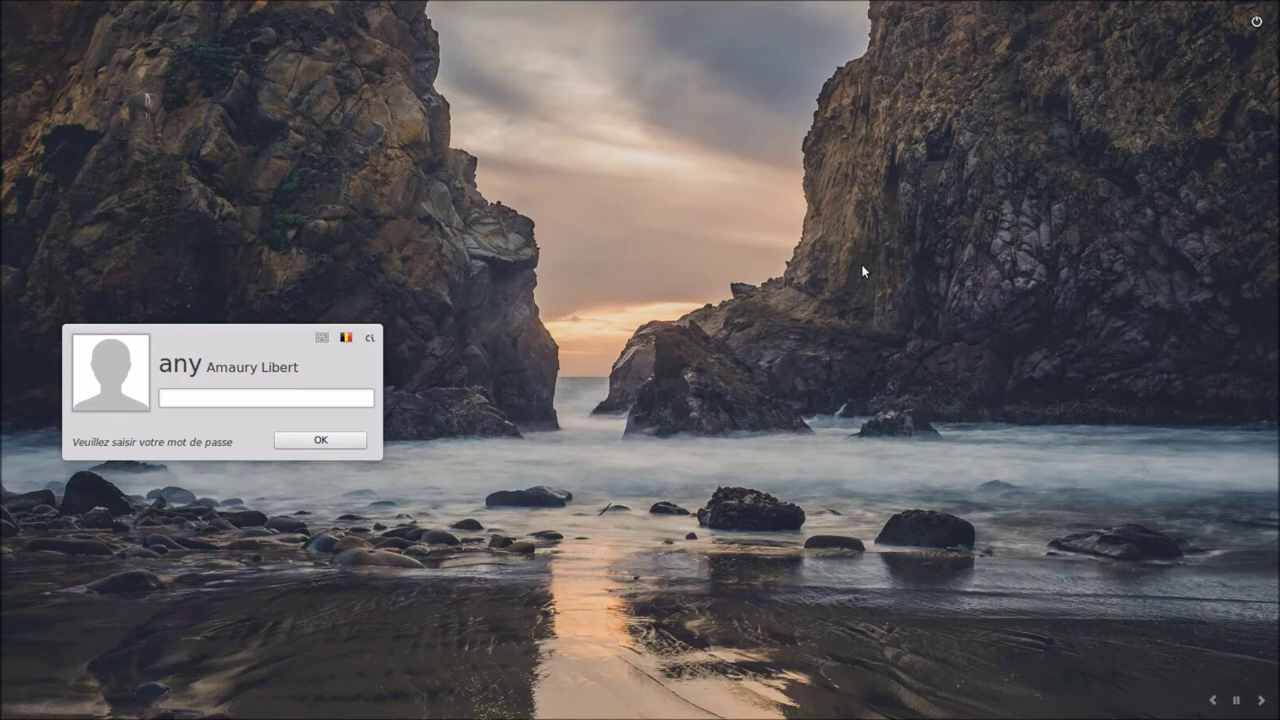
# Switch to the last linuxmint-18 virtual machine and log in with the account password.
pyautogui.moveTo(960, 6)
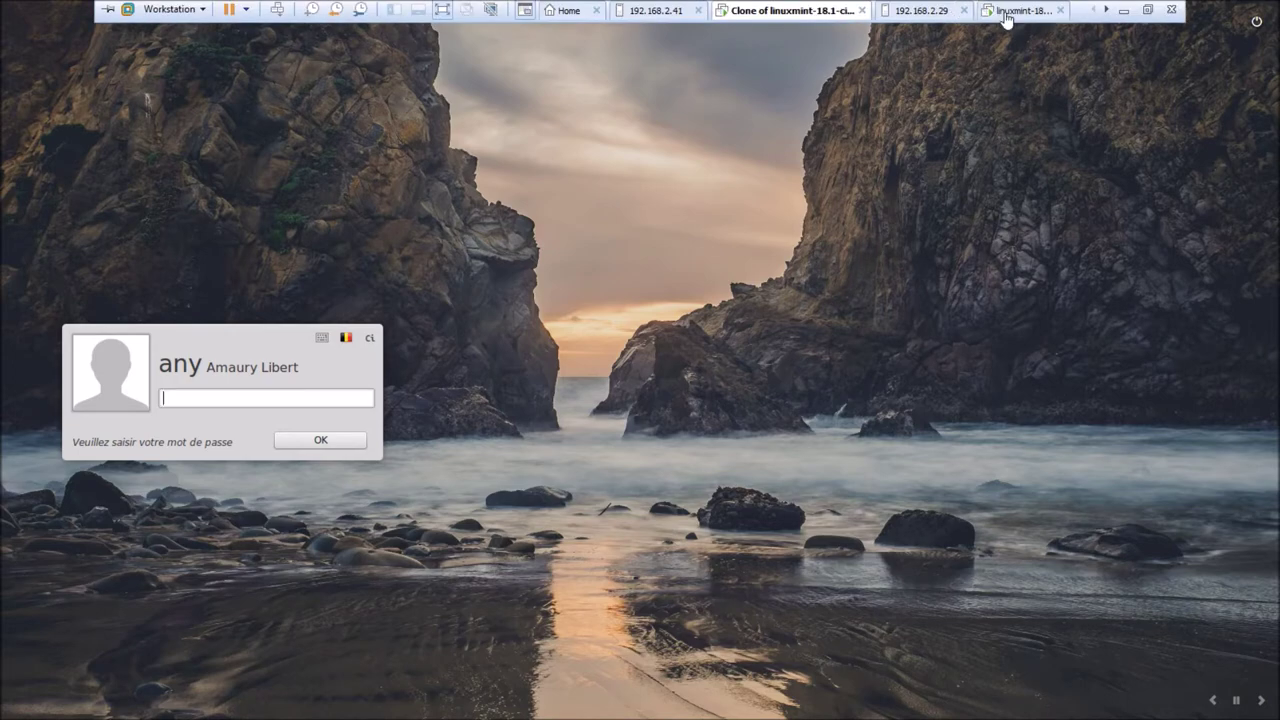
pyautogui.click(996, 9)
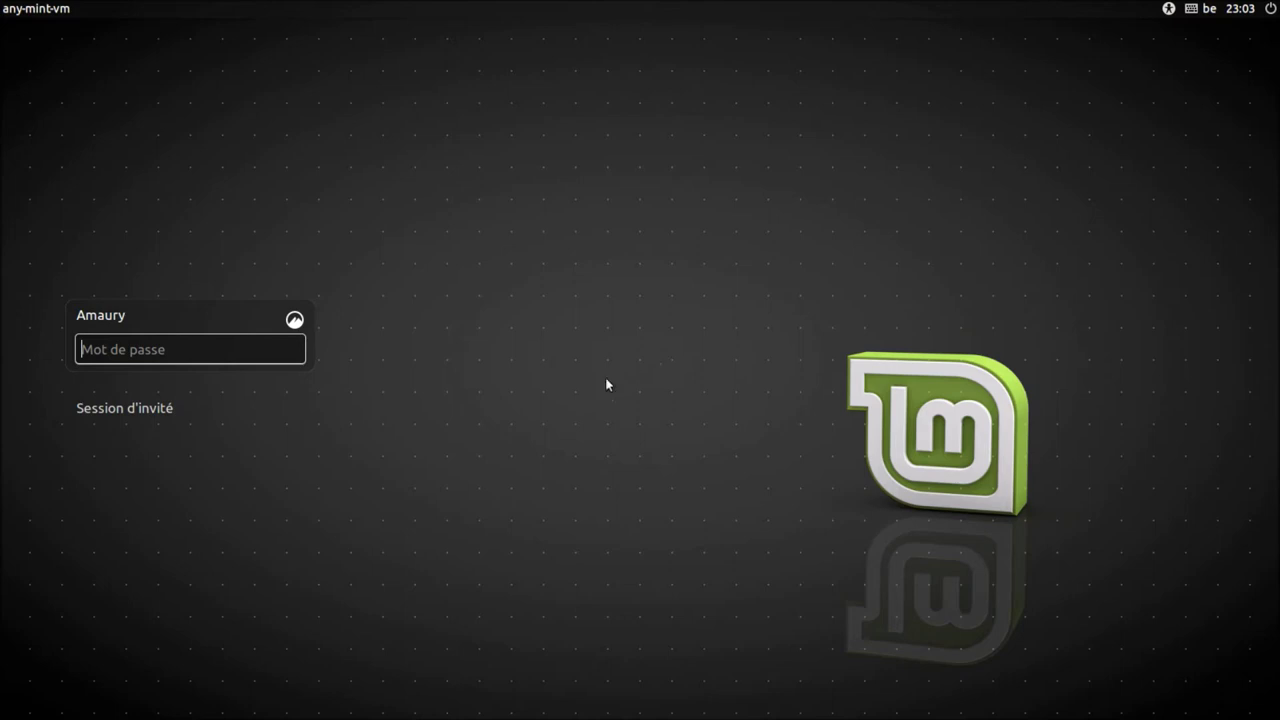
pyautogui.write('****')
pyautogui.press('Return')
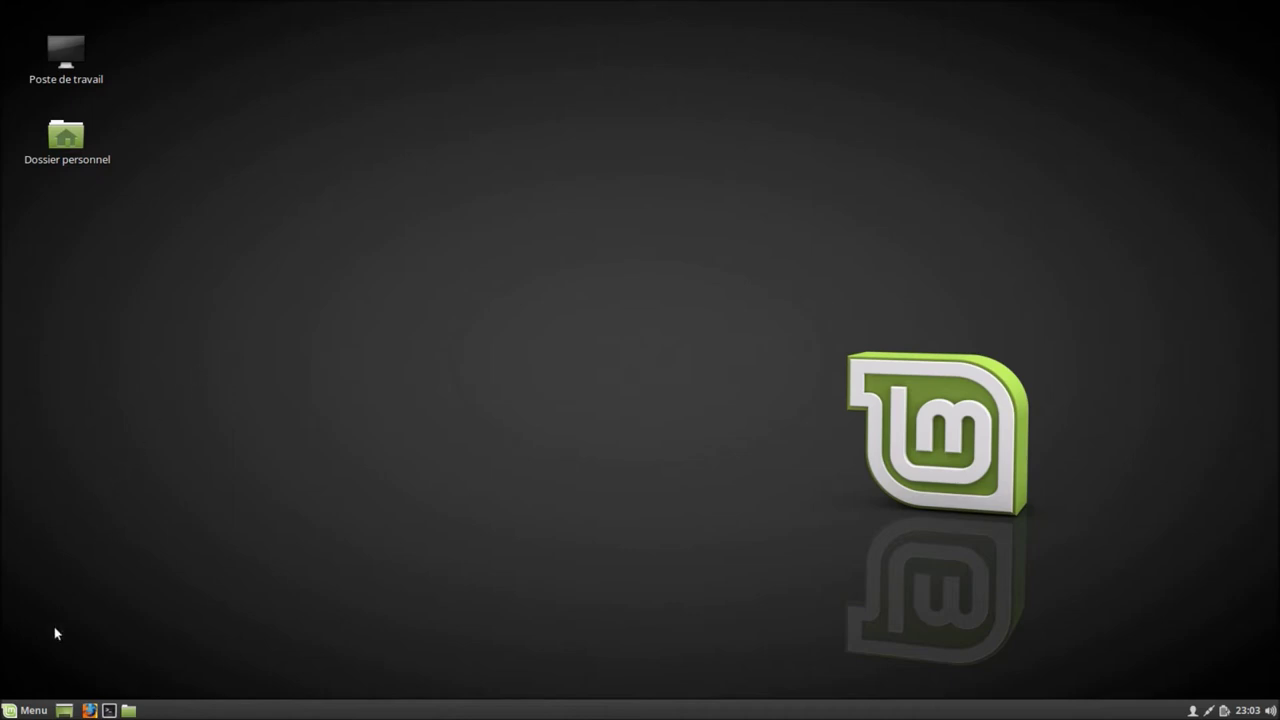
# Browse the application categories of the main menu, from Accessoires through Emplacements, then close it.
pyautogui.click(33, 712)
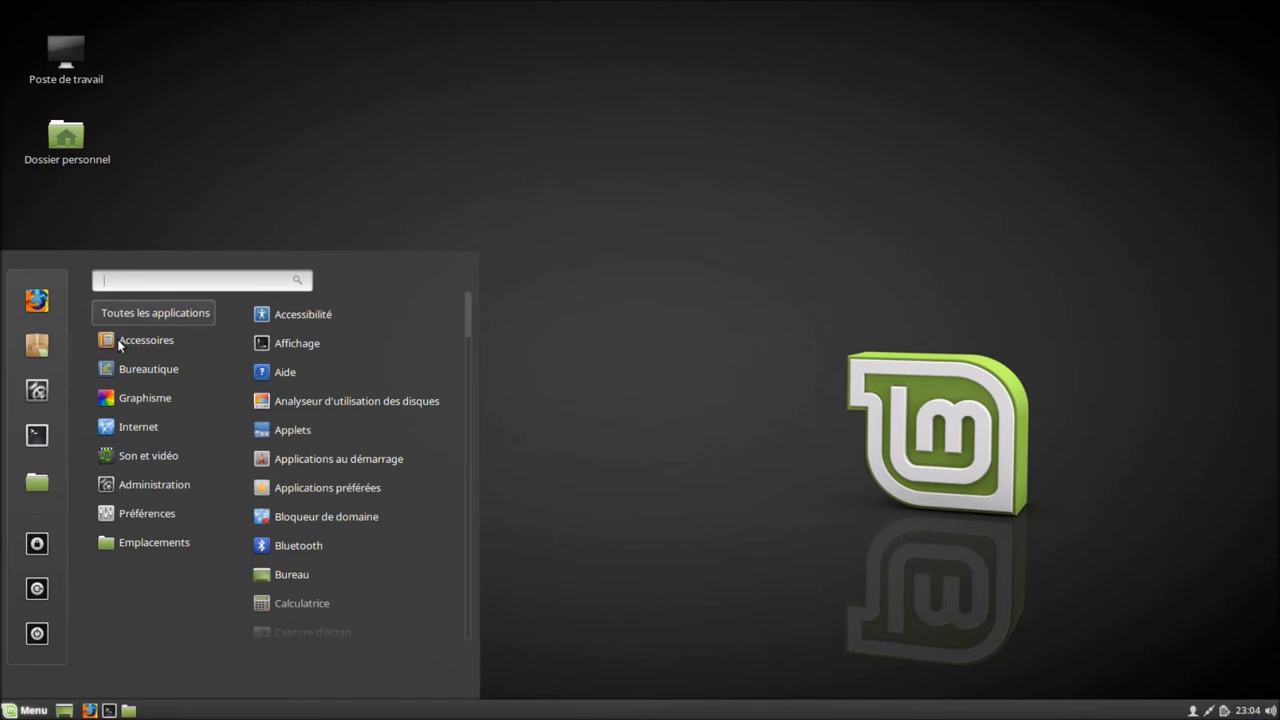
pyautogui.moveTo(119, 344)
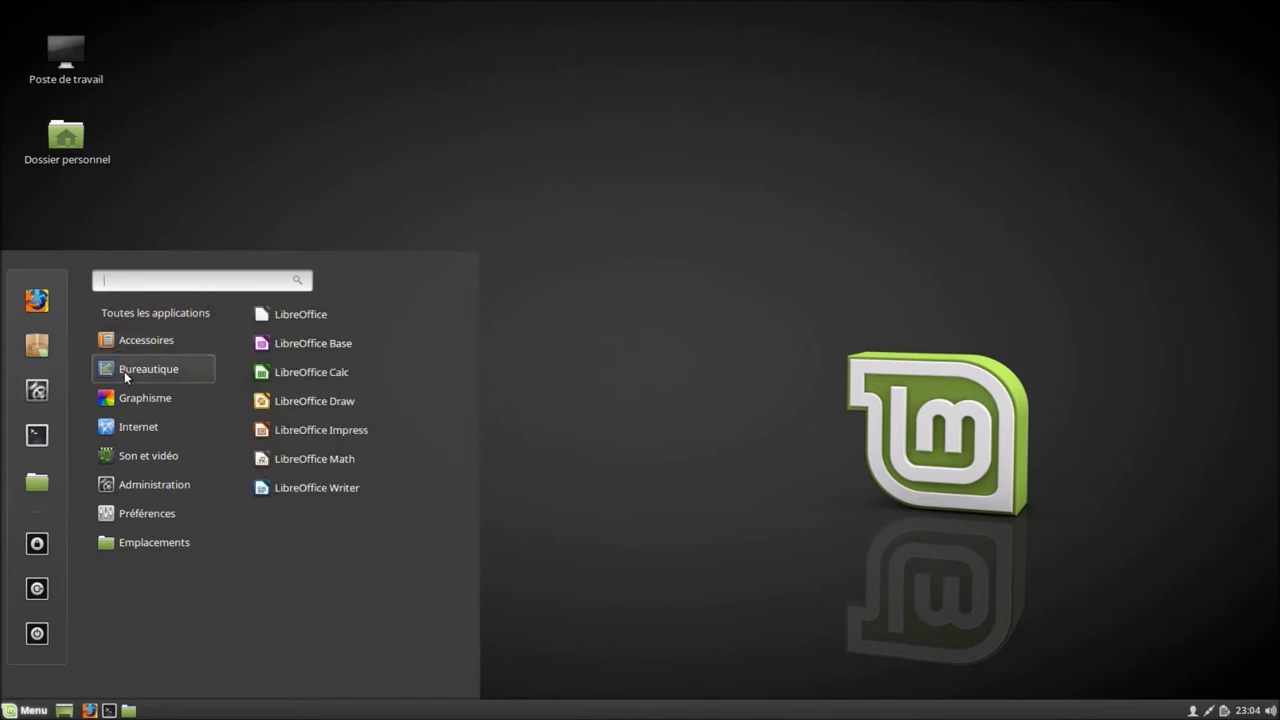
pyautogui.moveTo(131, 401)
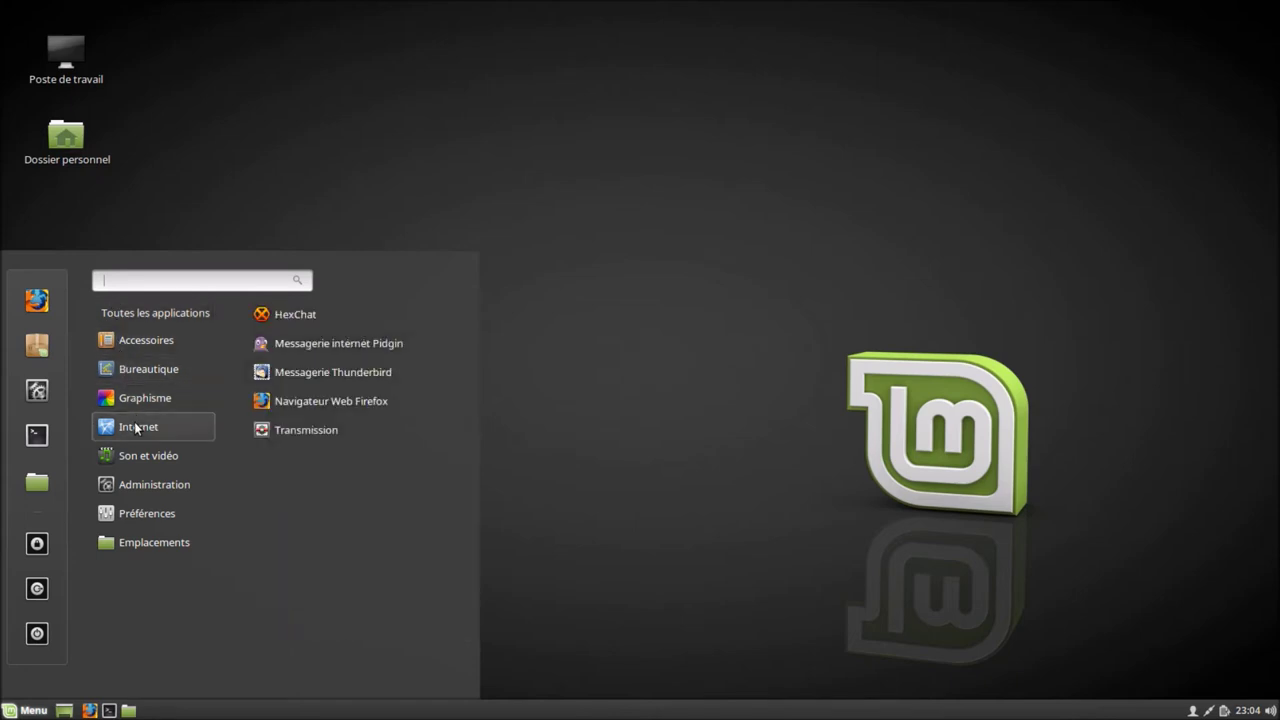
pyautogui.moveTo(140, 459)
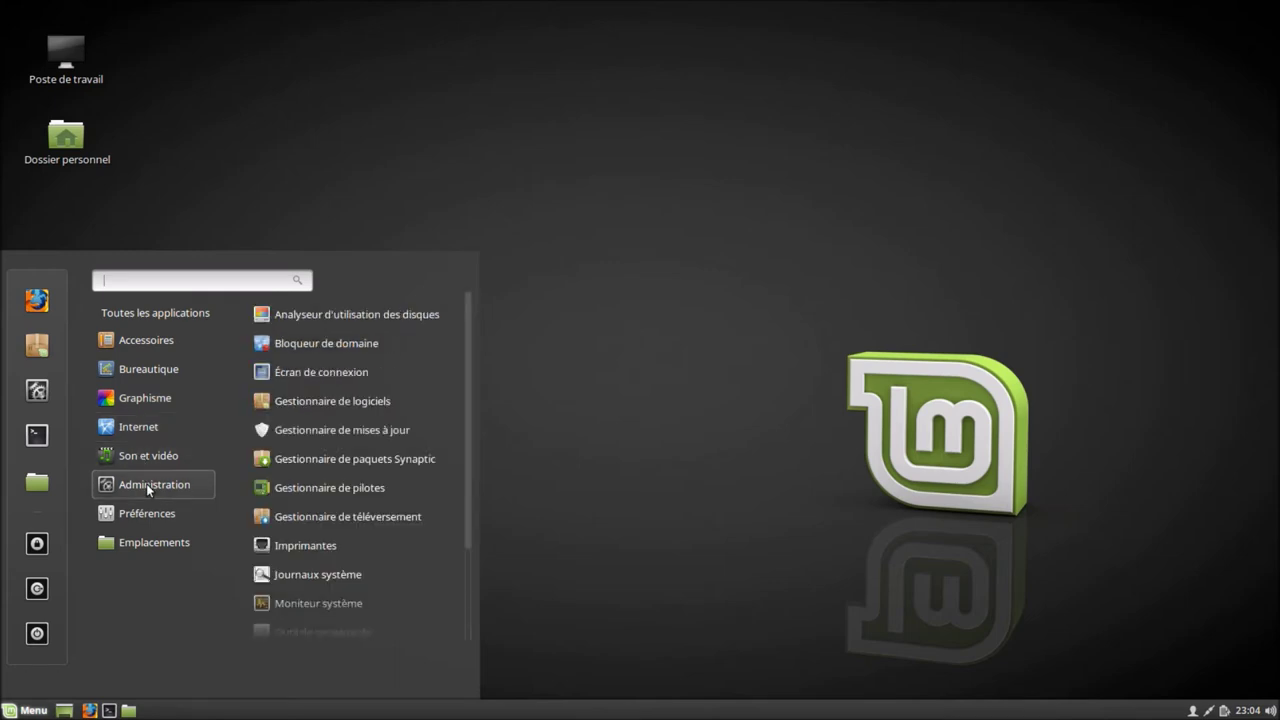
pyautogui.moveTo(161, 543)
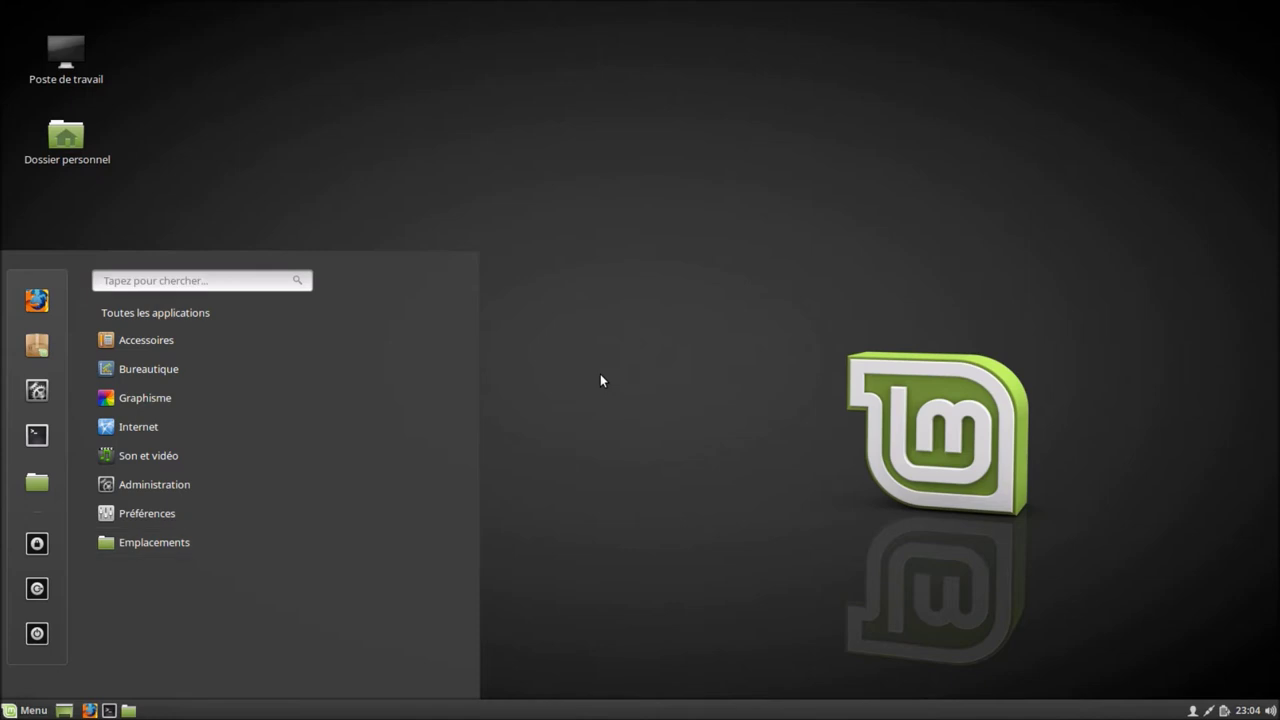
pyautogui.click(600, 375)
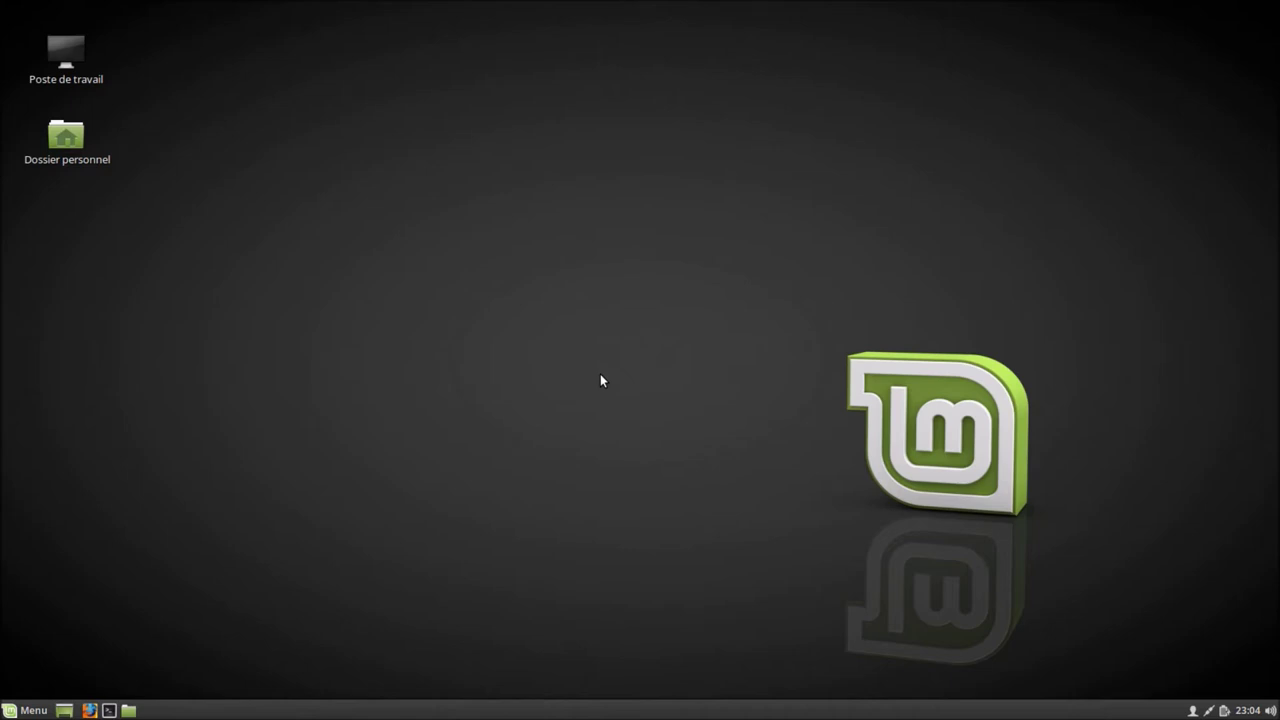
# Open the panel's applet manager and search the applets available online for "menu".
pyautogui.rightClick(539, 713)
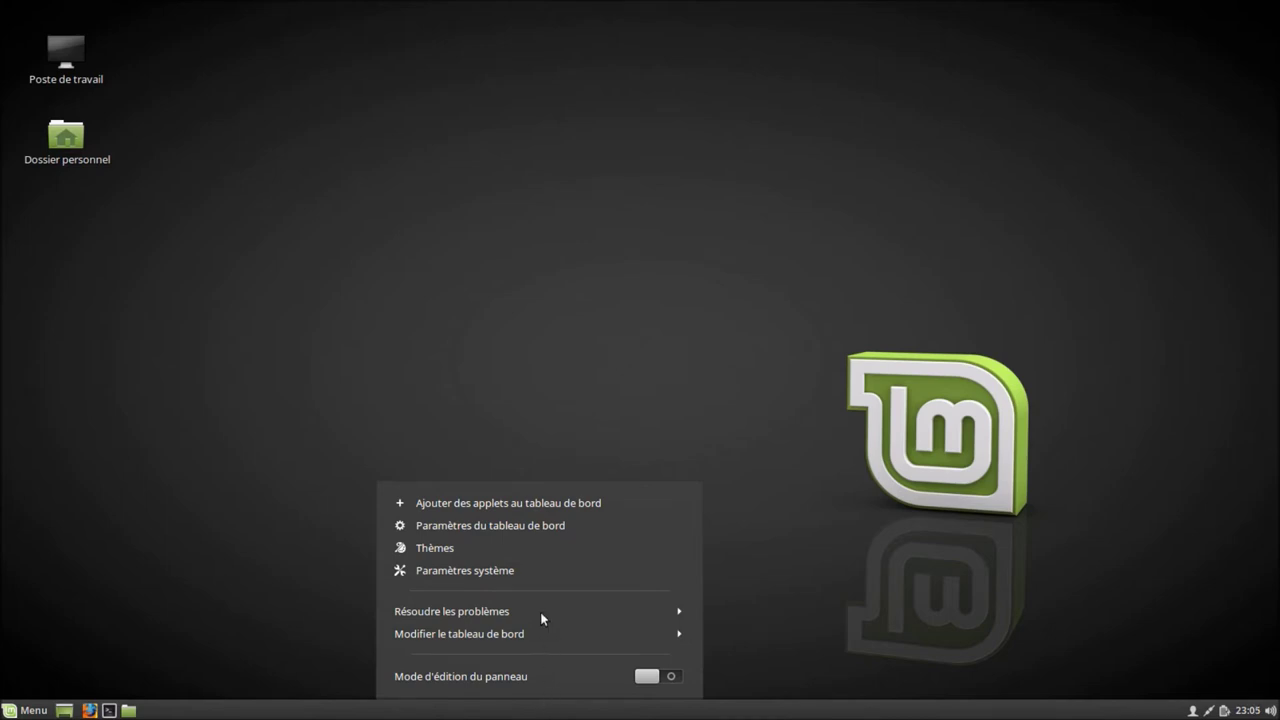
pyautogui.click(519, 506)
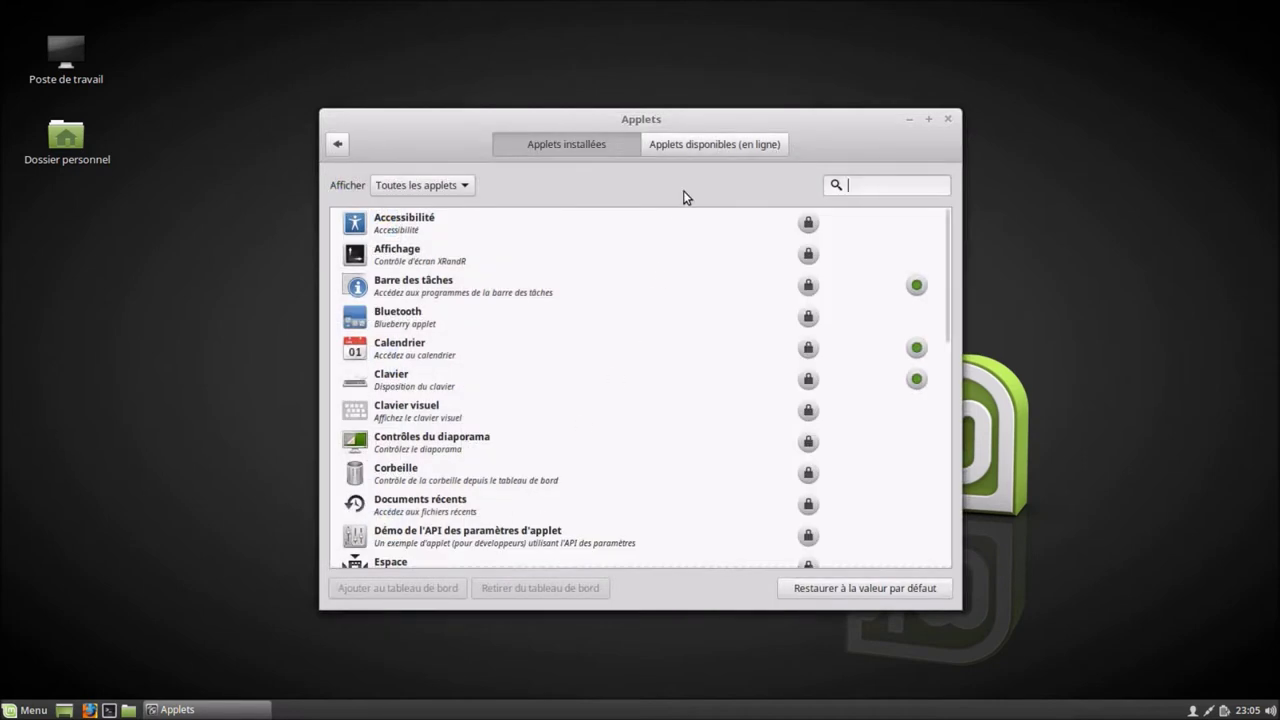
pyautogui.click(694, 147)
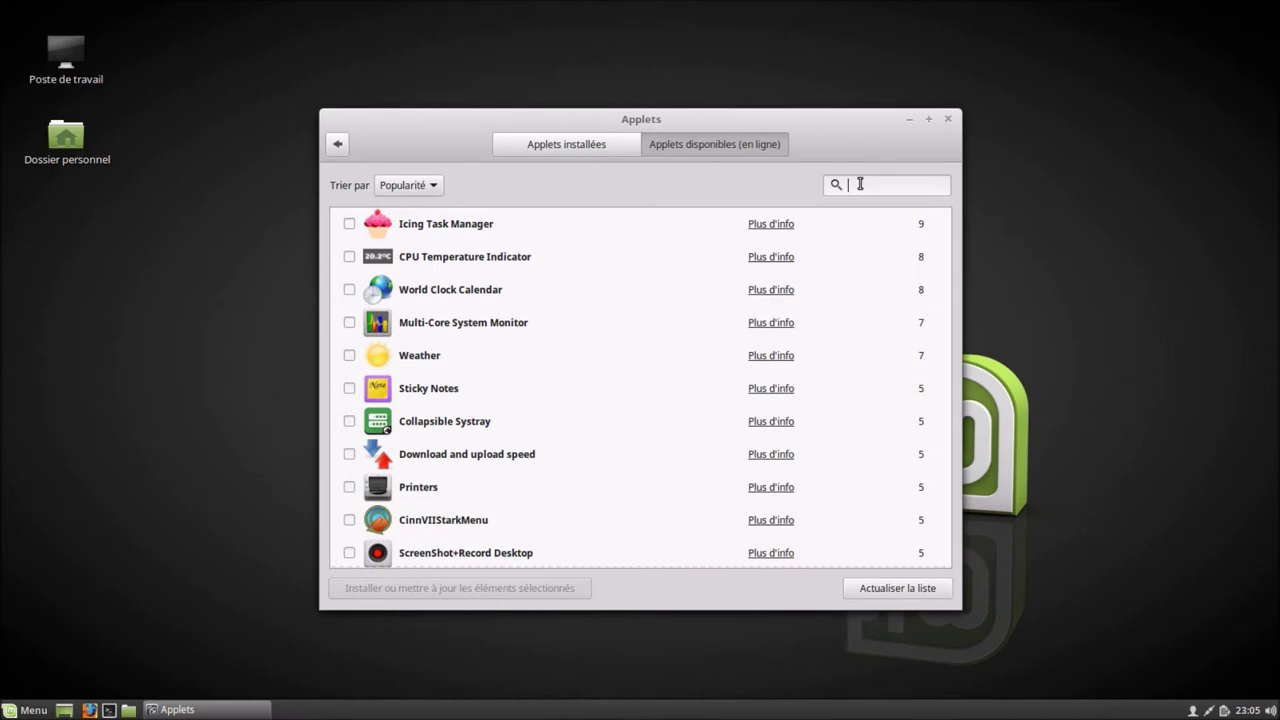
pyautogui.write('men')
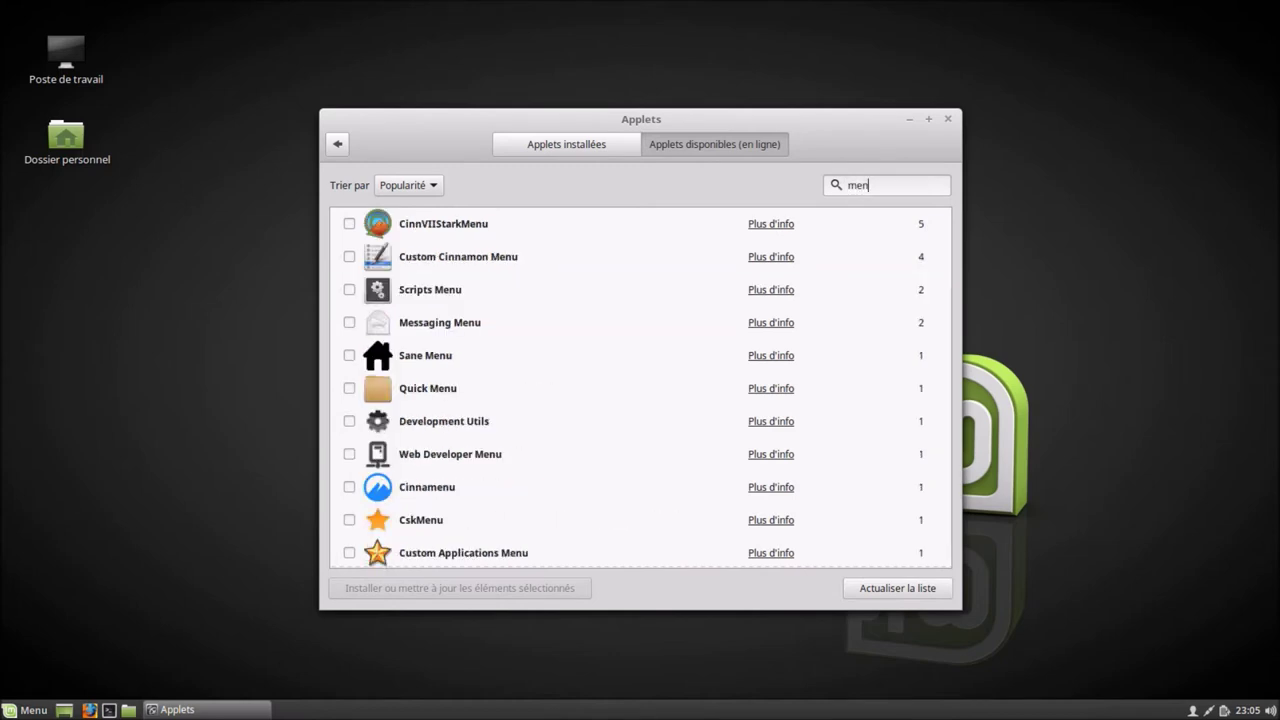
pyautogui.write('u')
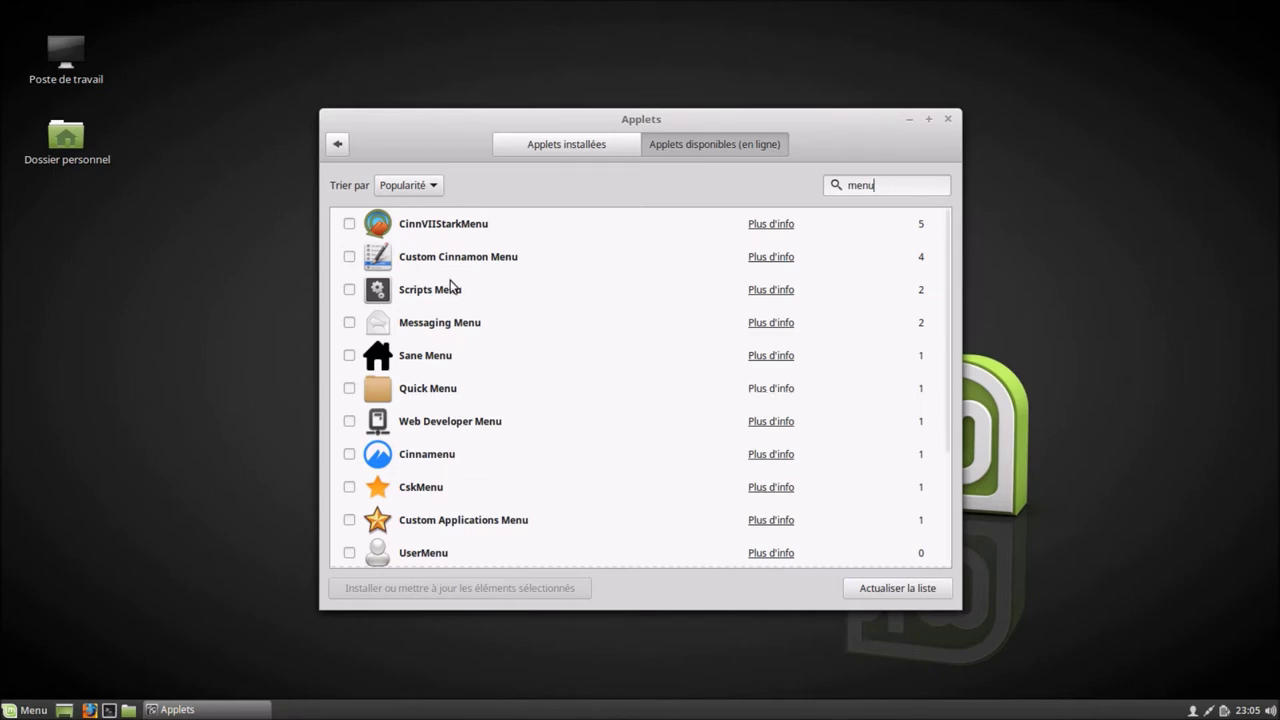
# Install the CinnVIIStarkMenu applet and add it to the panel.
pyautogui.click(349, 229)
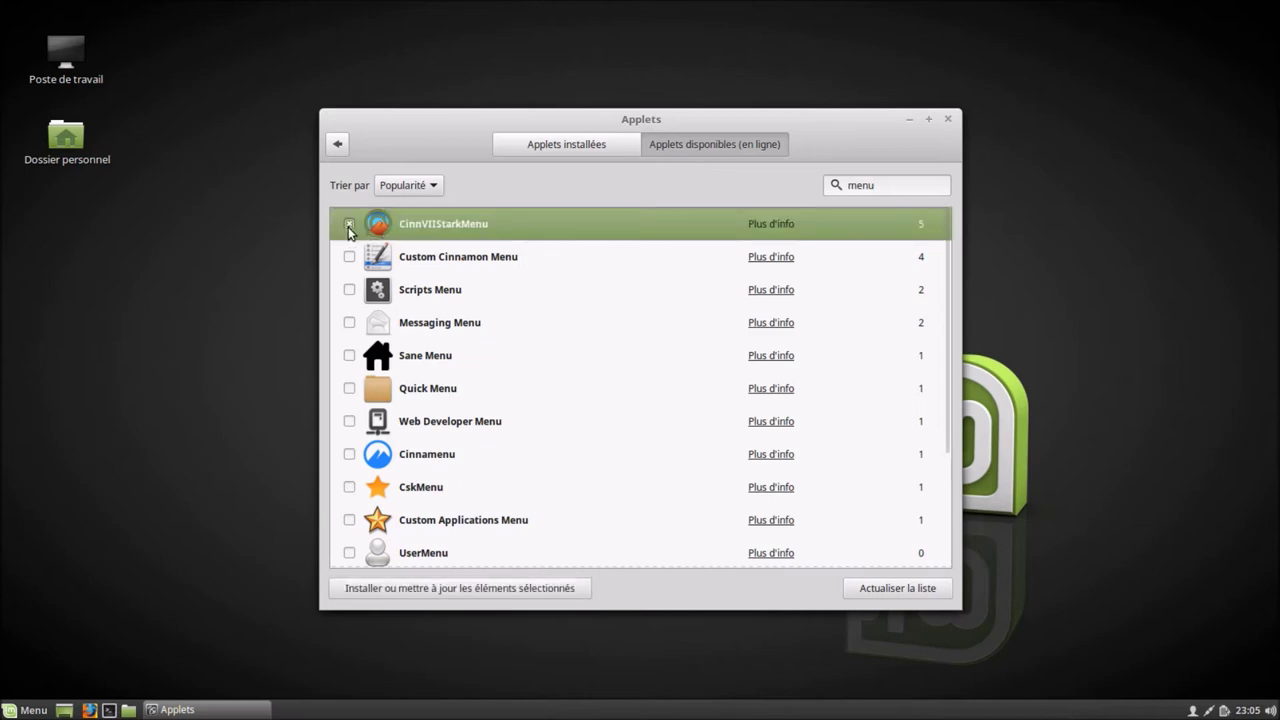
pyautogui.click(491, 587)
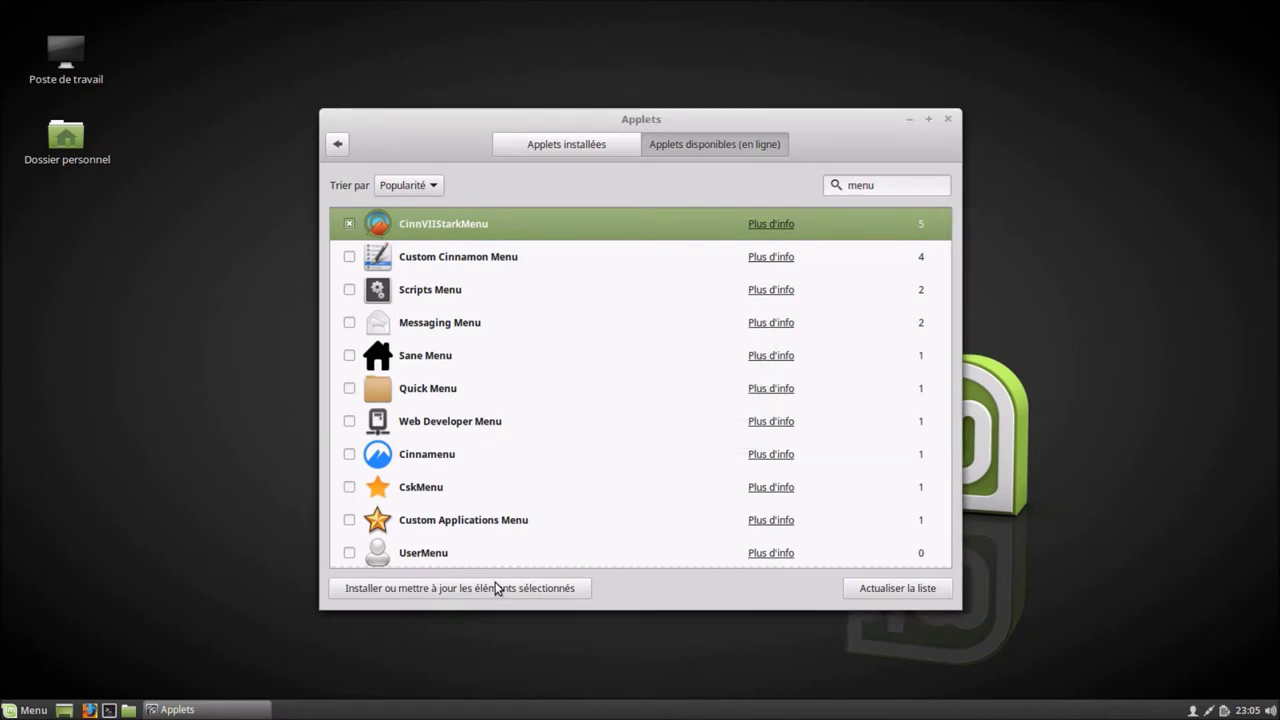
pyautogui.click(587, 146)
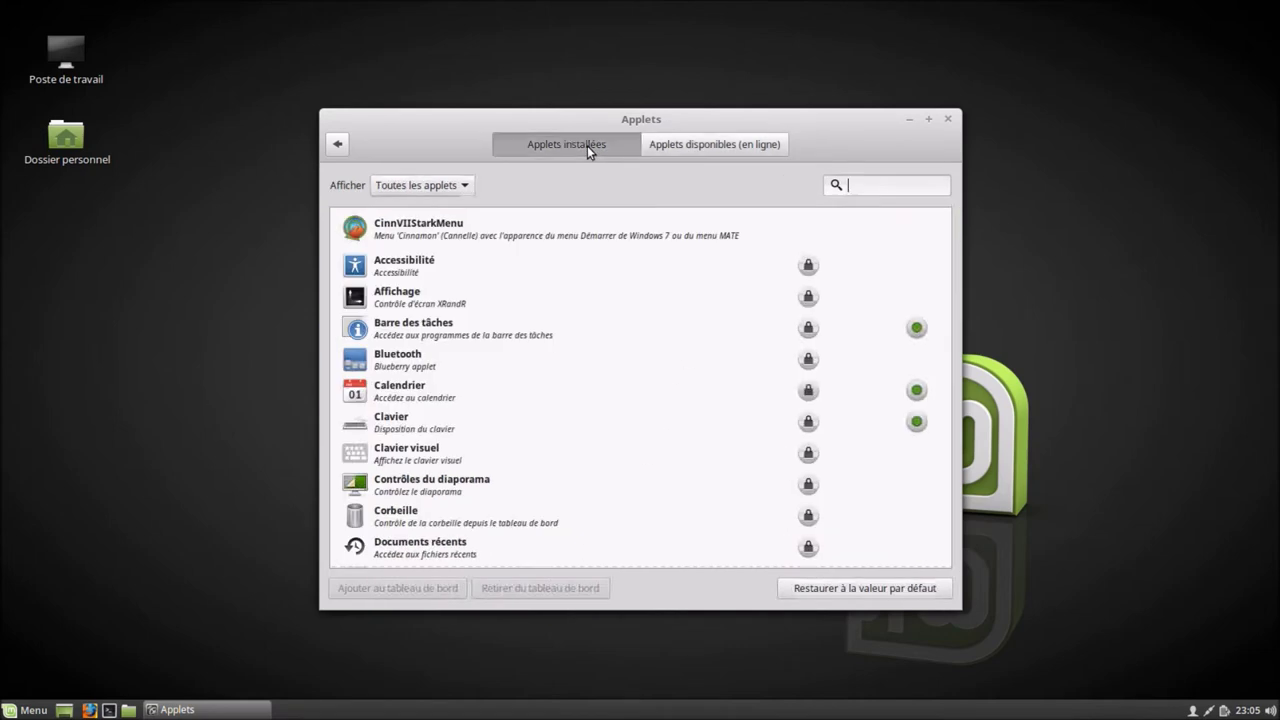
pyautogui.click(428, 237)
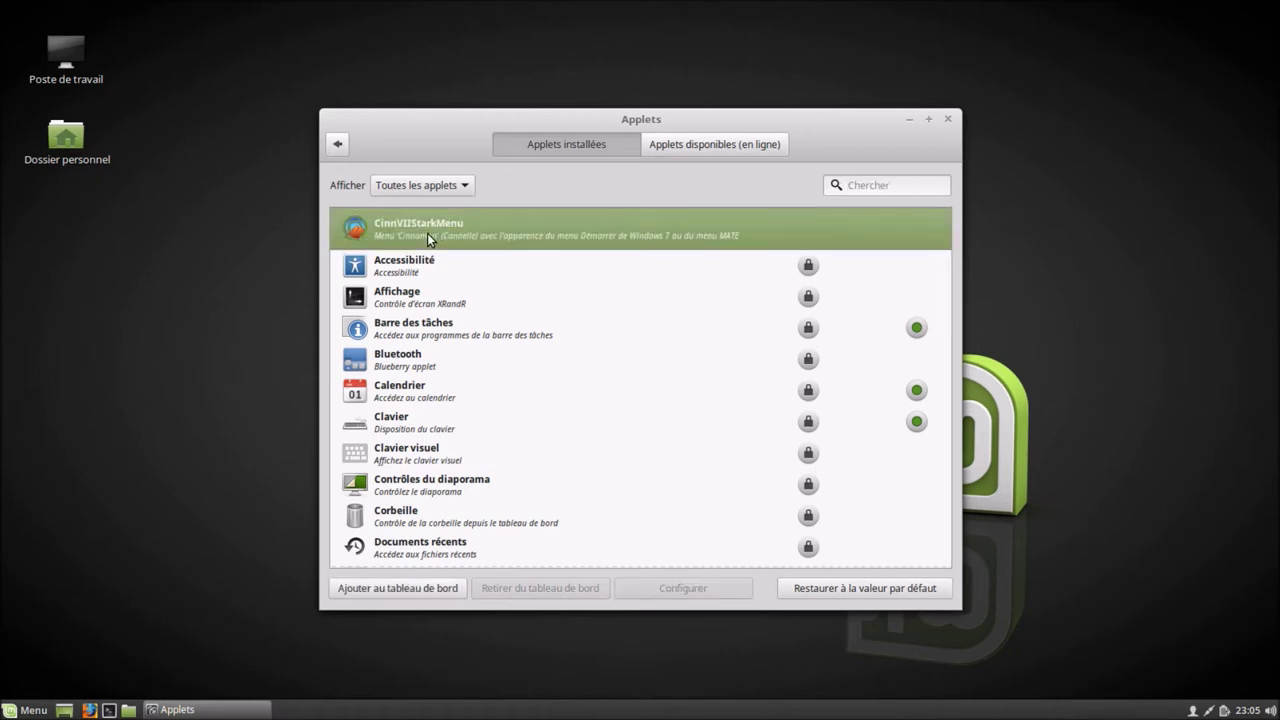
pyautogui.click(431, 591)
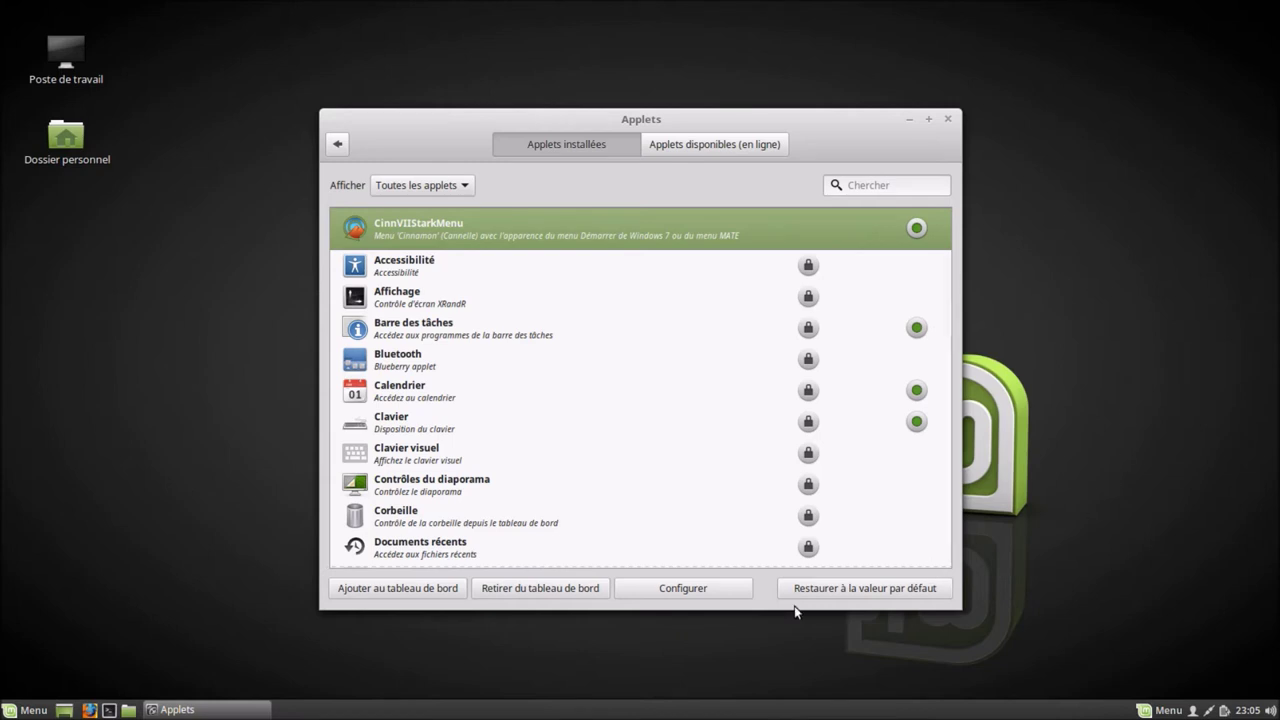
# View the About information of the original Menu applet and close it.
pyautogui.rightClick(33, 710)
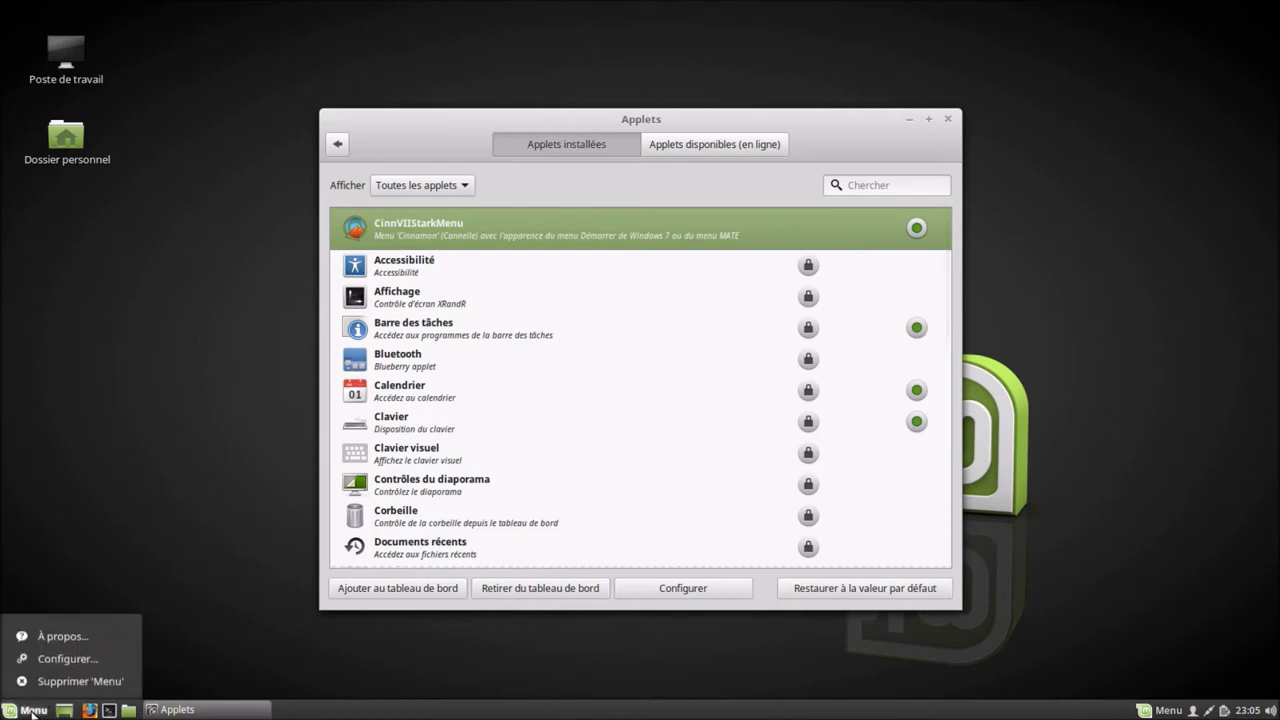
pyautogui.click(55, 636)
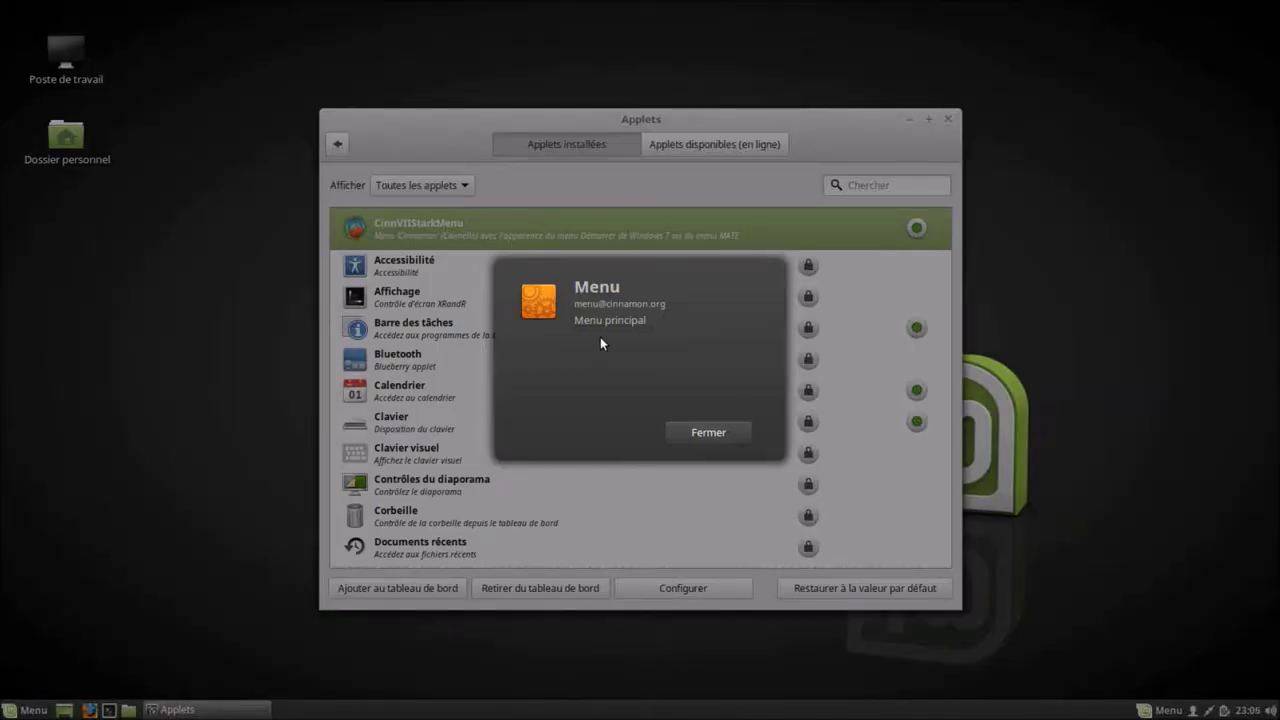
pyautogui.click(684, 433)
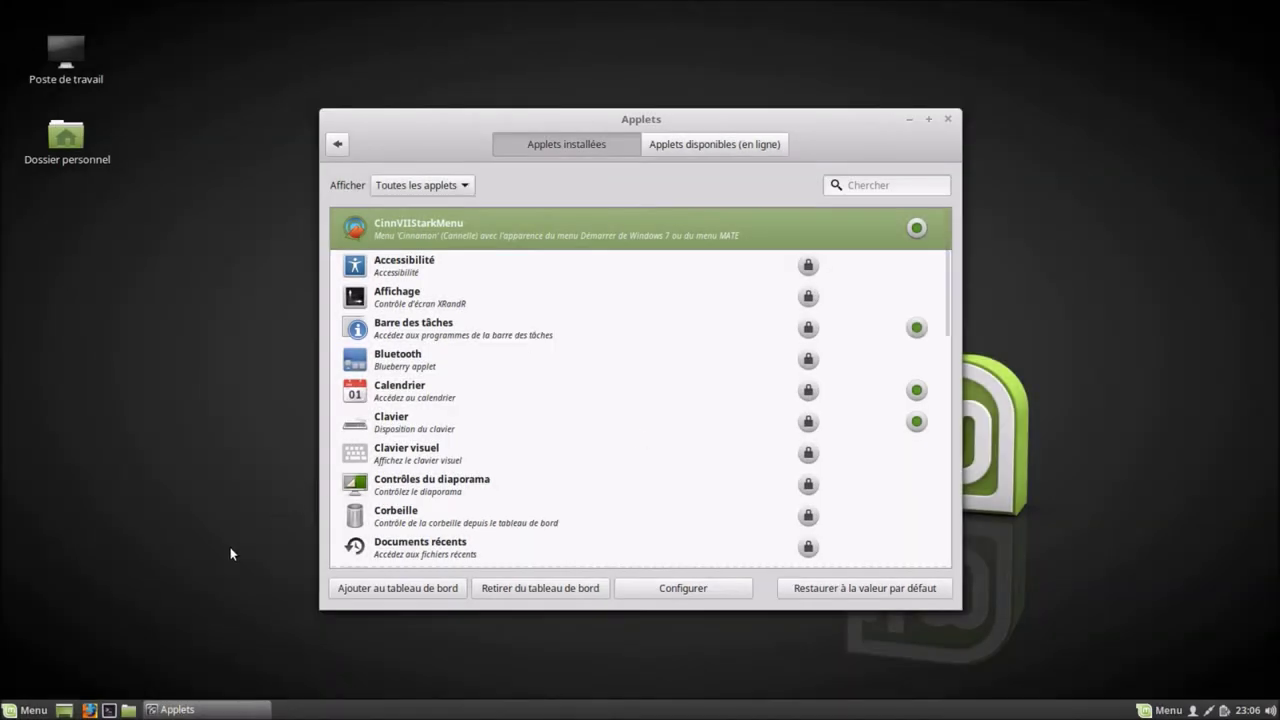
# Enable the custom icon in the original Menu applet's settings, and open its icon file chooser without picking a file.
pyautogui.rightClick(32, 707)
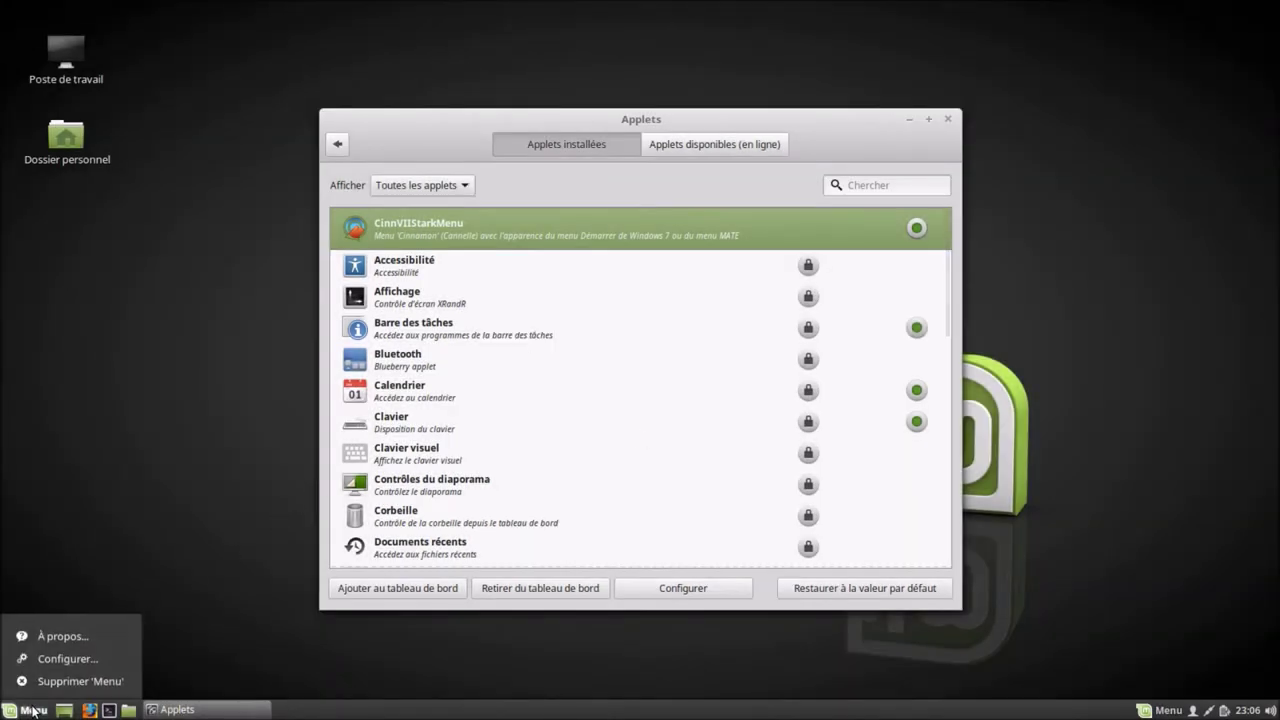
pyautogui.click(73, 652)
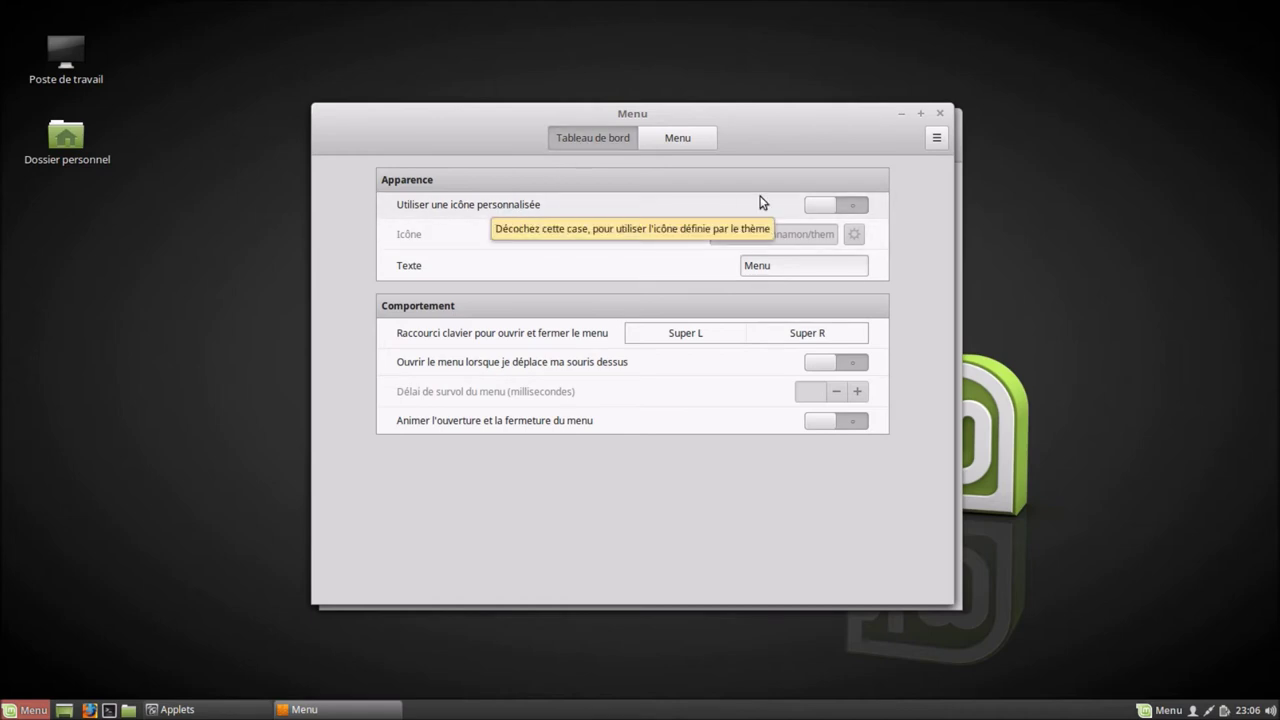
pyautogui.click(826, 208)
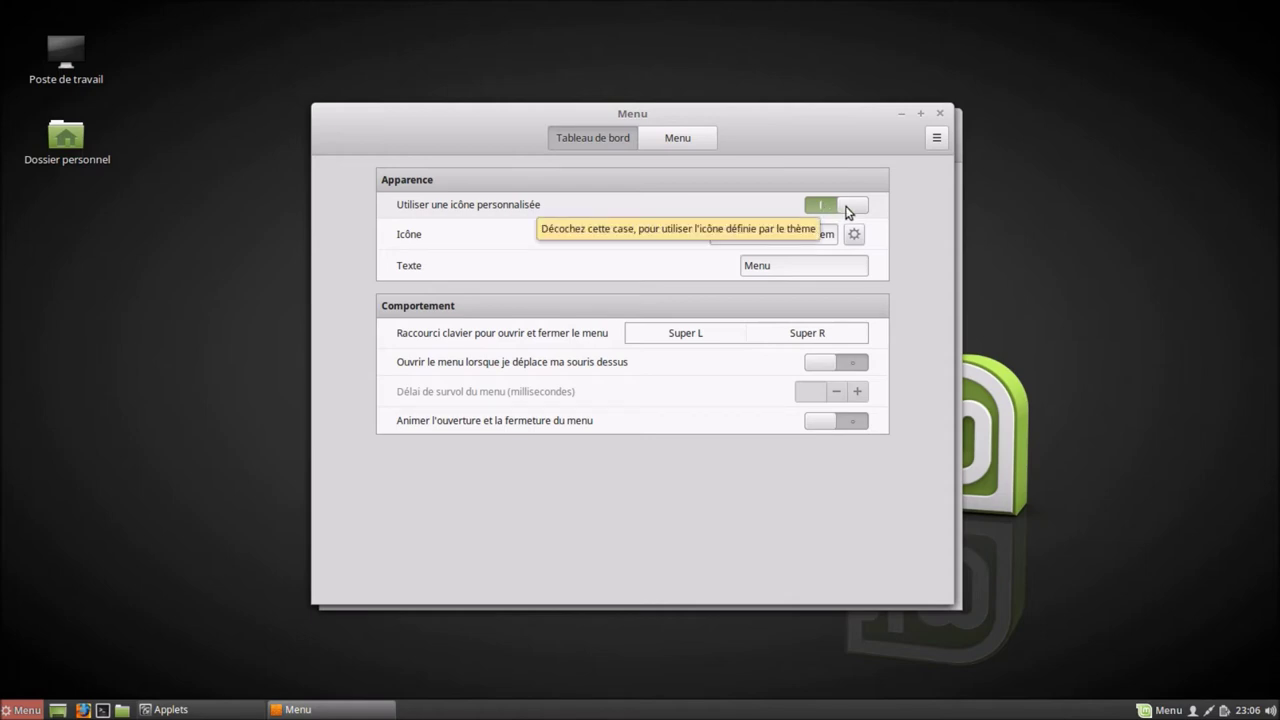
pyautogui.click(847, 208)
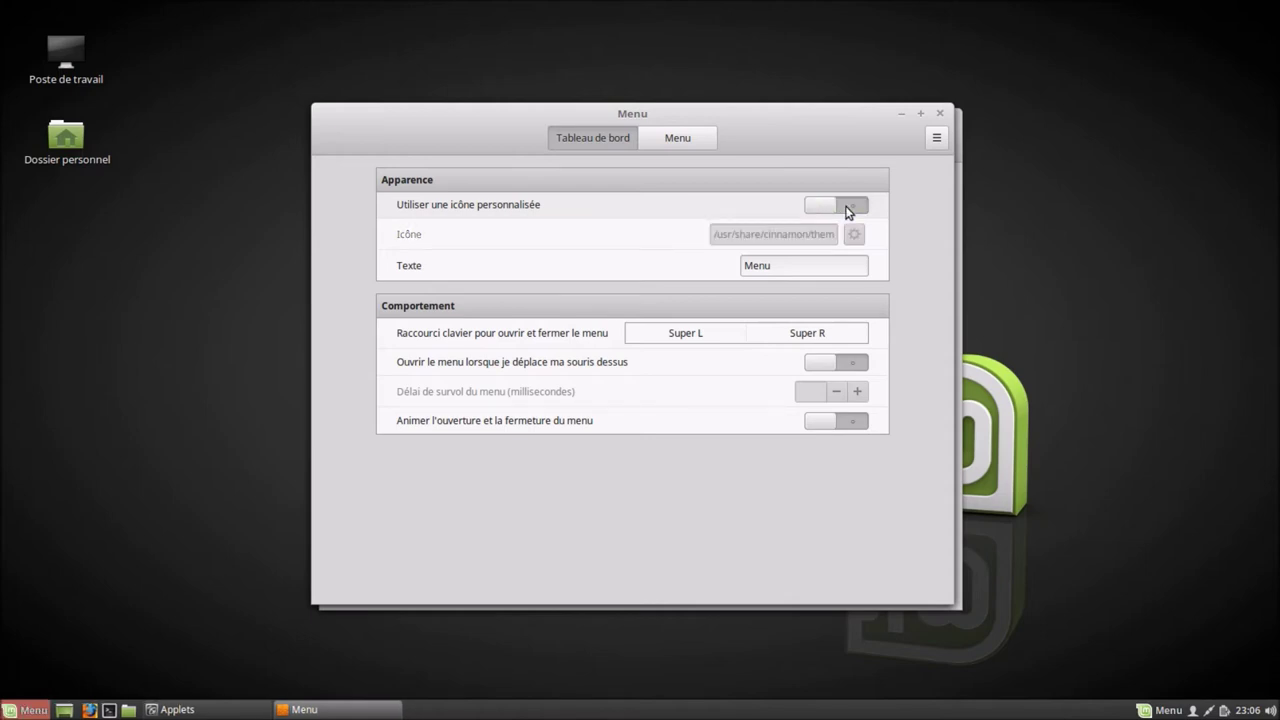
pyautogui.click(827, 199)
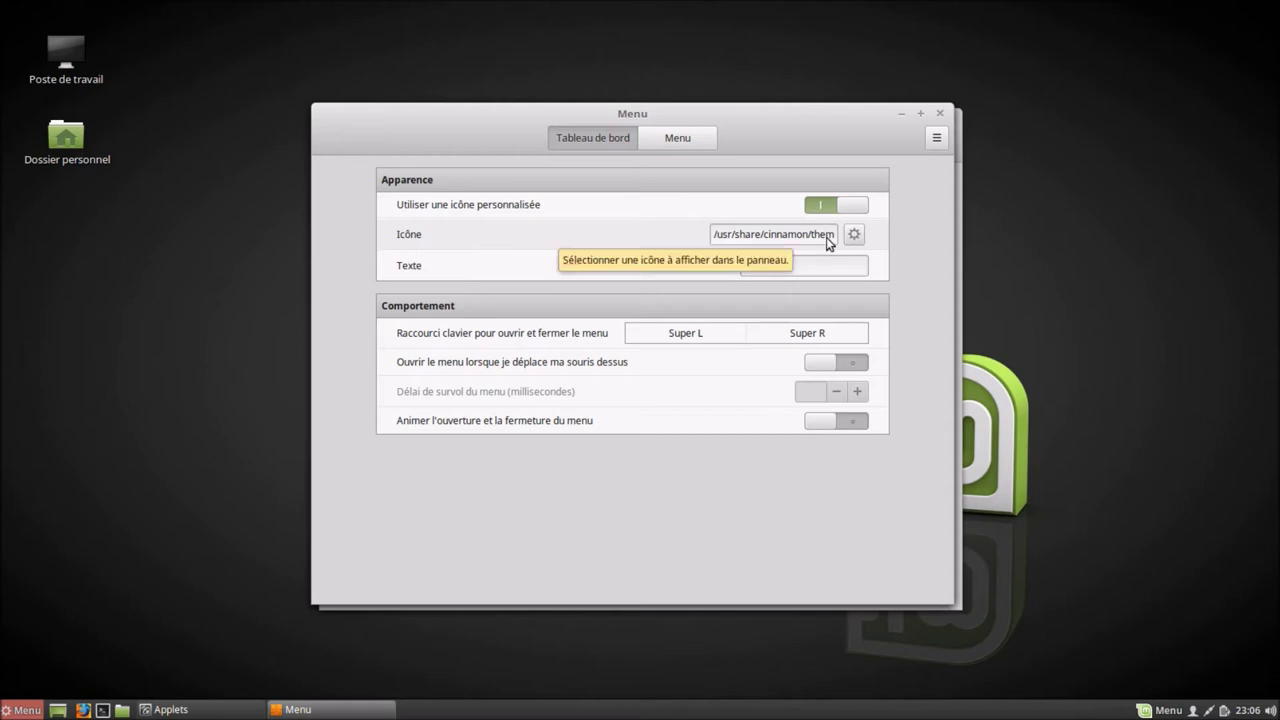
pyautogui.click(849, 234)
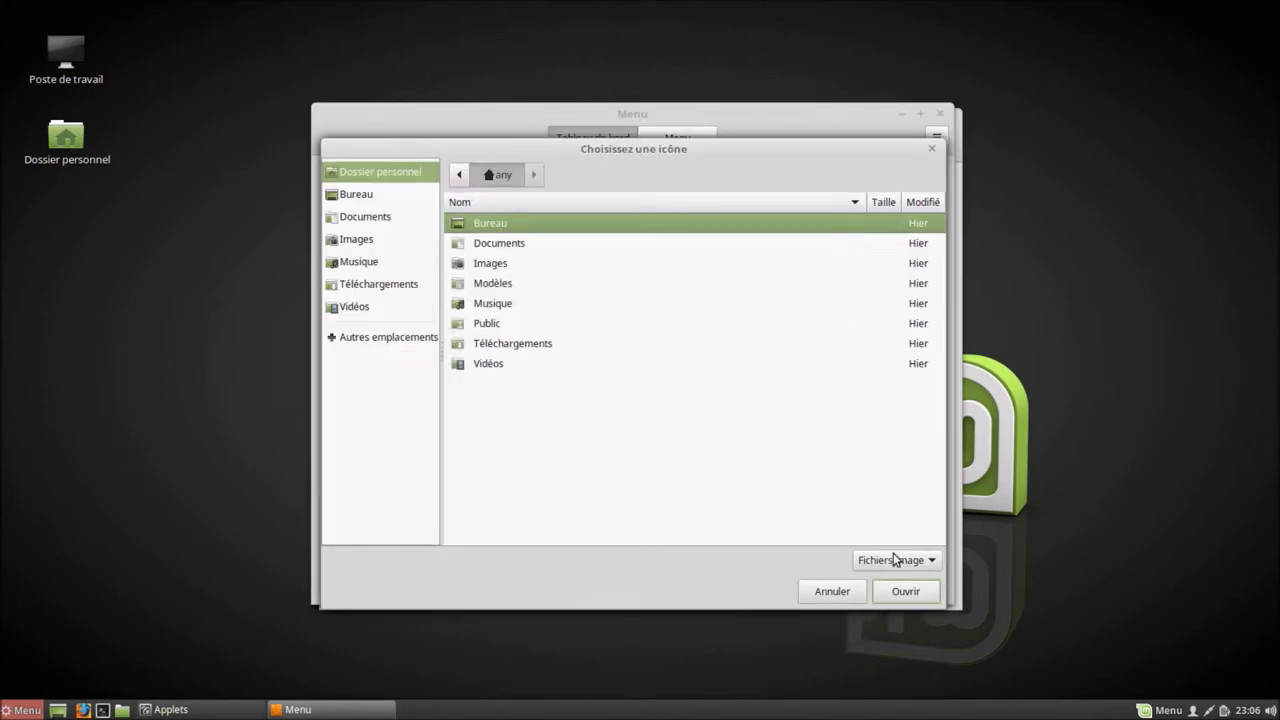
pyautogui.click(855, 591)
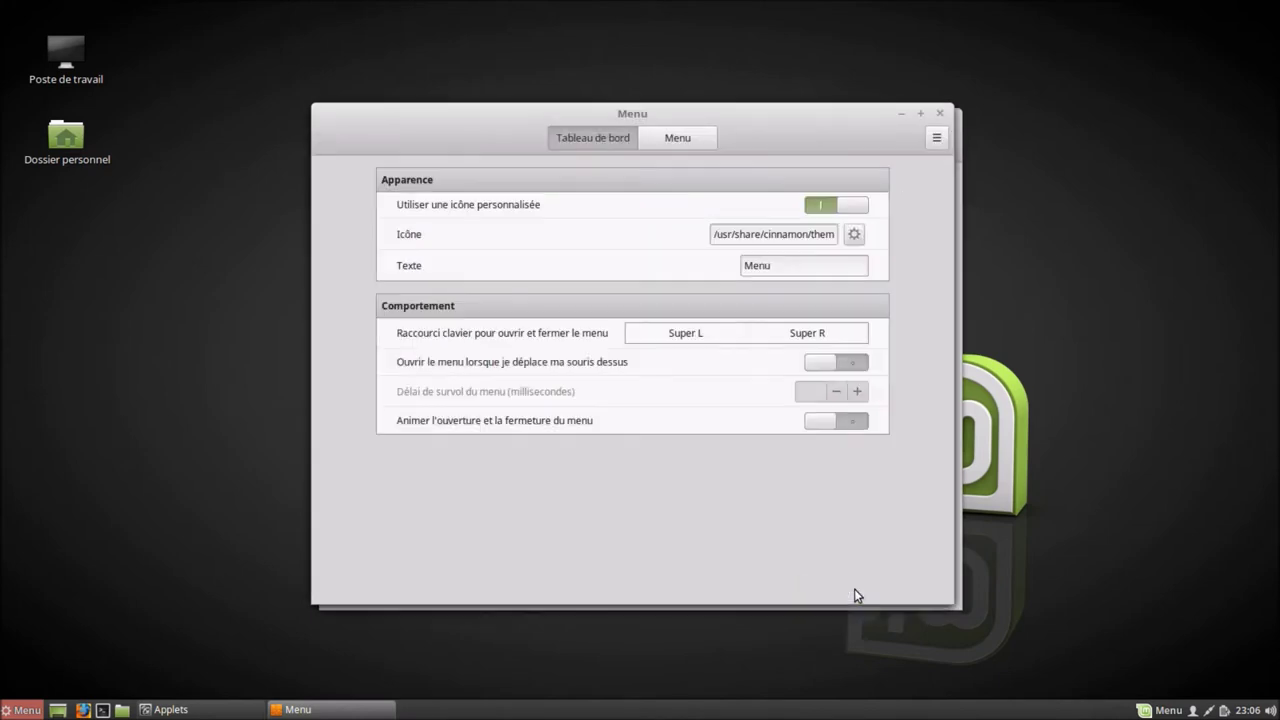
# Replace the original Menu applet's panel text with "Start".
pyautogui.click(788, 266)
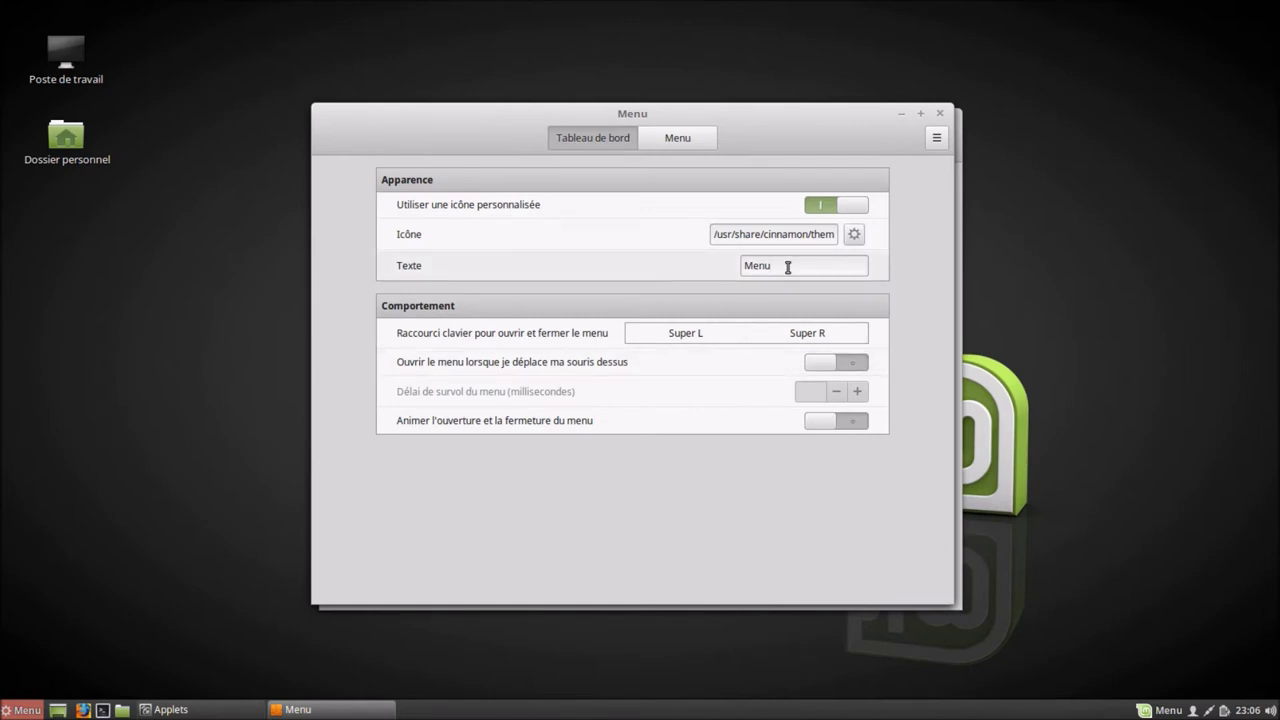
pyautogui.press('BackSpace')
pyautogui.press('BackSpace')
pyautogui.press('BackSpace')
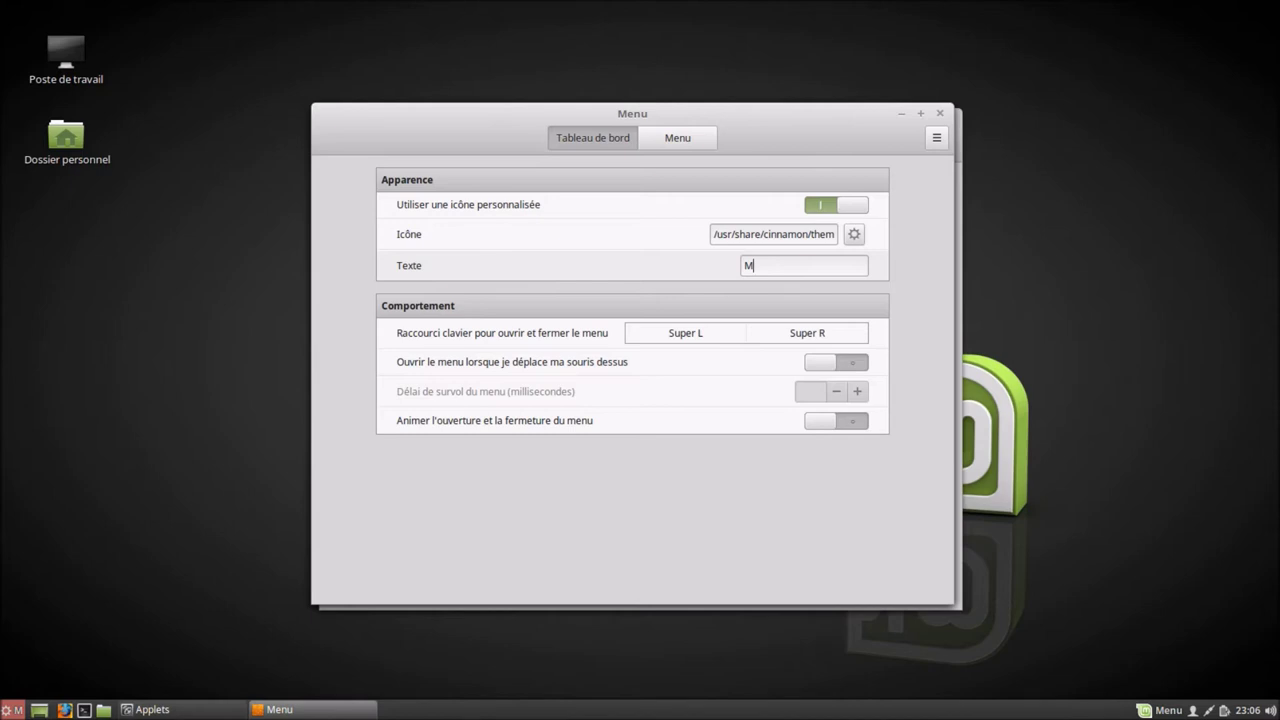
pyautogui.press('BackSpace')
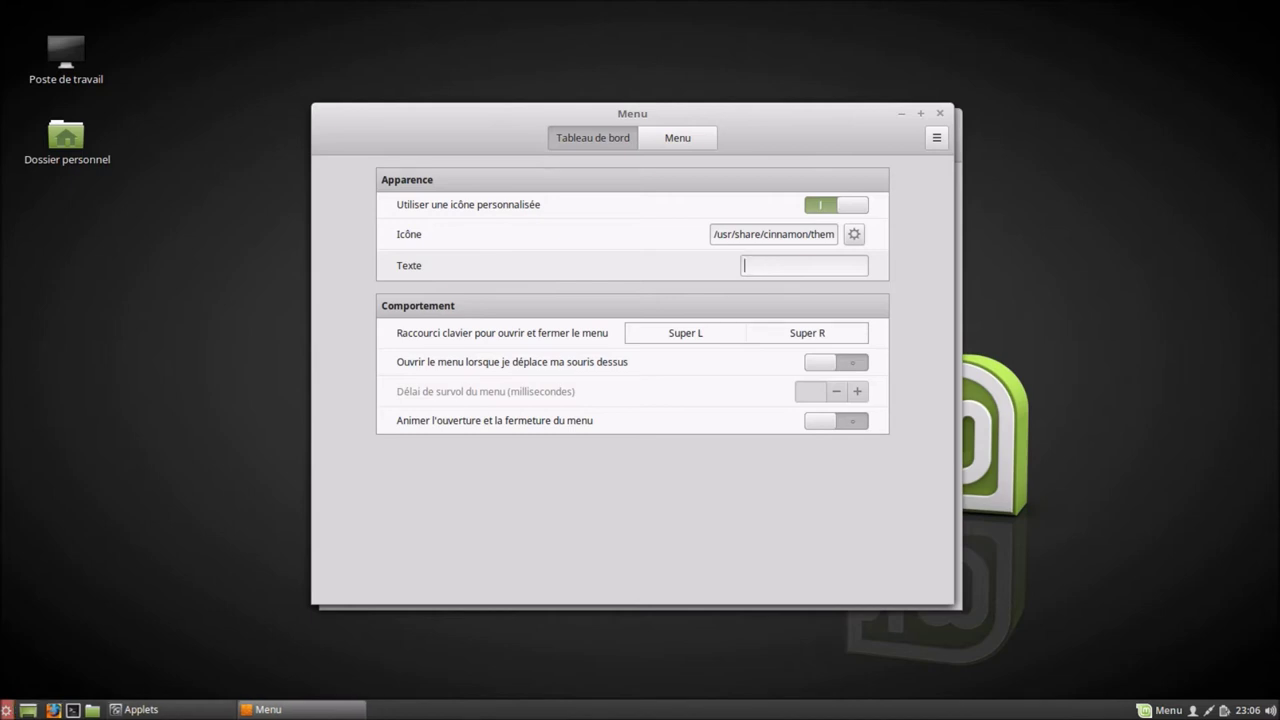
pyautogui.write('Start')
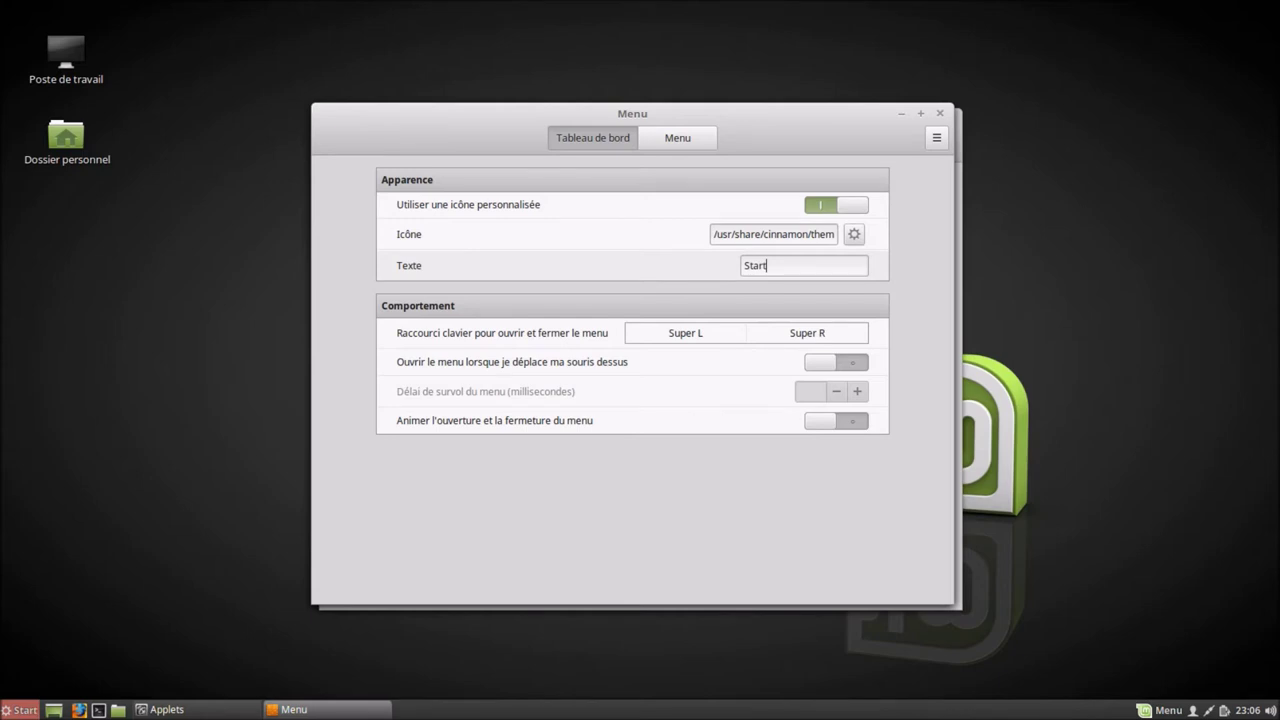
# Set the applet's panel text back to "Menu".
pyautogui.press('BackSpace')
pyautogui.press('BackSpace')
pyautogui.press('BackSpace')
pyautogui.press('BackSpace')
pyautogui.press('BackSpace')
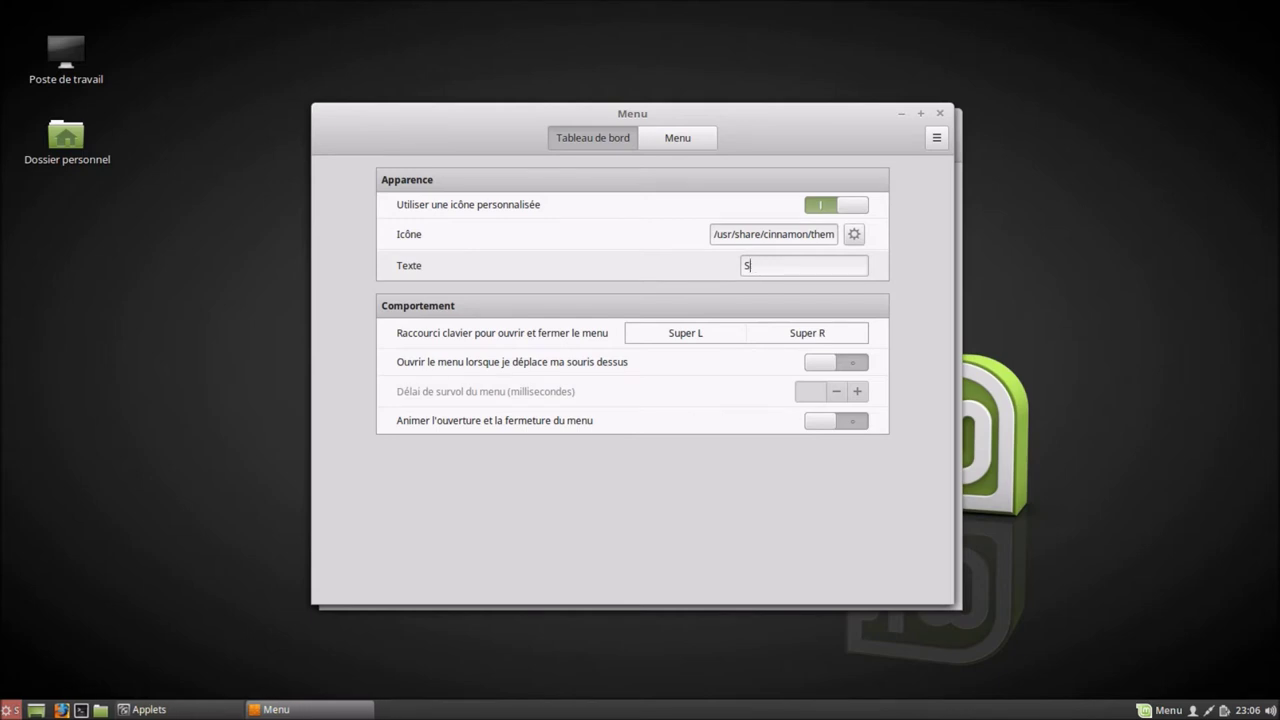
pyautogui.write('Menu')
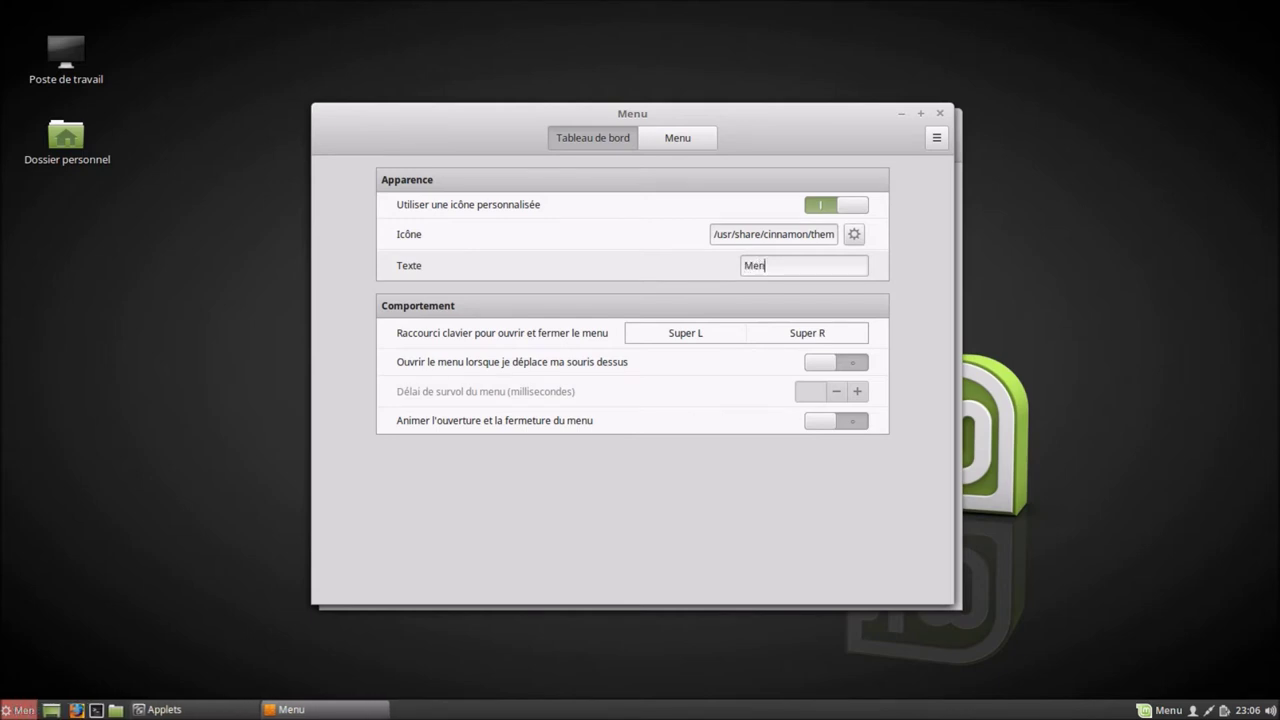
# Turn off the applet's custom icon and try out the first keyboard shortcut for opening and closing the menu.
pyautogui.click(851, 205)
pyautogui.click(654, 329)
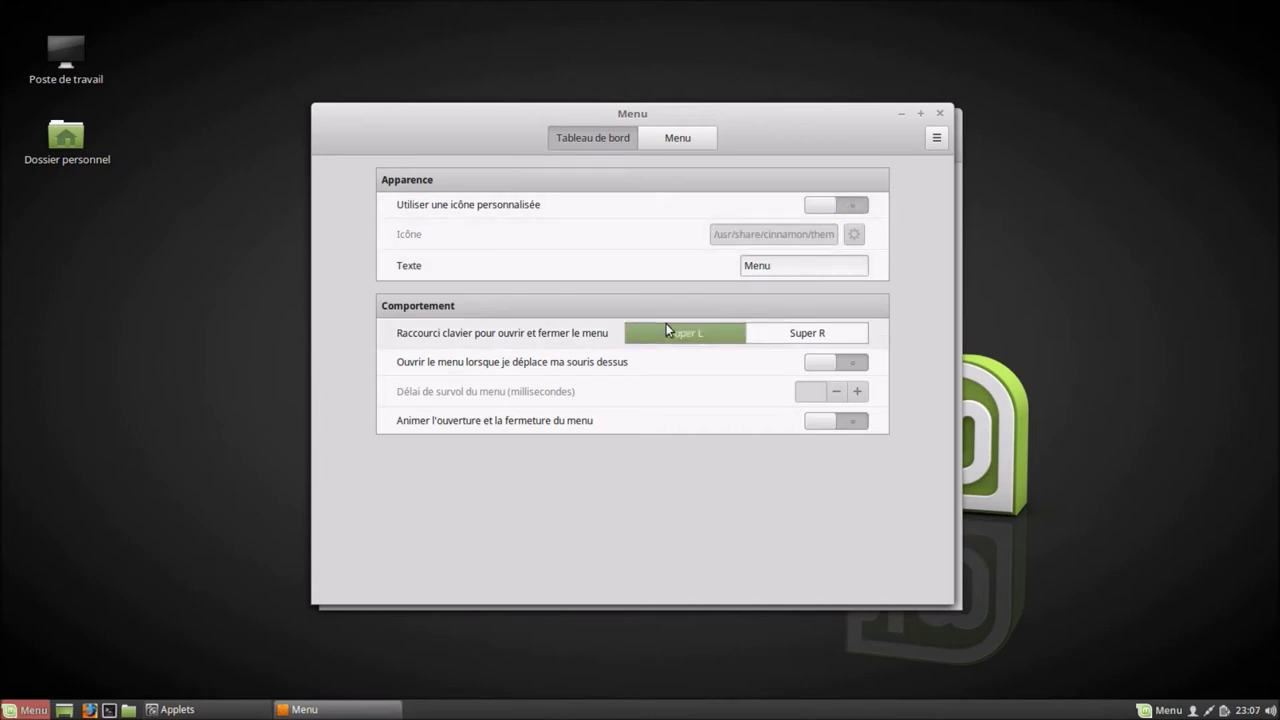
pyautogui.press('super')
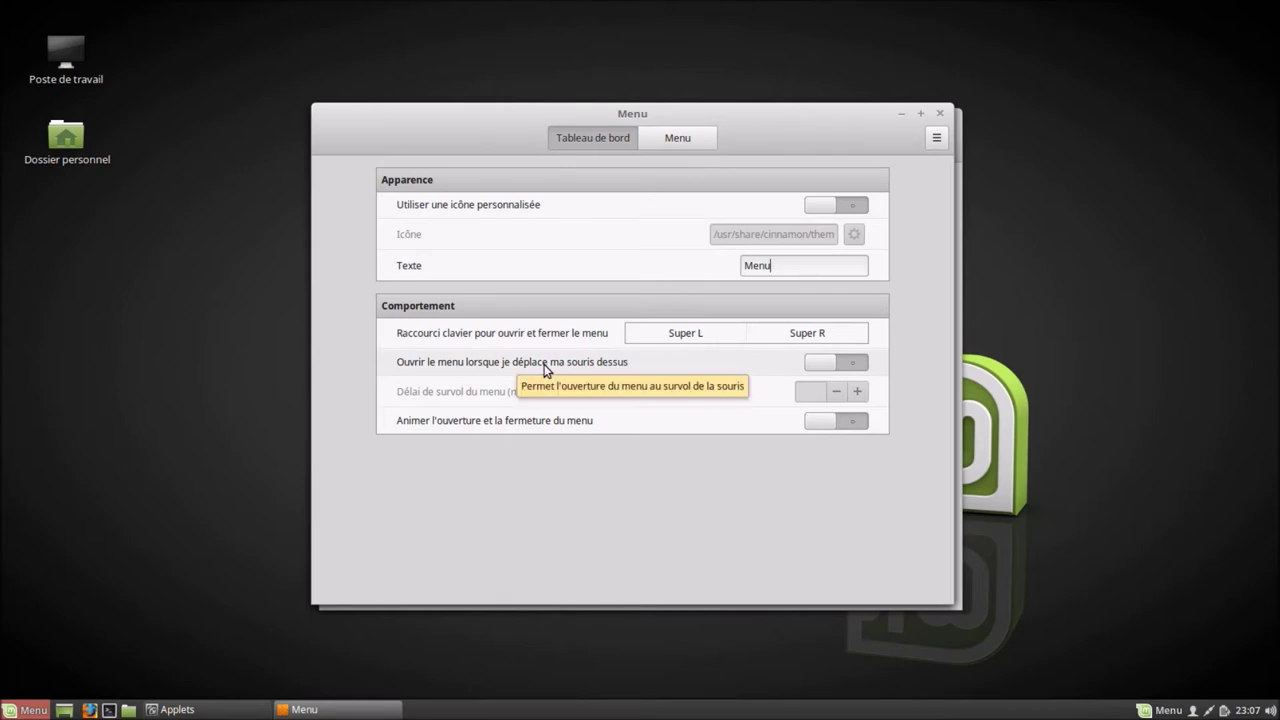
# Enable opening the menu on mouse hover and try it out twice on the panel menu.
pyautogui.click(812, 365)
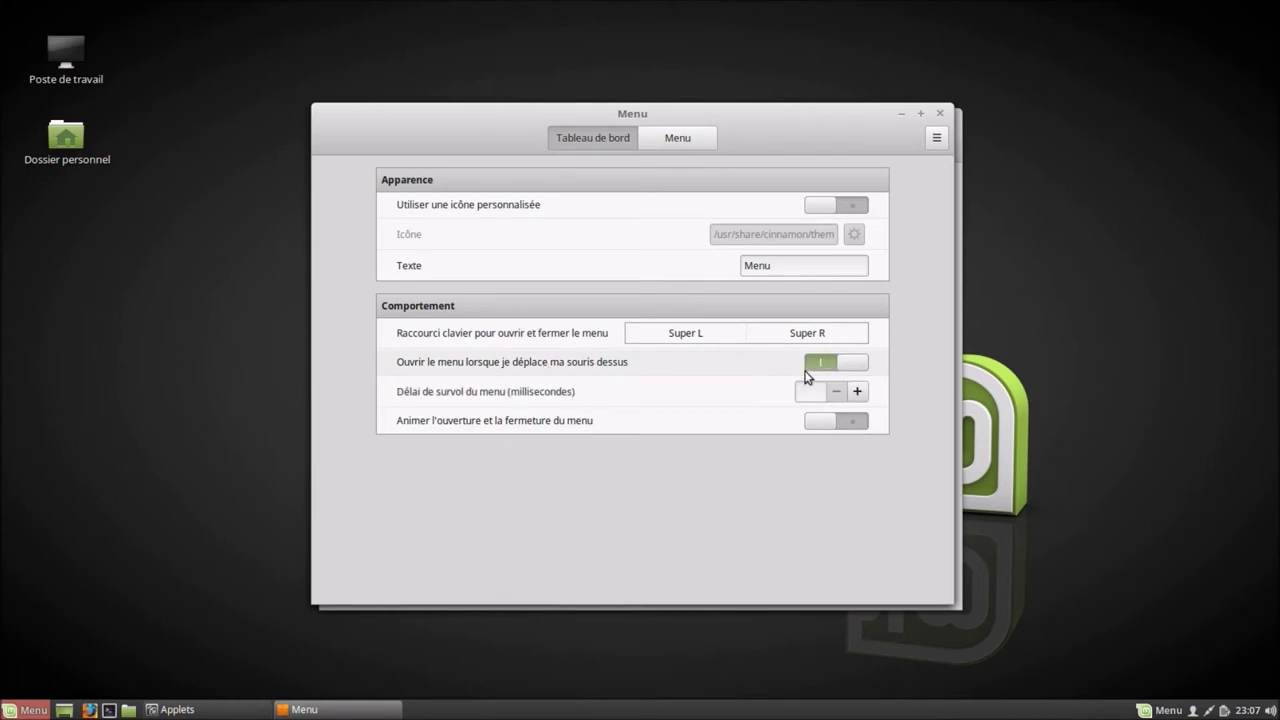
pyautogui.moveTo(26, 711)
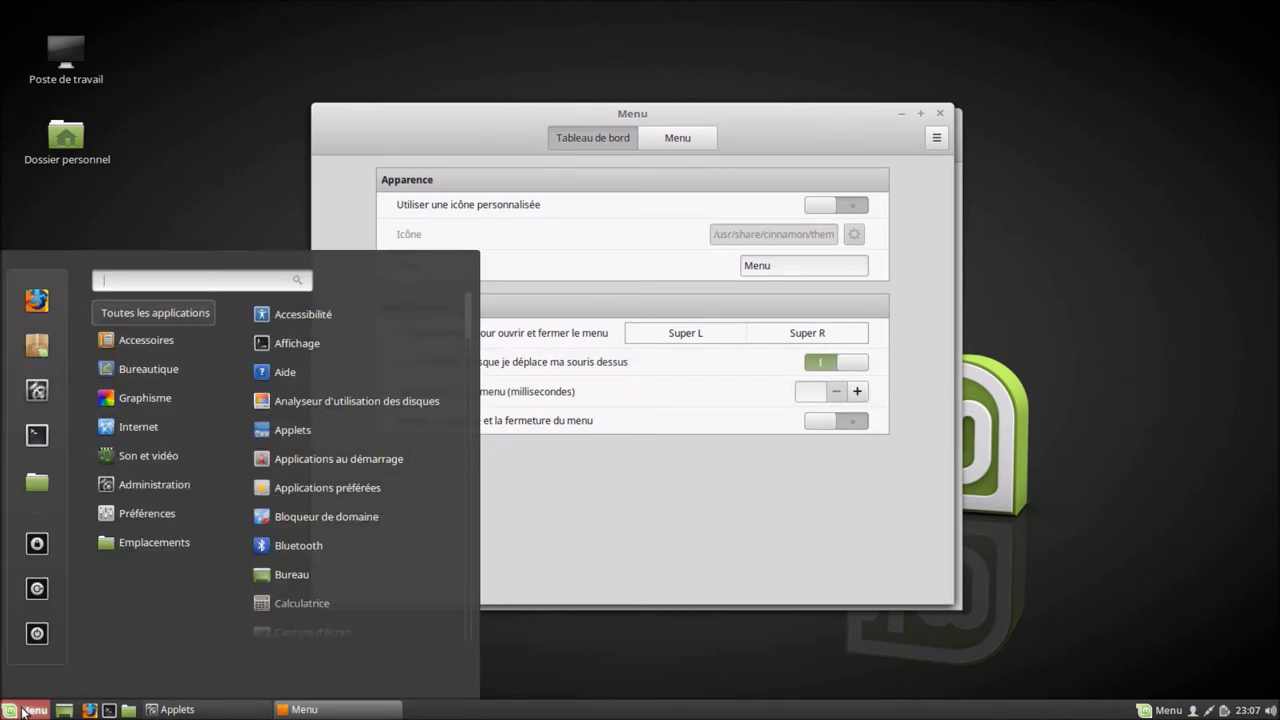
pyautogui.click(576, 660)
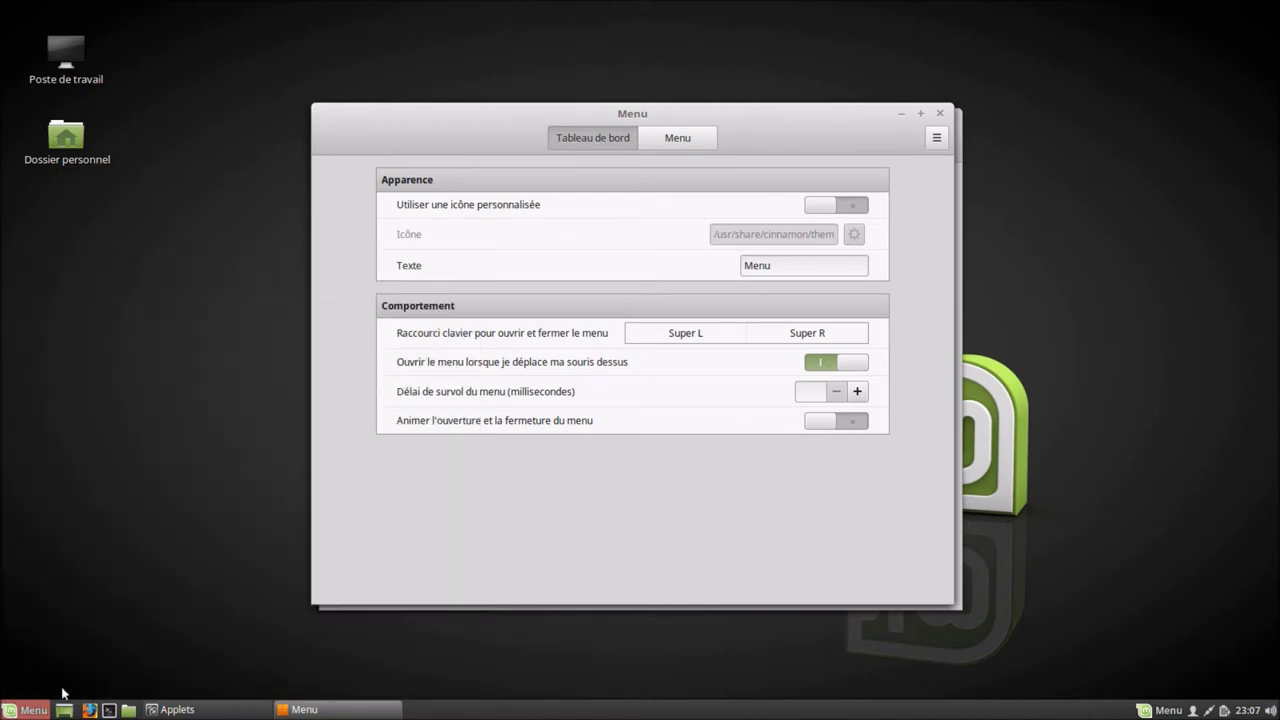
pyautogui.moveTo(22, 711)
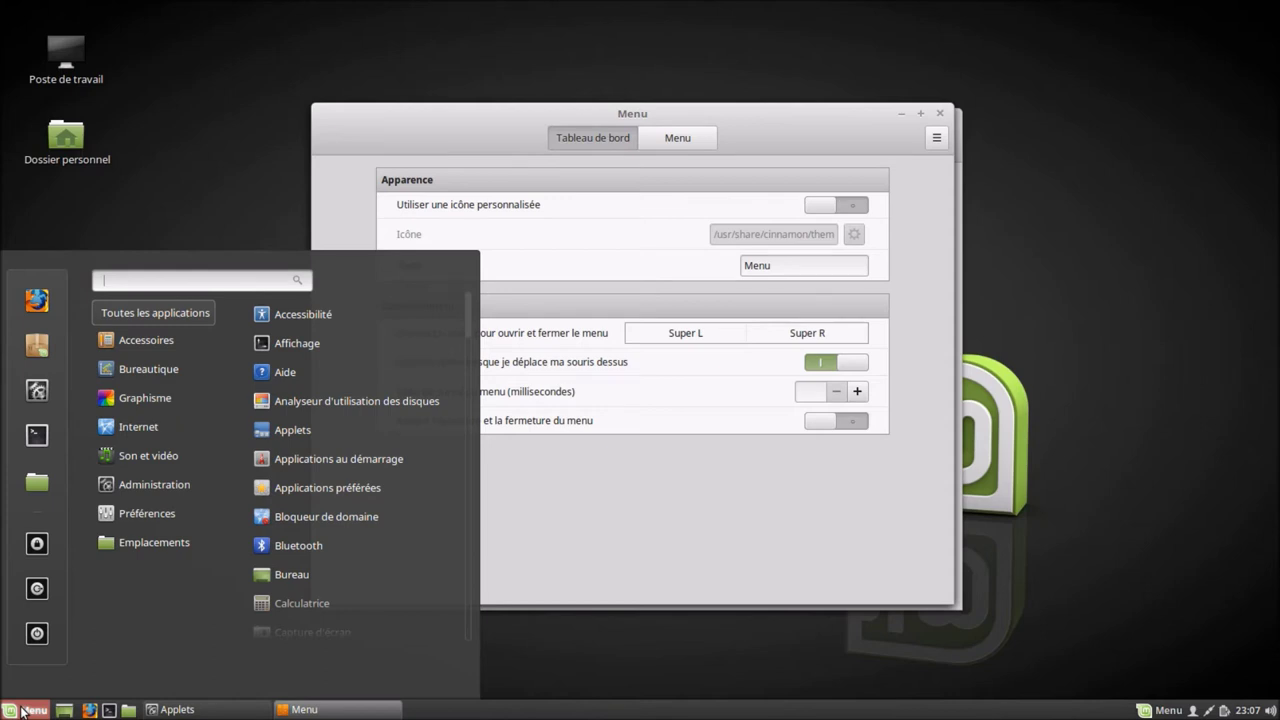
pyautogui.click(563, 644)
# Disable opening the menu on mouse hover.
pyautogui.click(844, 362)
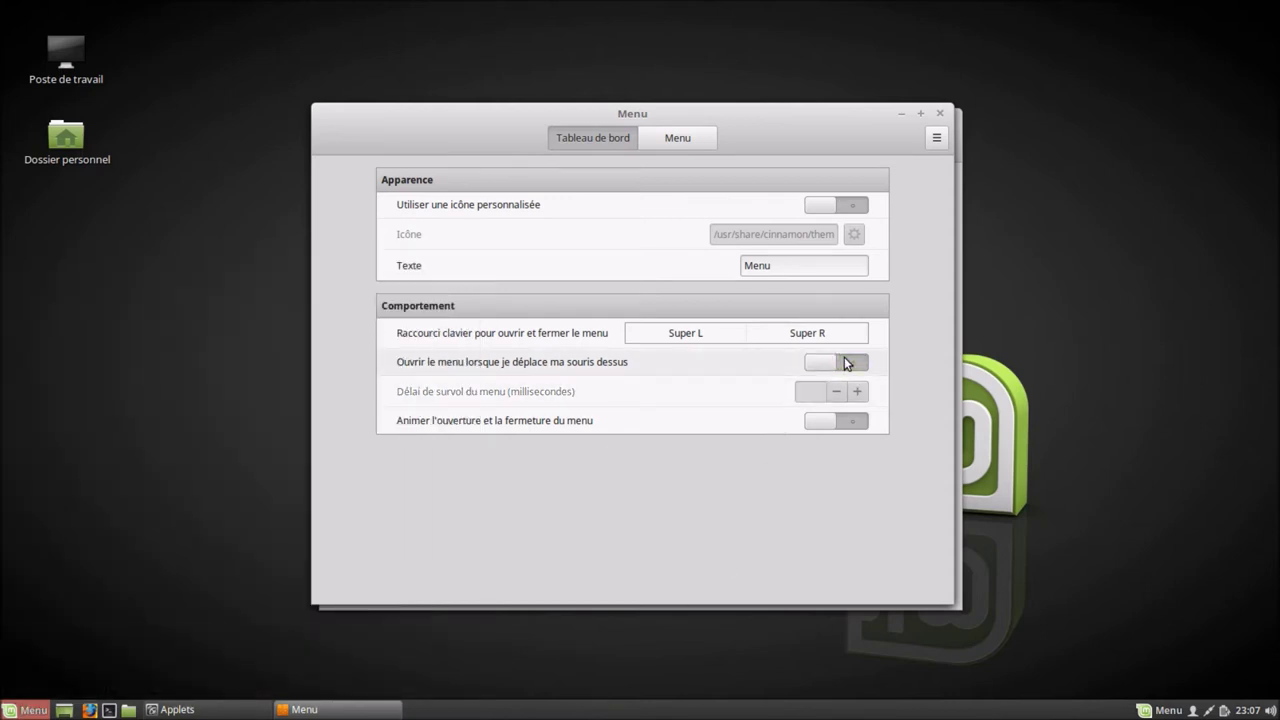
pyautogui.click(813, 362)
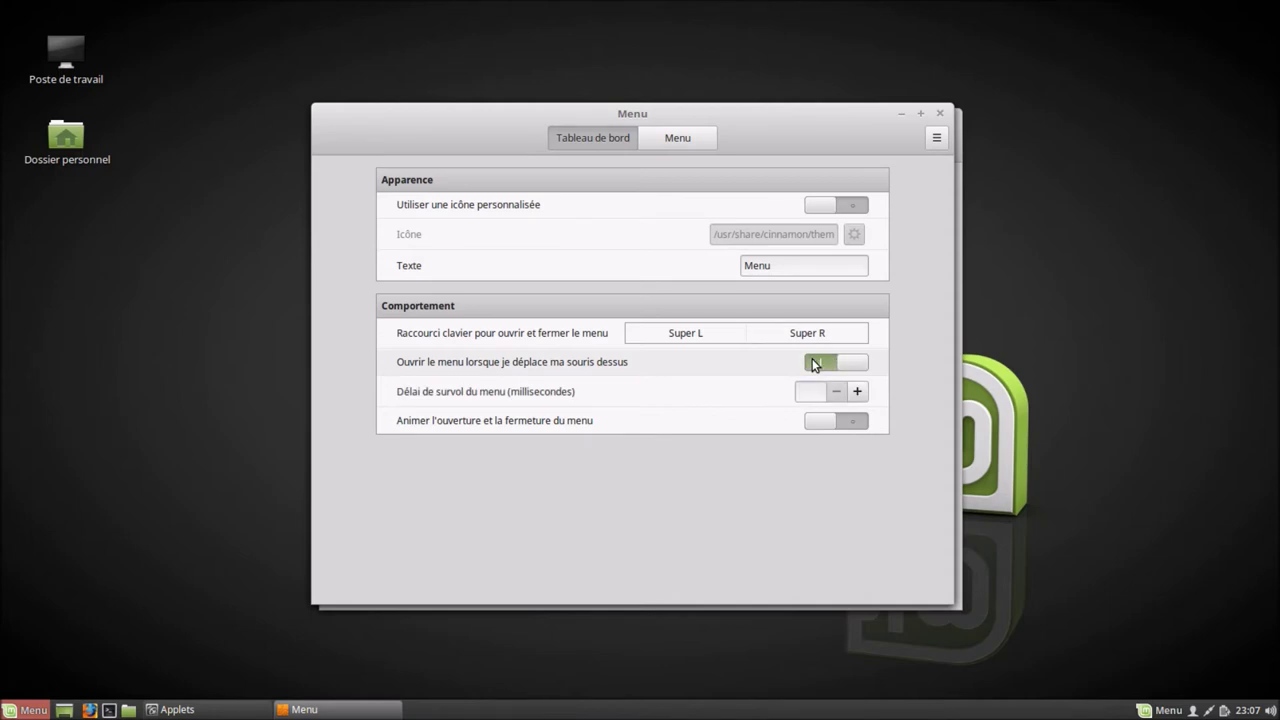
pyautogui.click(847, 367)
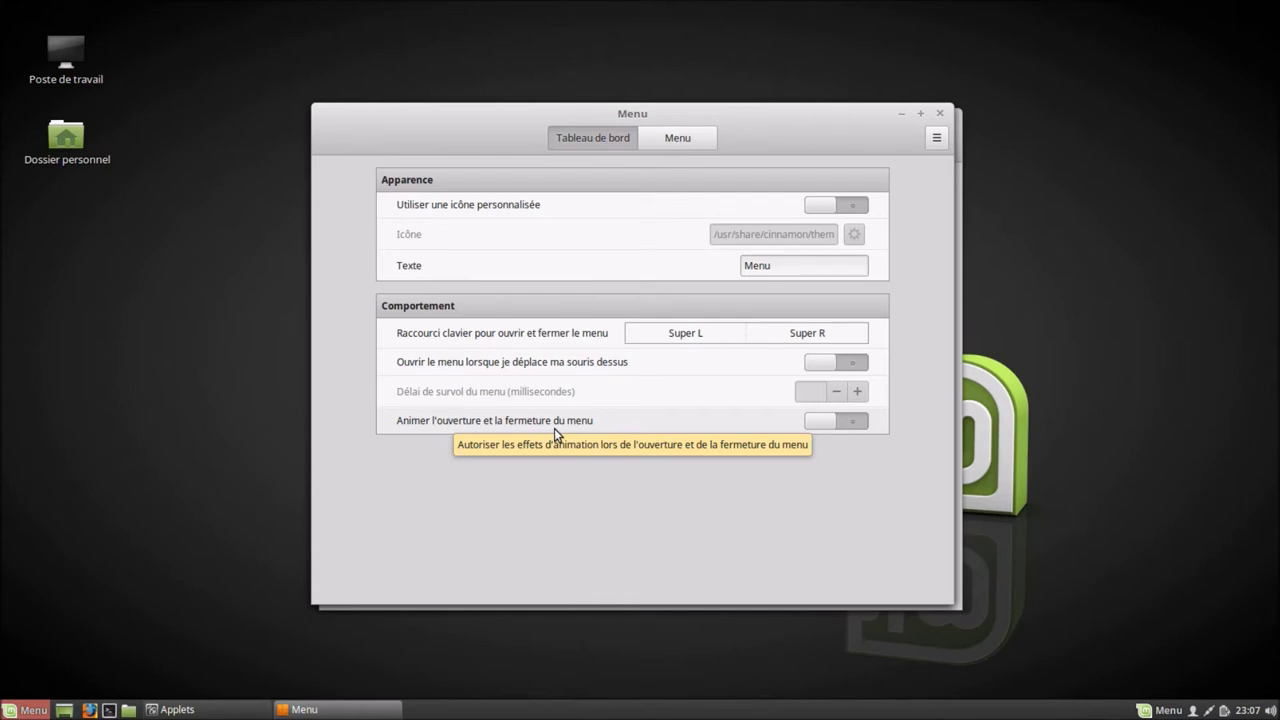
# Show the applet's layout and content settings, and examine the category icons in the open panel menu.
pyautogui.click(693, 141)
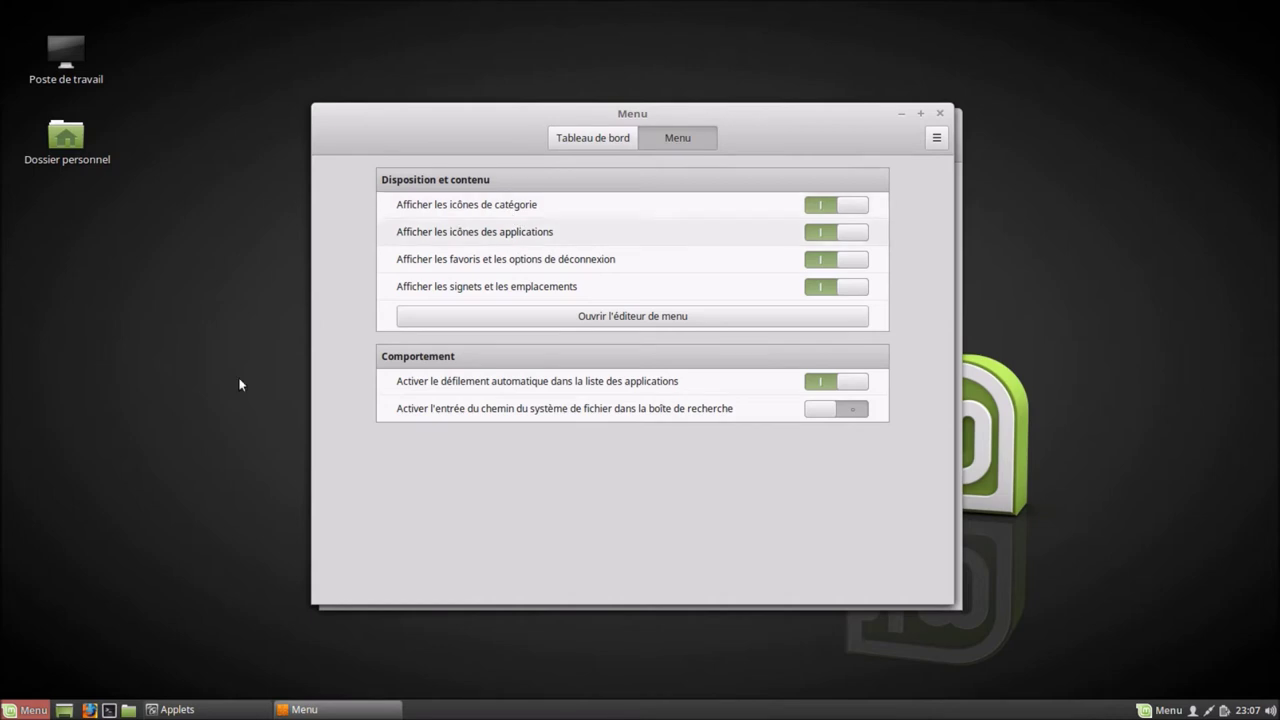
pyautogui.click(40, 707)
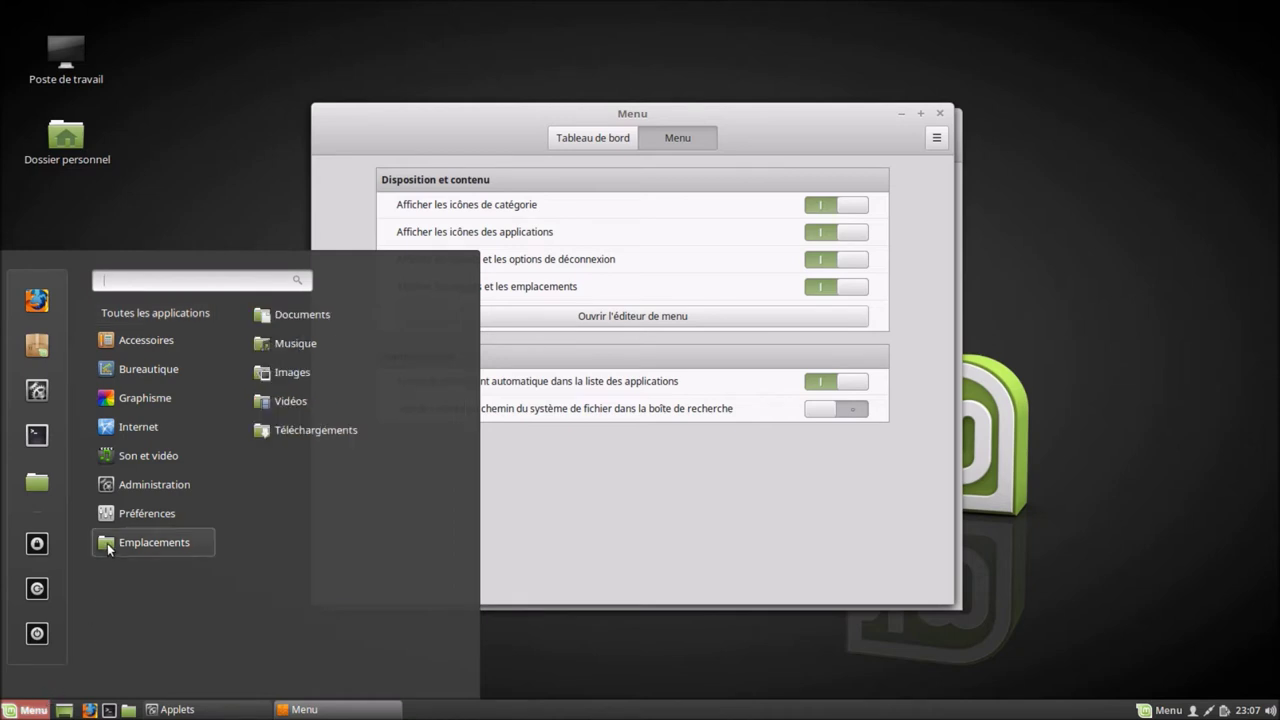
pyautogui.moveTo(108, 476)
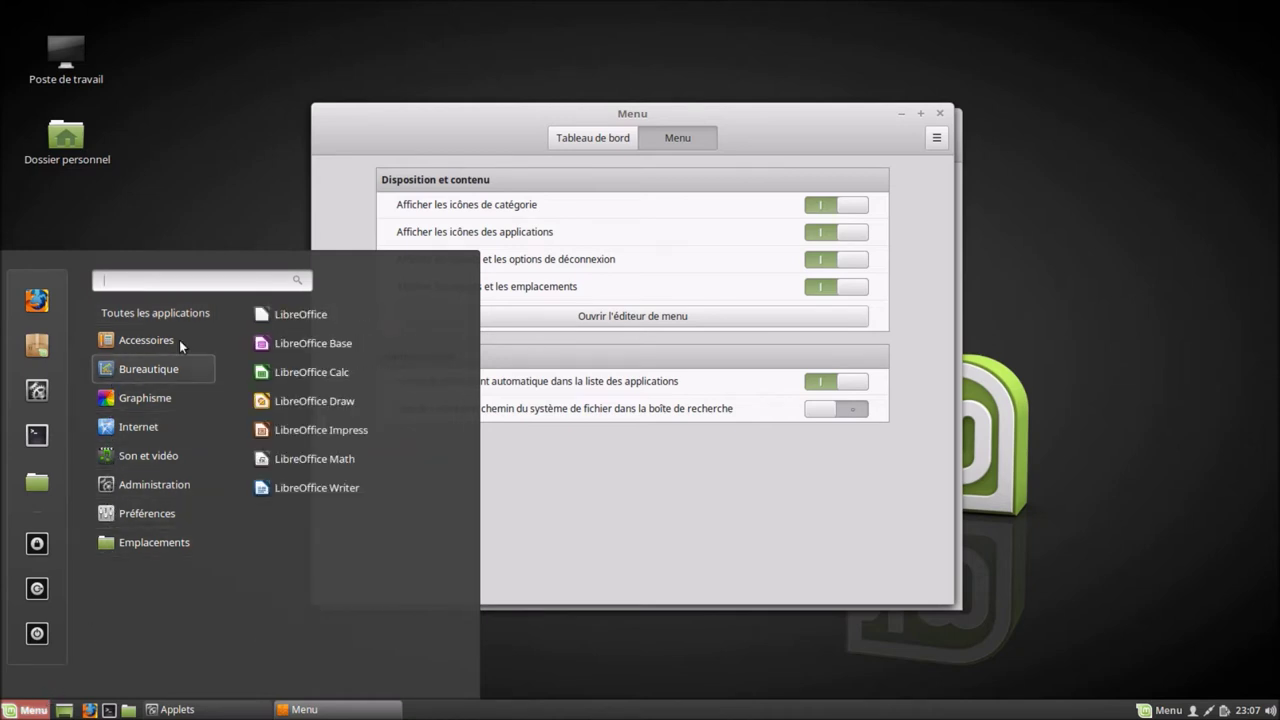
pyautogui.click(860, 212)
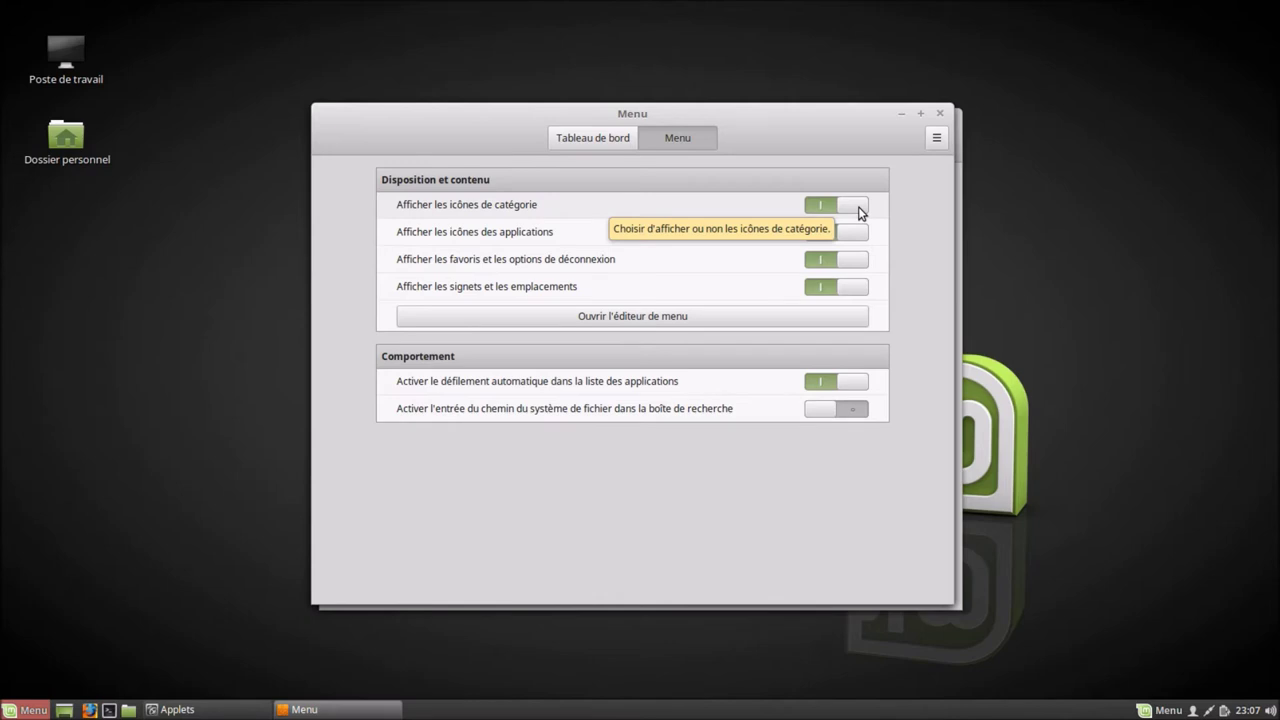
# Turn off the category icons and check the panel menu's appearance.
pyautogui.click(859, 211)
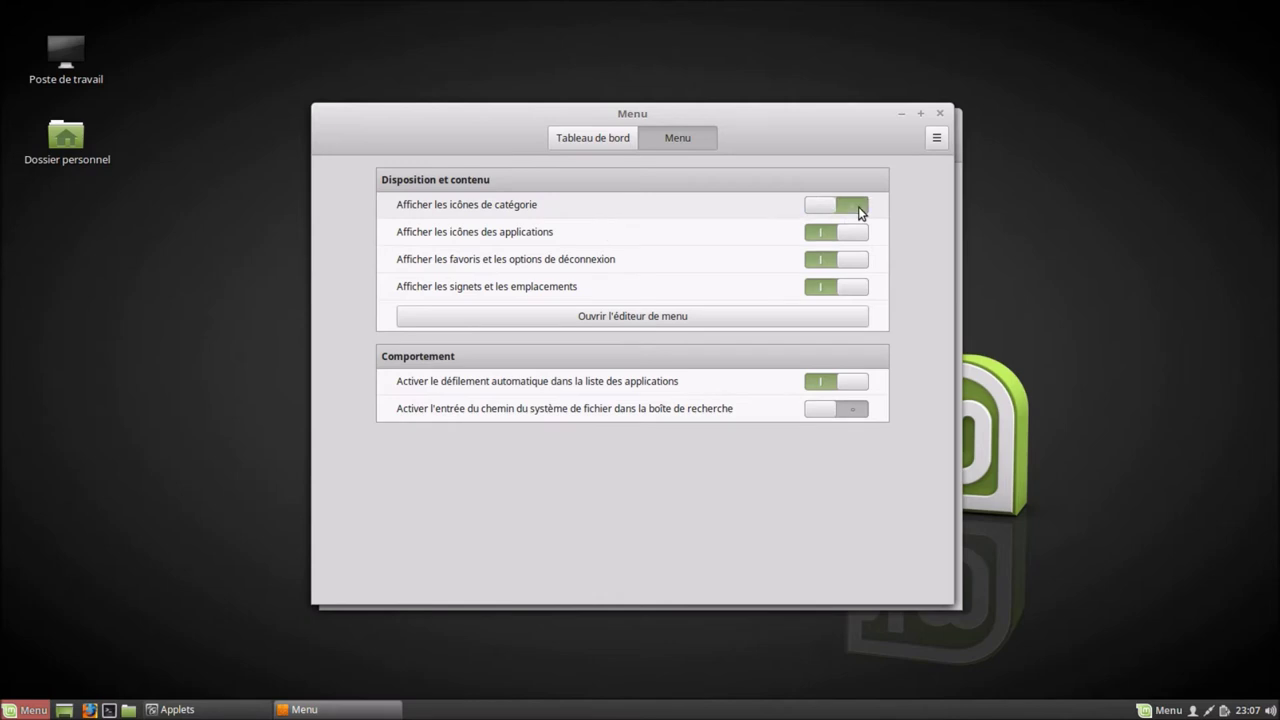
pyautogui.click(28, 711)
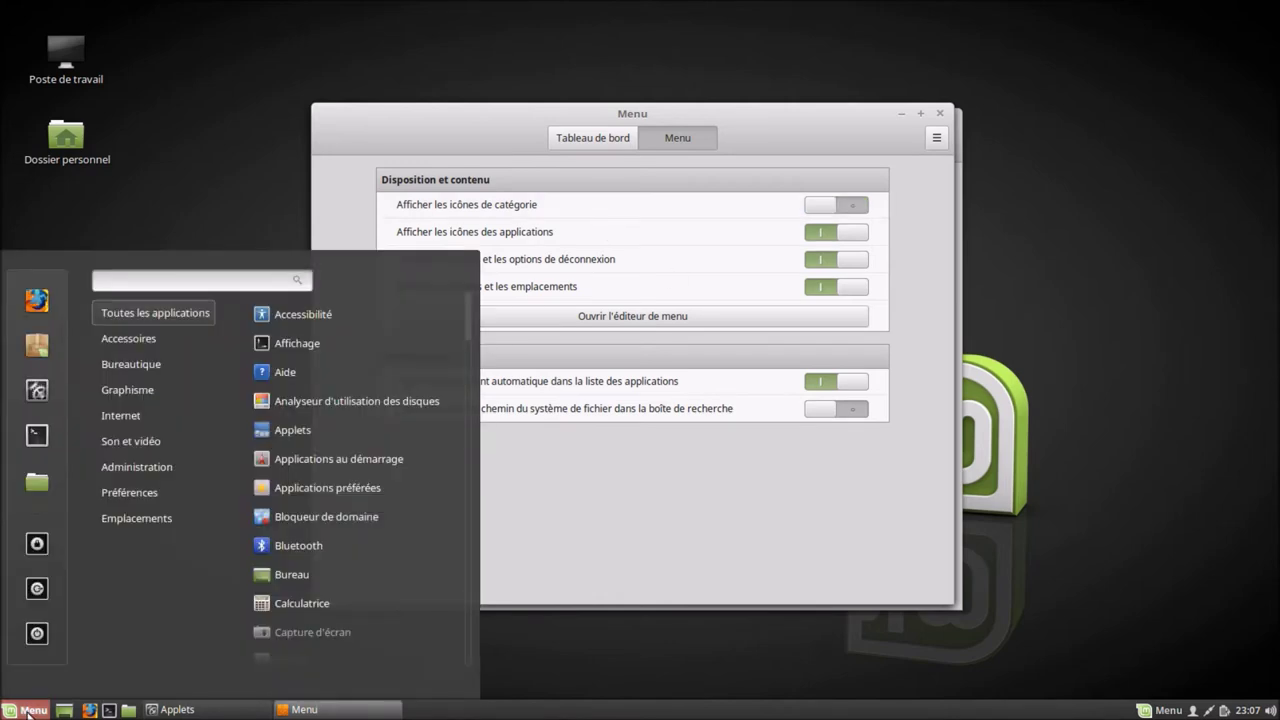
pyautogui.click(28, 711)
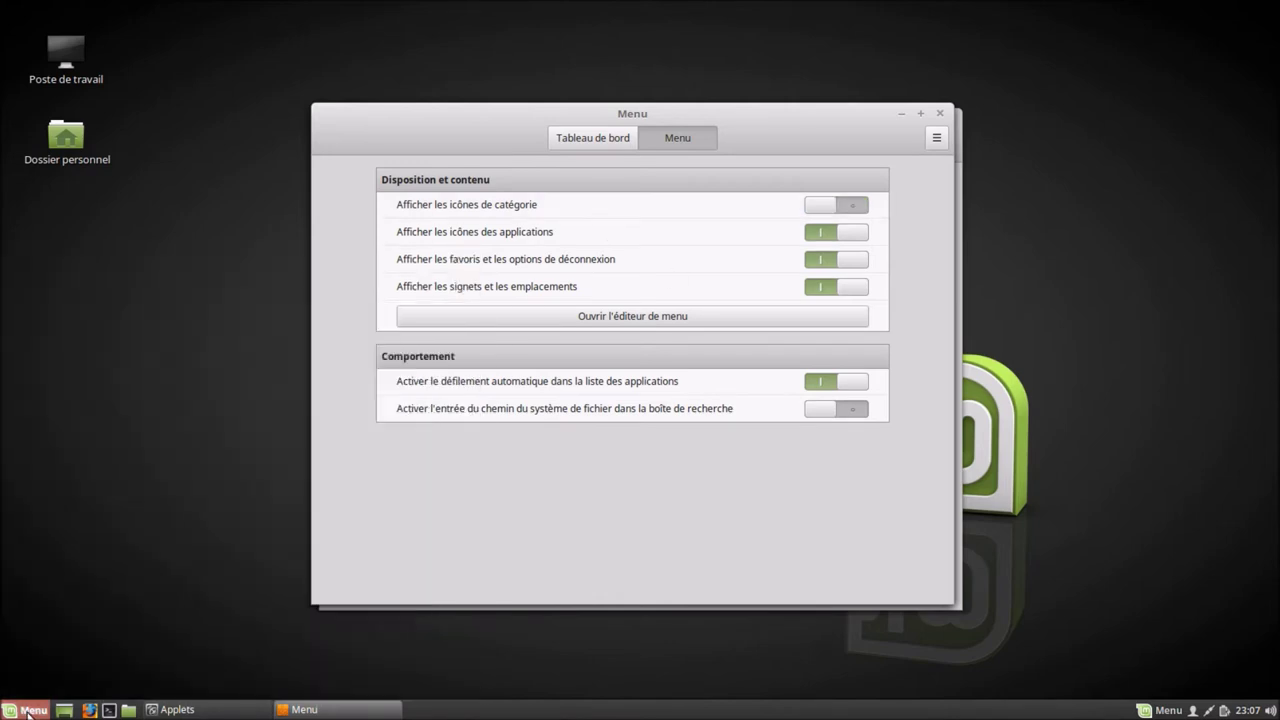
# Turn off the application icons and check the application list in the panel menu.
pyautogui.click(847, 236)
pyautogui.click(24, 710)
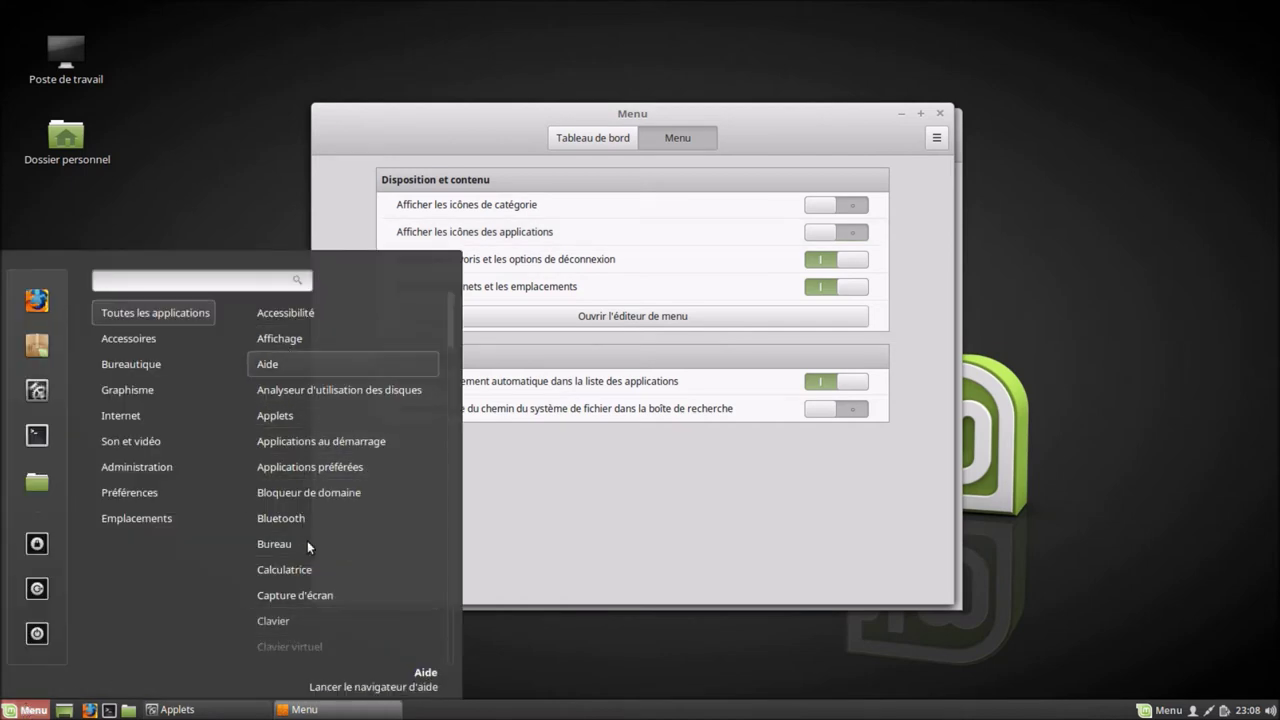
pyautogui.click(819, 116)
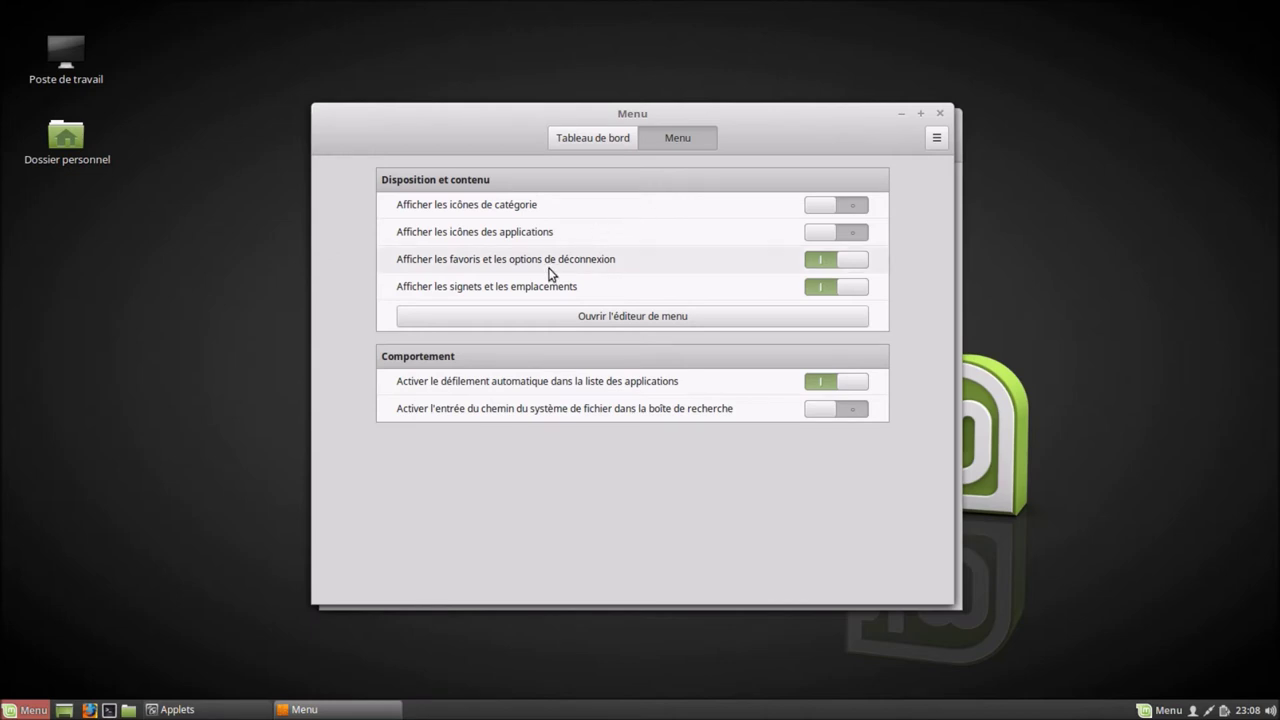
# Turn off the favourites and logout options in the menu, checking the panel menu before and after the change.
pyautogui.click(27, 710)
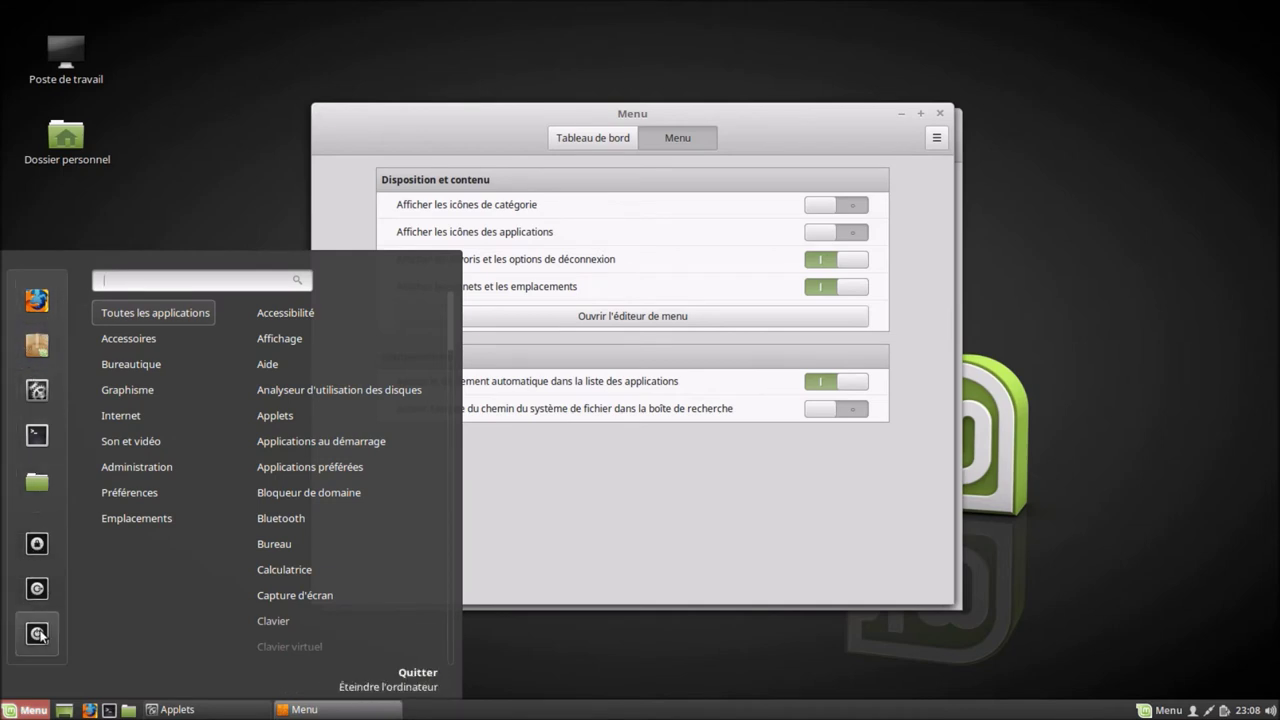
pyautogui.click(857, 268)
pyautogui.click(855, 264)
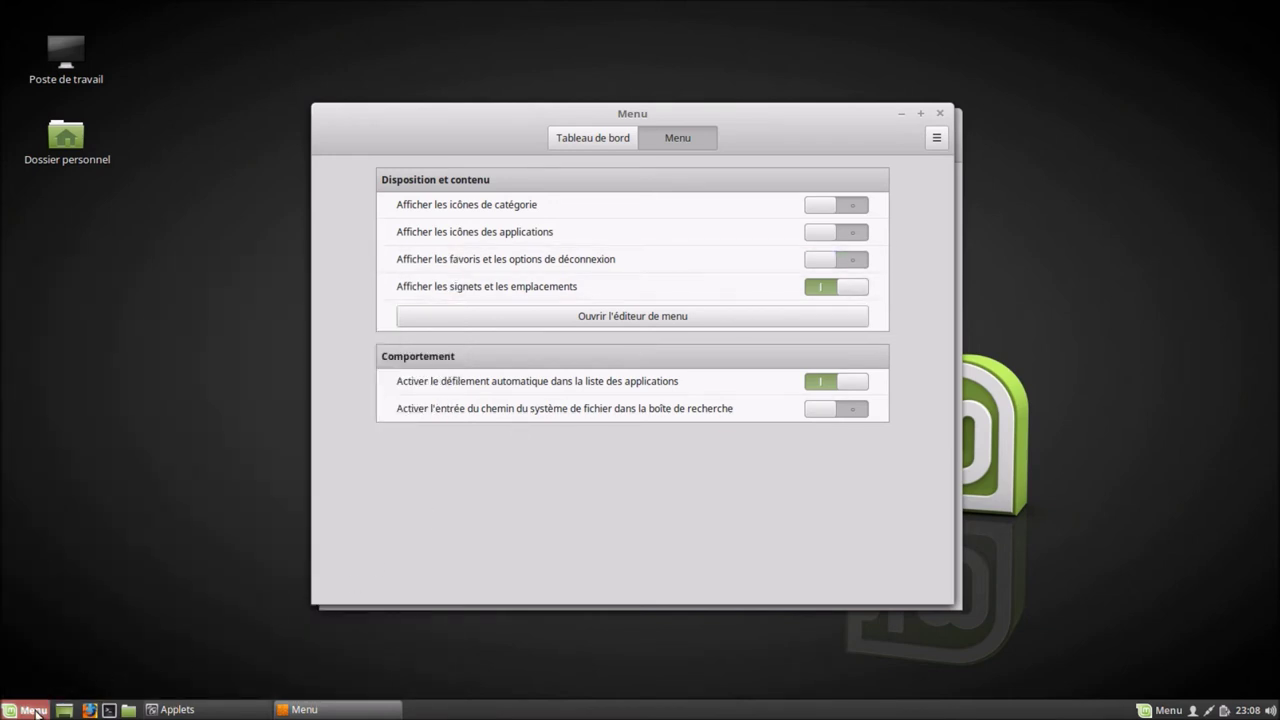
pyautogui.click(33, 710)
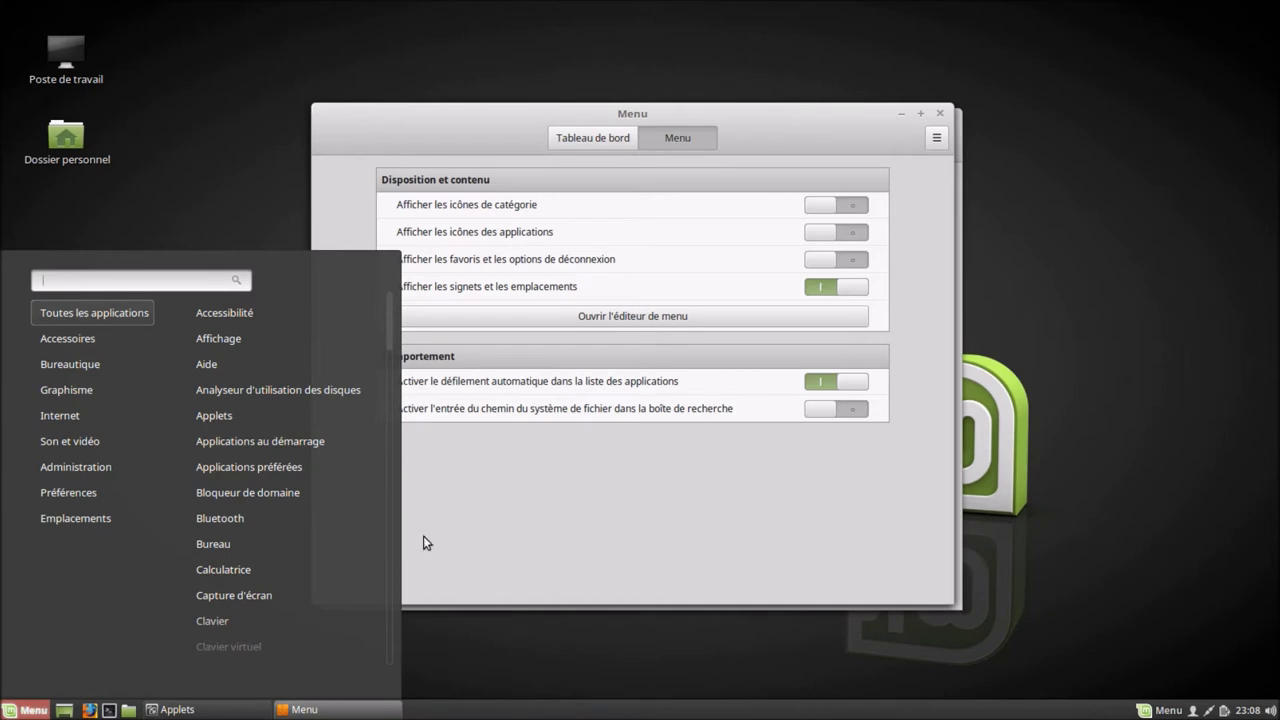
pyautogui.click(810, 149)
# Turn the category icons and application icons back on, and check them in the panel menu.
pyautogui.click(821, 206)
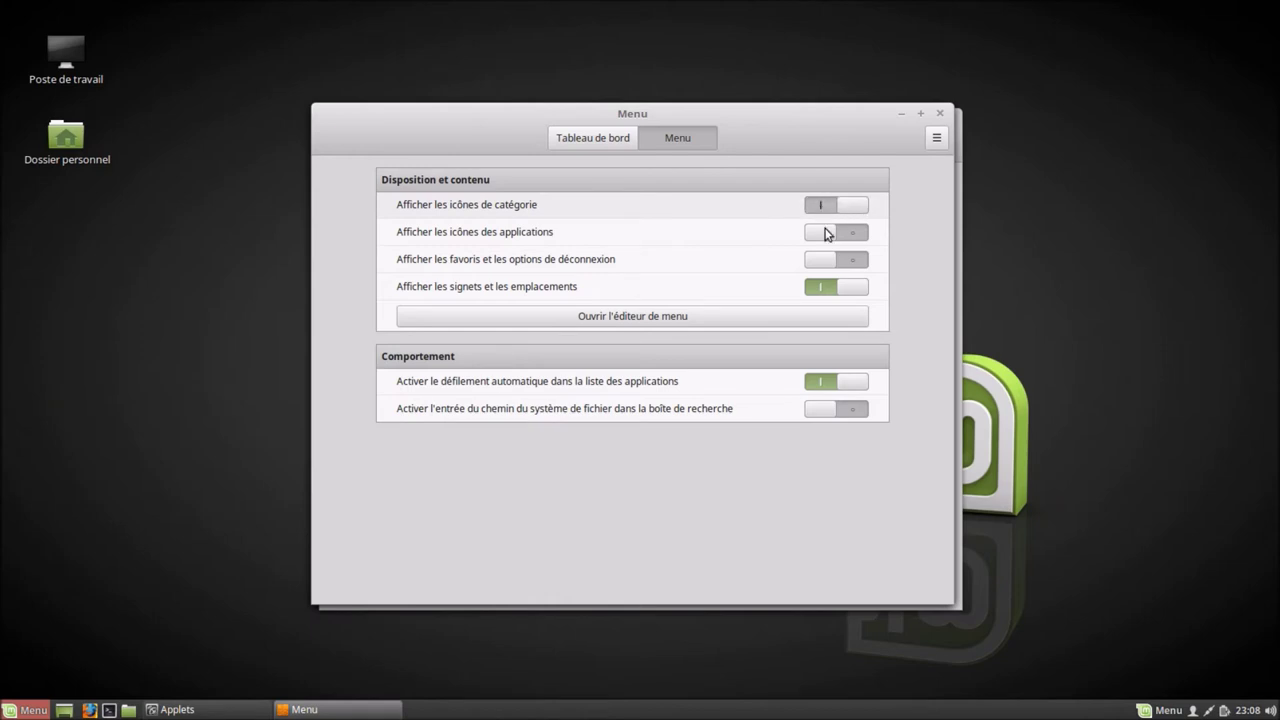
pyautogui.click(825, 234)
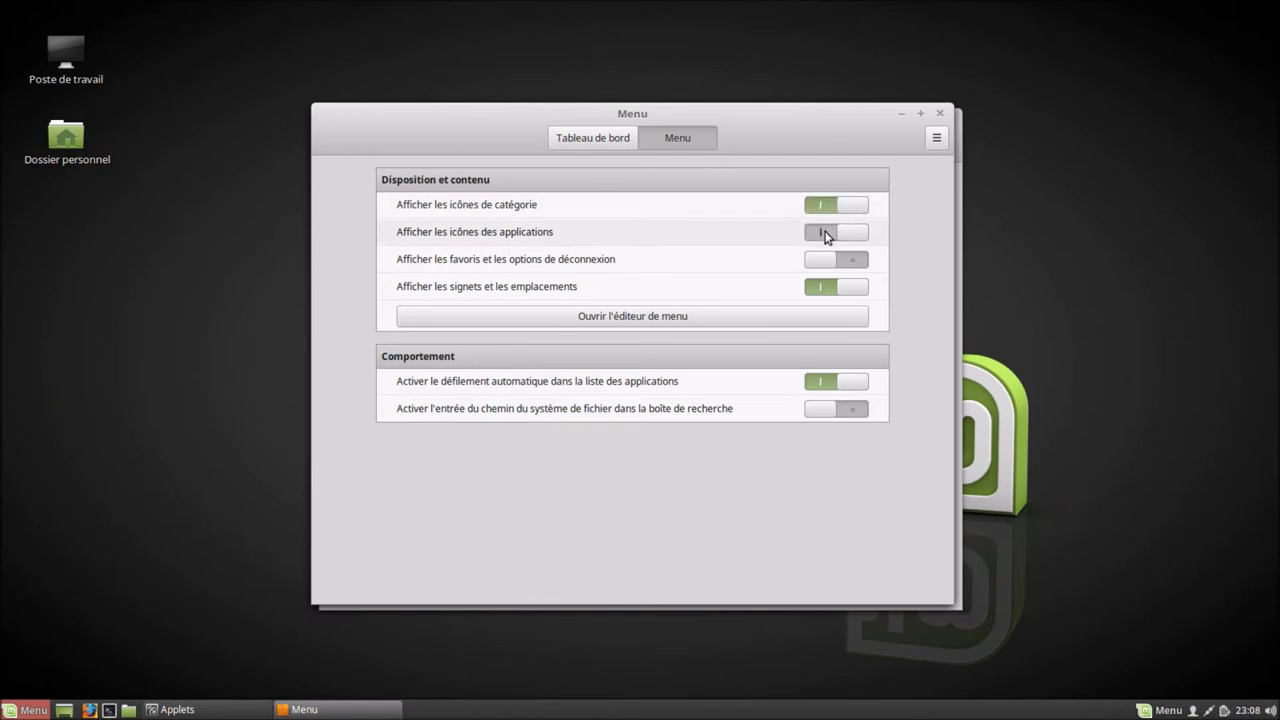
pyautogui.click(28, 710)
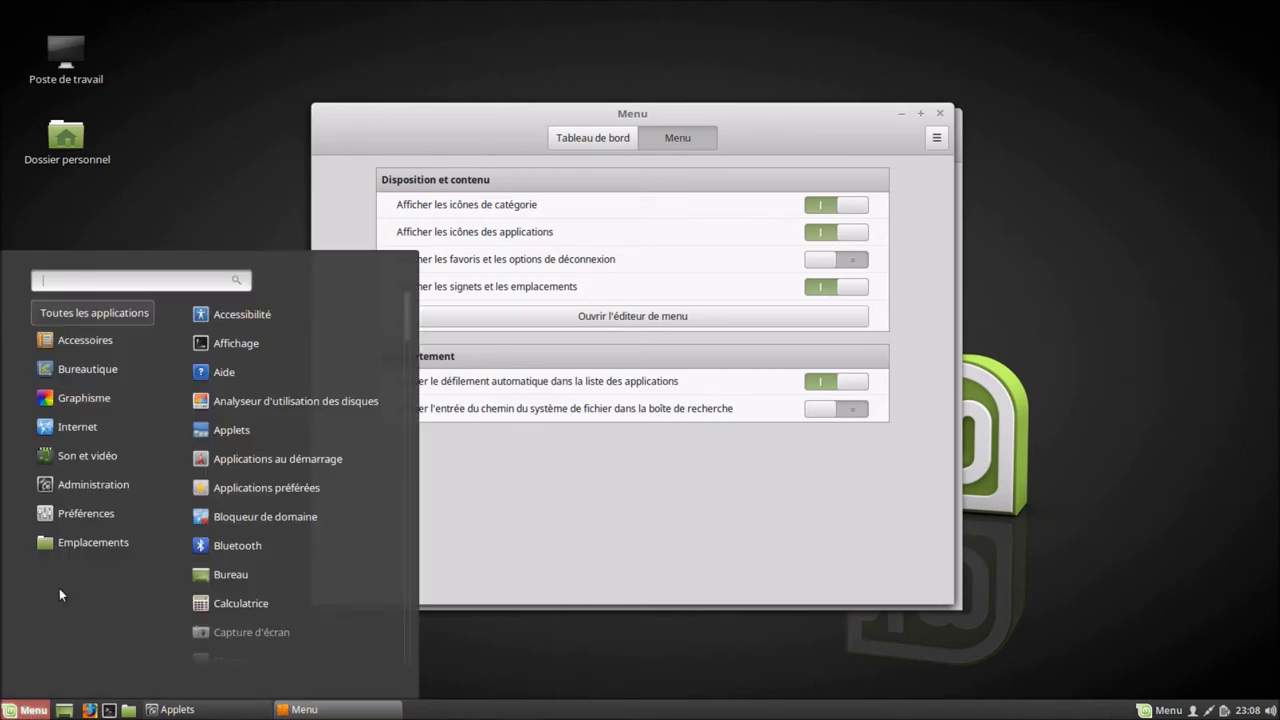
pyautogui.click(786, 112)
# Open the menu editor to view the main menu's categories and entries, and close it without changes.
pyautogui.click(692, 312)
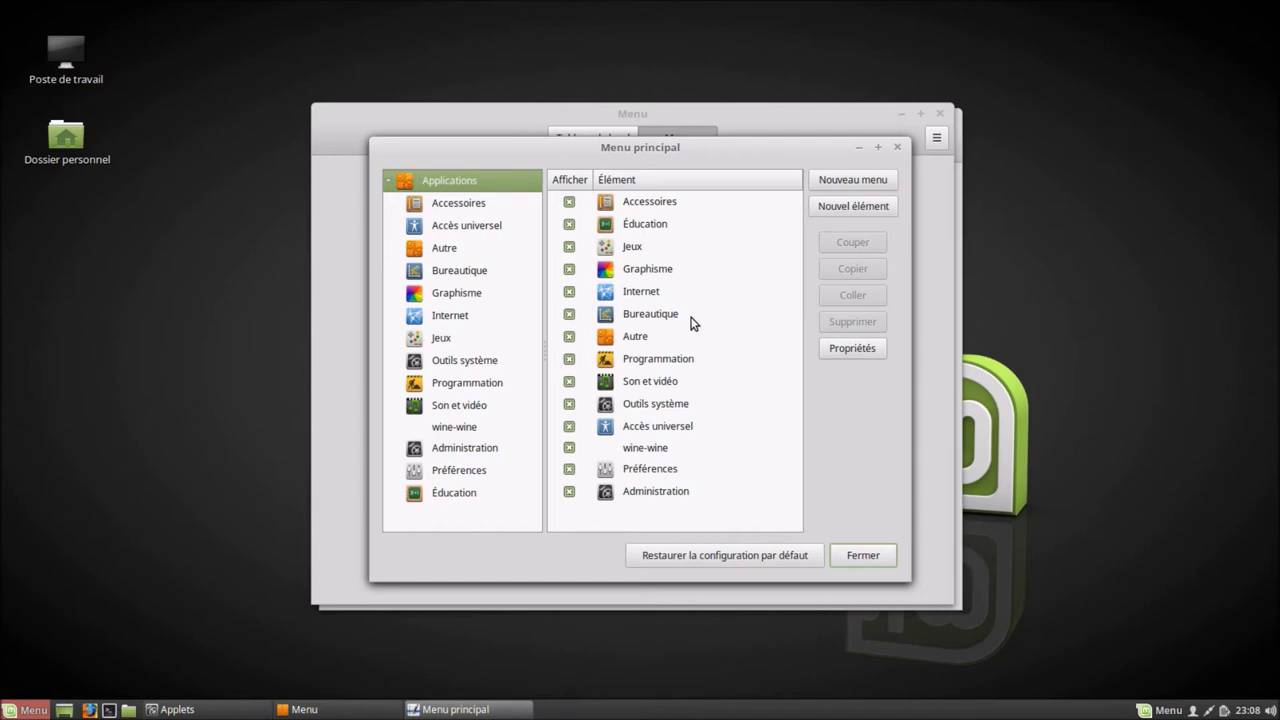
pyautogui.click(864, 553)
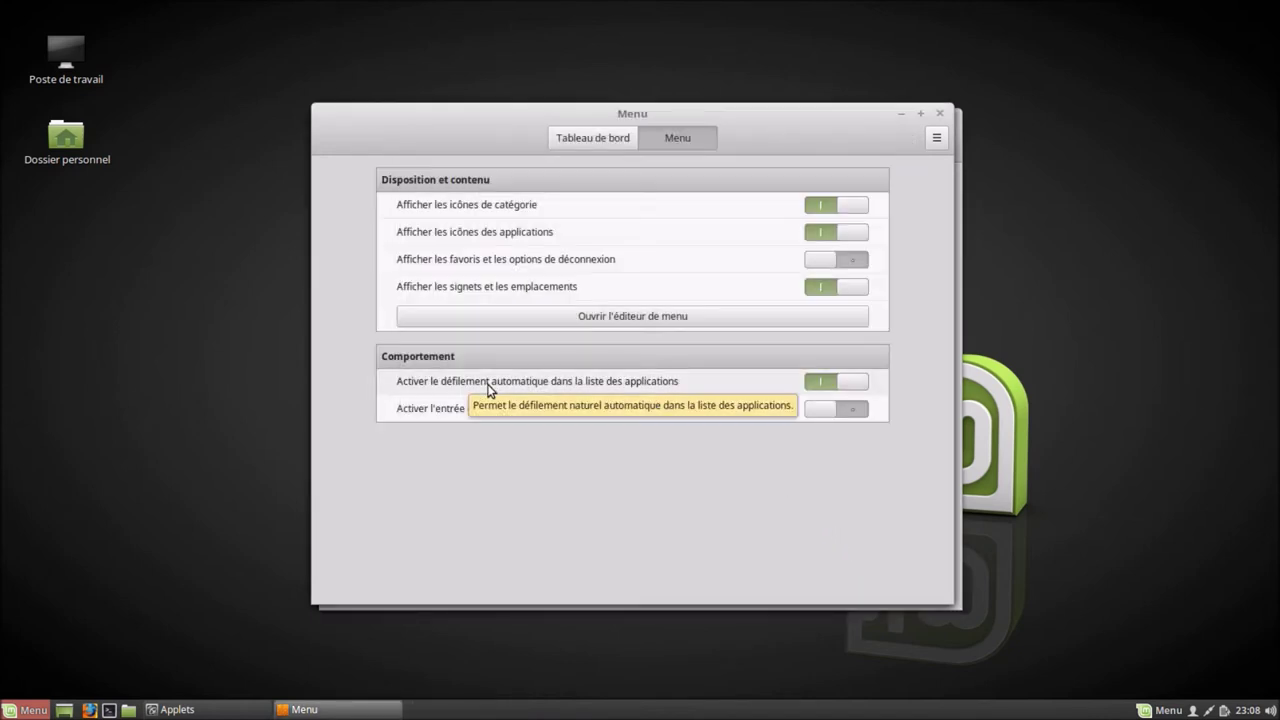
# Turn off automatic scrolling in the applications list, checking the list in the panel menu before and after the change.
pyautogui.click(31, 711)
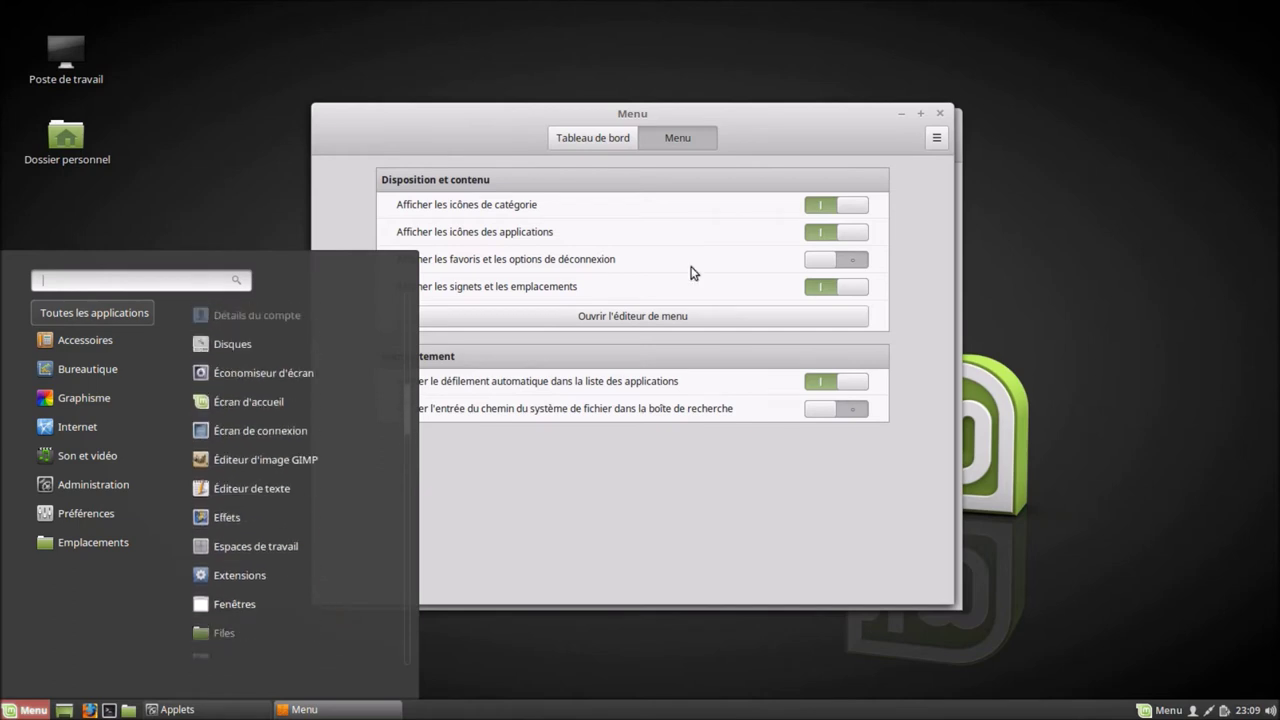
pyautogui.click(857, 384)
pyautogui.click(857, 384)
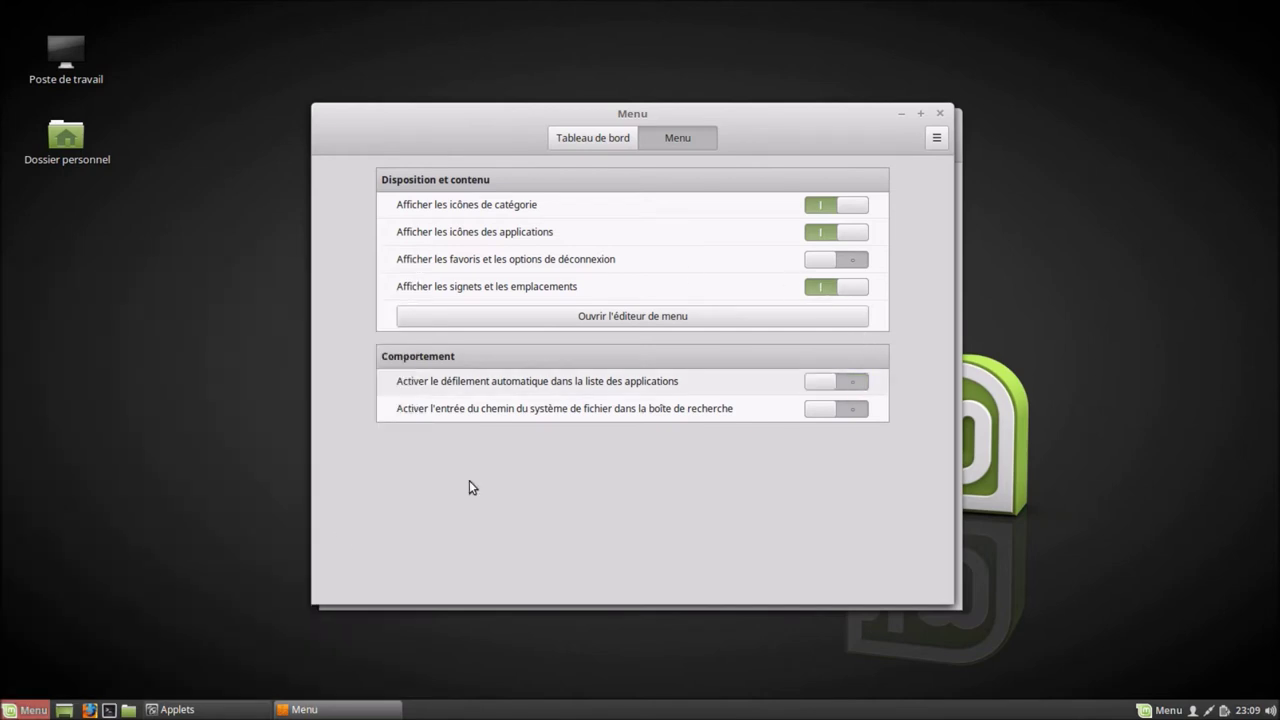
pyautogui.click(22, 709)
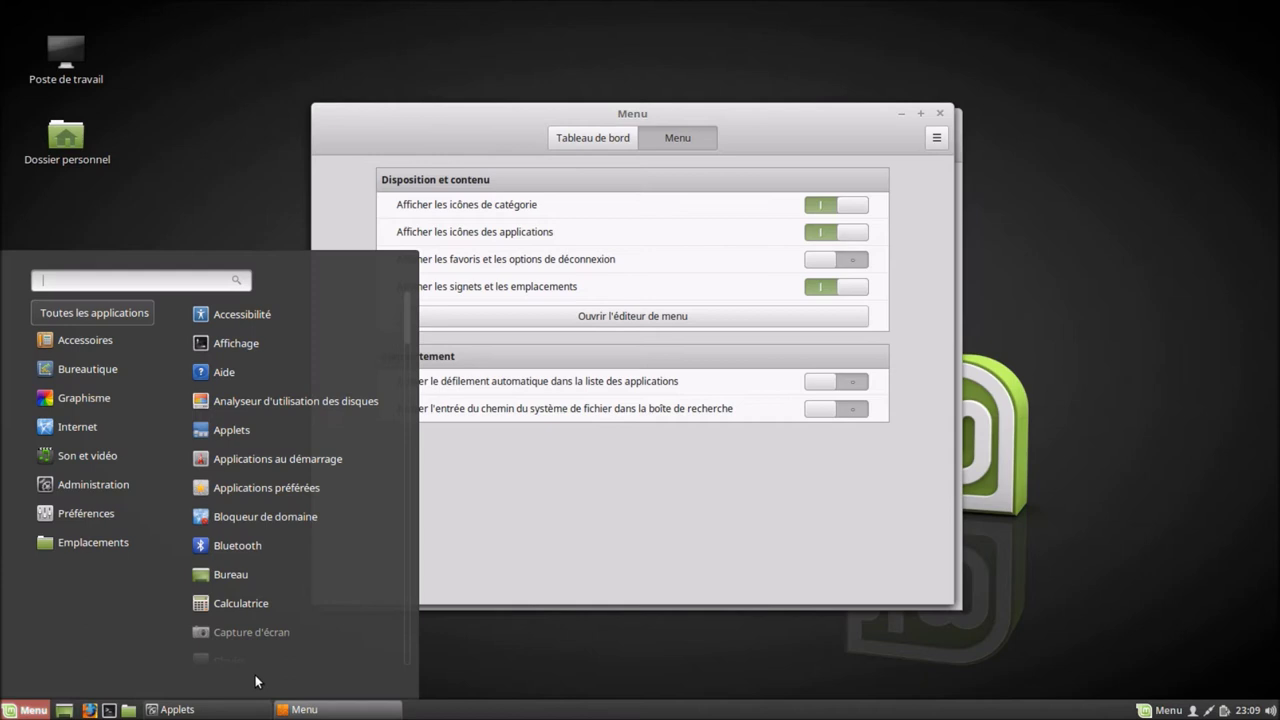
# Turn automatic scrolling and the favourites and logout options back on, check the panel menu, and close the Menu applet's settings.
pyautogui.scroll(-5, 337, 567)
pyautogui.scroll(-10, 337, 567)
pyautogui.click(822, 381)
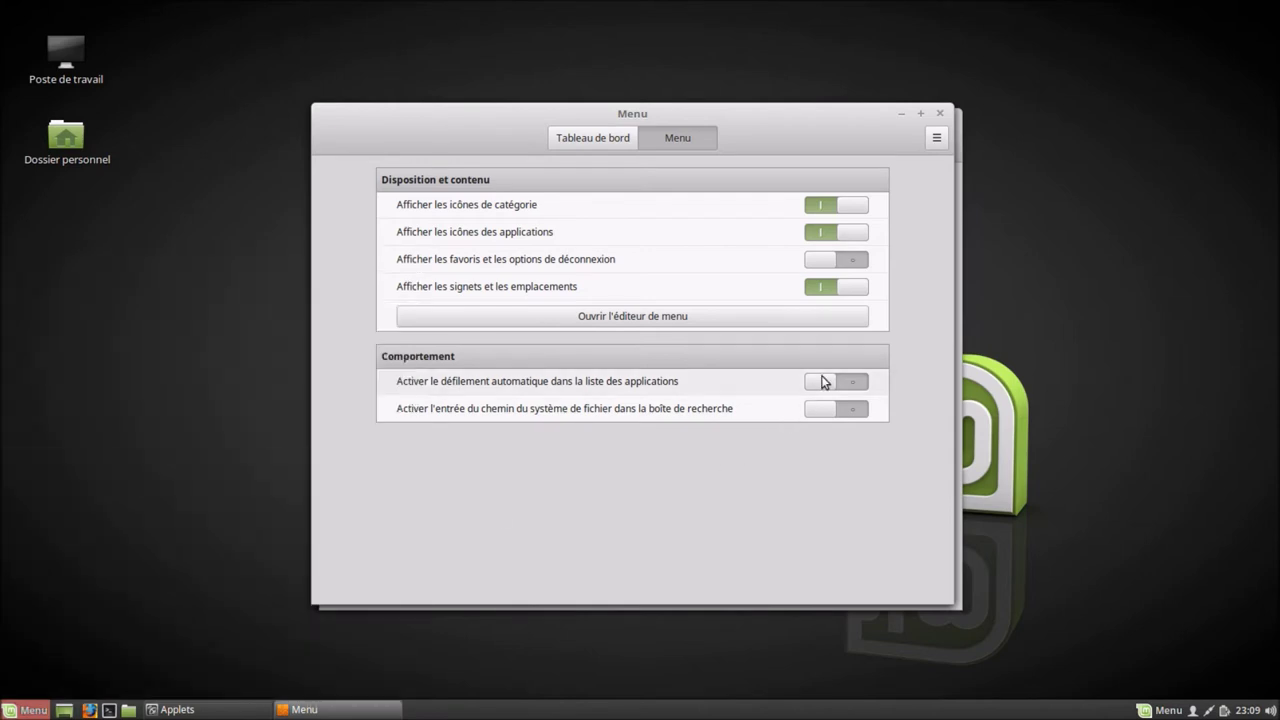
pyautogui.click(822, 381)
pyautogui.click(819, 259)
pyautogui.click(8, 712)
pyautogui.click(8, 712)
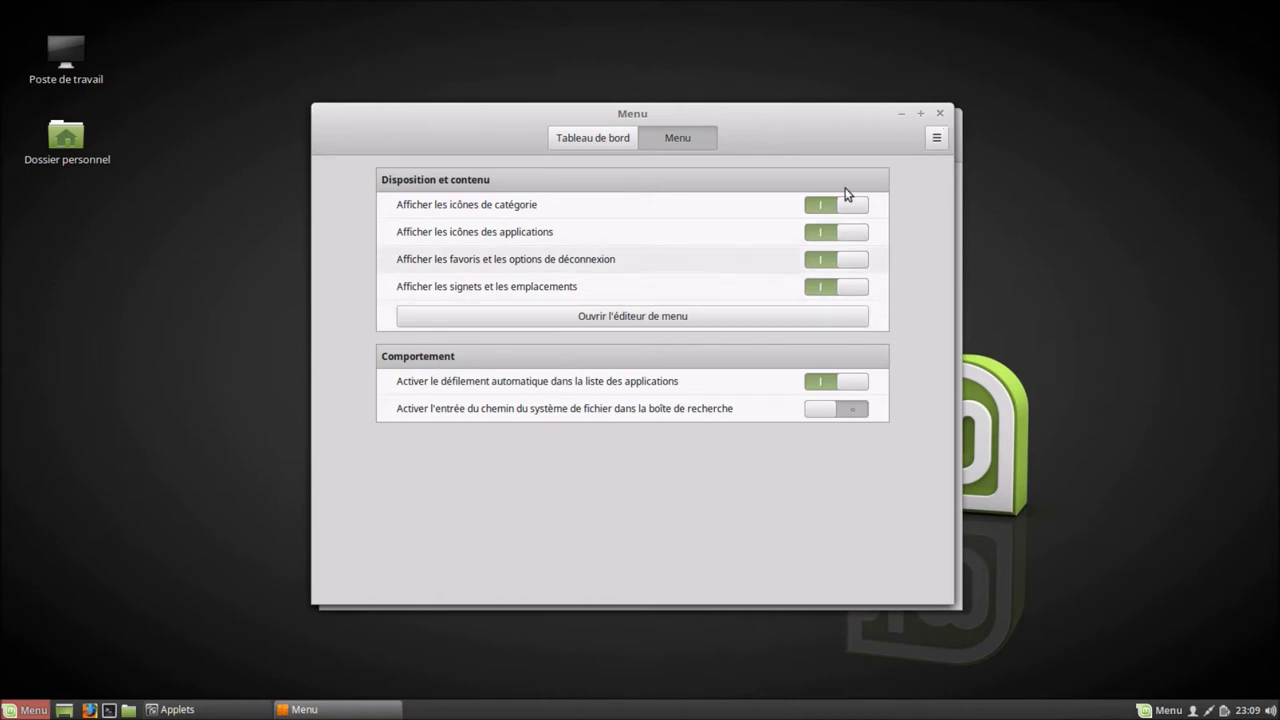
pyautogui.click(939, 116)
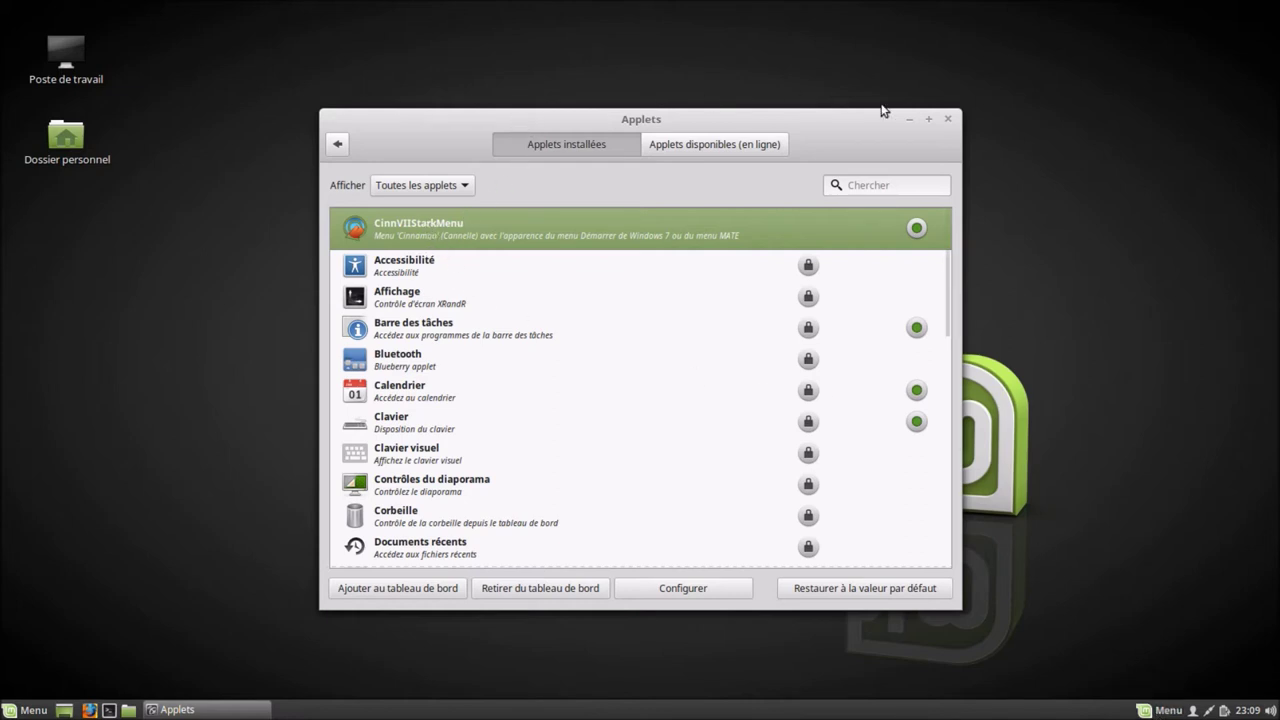
# View the CinnVIIStarkMenu applet's About information, and open its menu on the panel to look at its layout.
pyautogui.rightClick(1158, 711)
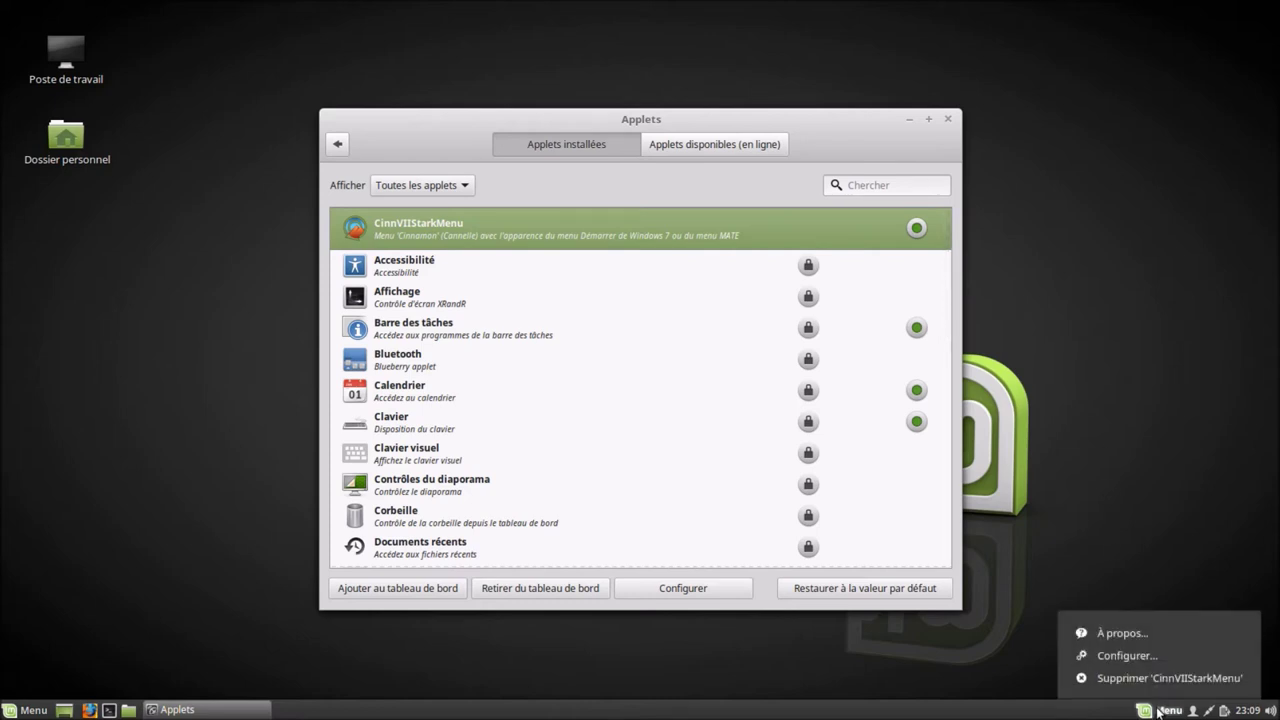
pyautogui.click(1114, 633)
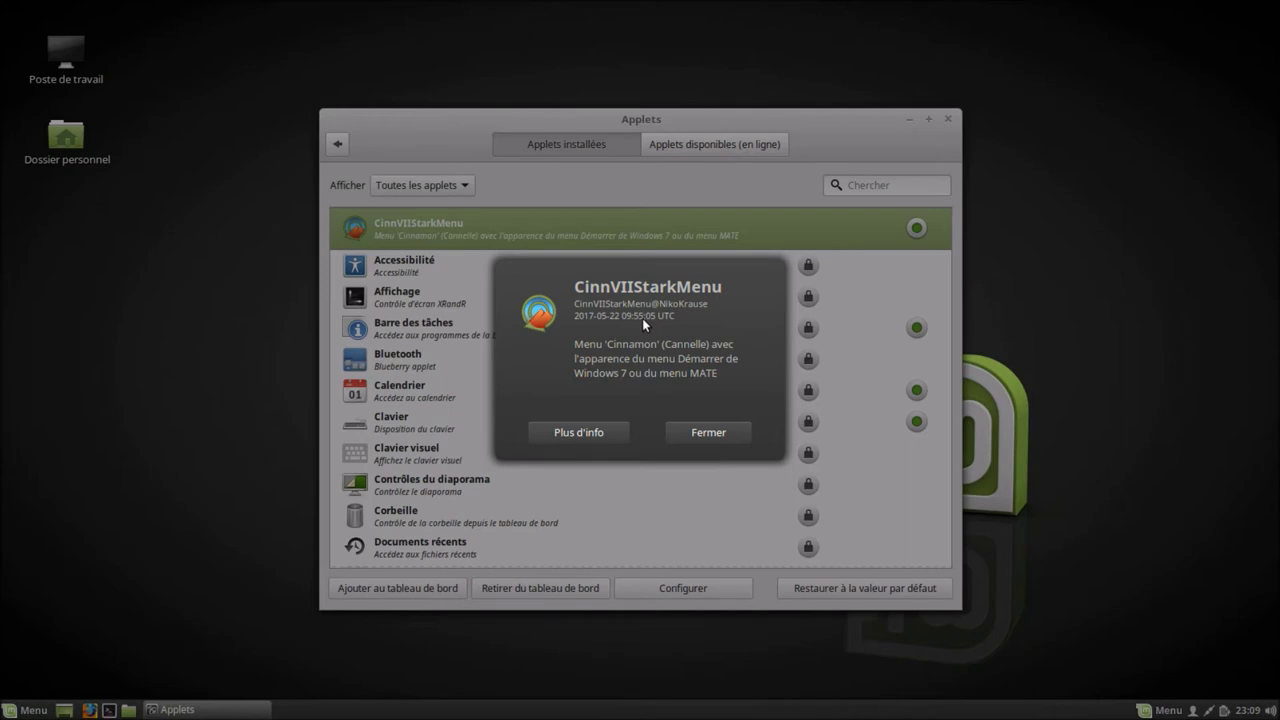
pyautogui.click(710, 428)
pyautogui.click(1169, 710)
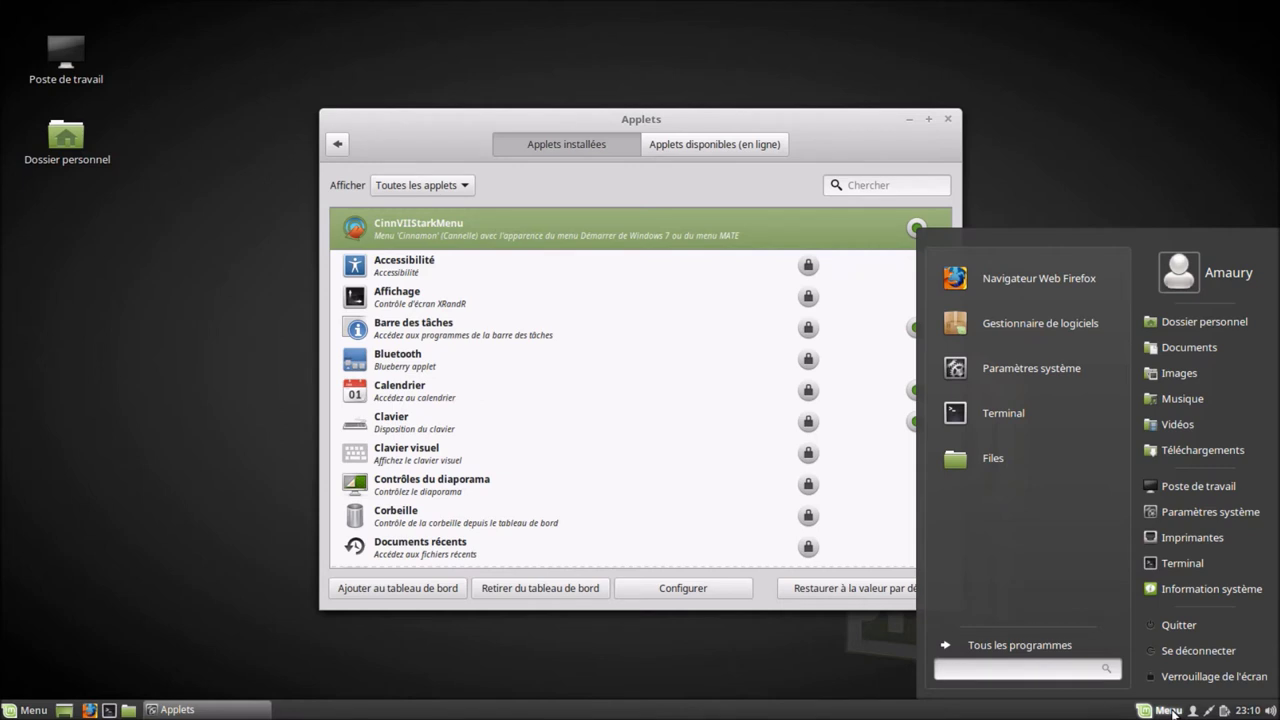
pyautogui.click(804, 666)
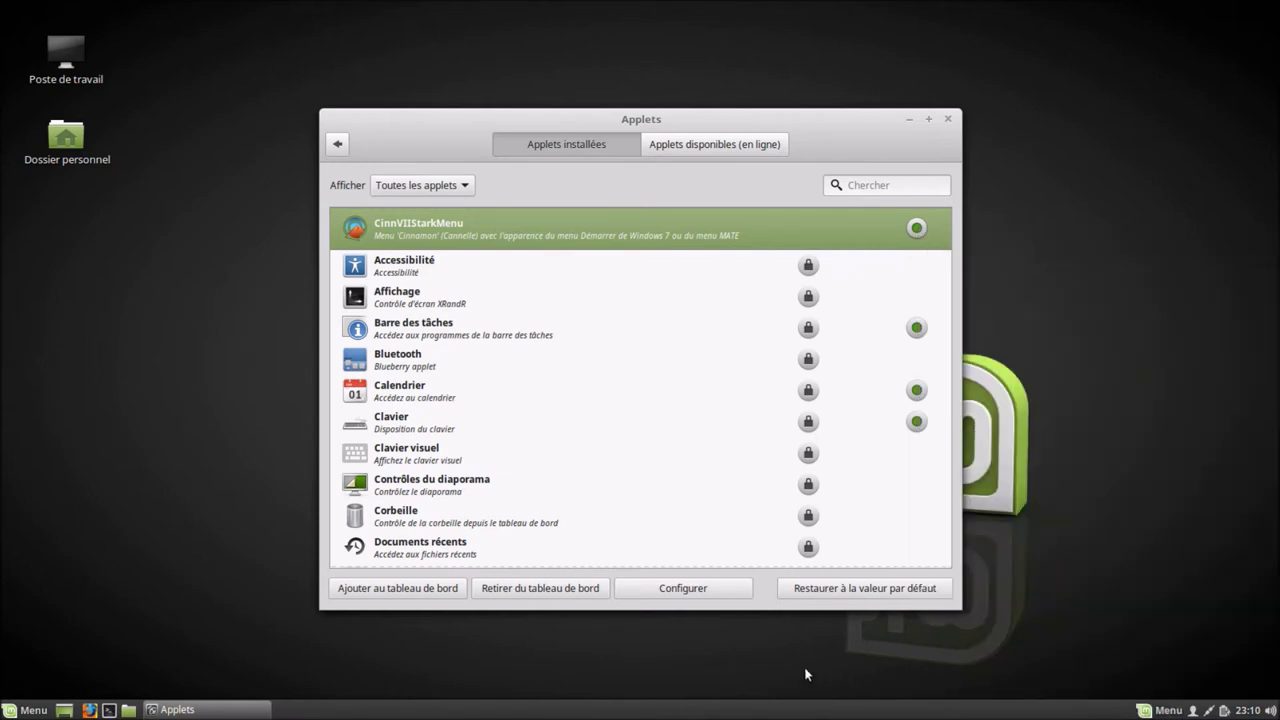
# Enable panel edit mode, move the CinnVIIStarkMenu applet beside the original Menu applet, and disable edit mode again.
pyautogui.rightClick(1147, 710)
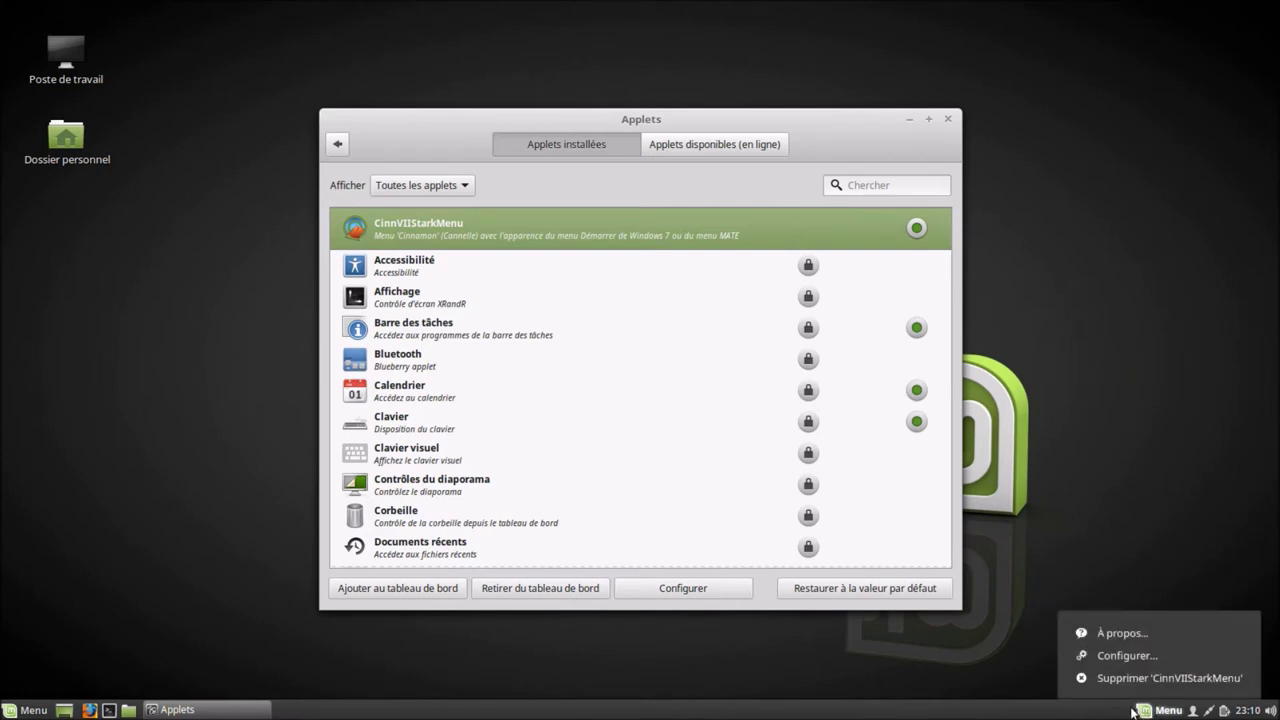
pyautogui.click(955, 716)
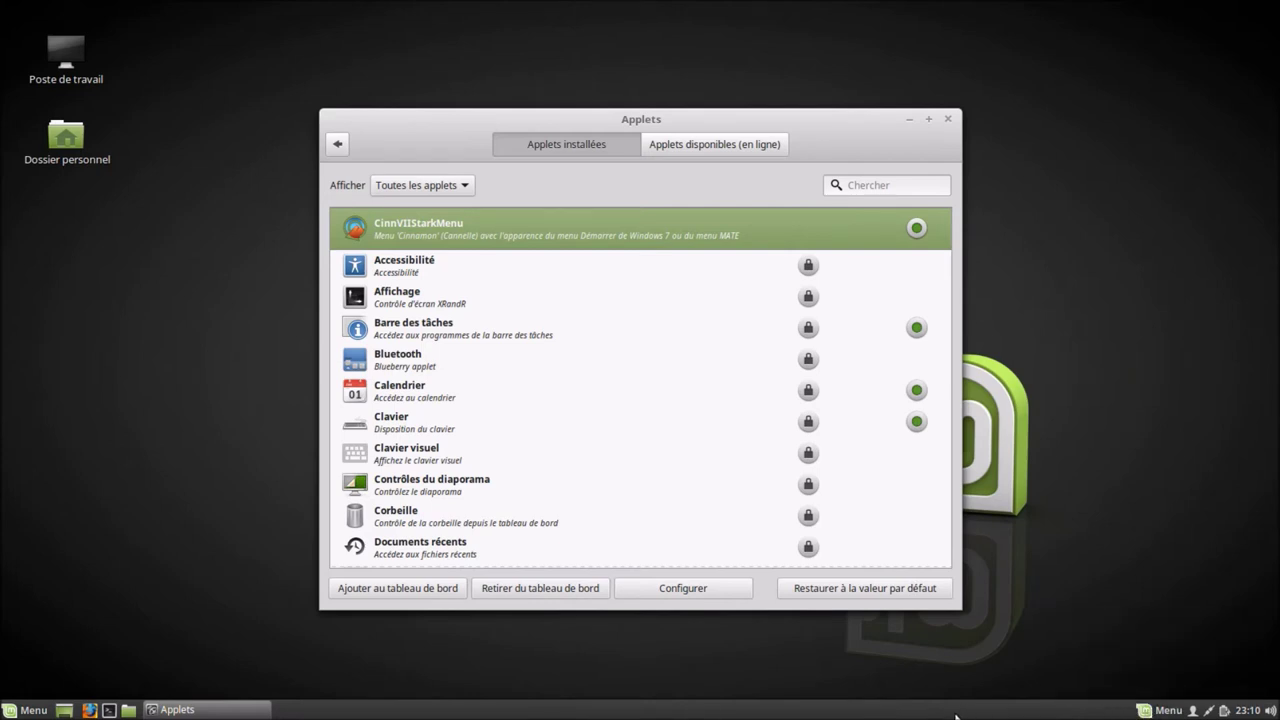
pyautogui.rightClick(955, 716)
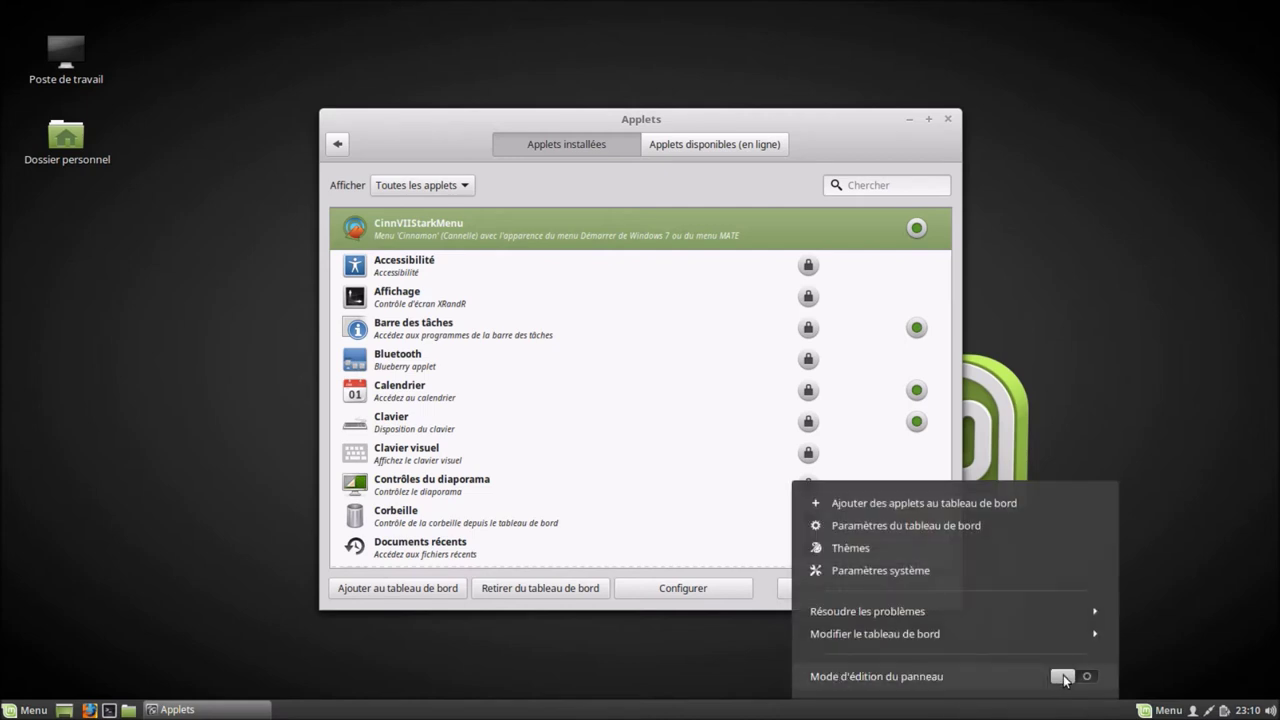
pyautogui.click(1065, 680)
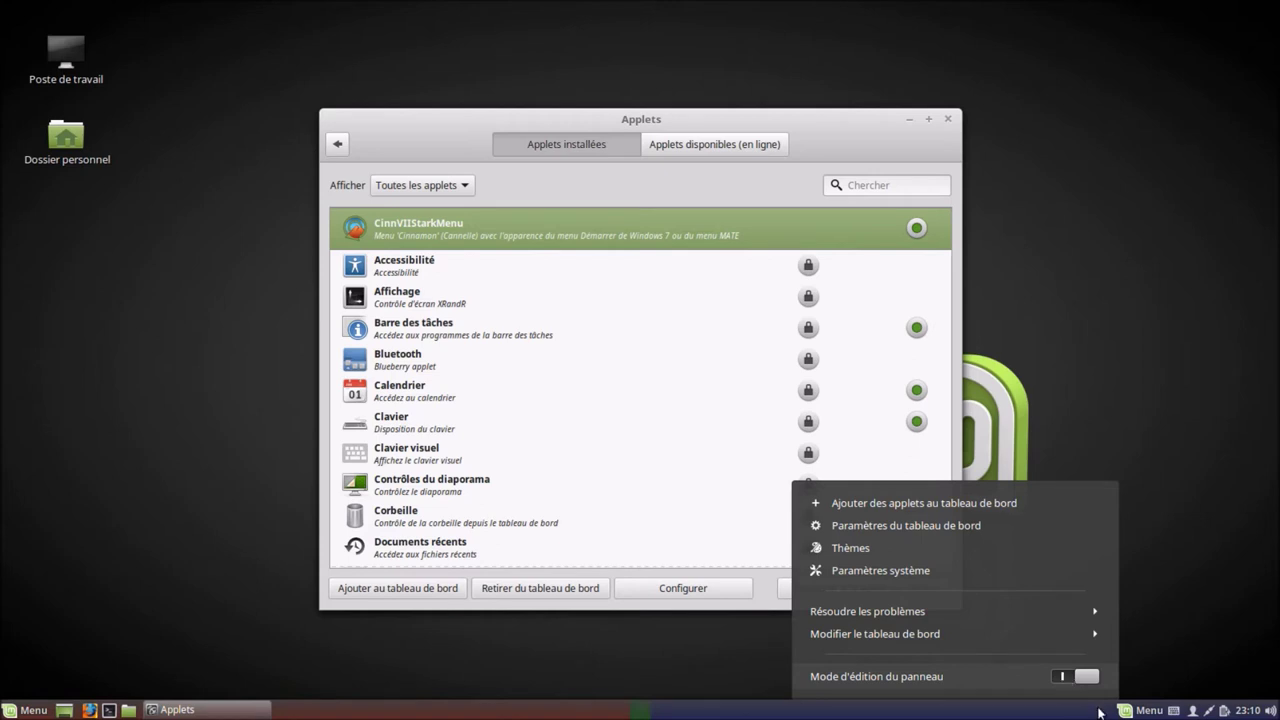
pyautogui.moveTo(1122, 712); pyautogui.dragTo(62, 710)
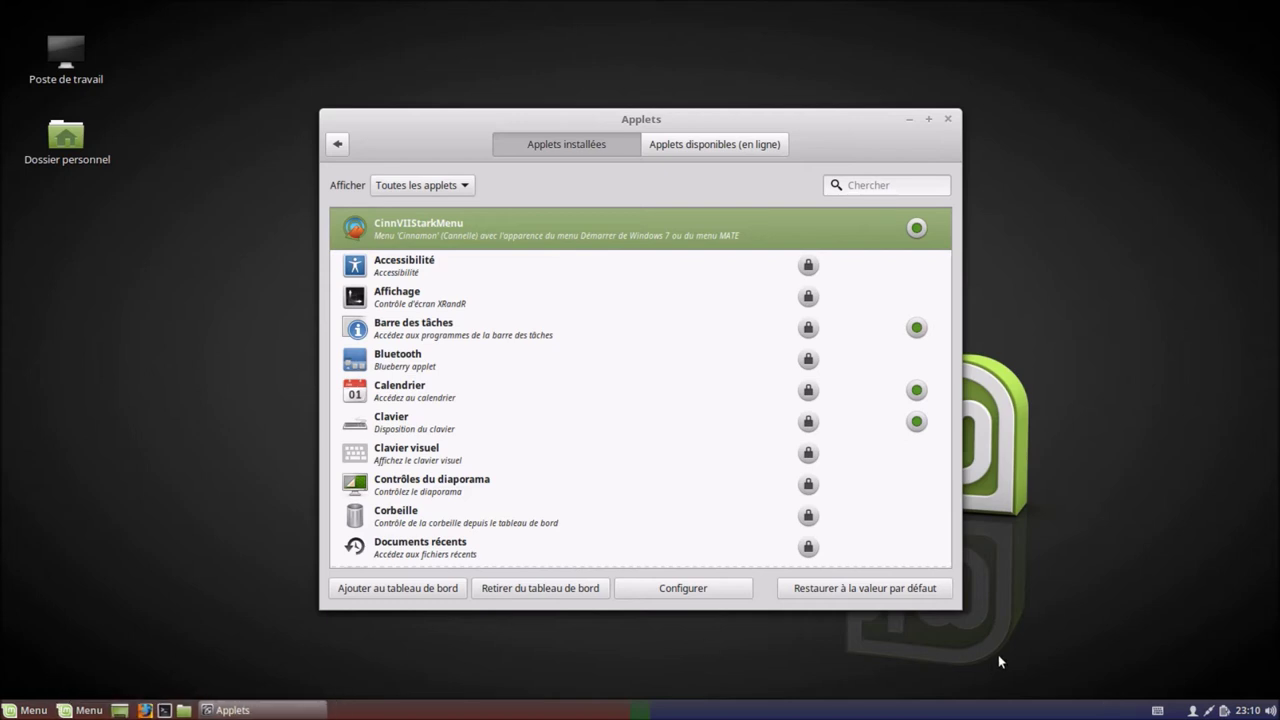
pyautogui.rightClick(594, 713)
pyautogui.click(723, 677)
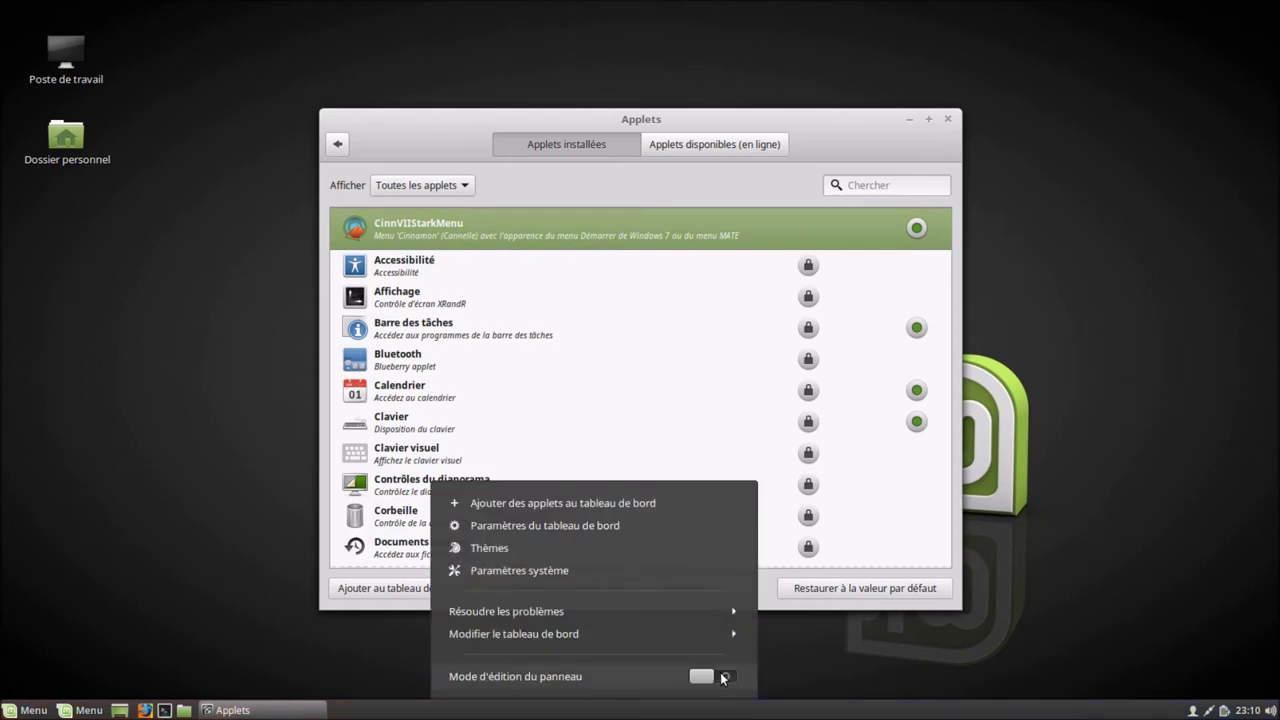
pyautogui.click(370, 646)
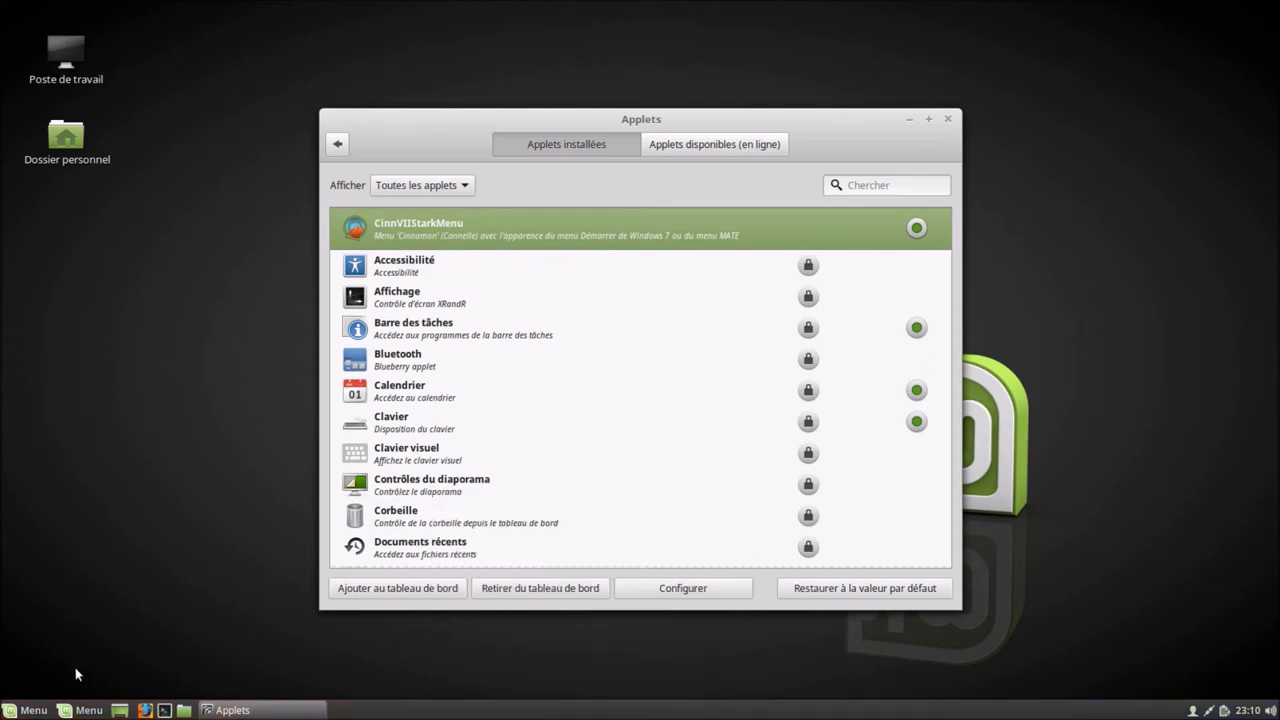
# Compare the layout of the CinnVIIStarkMenu with that of the original Menu applet by opening each on the panel.
pyautogui.click(80, 711)
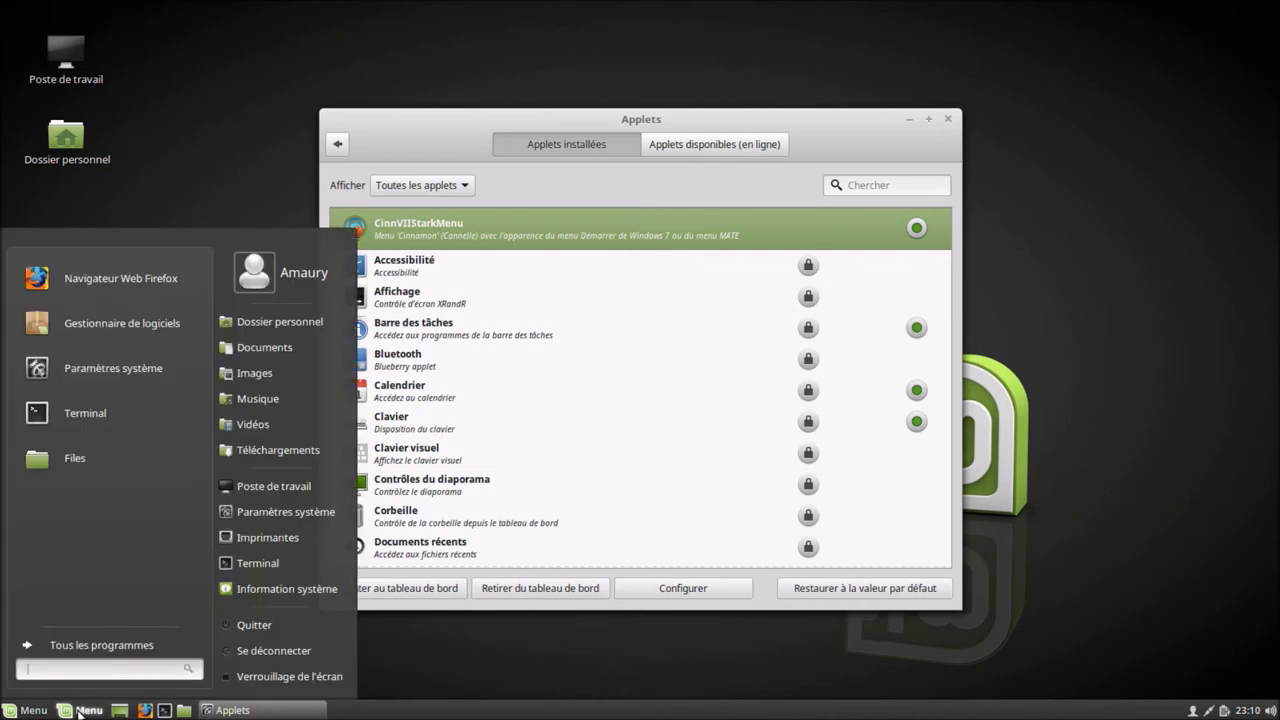
pyautogui.click(436, 663)
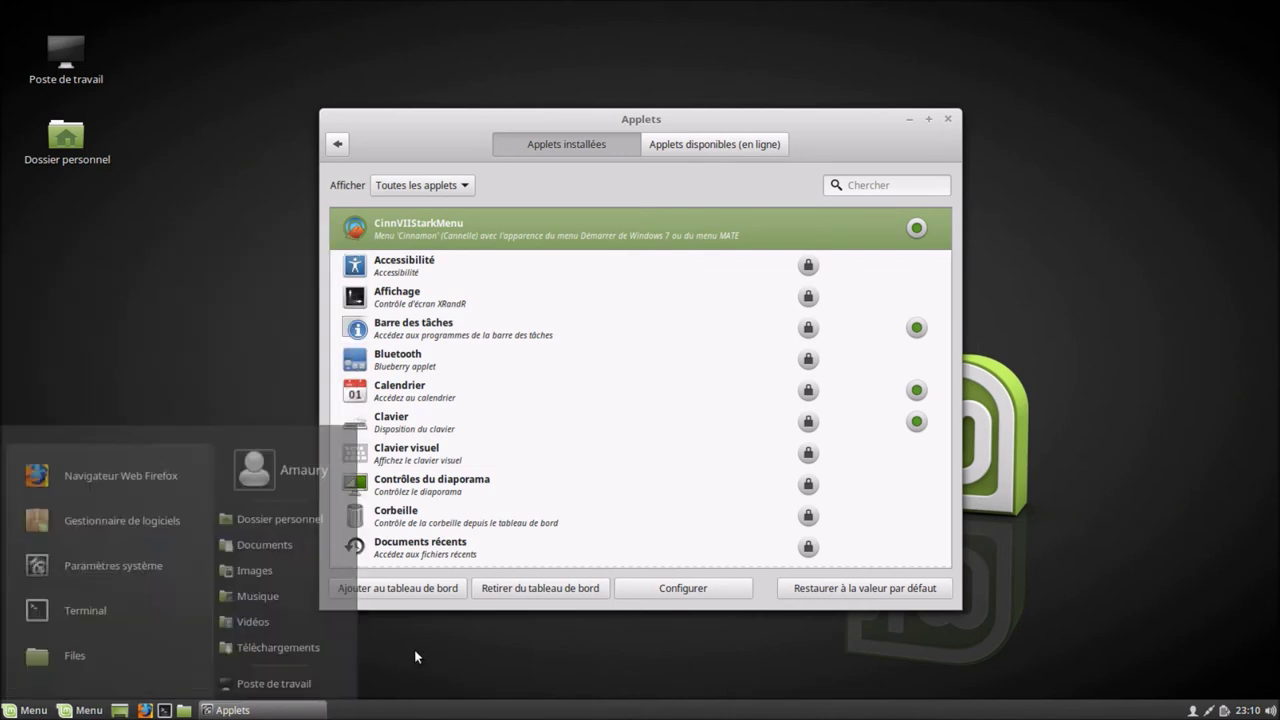
pyautogui.click(29, 710)
pyautogui.click(29, 710)
pyautogui.click(72, 713)
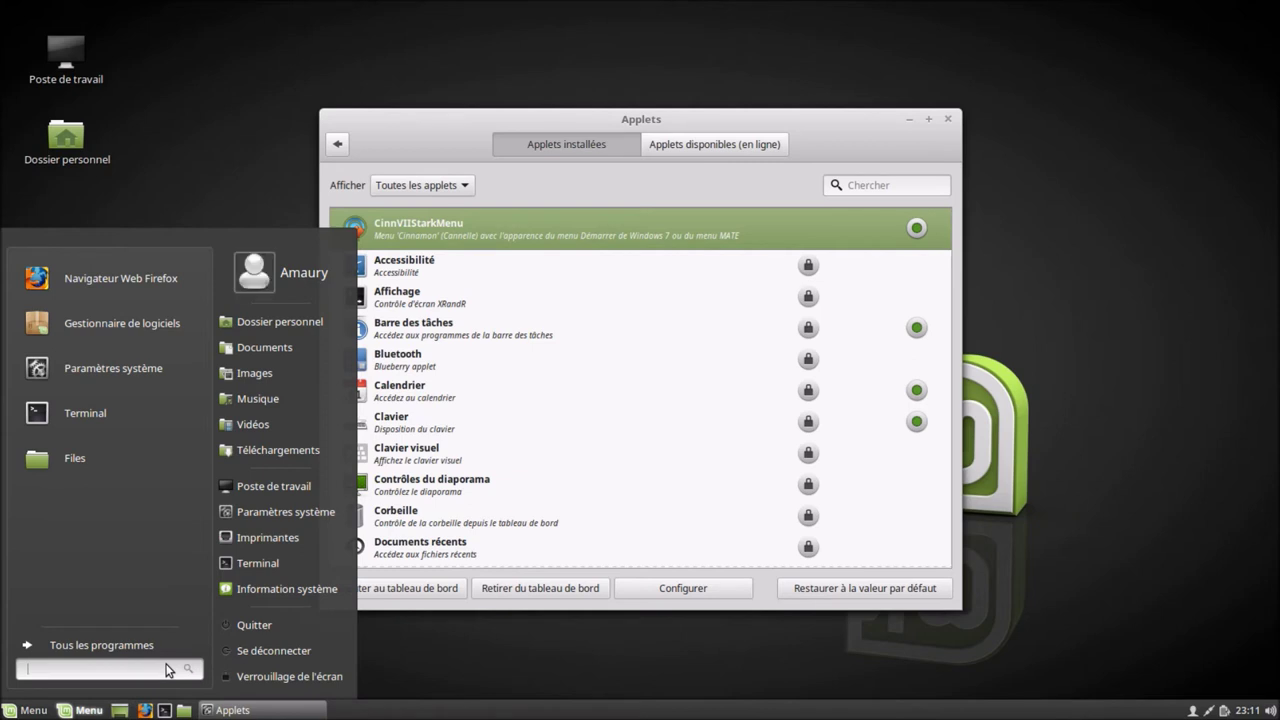
pyautogui.click(424, 678)
# Open the CinnVIIStarkMenu applet's configuration and check its current layout in the panel menu.
pyautogui.rightClick(88, 712)
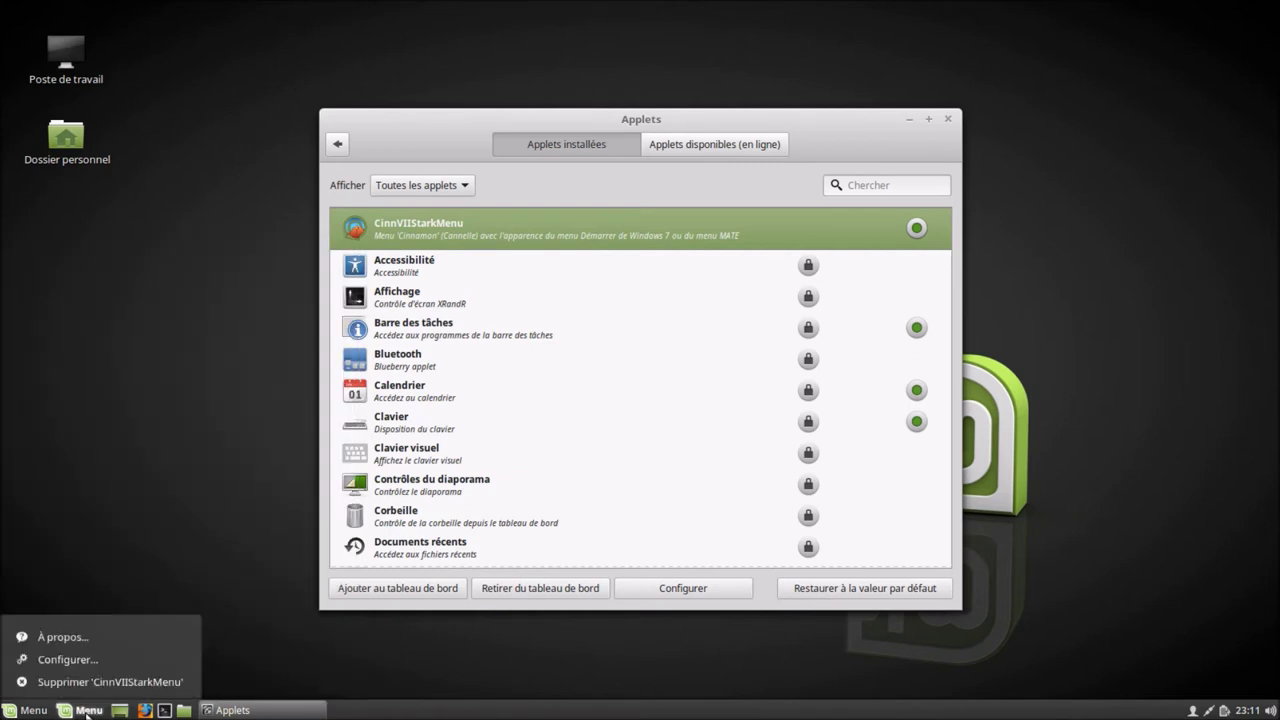
pyautogui.click(91, 656)
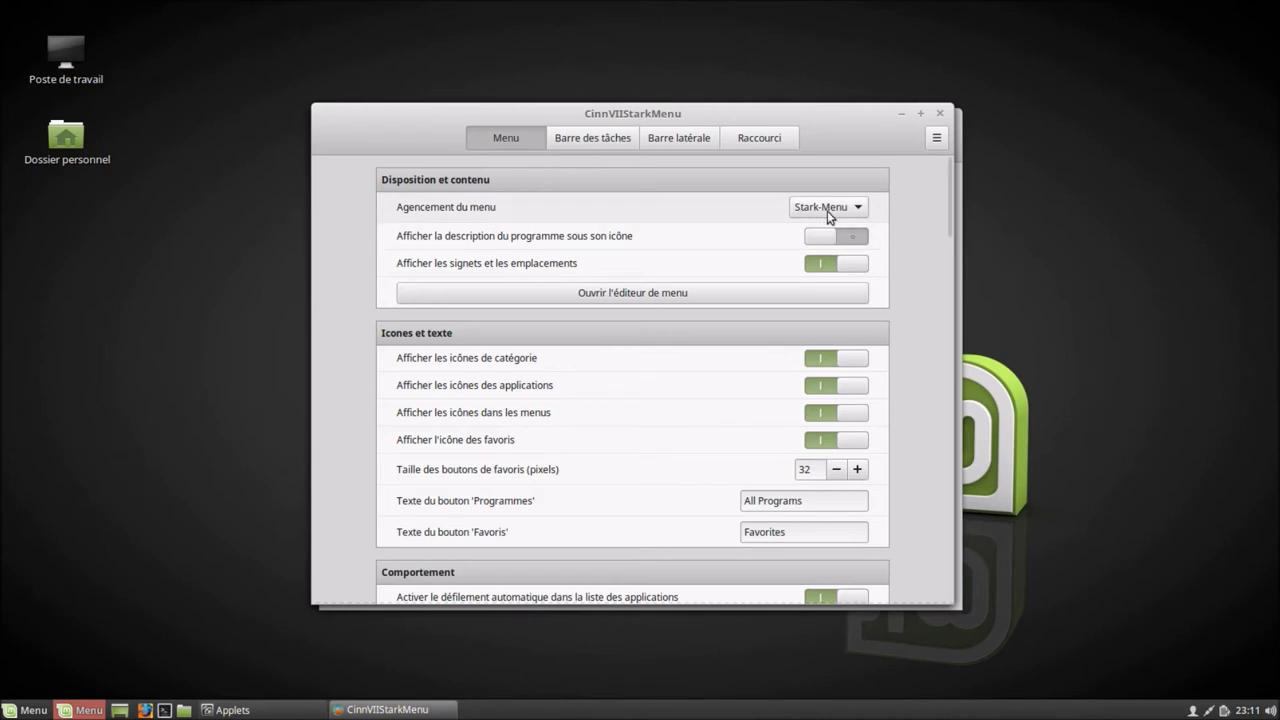
pyautogui.click(80, 712)
pyautogui.click(80, 712)
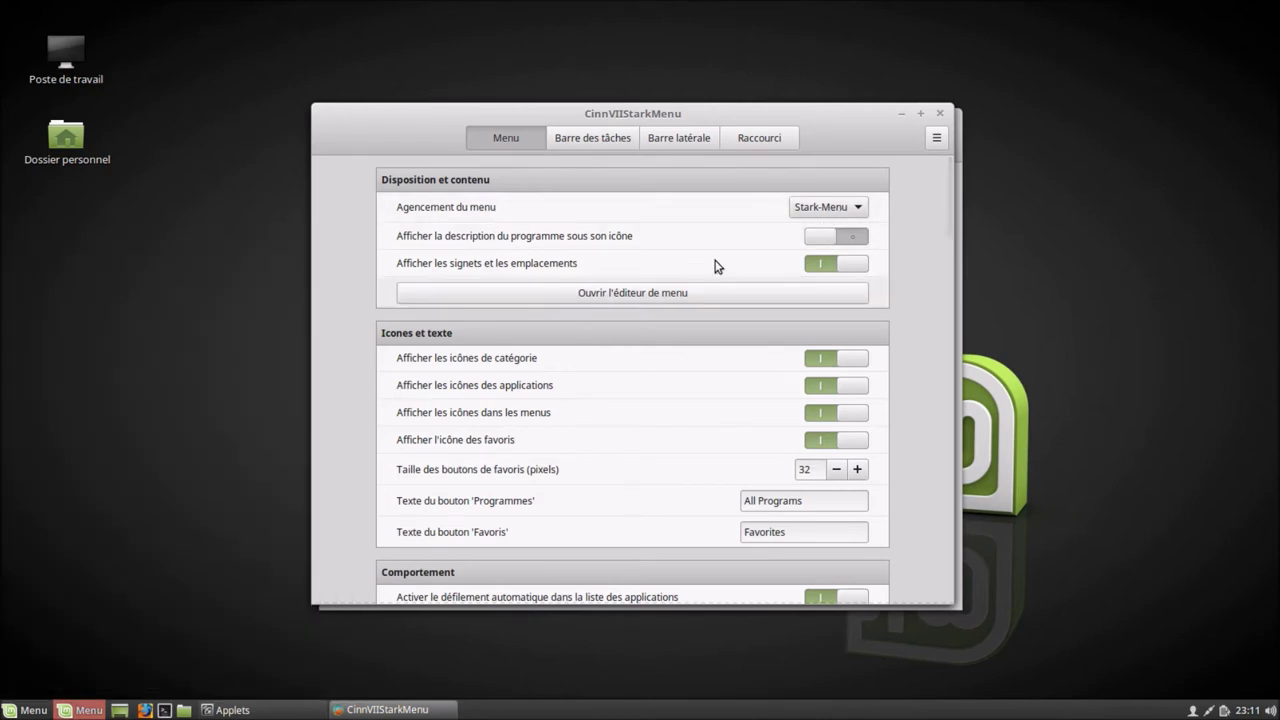
# Set the menu layout to MATE-Menu, check it in the panel menu, and switch the layout back to Stark-Menu.
pyautogui.click(830, 207)
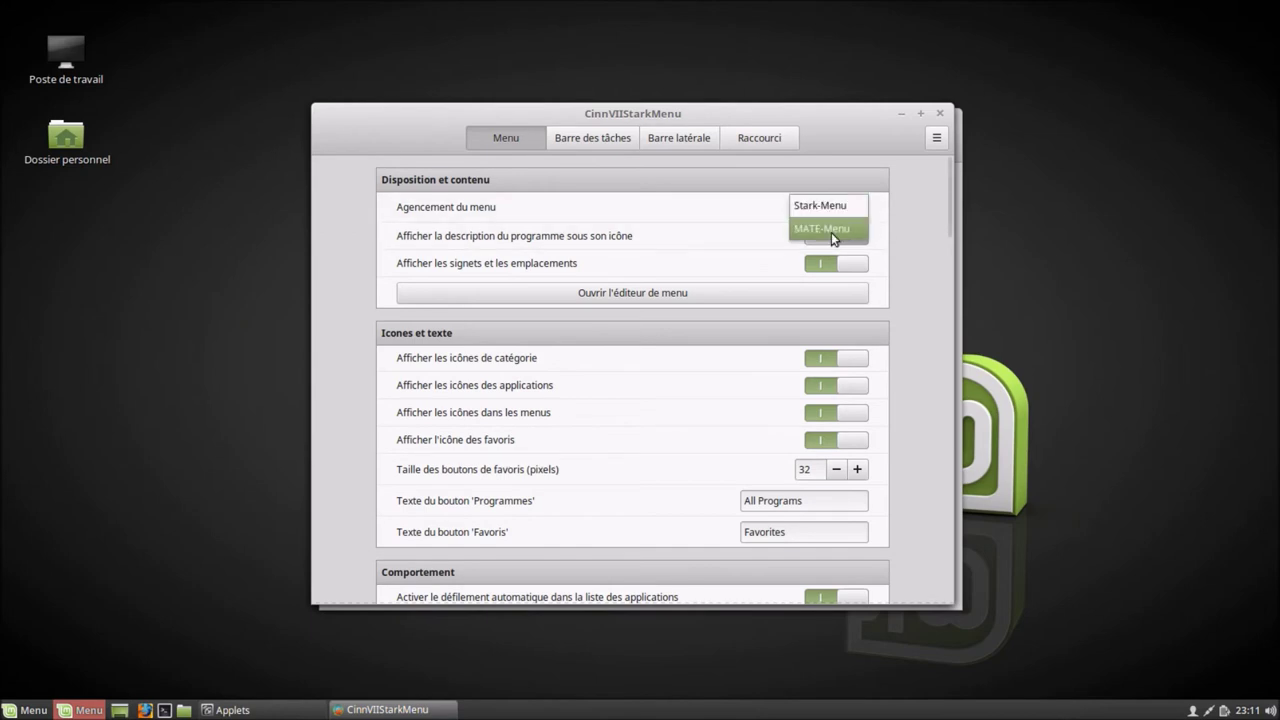
pyautogui.click(831, 230)
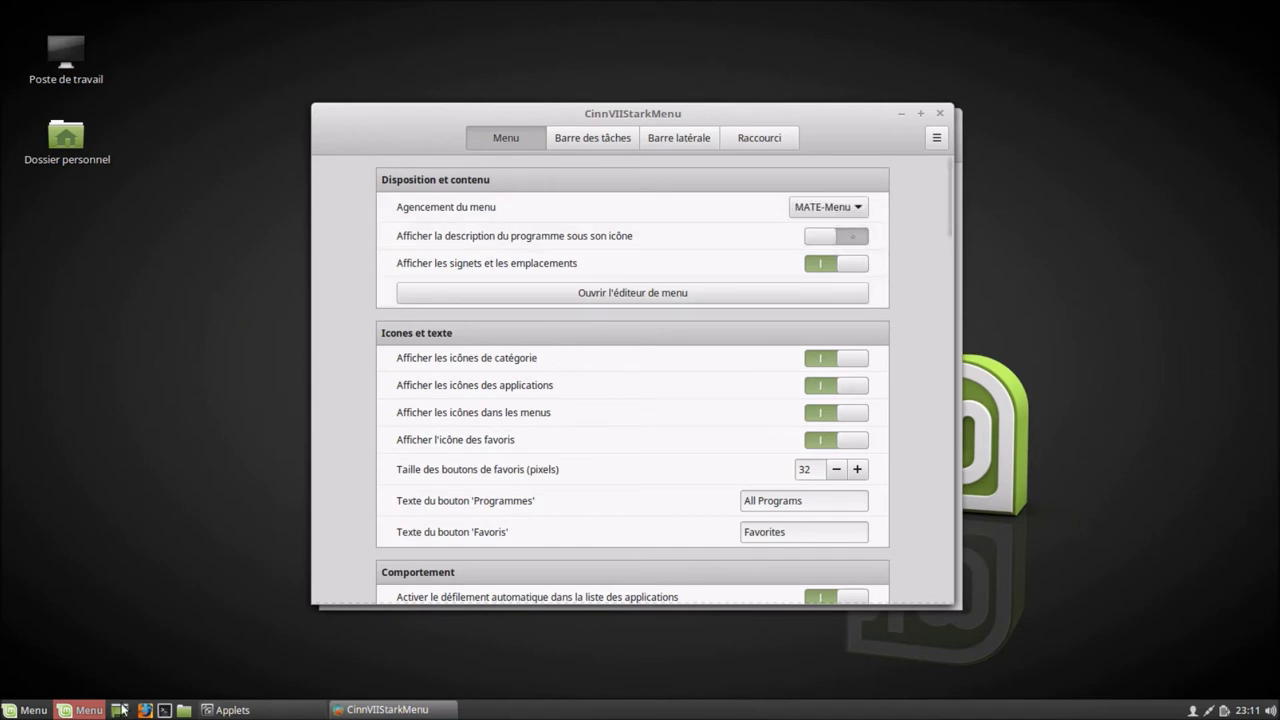
pyautogui.click(84, 712)
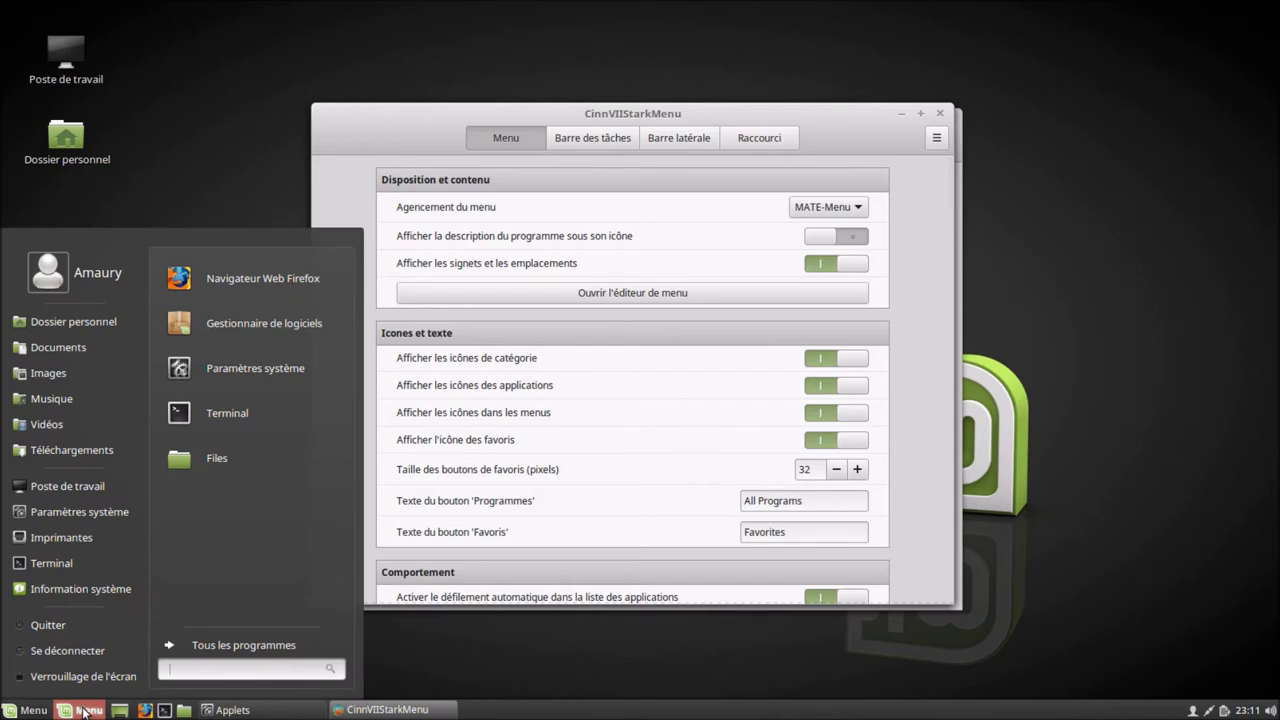
pyautogui.click(84, 712)
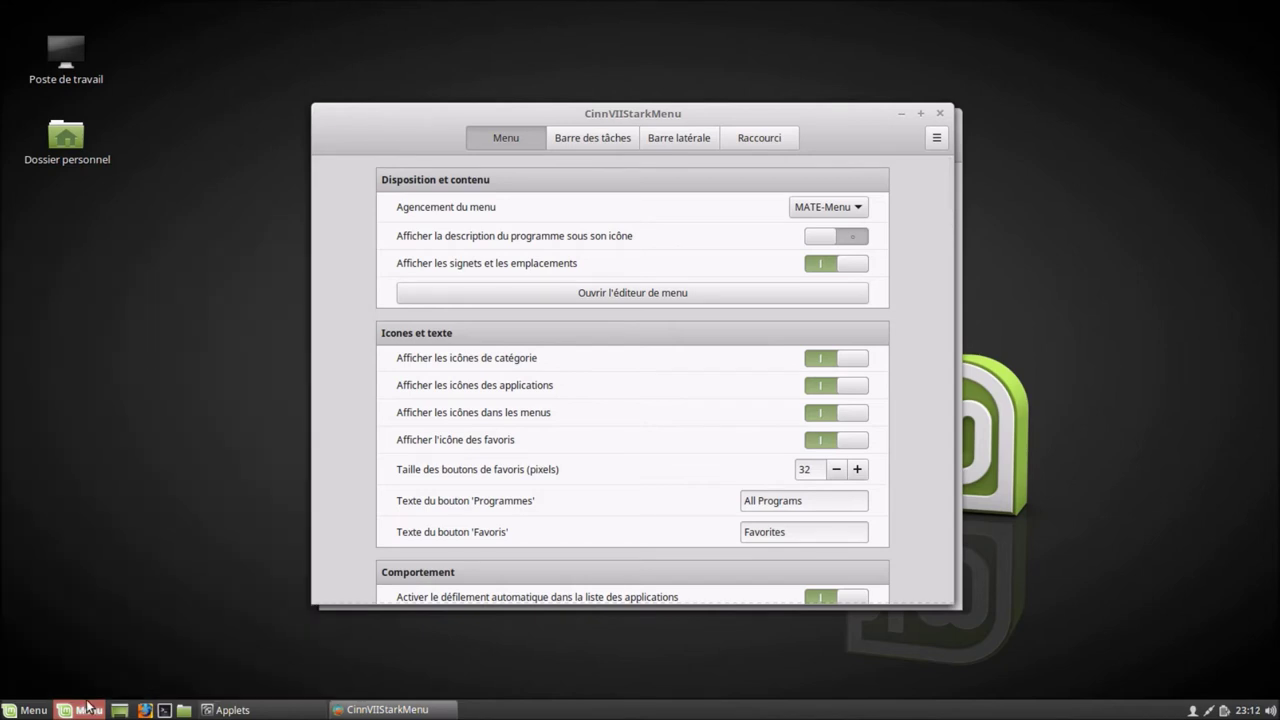
pyautogui.click(818, 210)
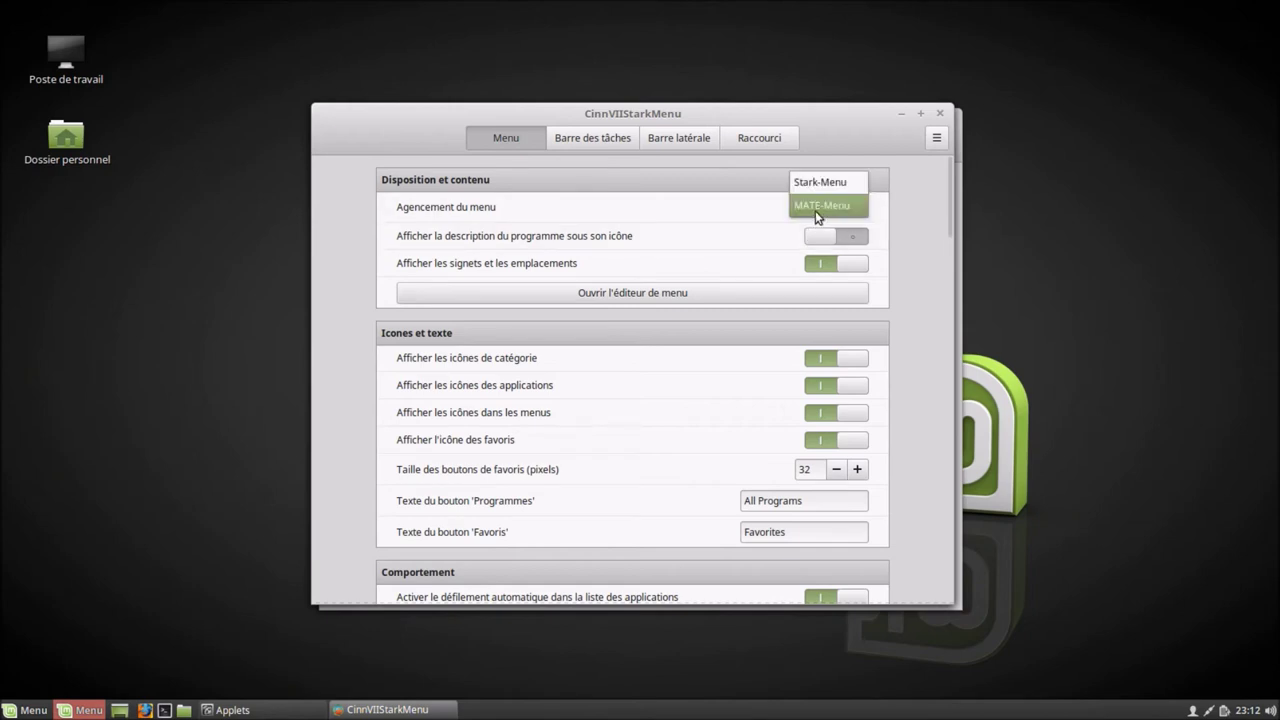
pyautogui.click(826, 192)
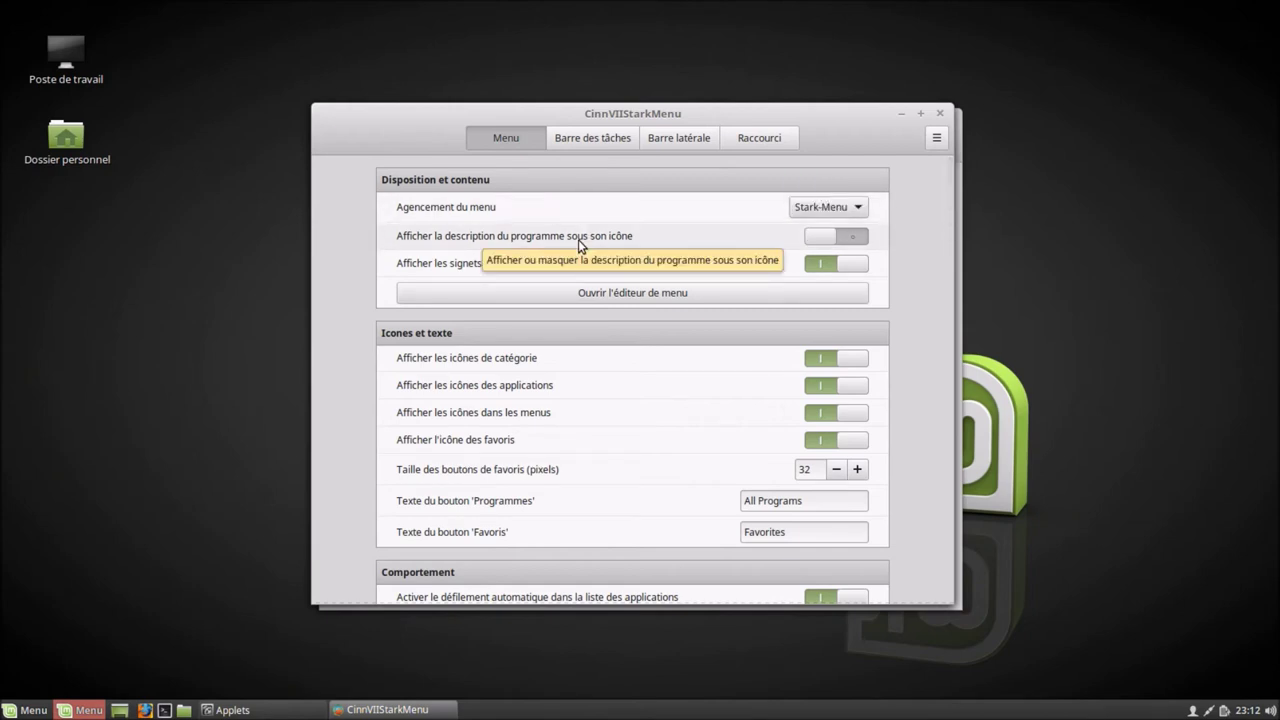
# Turn on the program descriptions under the icons, check the CinnVIIStarkMenu, and turn the option off again.
pyautogui.click(822, 240)
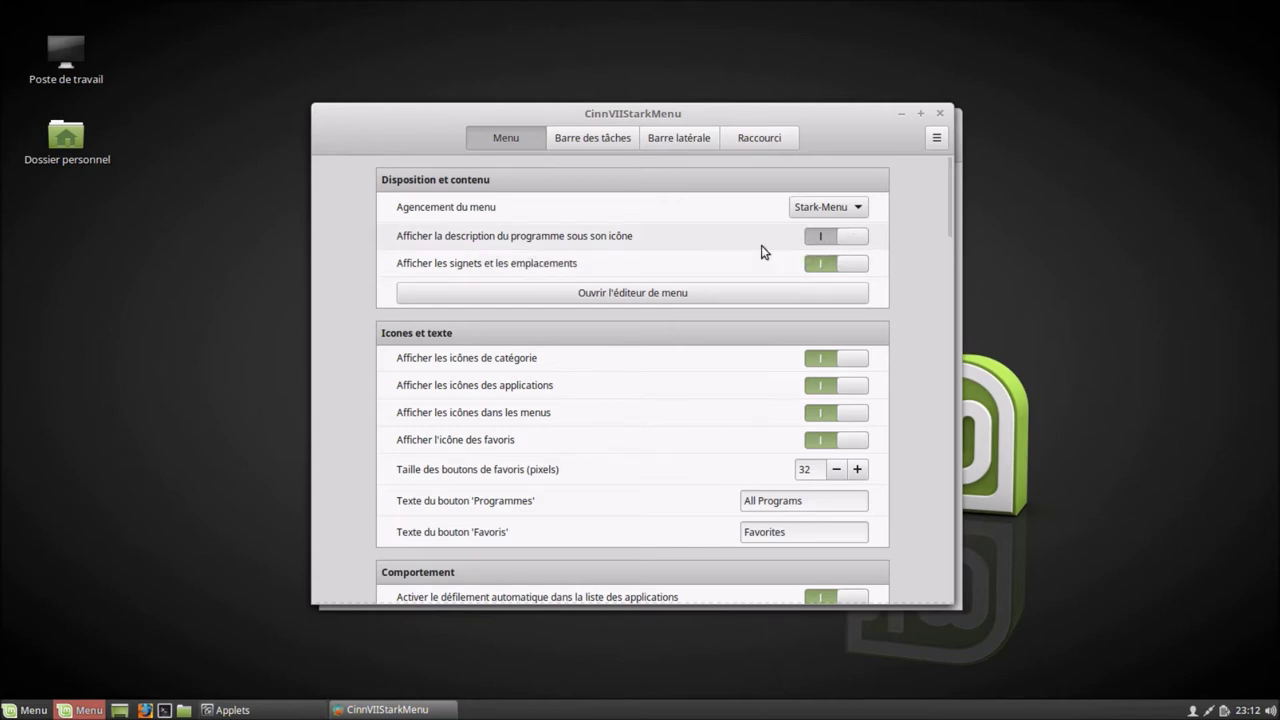
pyautogui.click(90, 708)
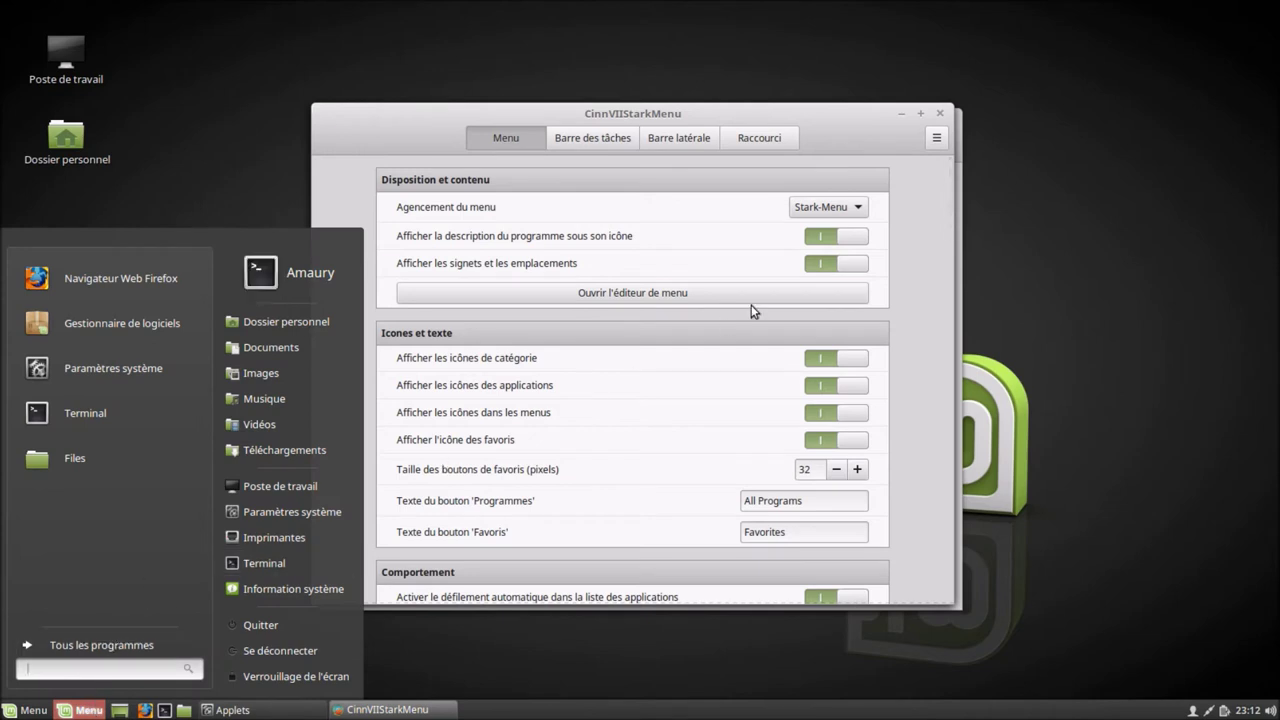
pyautogui.click(851, 236)
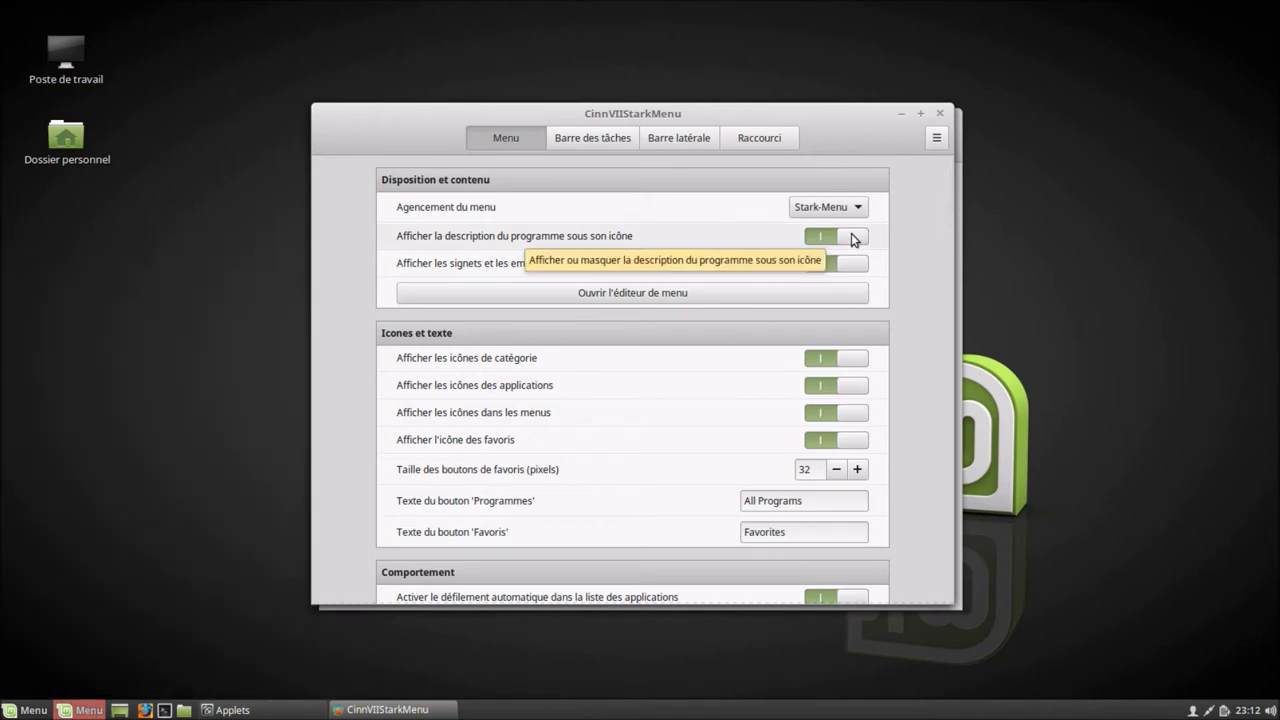
pyautogui.click(851, 236)
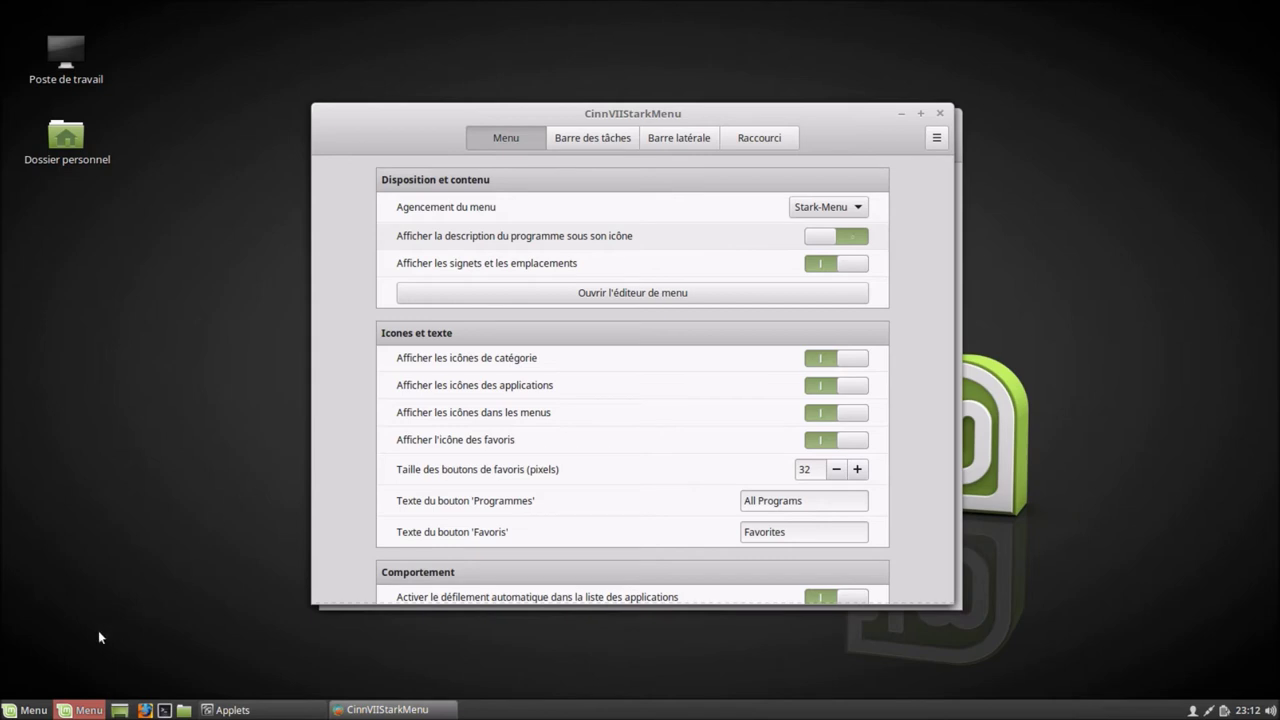
# View the Internet category in the CinnVIIStarkMenu's list of all programs with descriptions off.
pyautogui.click(87, 711)
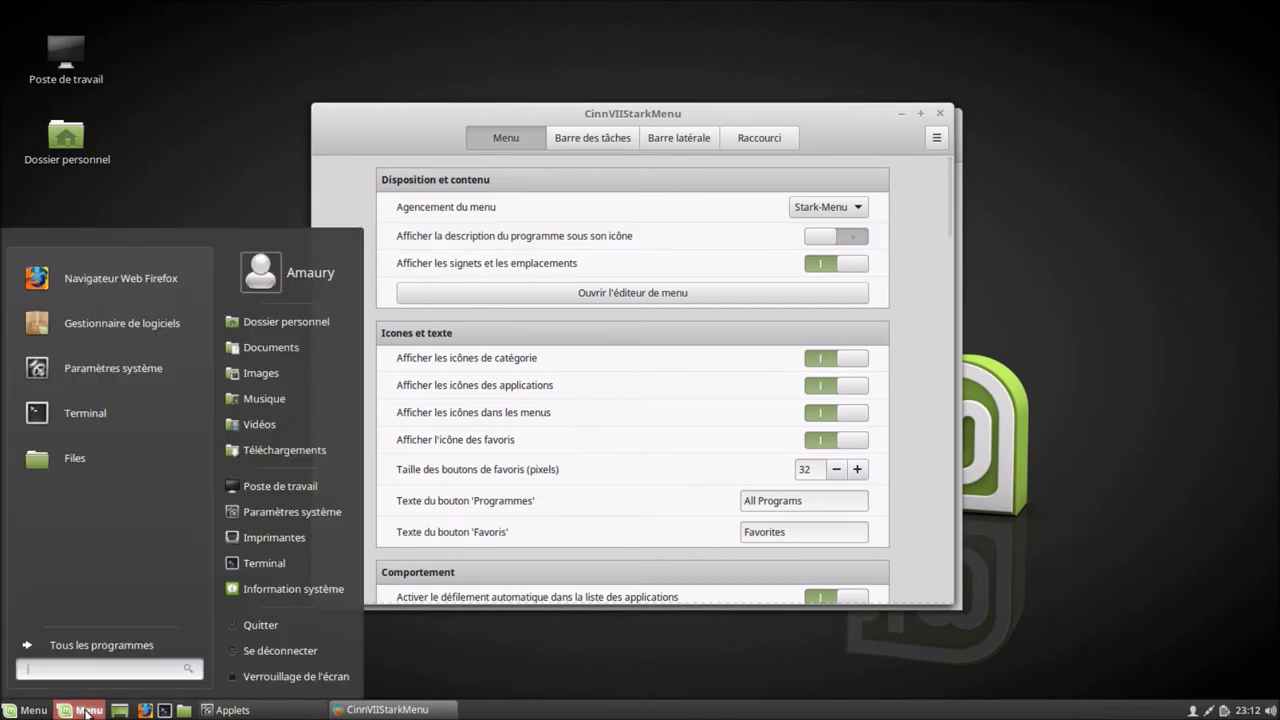
pyautogui.click(102, 649)
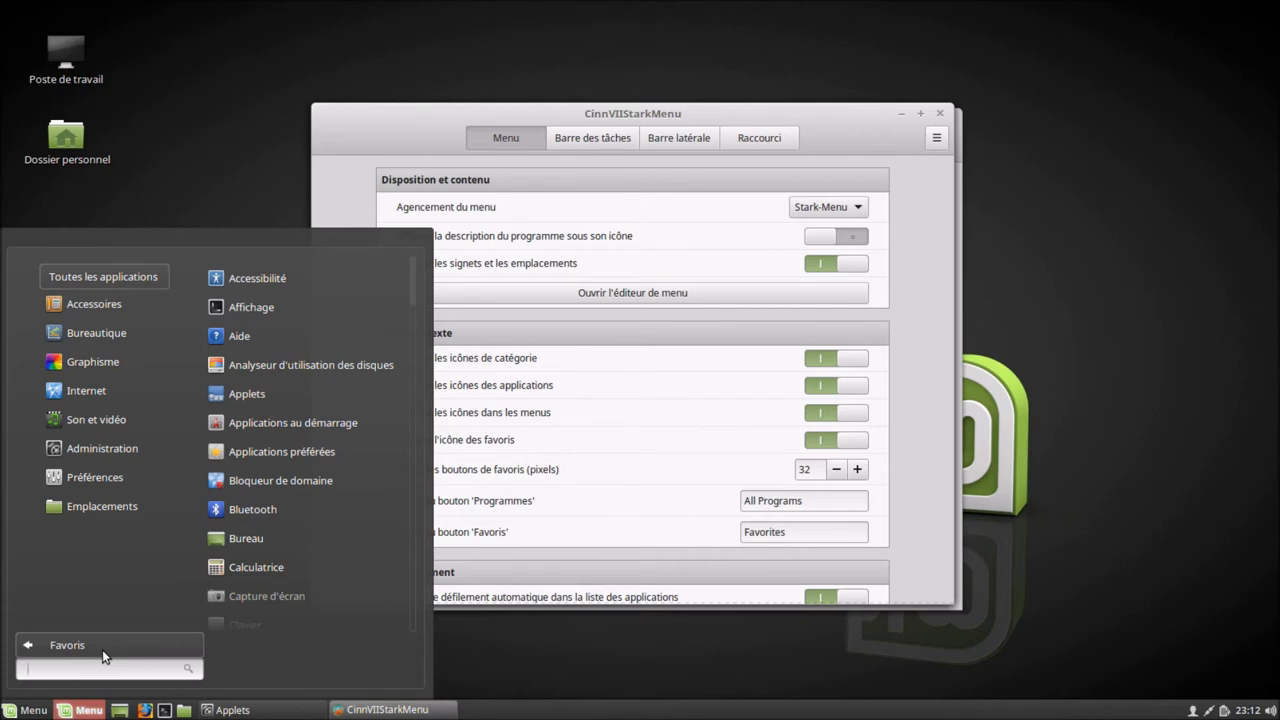
pyautogui.click(70, 391)
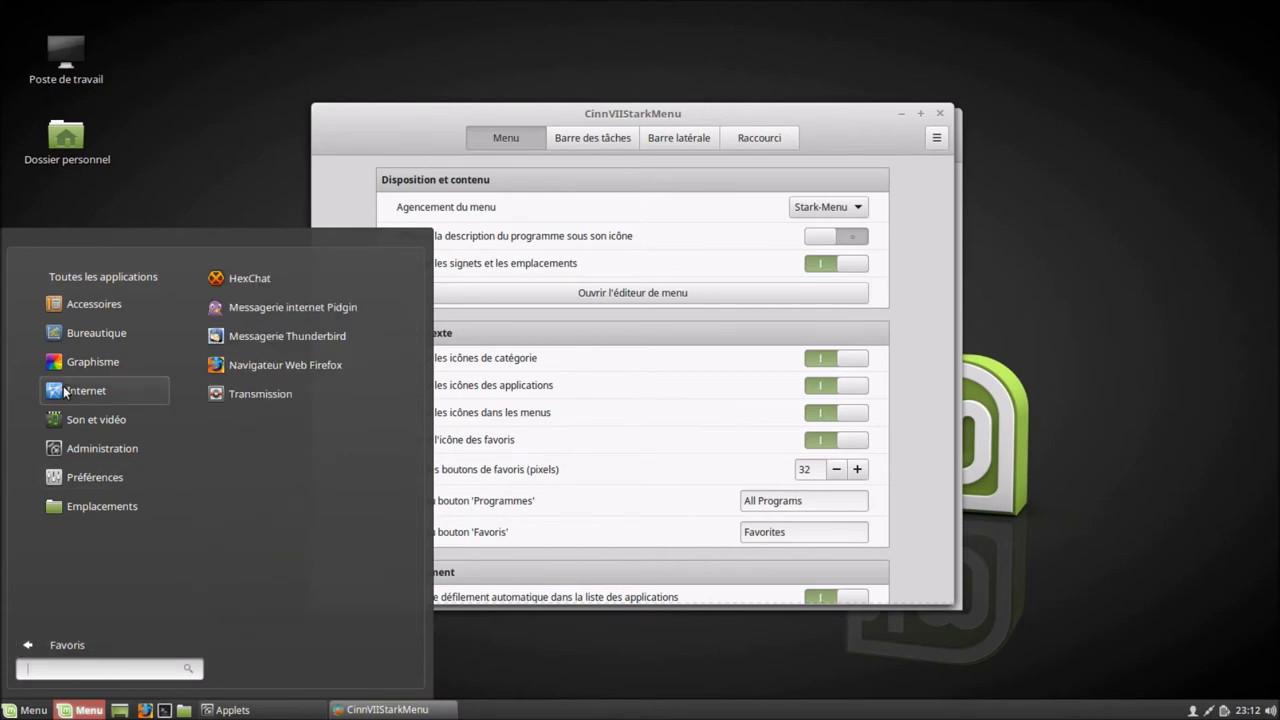
# Turn on the program descriptions, check them in the CinnVIIStarkMenu's list of all programs, and turn them off again.
pyautogui.click(829, 237)
pyautogui.click(829, 237)
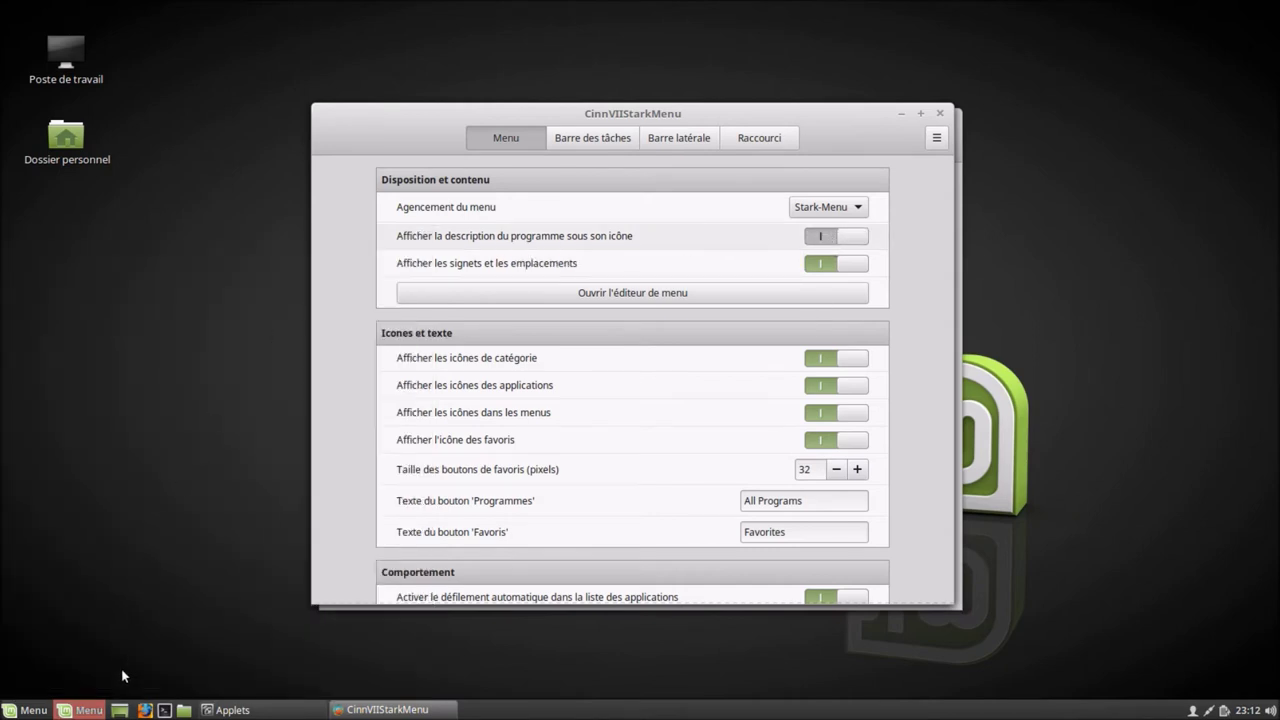
pyautogui.click(90, 711)
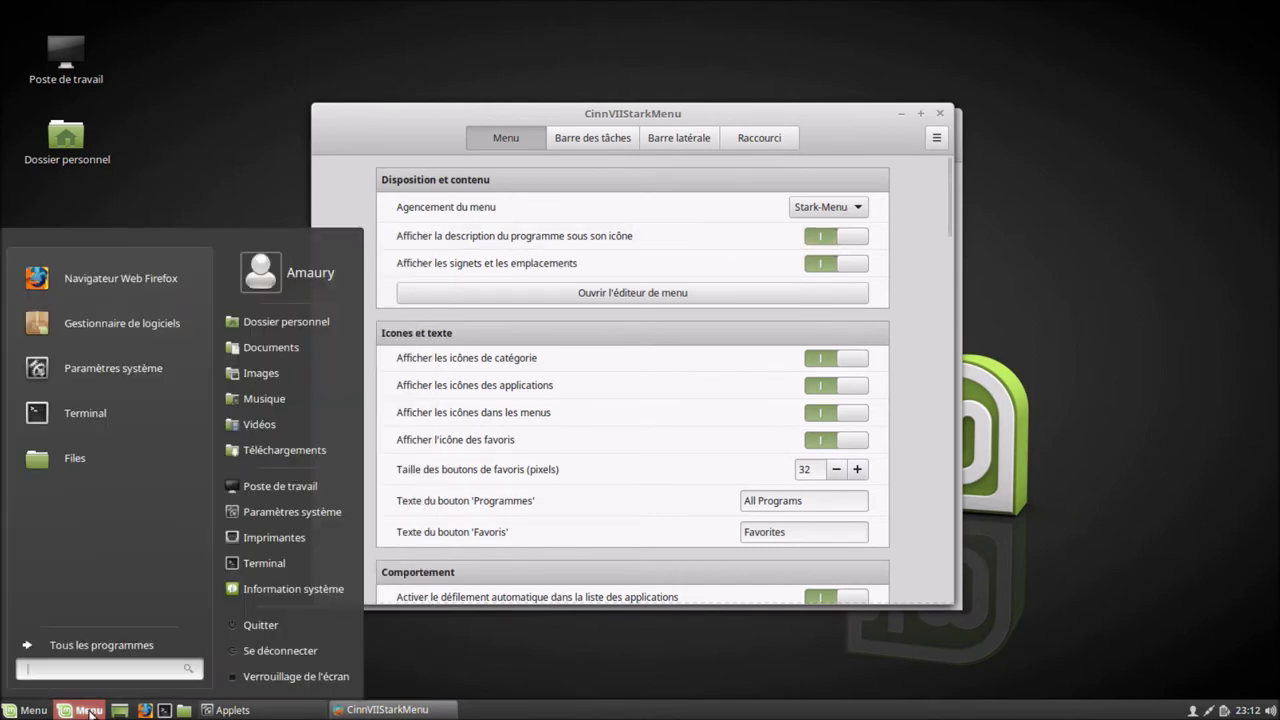
pyautogui.click(102, 645)
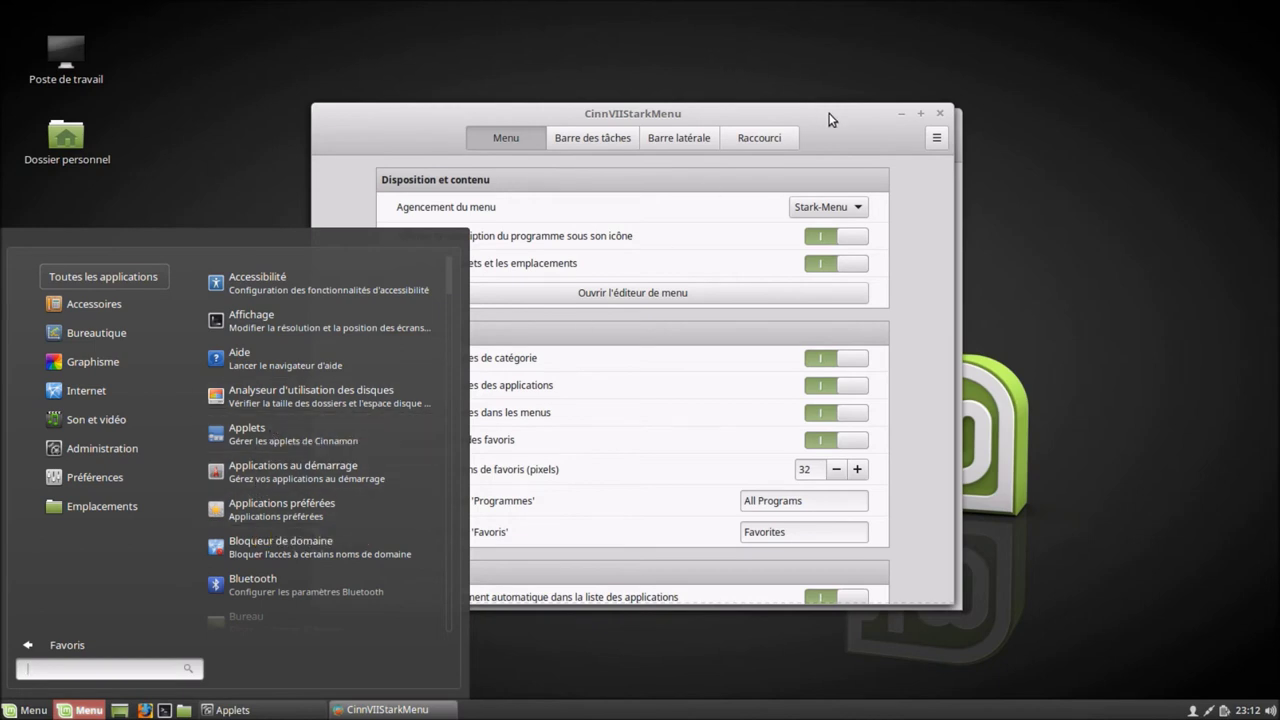
pyautogui.click(849, 237)
pyautogui.click(849, 237)
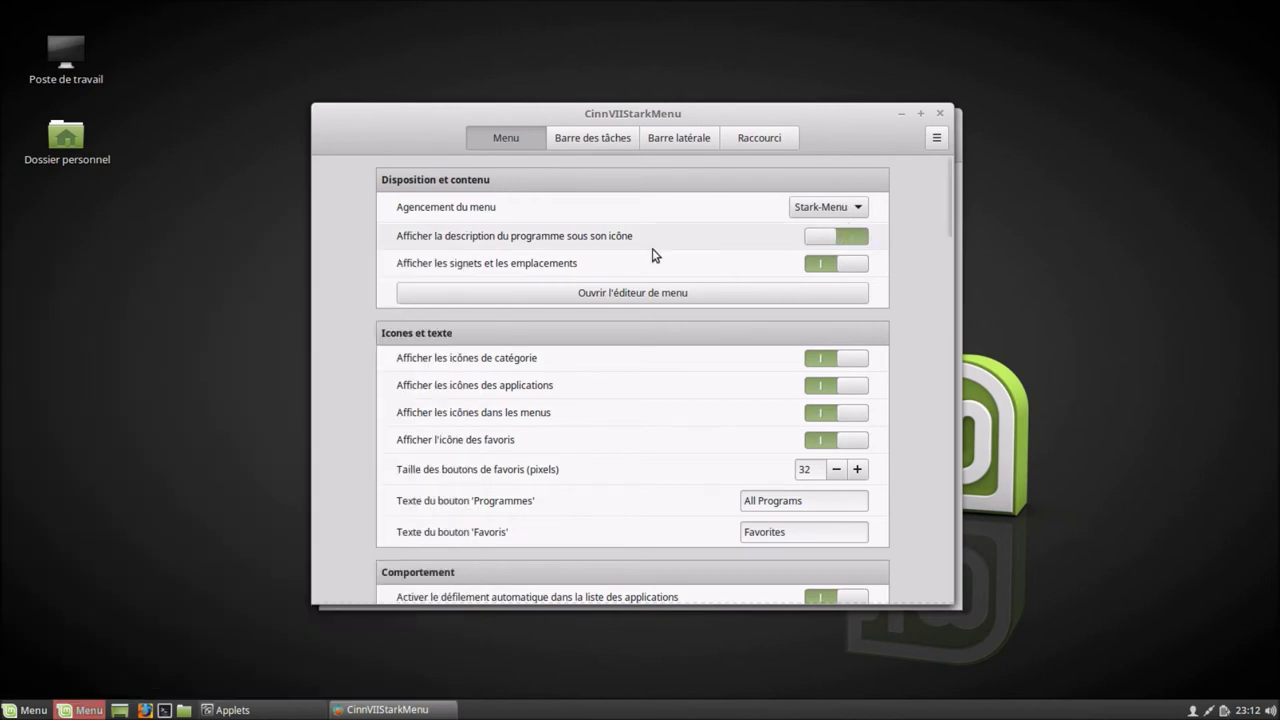
pyautogui.click(89, 711)
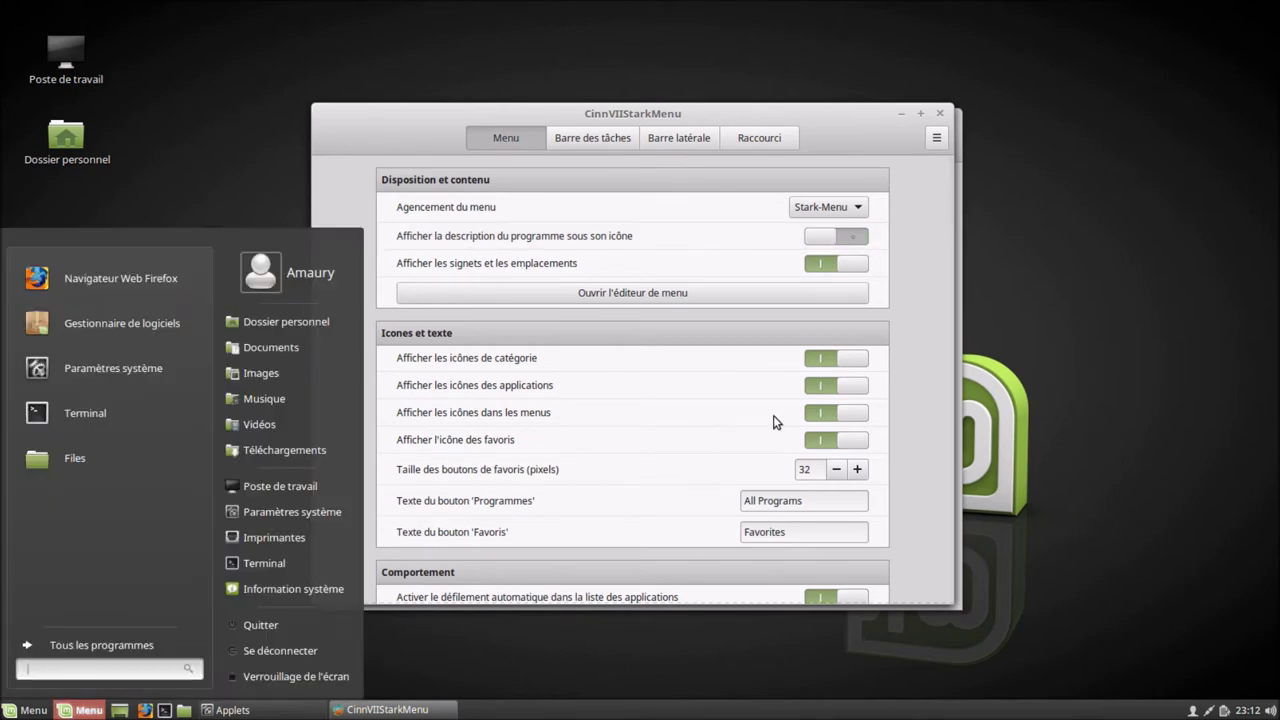
# Turn off the display of bookmarks and places, check the CinnVIIStarkMenu's main view, and turn the option back on.
pyautogui.click(842, 266)
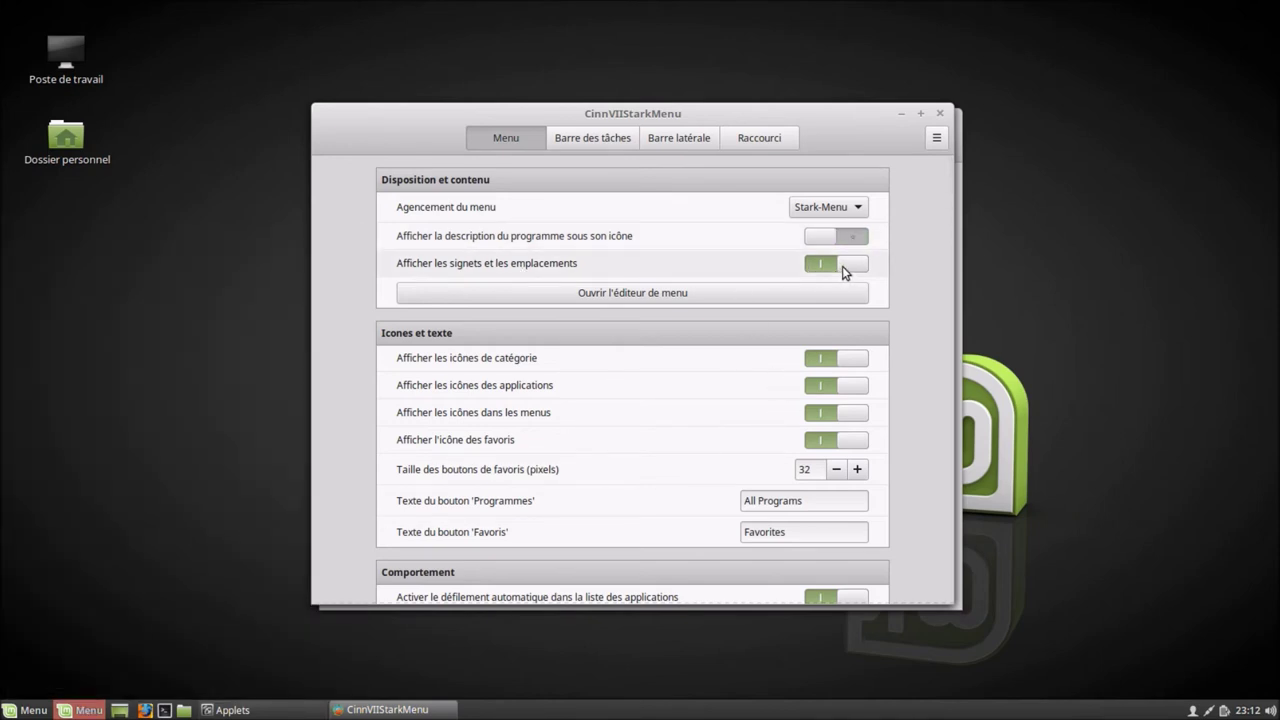
pyautogui.click(842, 266)
pyautogui.click(84, 711)
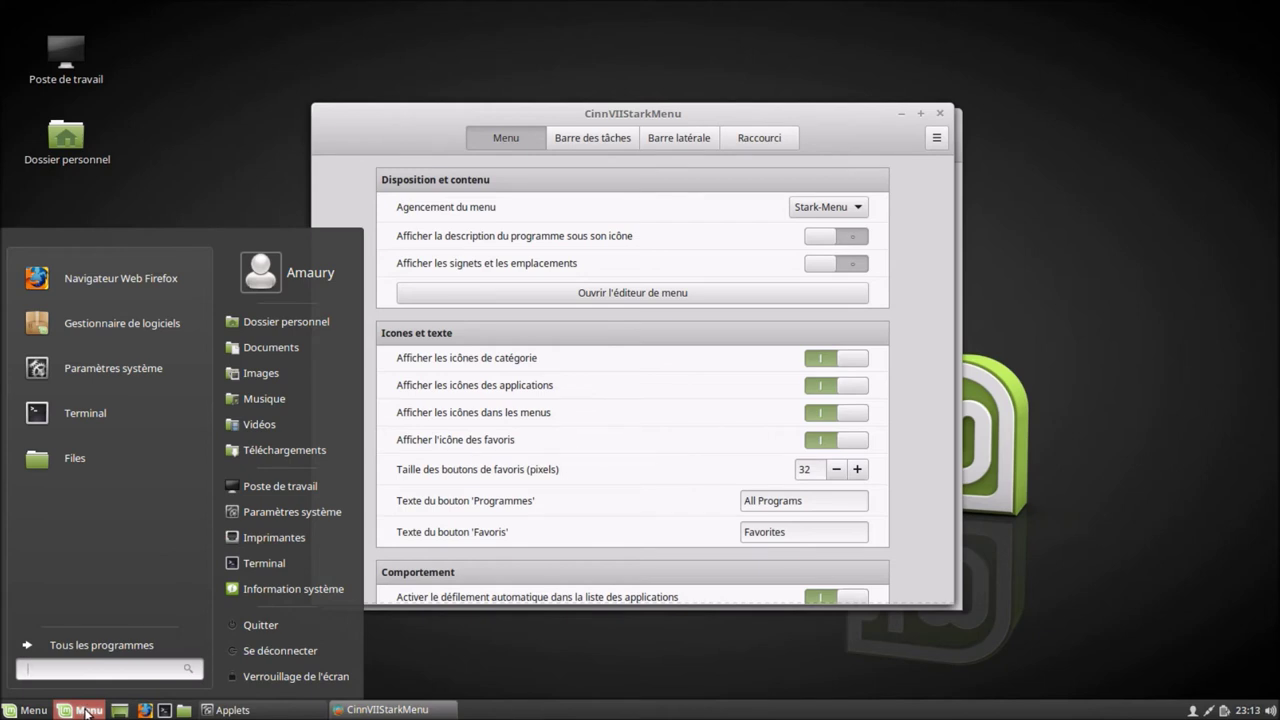
pyautogui.click(87, 712)
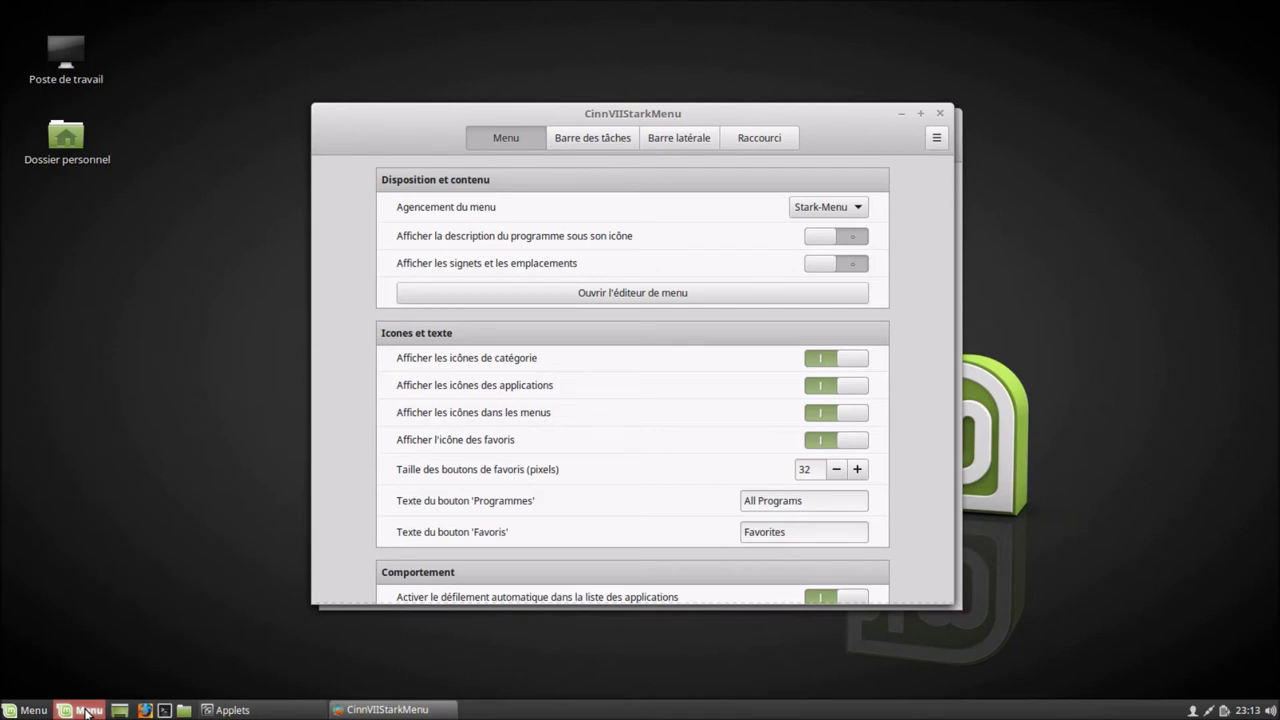
pyautogui.click(87, 712)
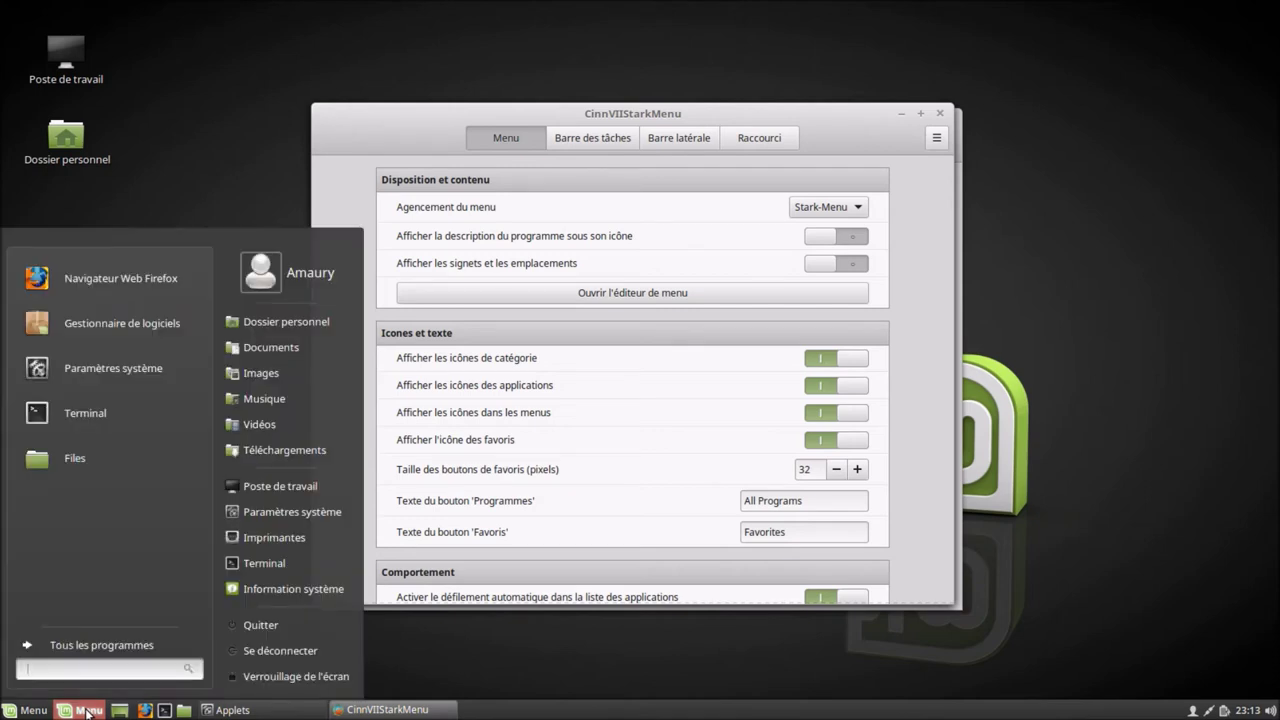
pyautogui.click(87, 712)
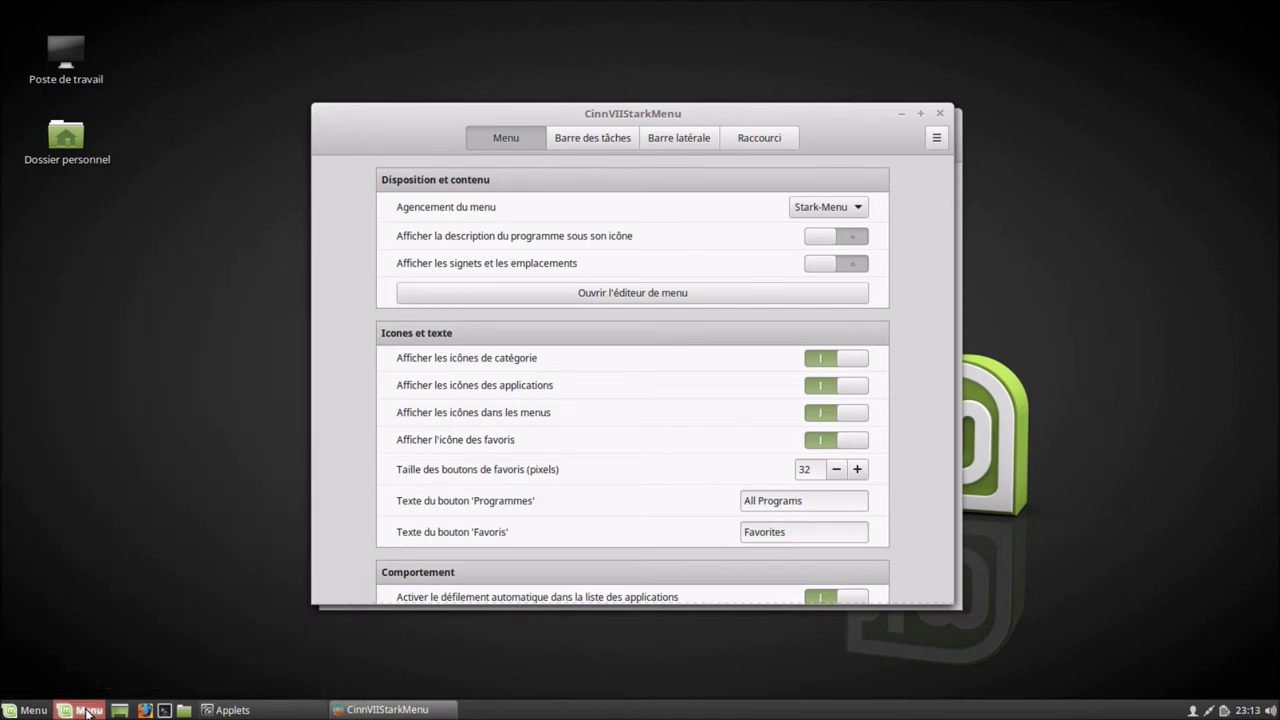
pyautogui.click(822, 265)
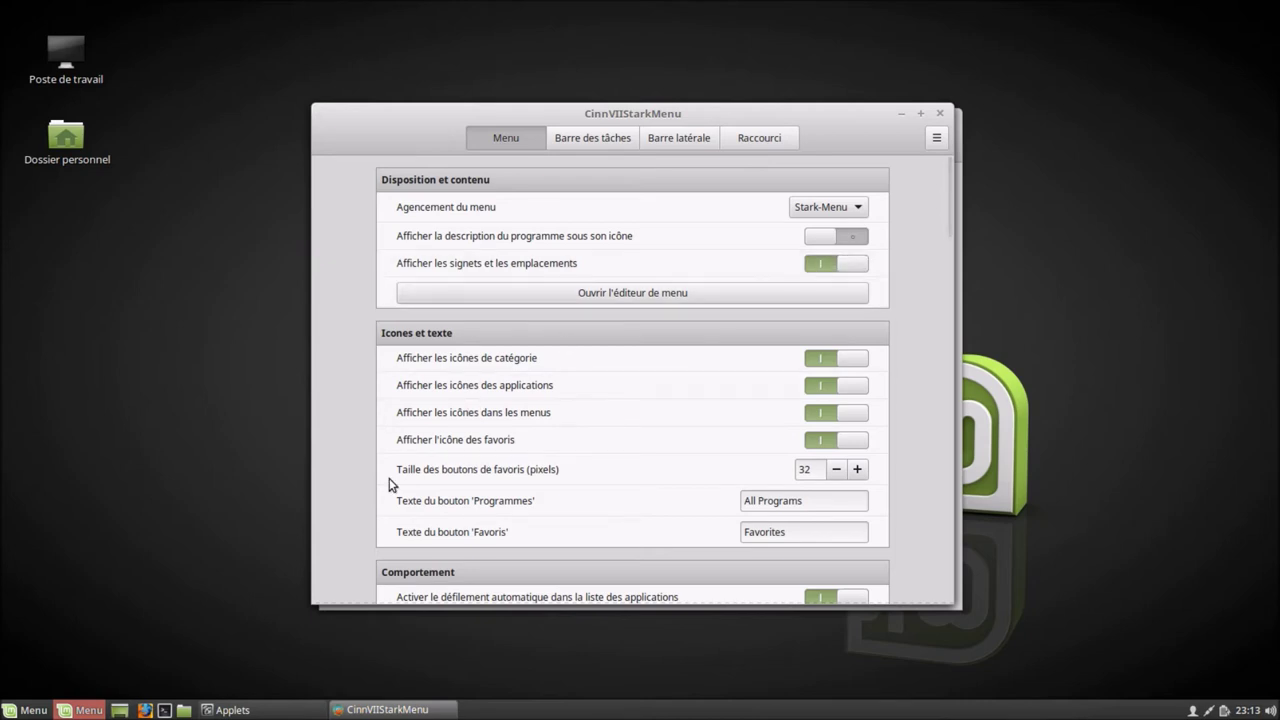
# View the categories in the CinnVIIStarkMenu's list of all programs with bookmarks and places shown, and return to the favorites.
pyautogui.click(90, 711)
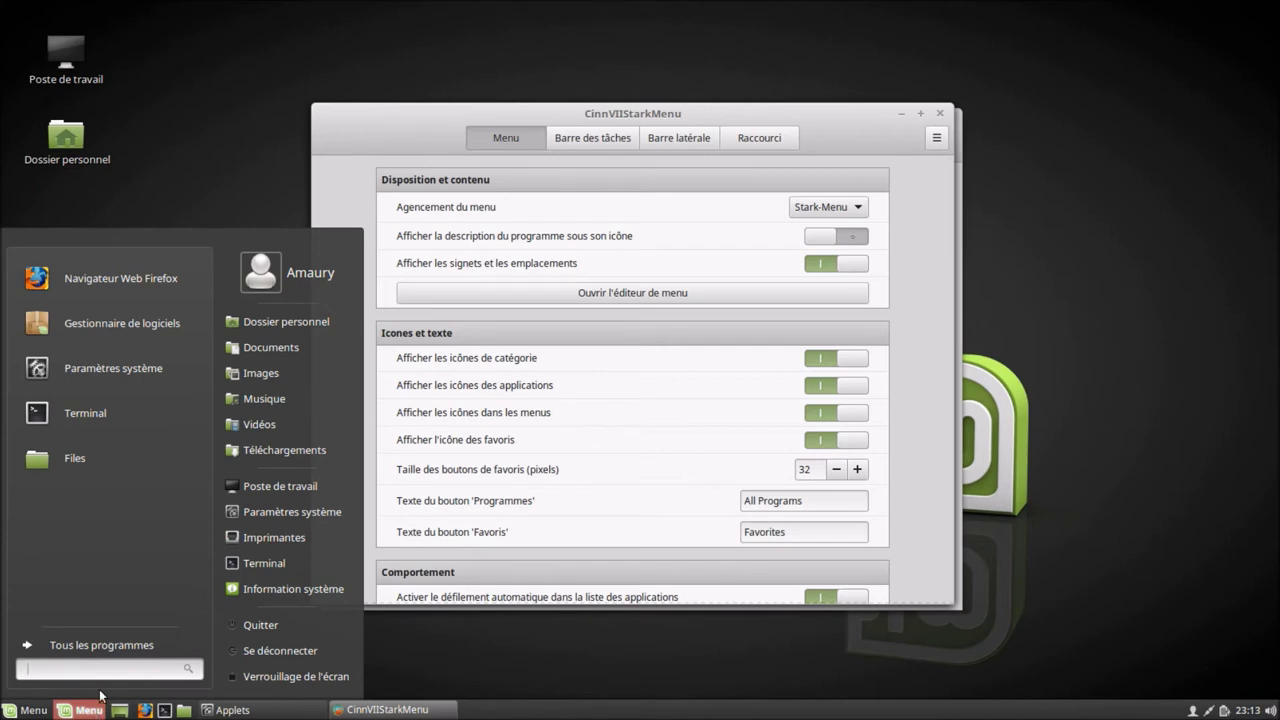
pyautogui.click(106, 646)
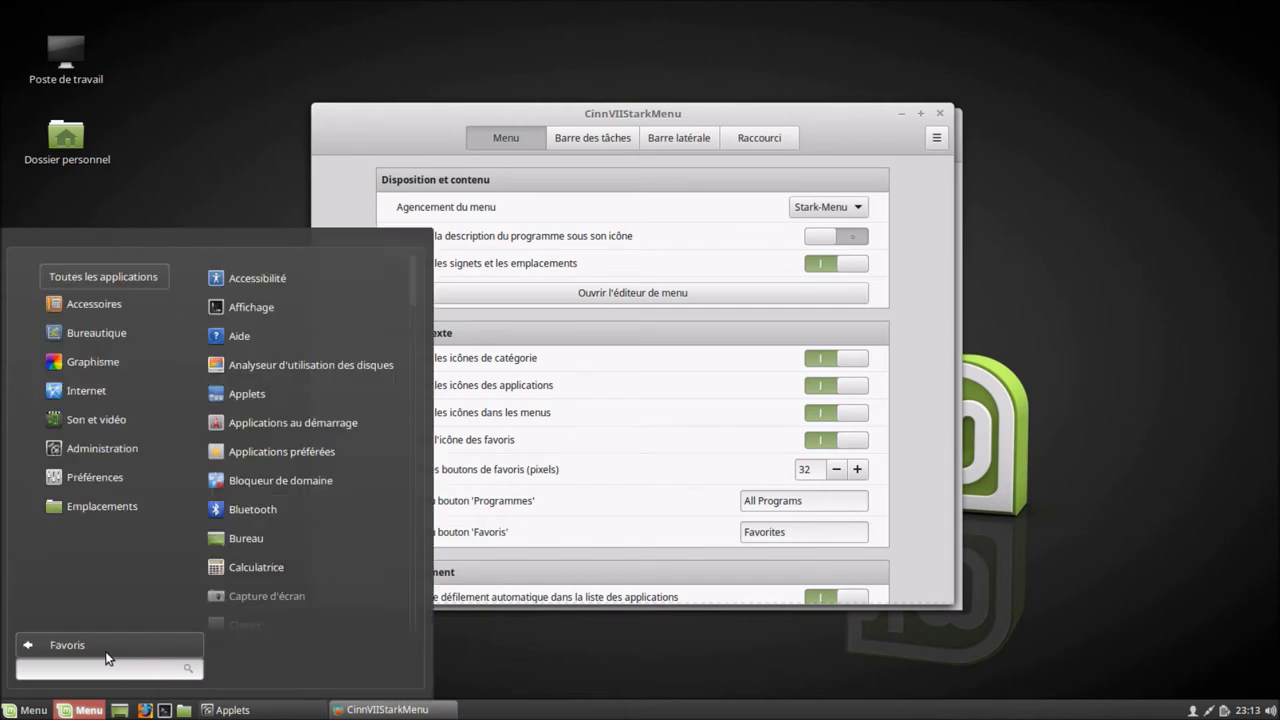
pyautogui.click(106, 650)
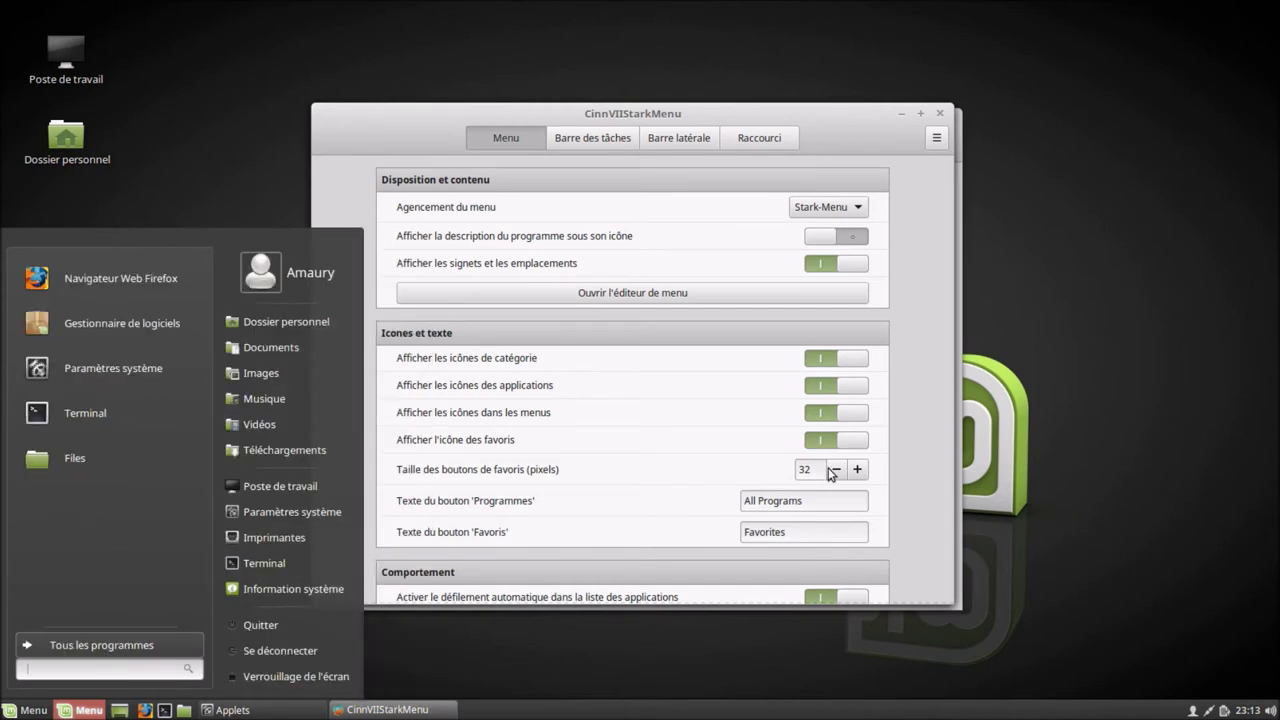
# Turn off bookmarks and places, check the category list under all programs, and turn the option on again.
pyautogui.click(851, 262)
pyautogui.click(851, 262)
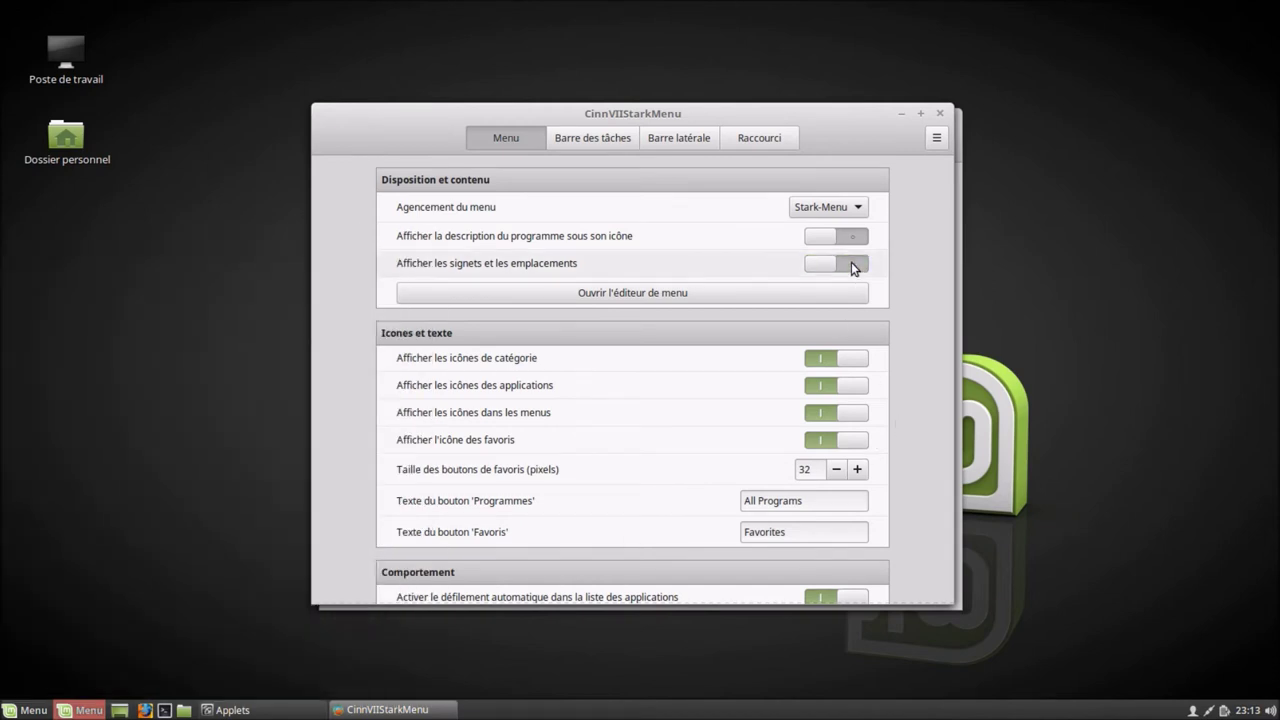
pyautogui.click(88, 710)
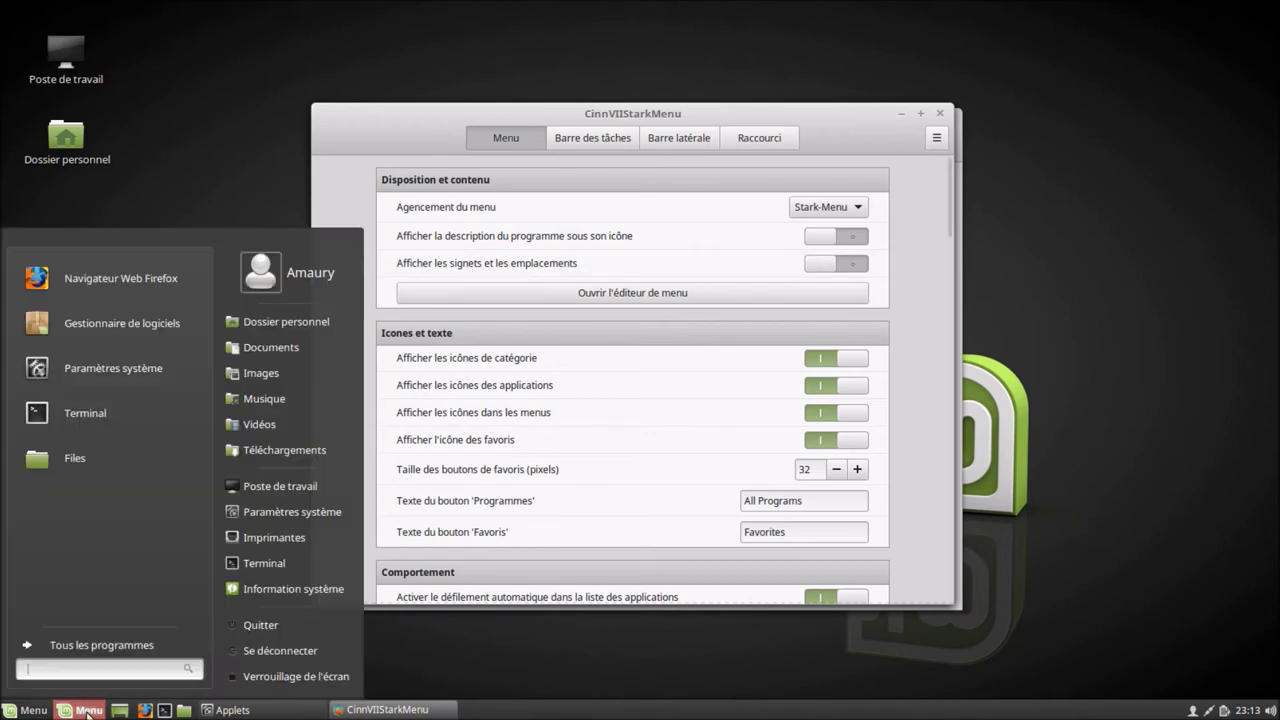
pyautogui.click(90, 645)
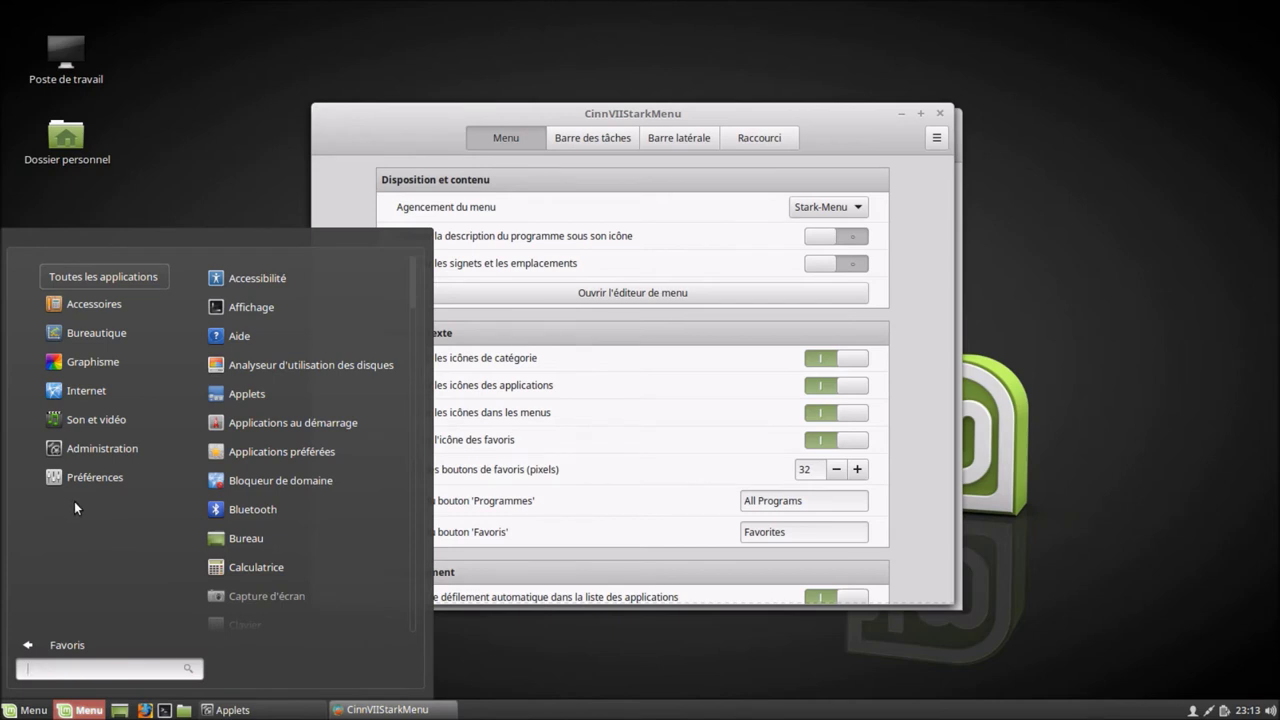
pyautogui.moveTo(70, 488)
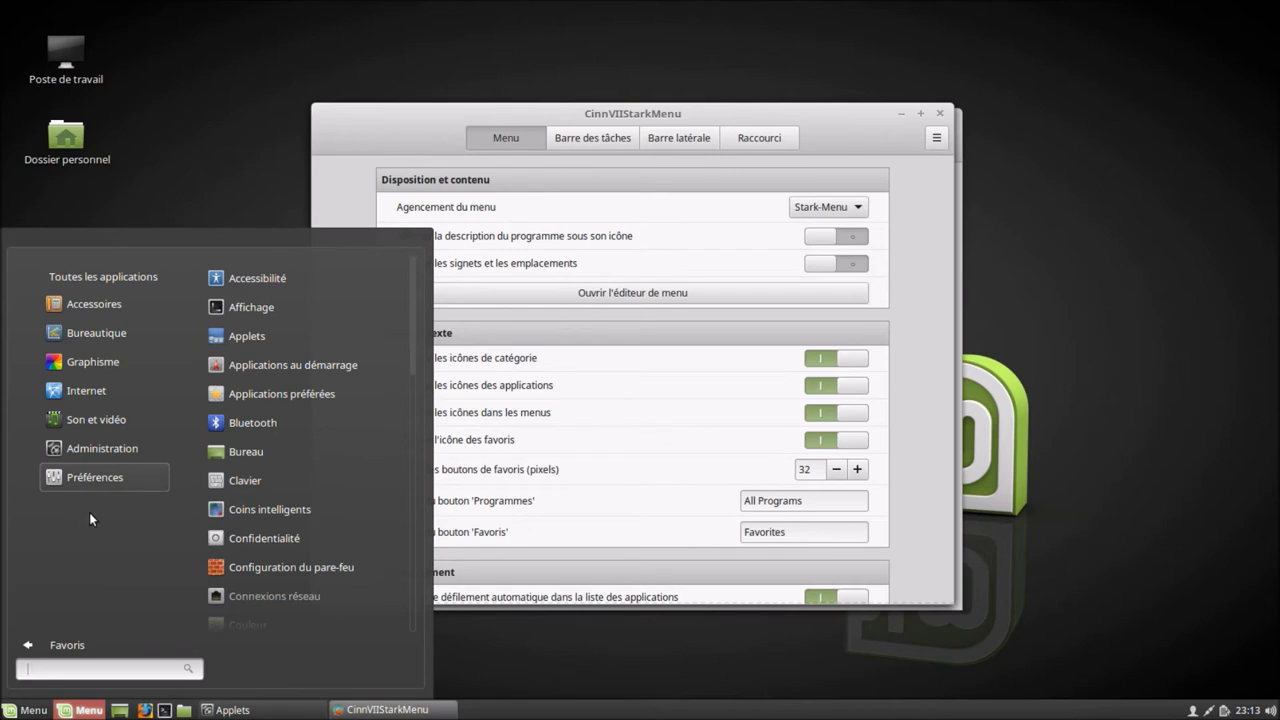
pyautogui.click(814, 267)
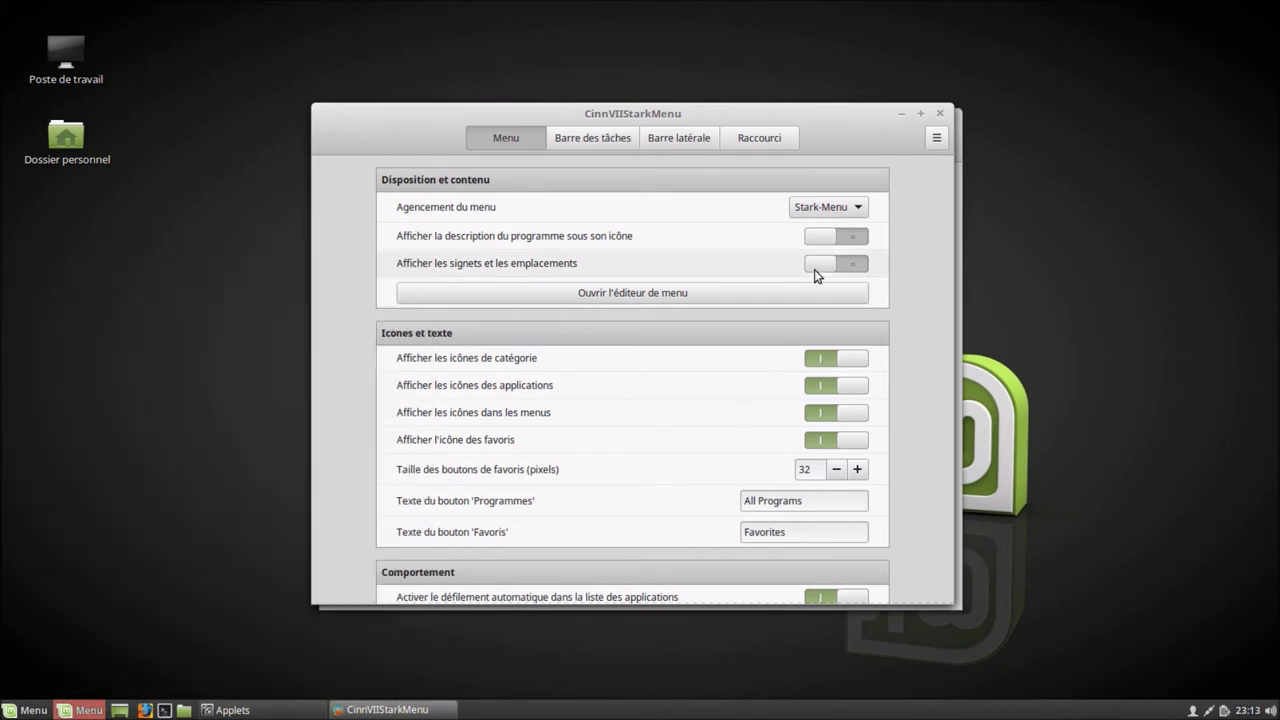
# View the Emplacements category in the list of all programs, and switch bookmarks and places off and on again.
pyautogui.click(83, 710)
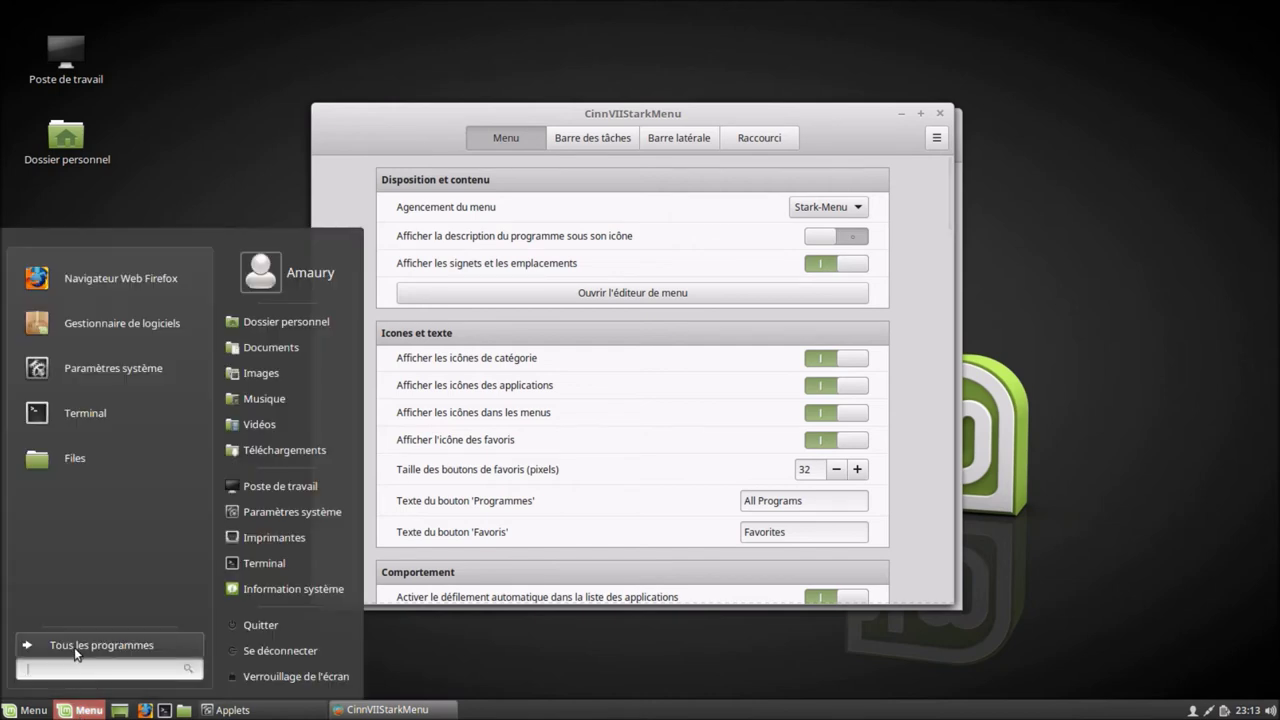
pyautogui.click(74, 647)
pyautogui.moveTo(75, 509)
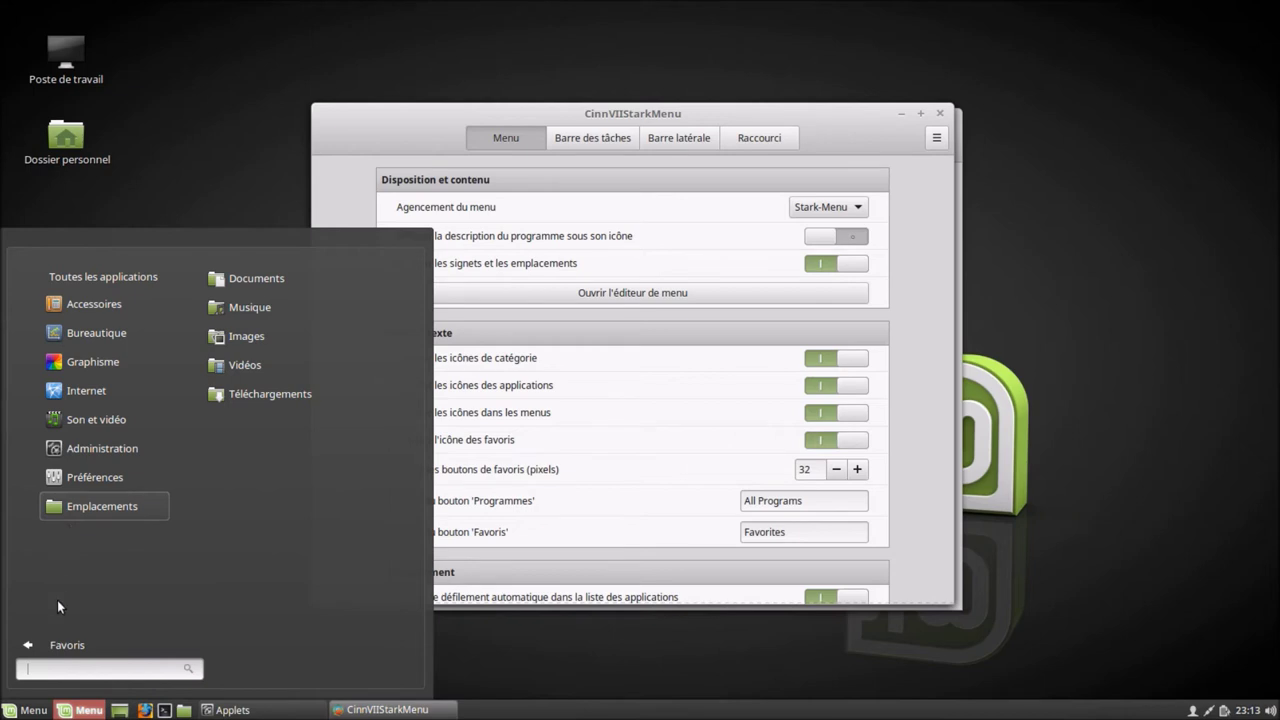
pyautogui.click(846, 268)
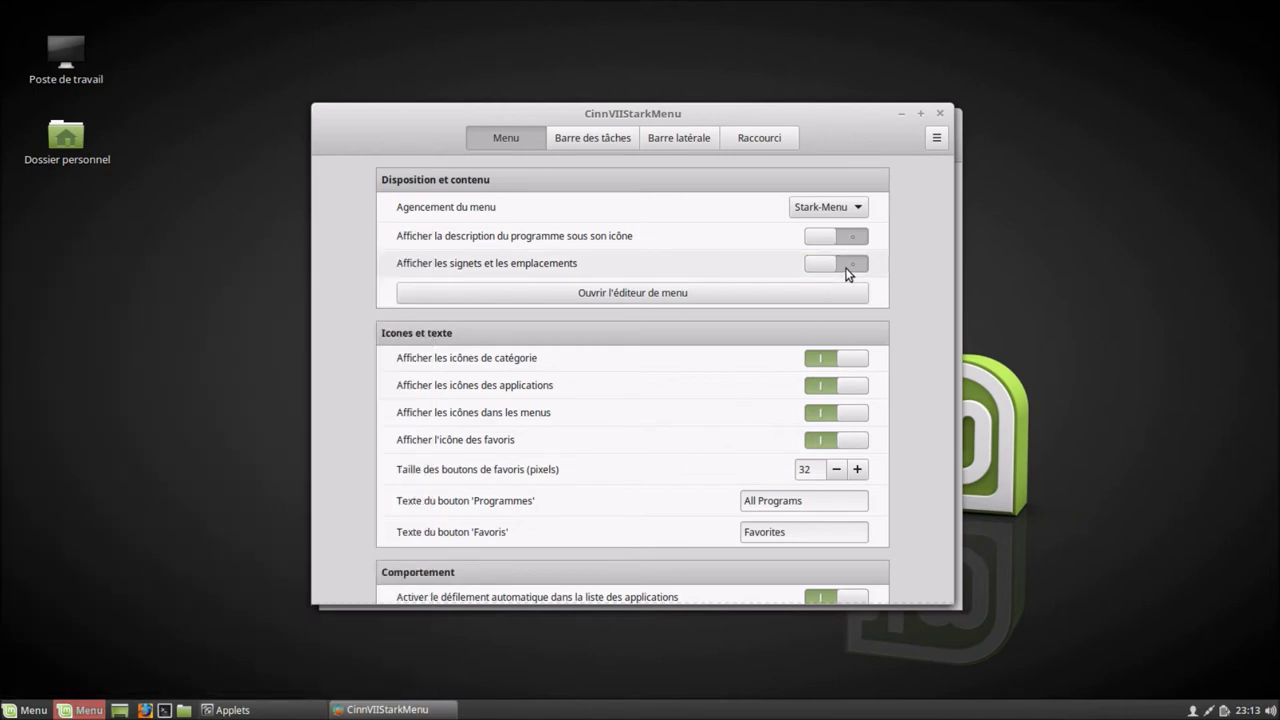
pyautogui.click(825, 264)
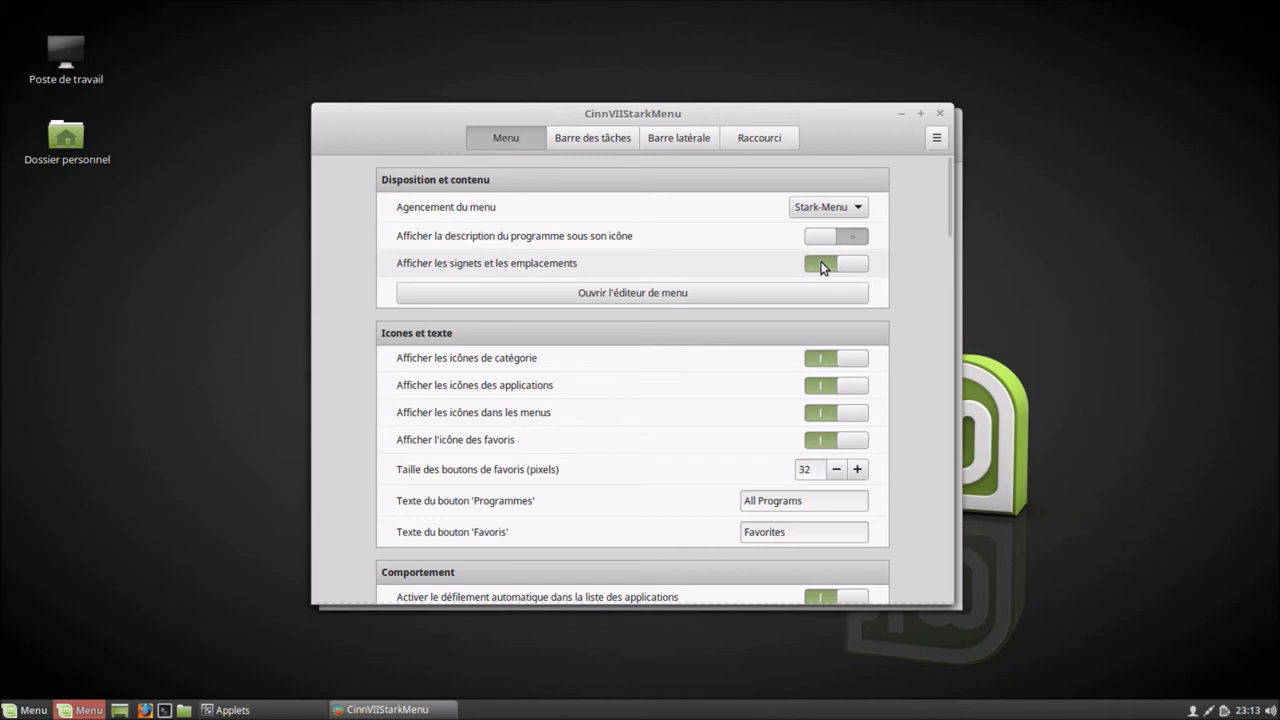
# Open the menu editor from the applet settings, look at its application categories, and close it.
pyautogui.click(587, 293)
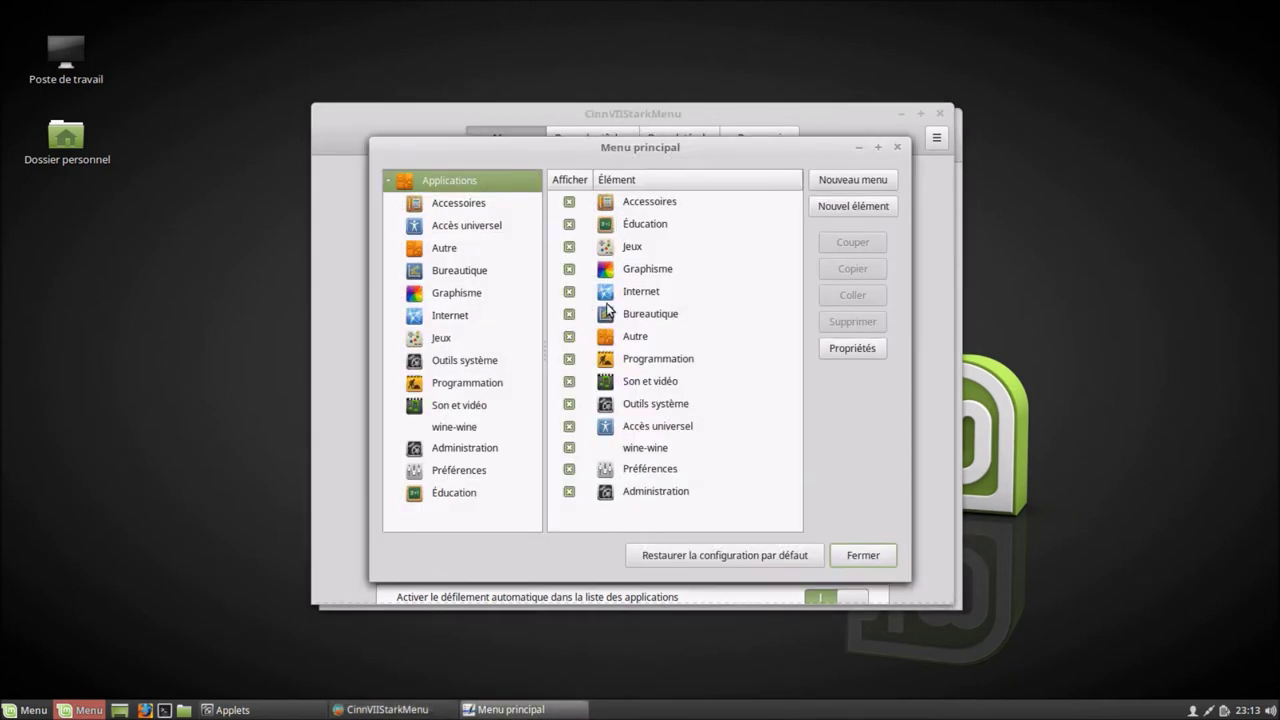
pyautogui.click(861, 554)
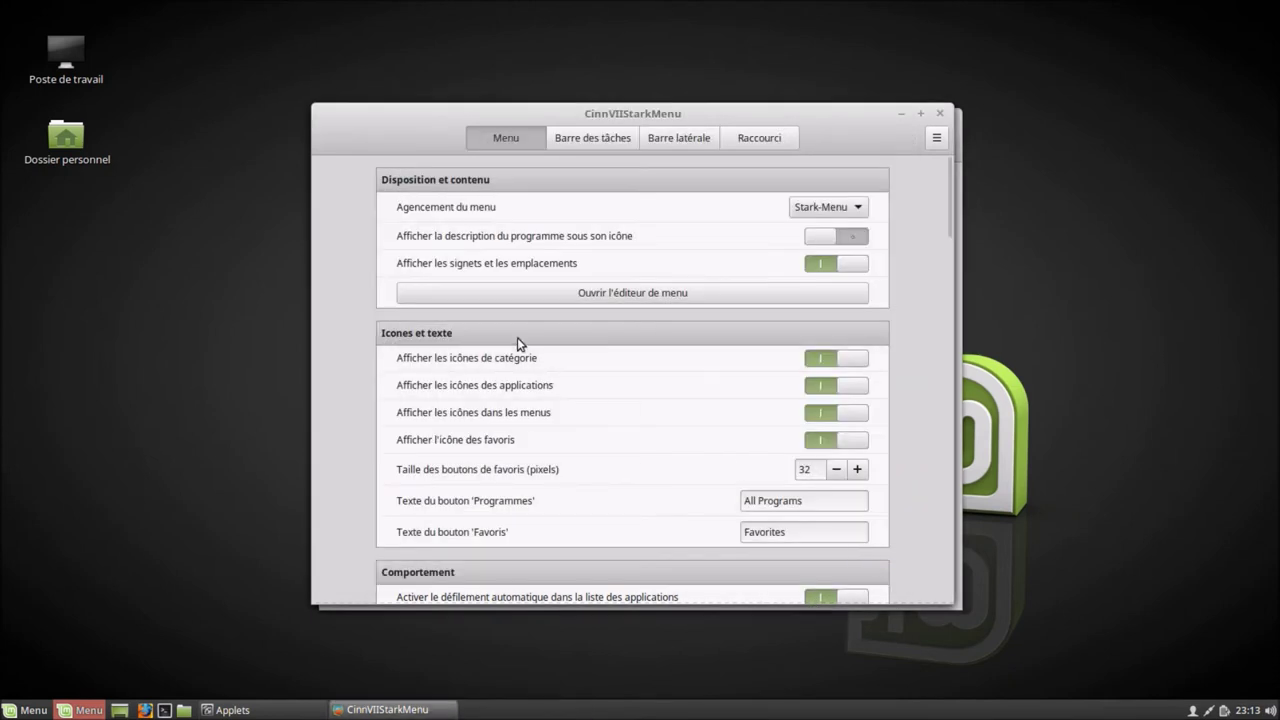
# Turn off the category icons and check the categories in the CinnVIIStarkMenu's list of all programs.
pyautogui.click(855, 361)
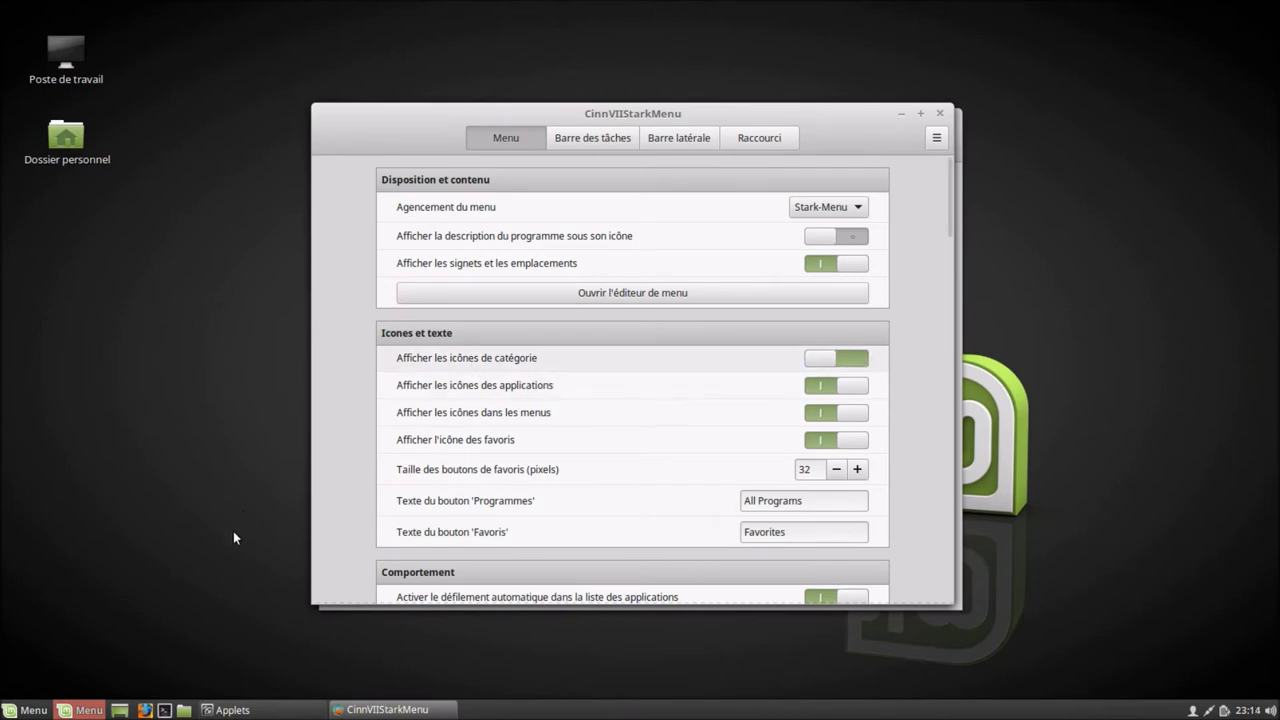
pyautogui.click(89, 711)
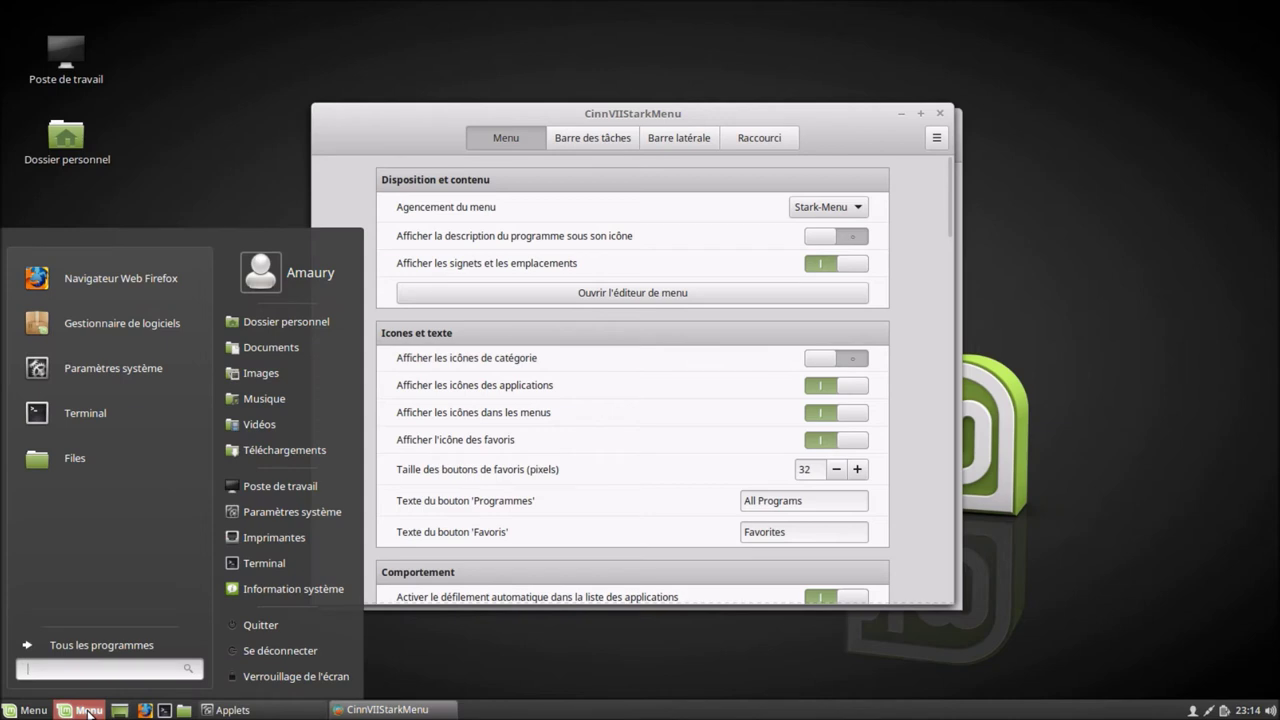
pyautogui.click(79, 645)
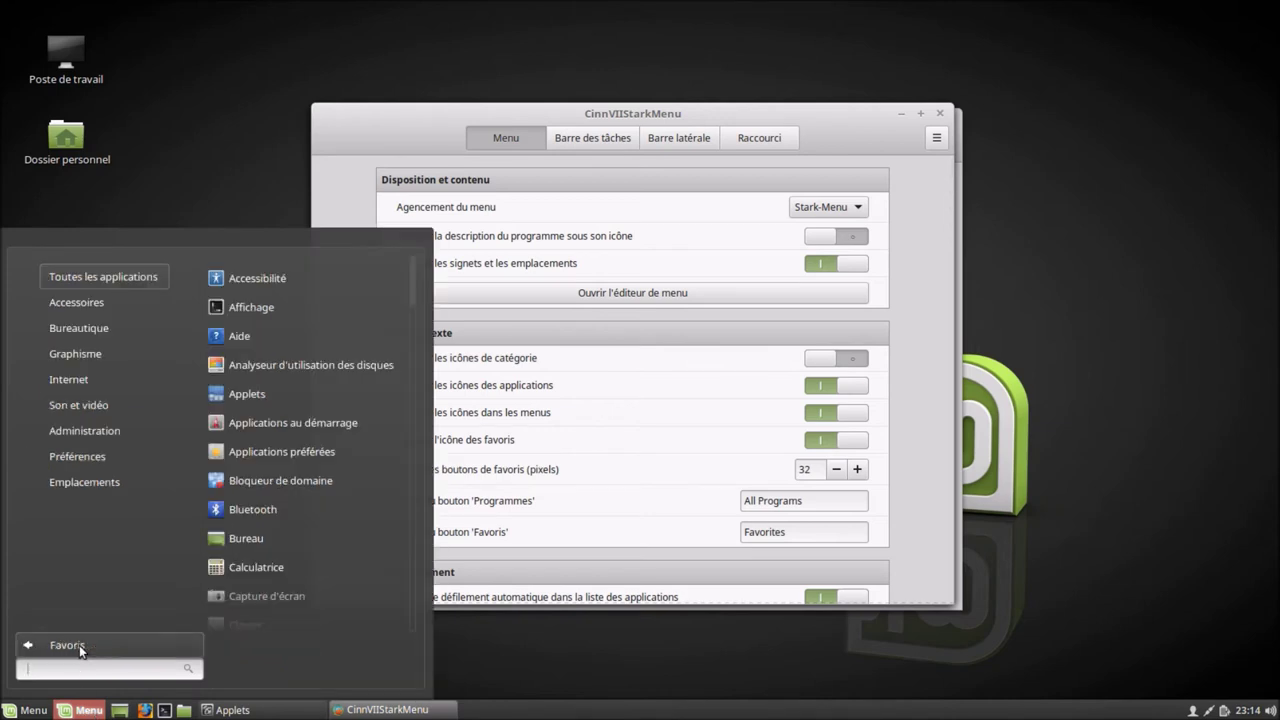
pyautogui.click(79, 645)
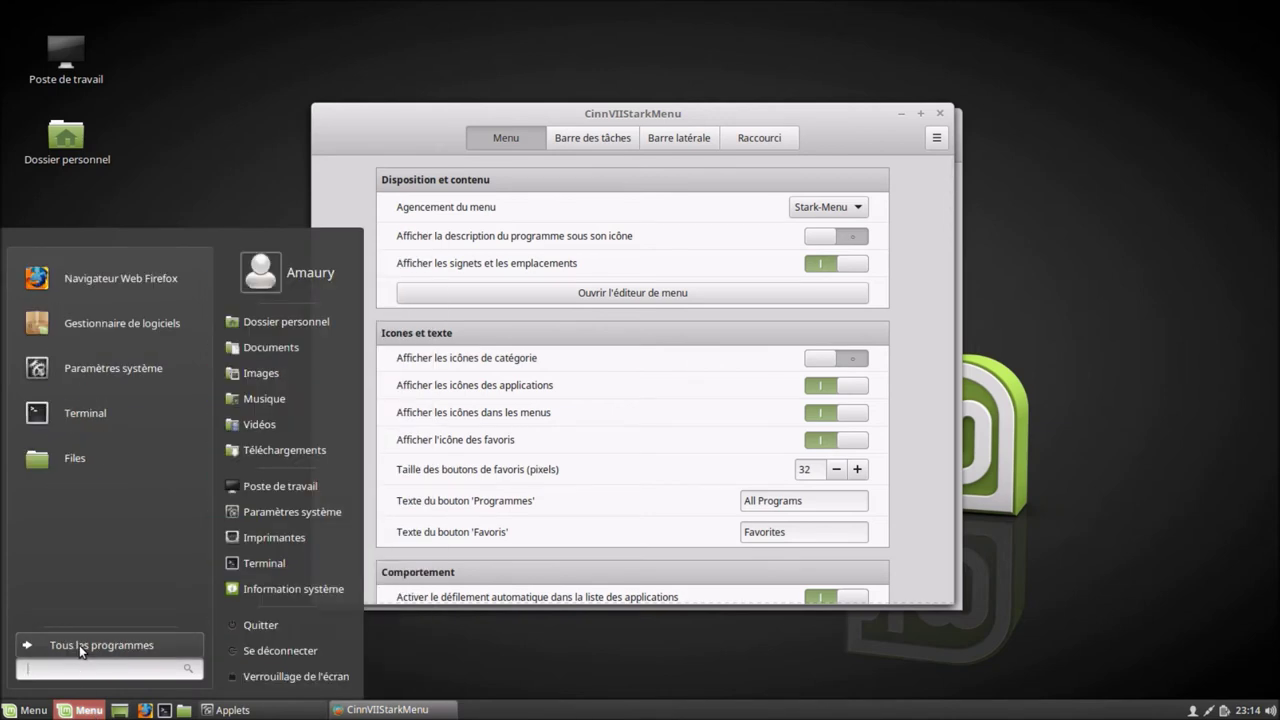
# Turn off the application icons and check the CinnVIIStarkMenu's list of all programs.
pyautogui.click(856, 385)
pyautogui.click(856, 385)
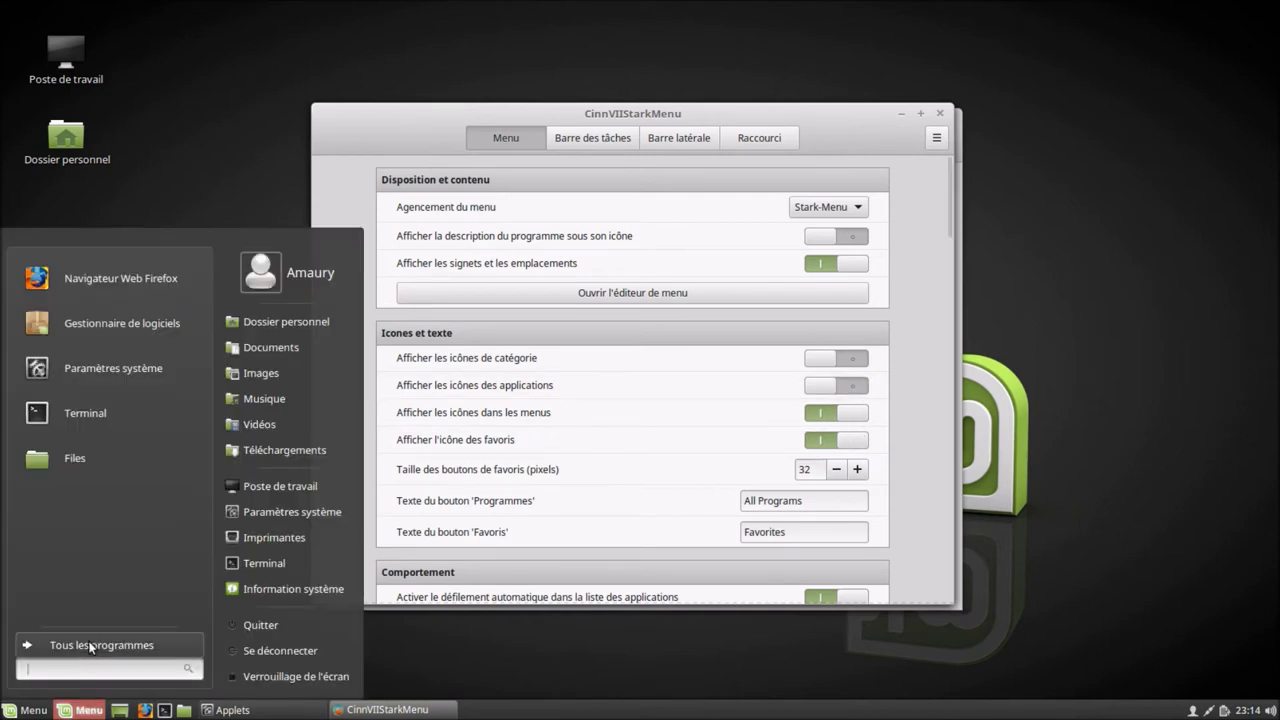
pyautogui.click(89, 646)
pyautogui.click(89, 646)
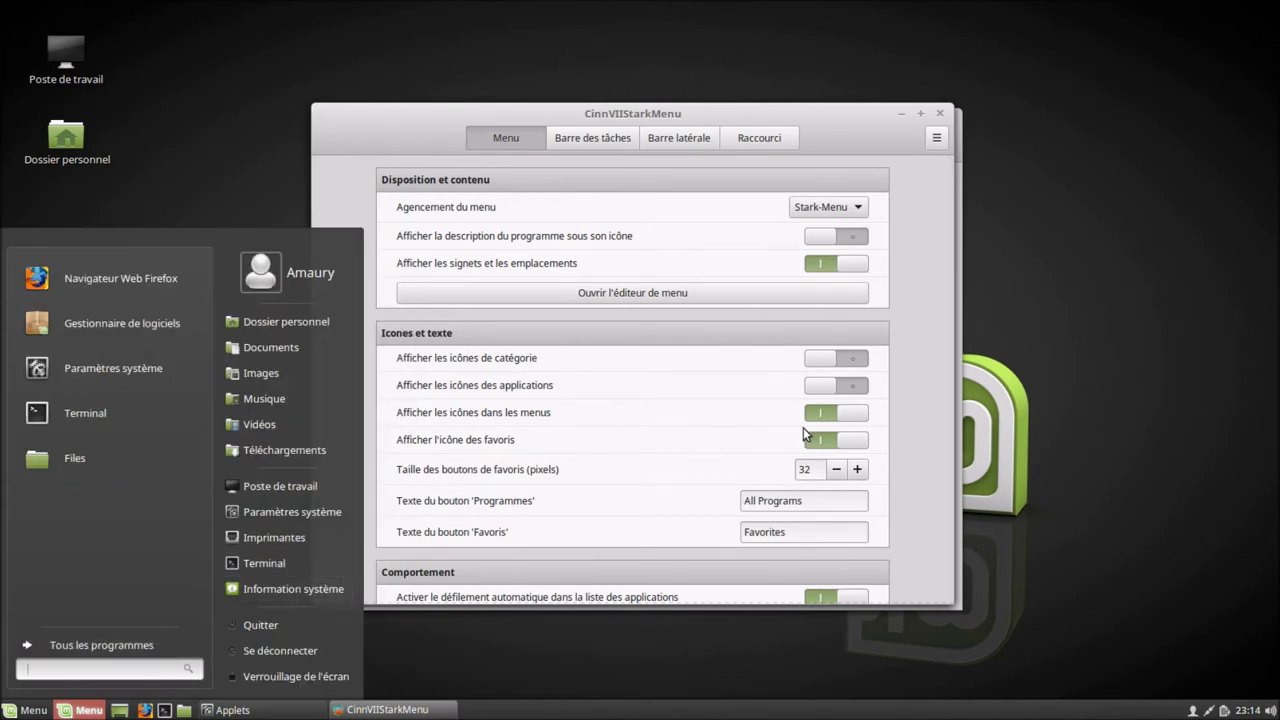
# Turn off the icons in the menus, then check the CinnVIIStarkMenu's main view and its list of all programs.
pyautogui.click(844, 419)
pyautogui.click(846, 415)
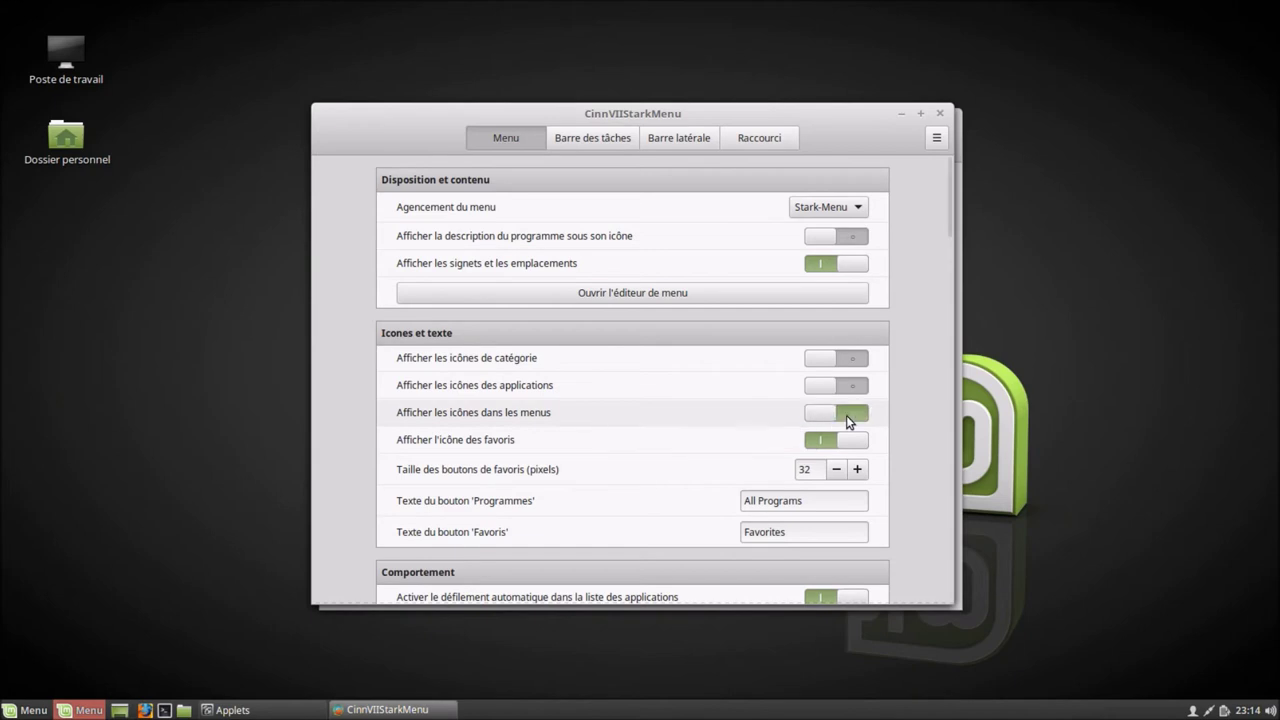
pyautogui.click(89, 712)
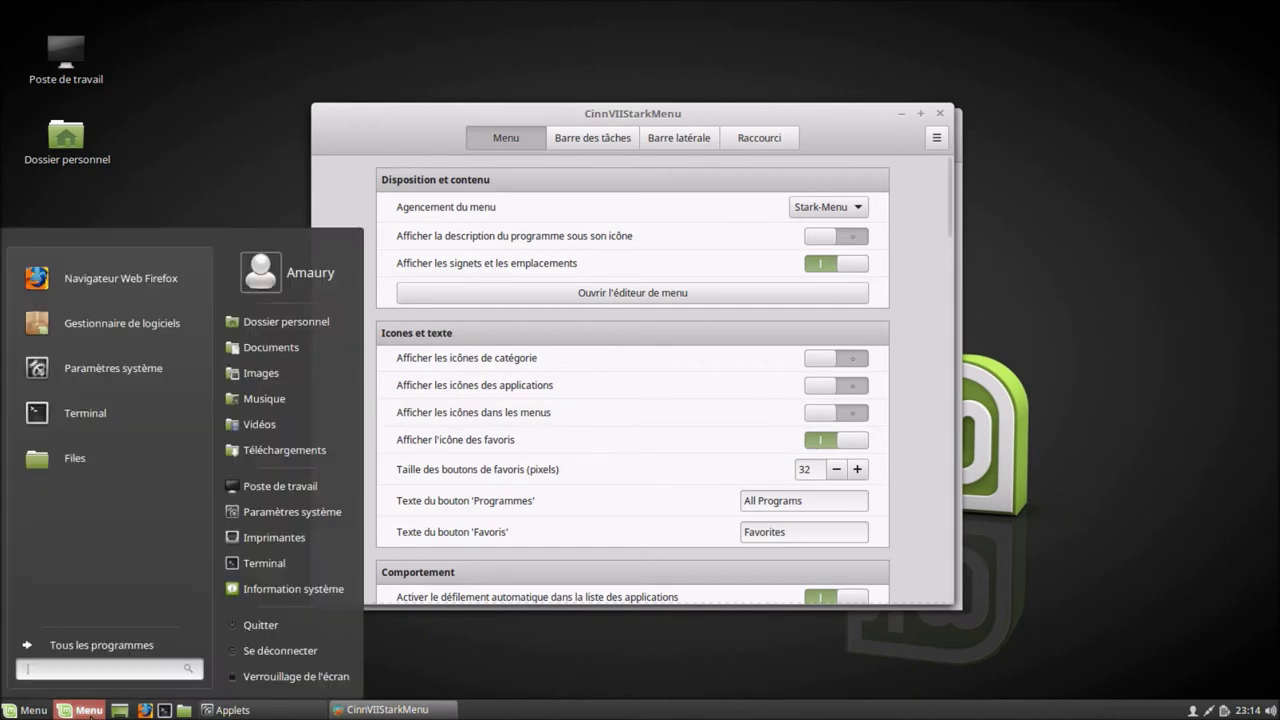
pyautogui.click(133, 645)
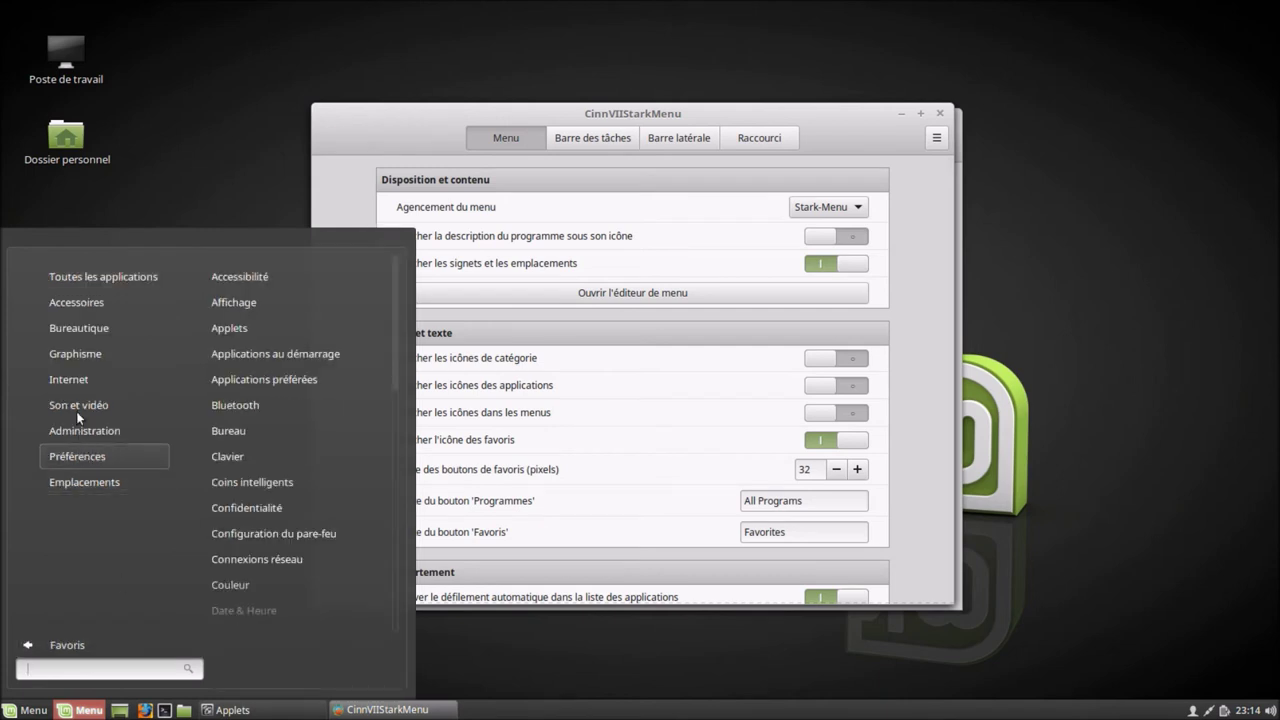
pyautogui.click(948, 464)
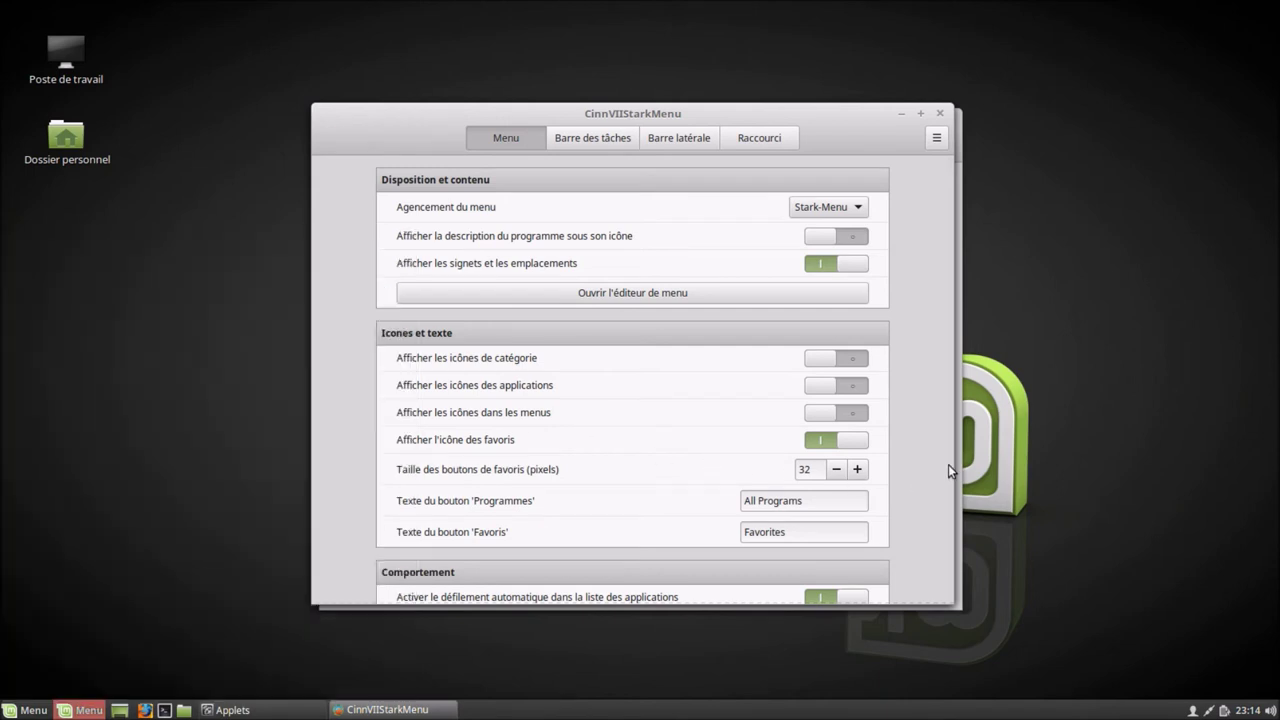
# Turn off the favourites icons and check the favourites in the CinnVIIStarkMenu's main view.
pyautogui.click(851, 440)
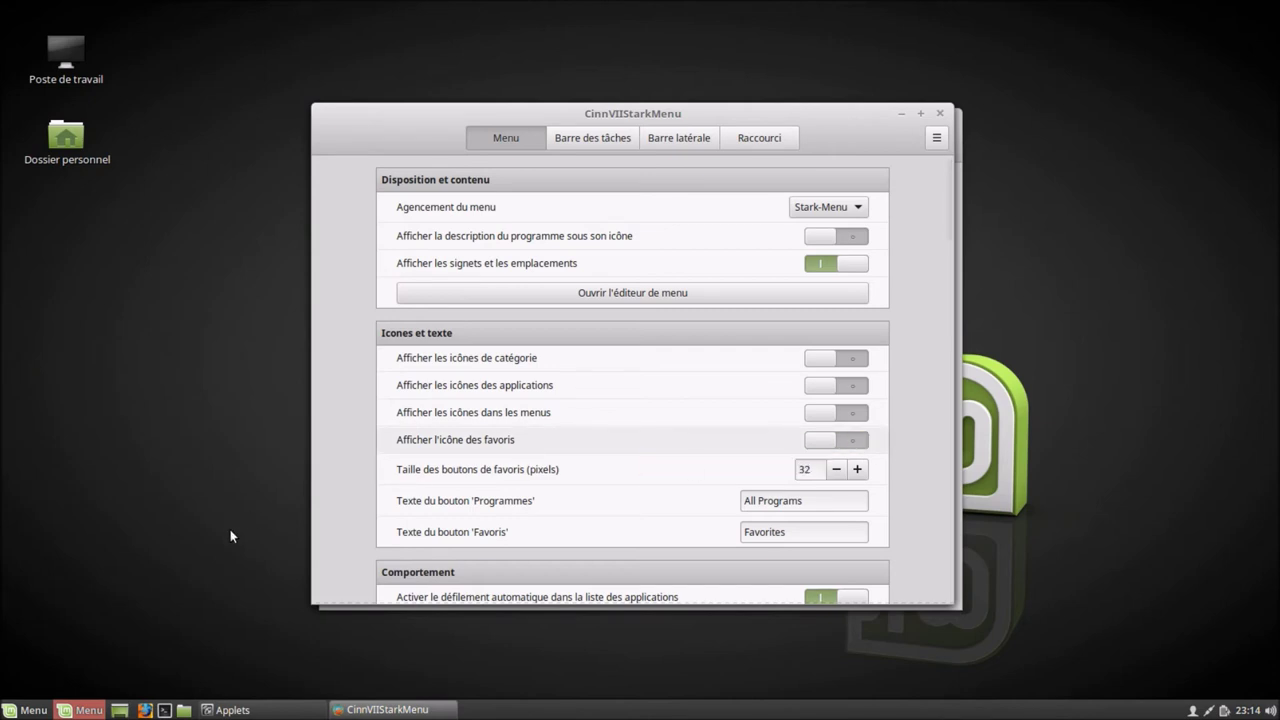
pyautogui.click(82, 710)
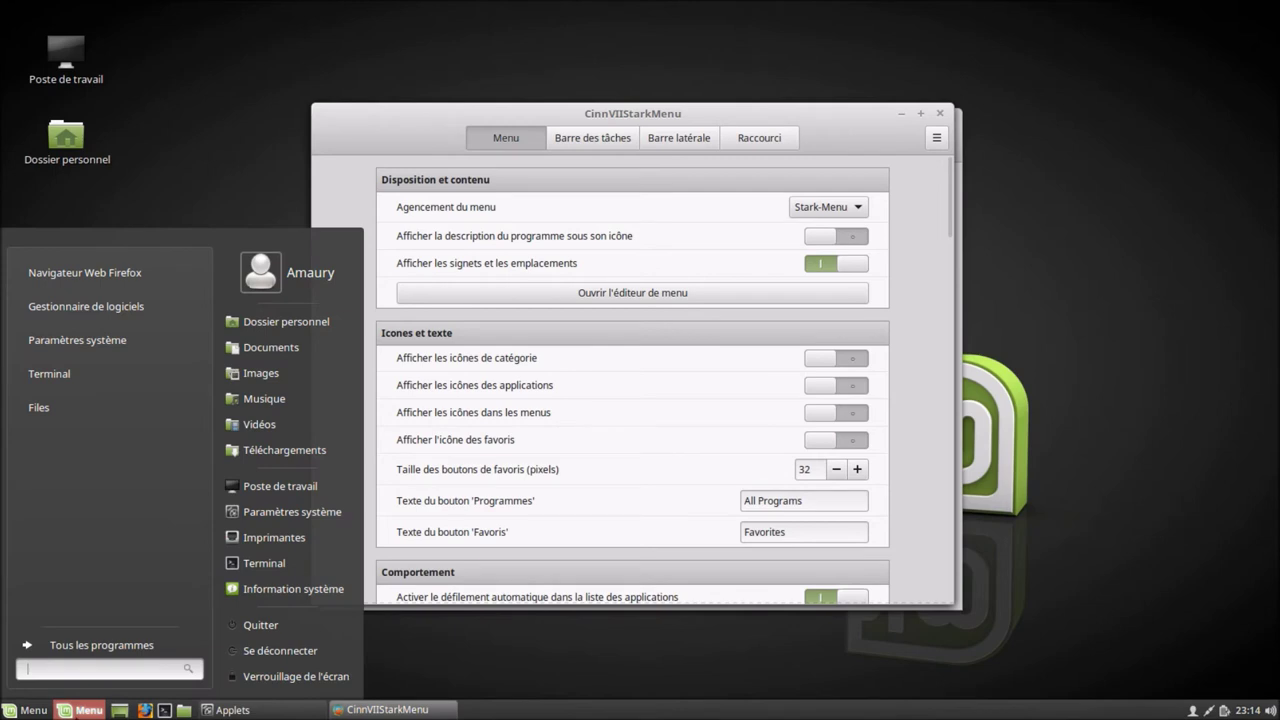
pyautogui.click(86, 710)
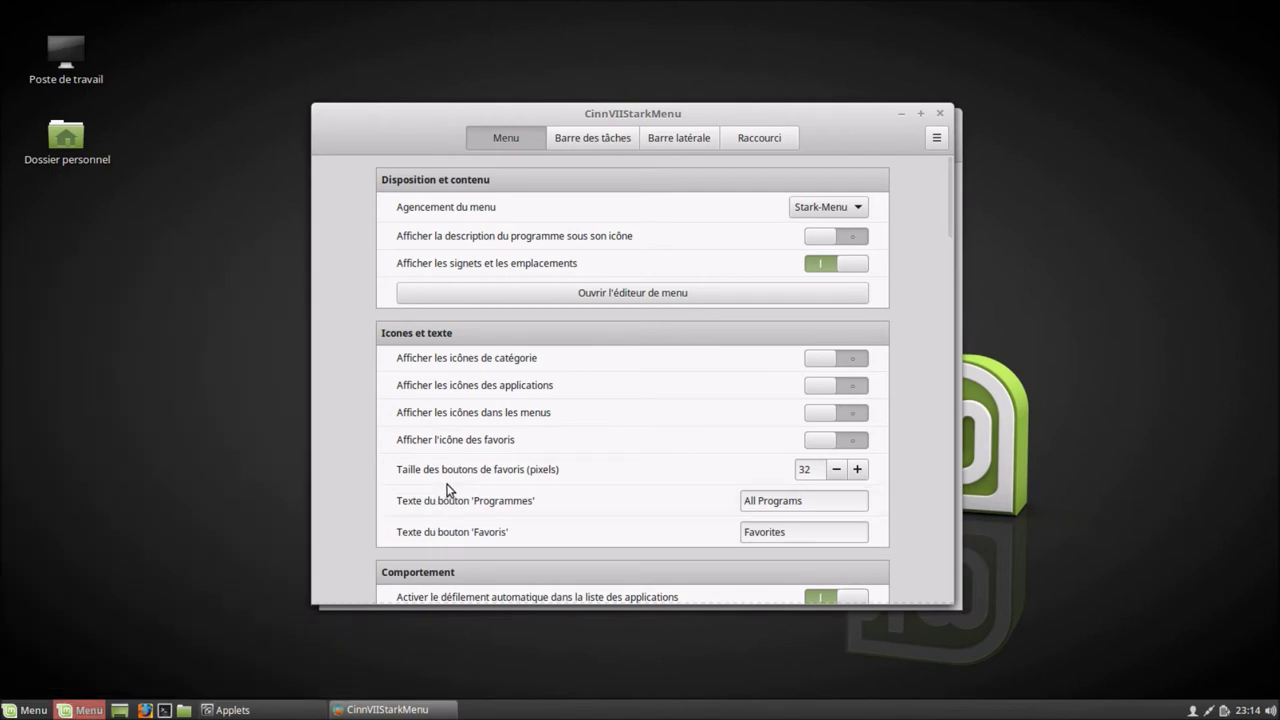
# Increase the favourites button size to 52 pixels and check the CinnVIIStarkMenu.
pyautogui.click(857, 470)
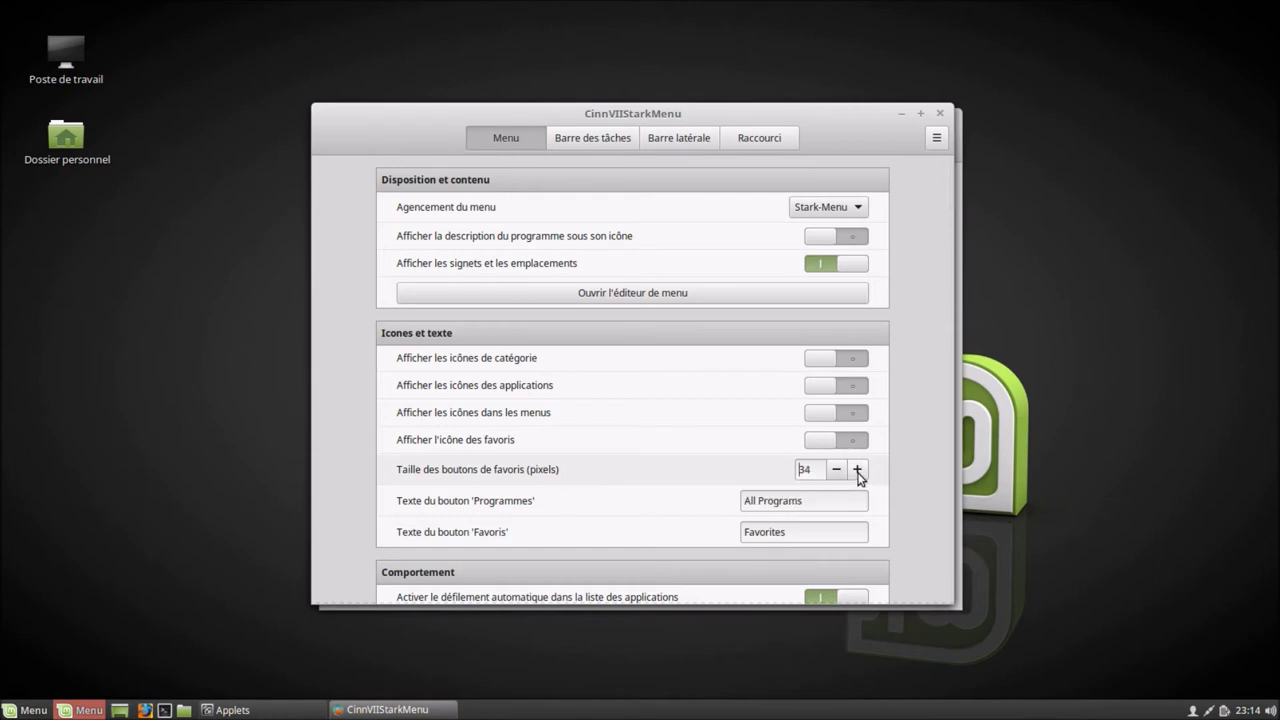
pyautogui.click(857, 470)
pyautogui.click(857, 470)
pyautogui.click(856, 471)
pyautogui.click(856, 471)
pyautogui.click(856, 472)
pyautogui.click(856, 472)
pyautogui.click(856, 472)
pyautogui.click(856, 472)
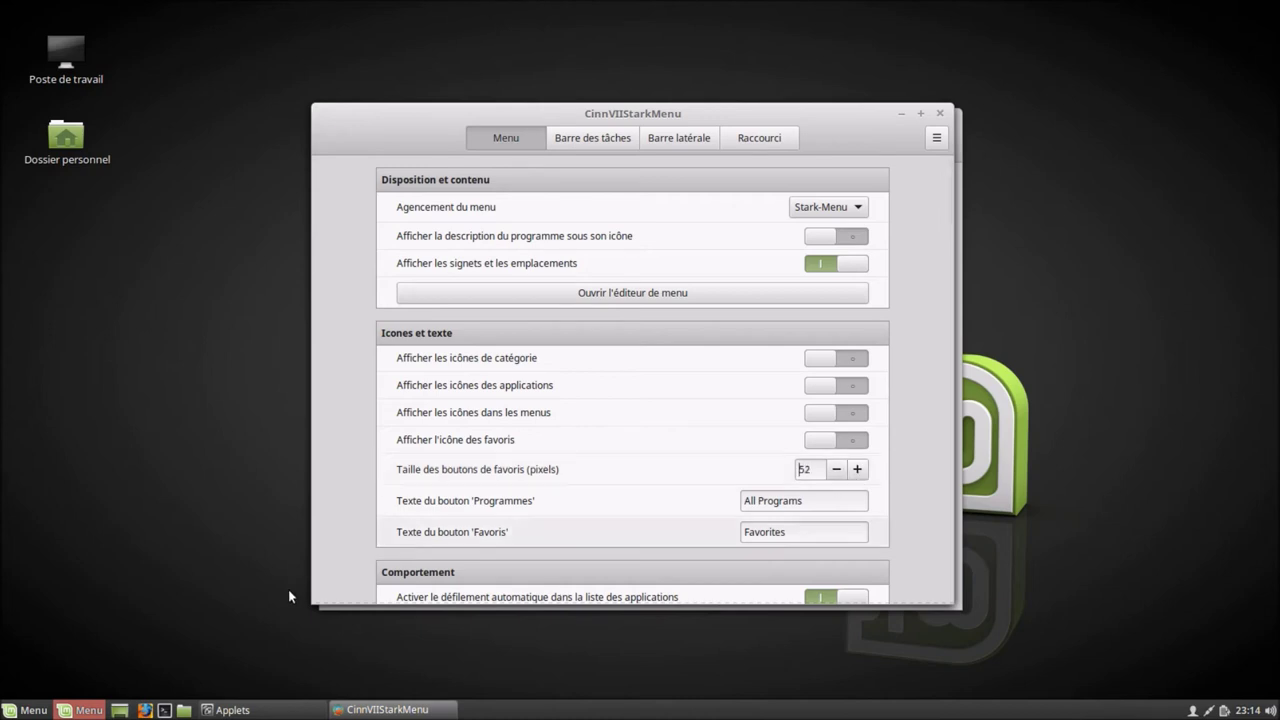
pyautogui.click(84, 710)
pyautogui.click(84, 710)
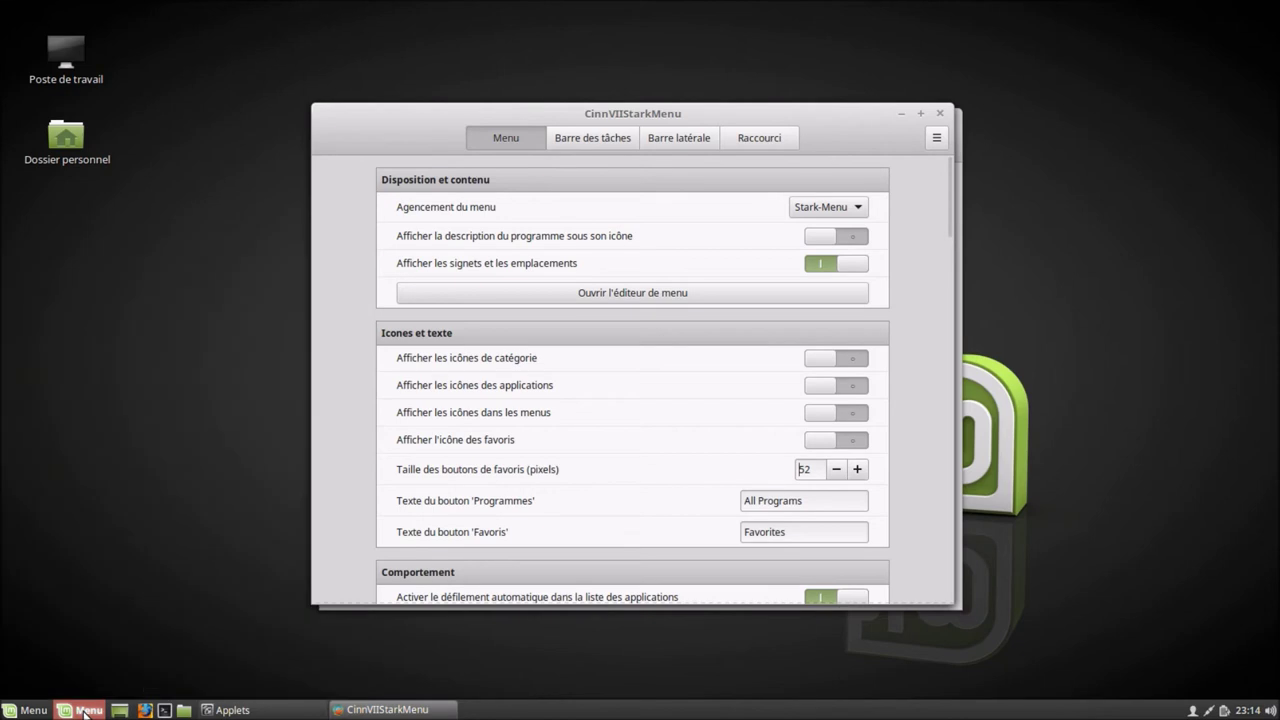
# Turn the favourites icons back on, then check the CinnVIIStarkMenu's favourites and its list of all programs.
pyautogui.click(826, 442)
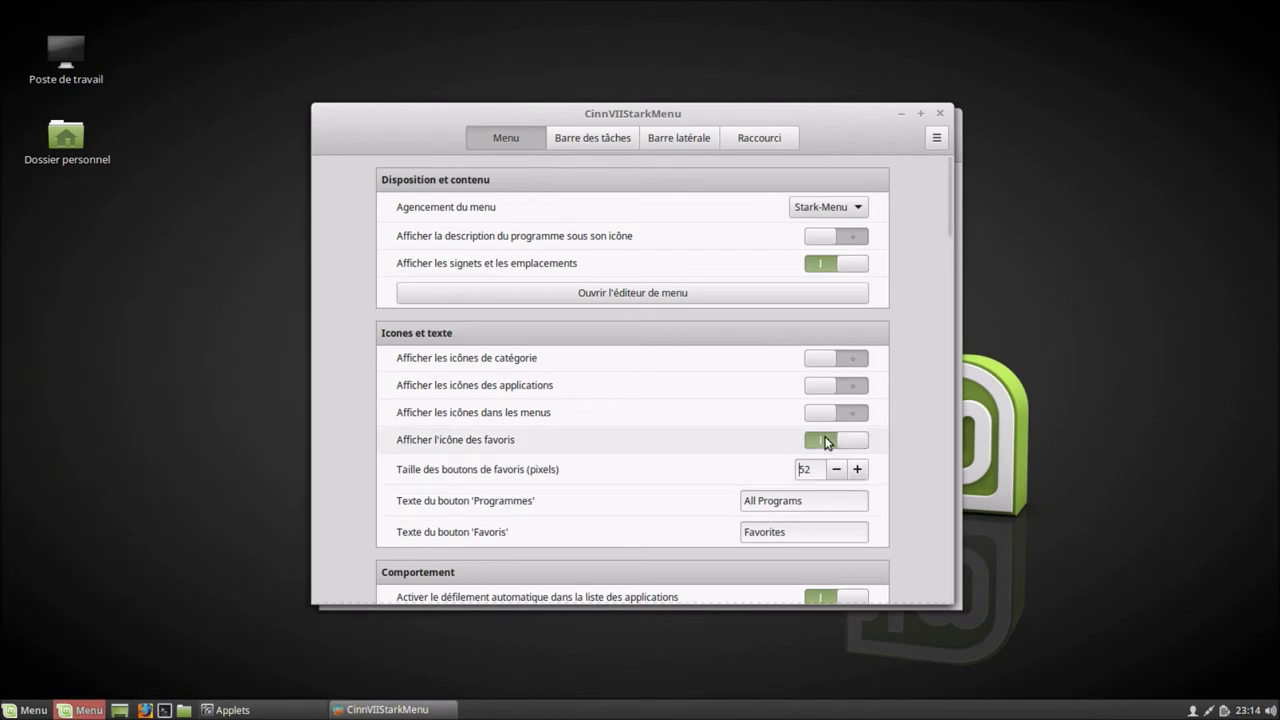
pyautogui.click(89, 710)
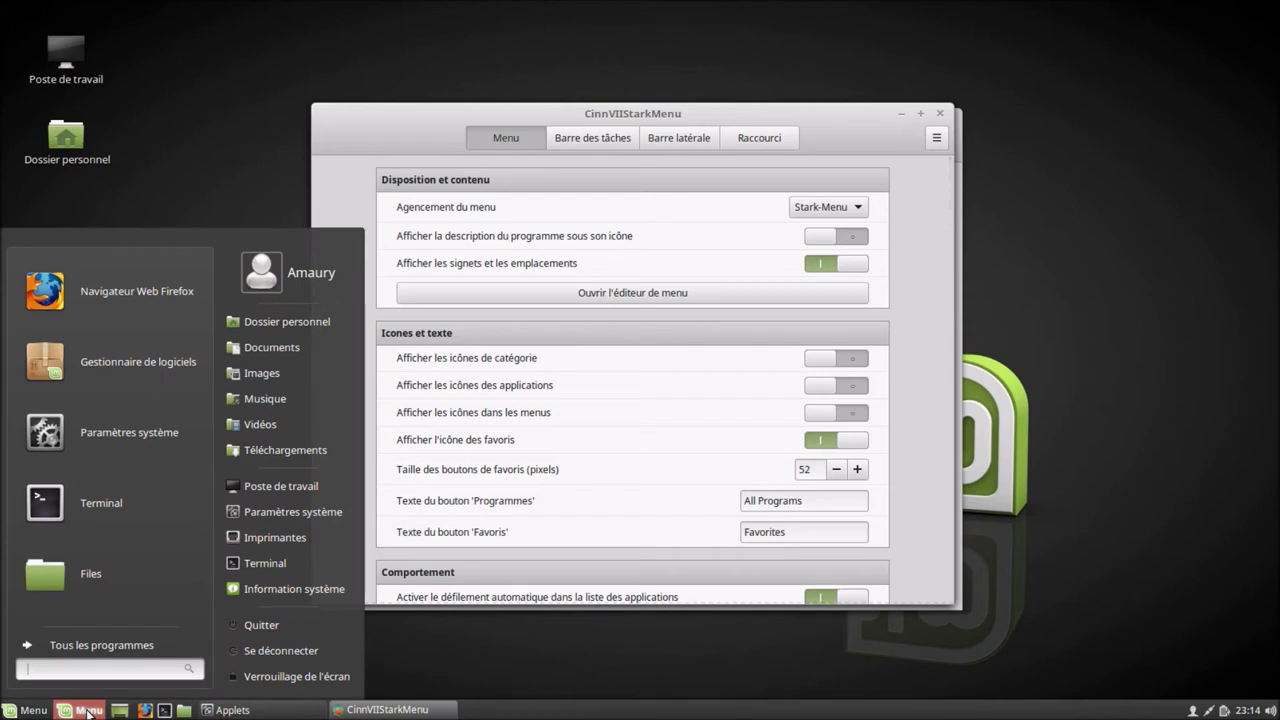
pyautogui.click(89, 710)
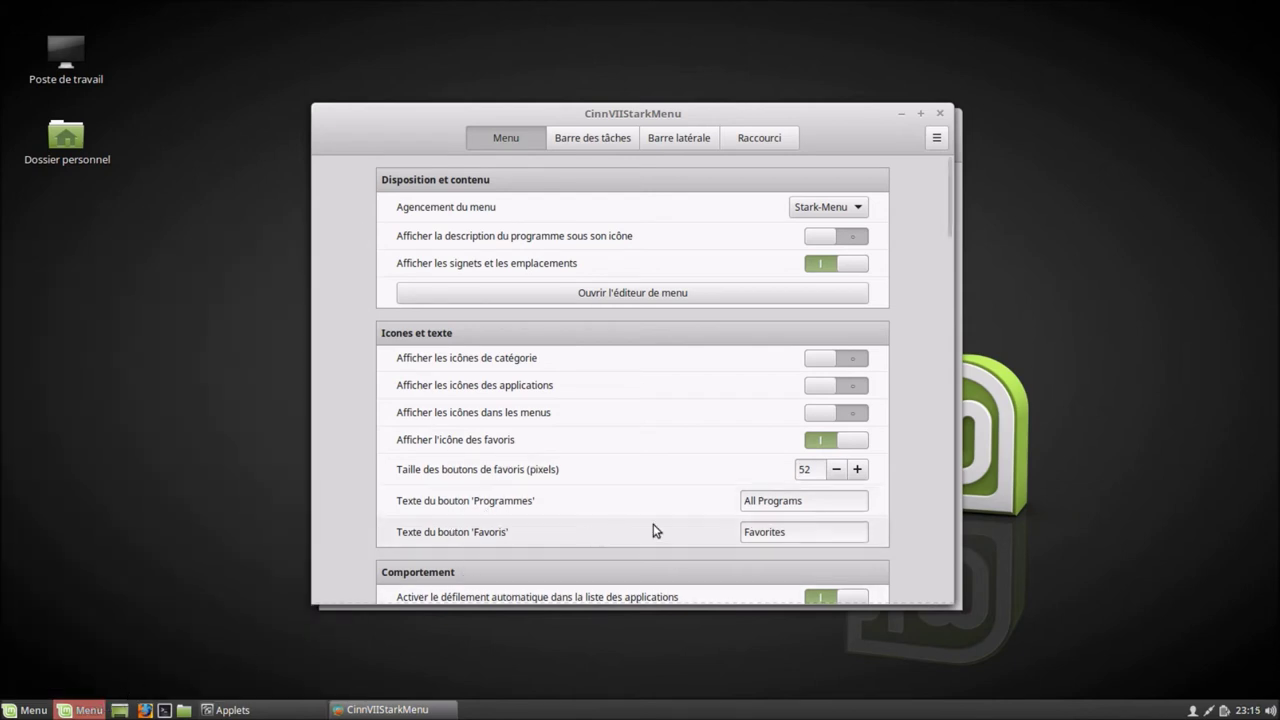
pyautogui.click(89, 710)
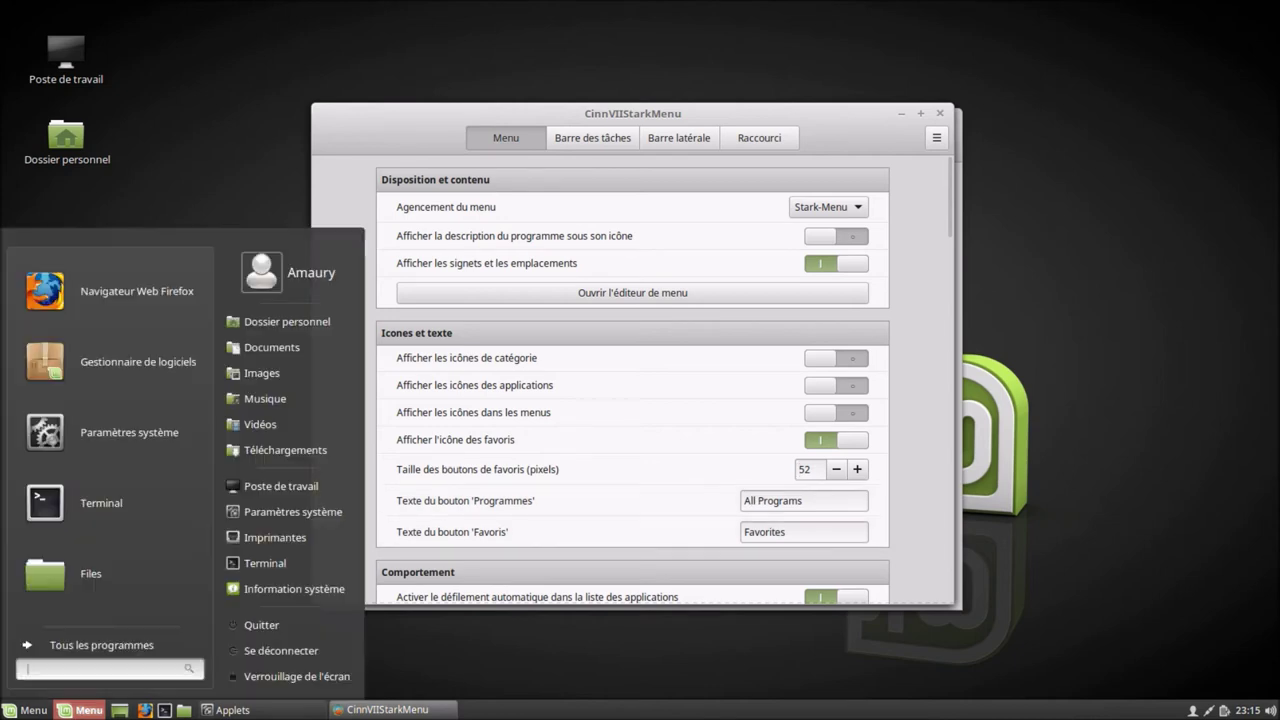
pyautogui.click(78, 642)
pyautogui.click(78, 642)
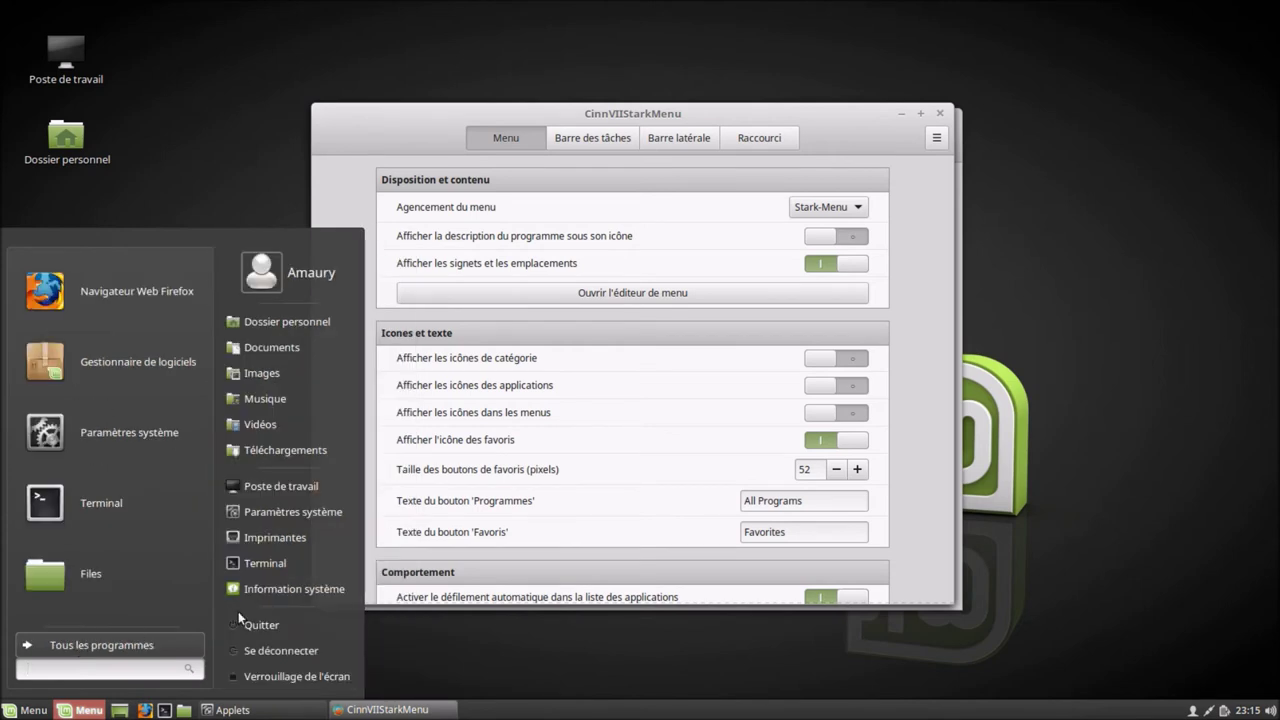
# Turn the category, application and menu icons back on and set the favourites button size to 32 pixels.
pyautogui.click(817, 360)
pyautogui.click(817, 360)
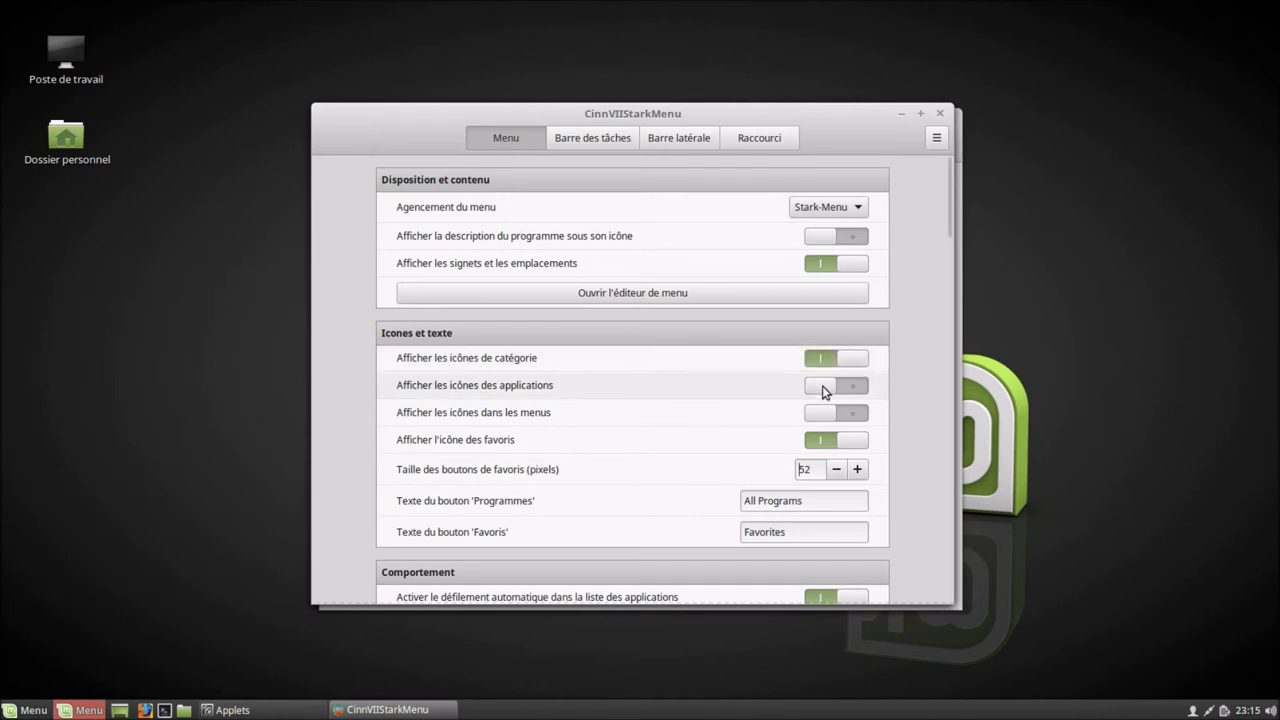
pyautogui.click(822, 388)
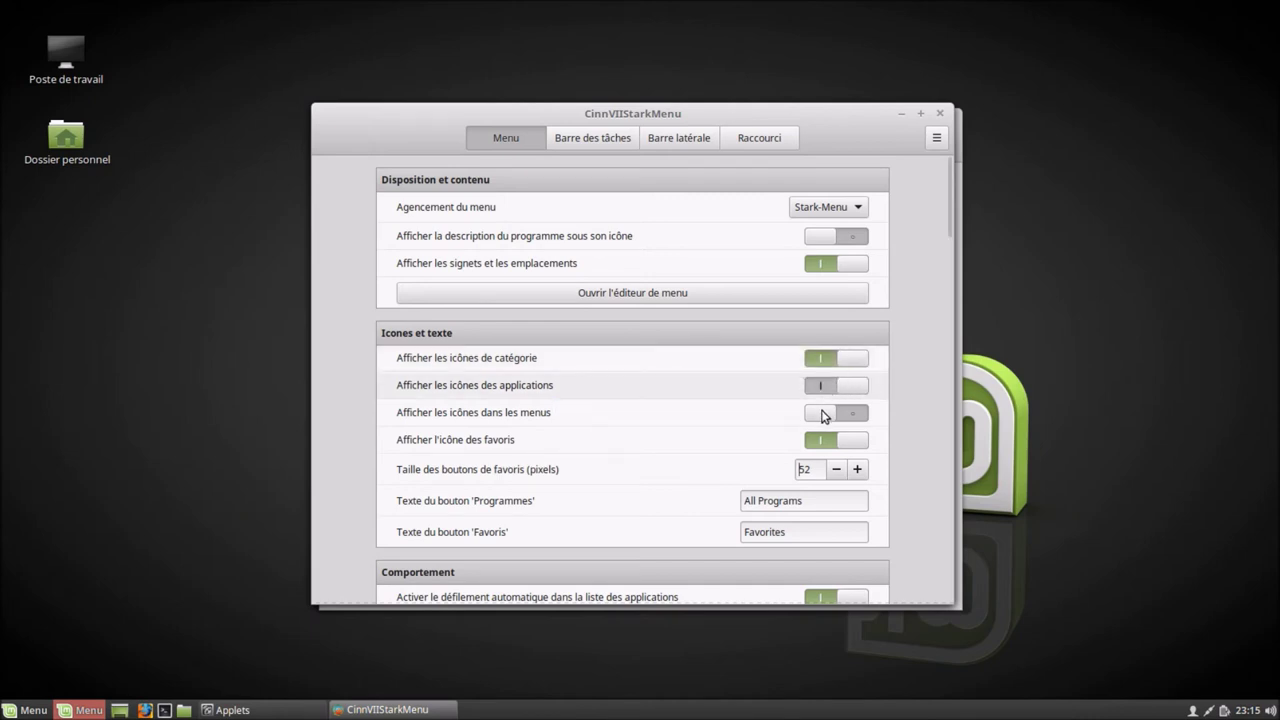
pyautogui.click(822, 414)
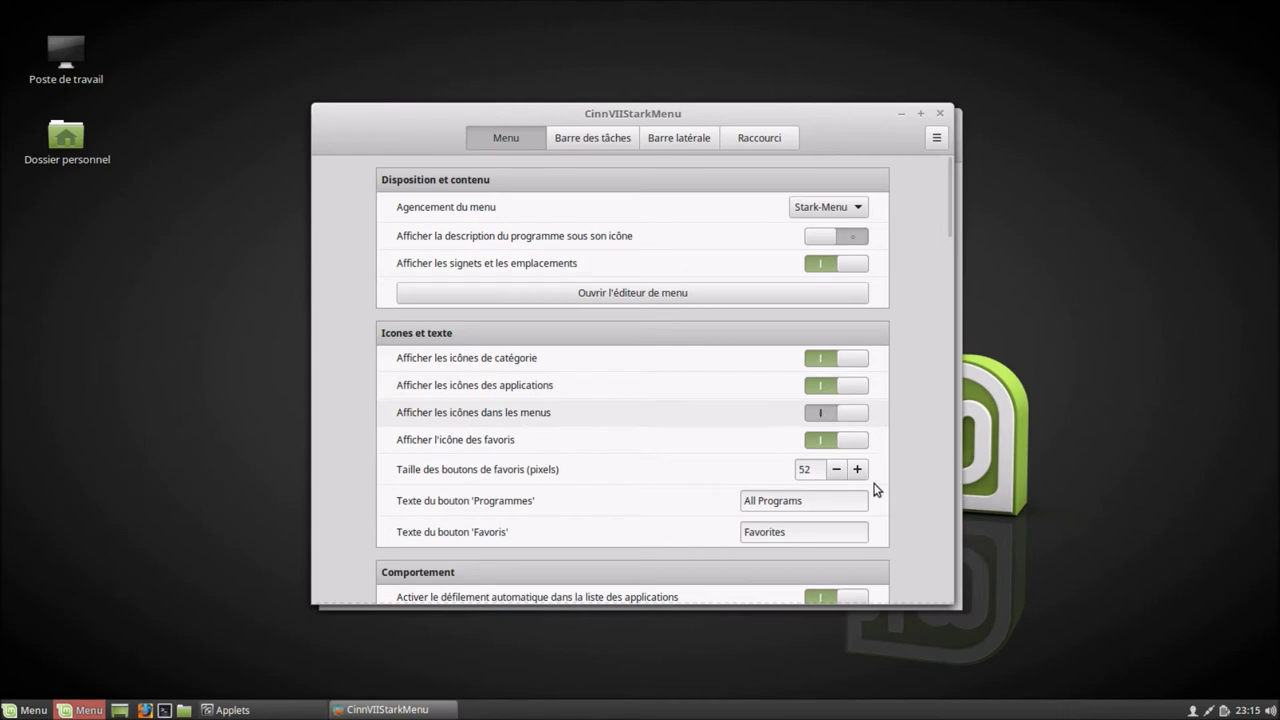
pyautogui.moveTo(821, 469); pyautogui.dragTo(778, 480)
pyautogui.write('32')
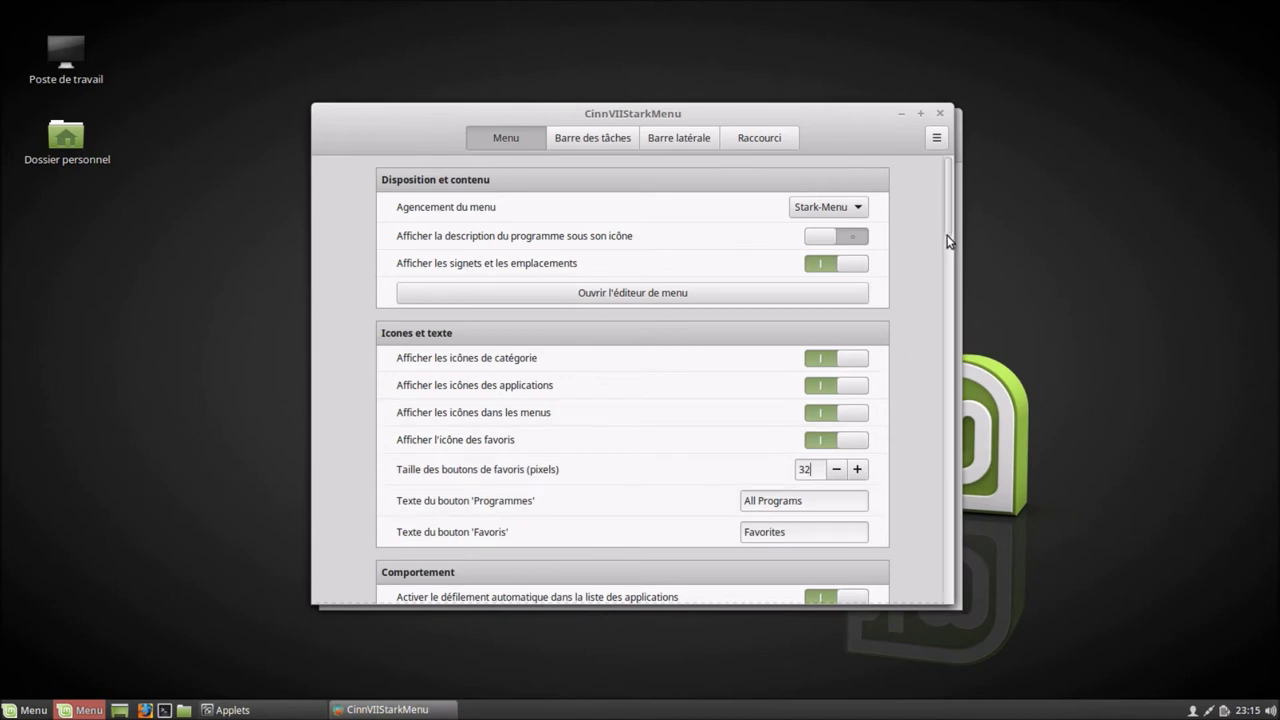
# Review the behaviour settings for automatic scrolling and file system path entry in the search box.
pyautogui.moveTo(947, 235); pyautogui.dragTo(938, 280)
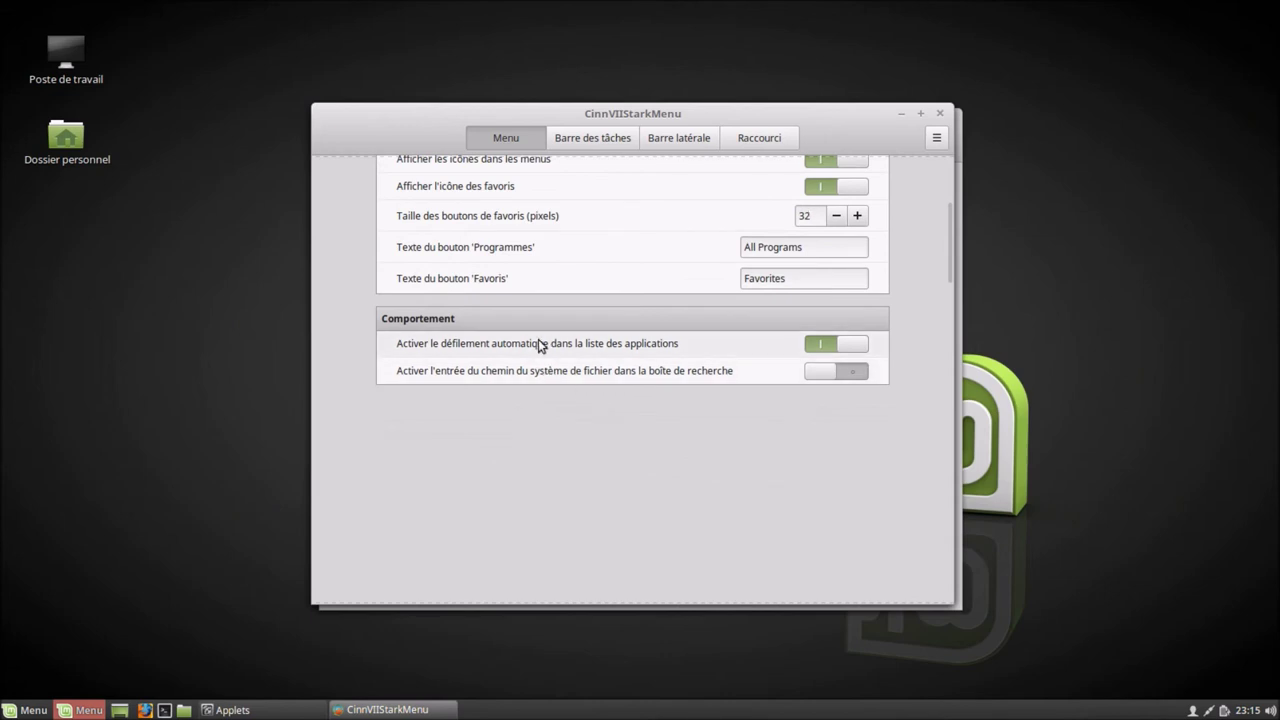
pyautogui.moveTo(538, 345)
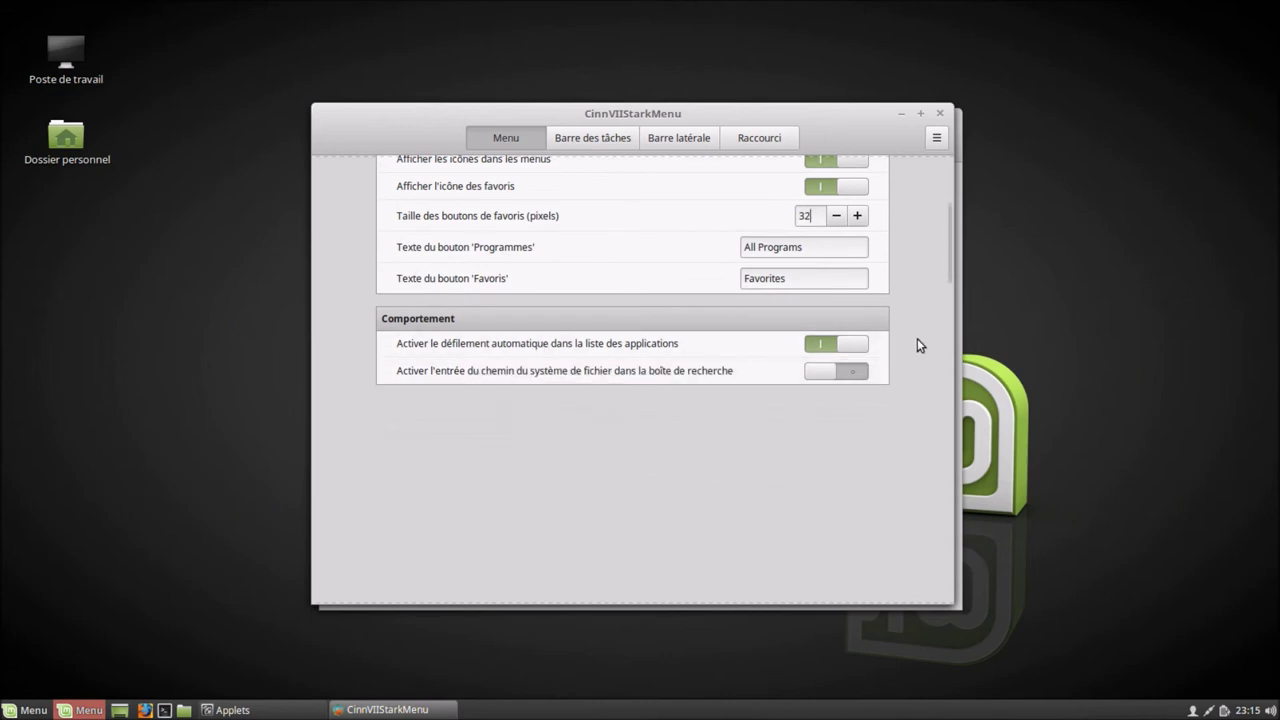
pyautogui.moveTo(953, 251); pyautogui.dragTo(944, 190)
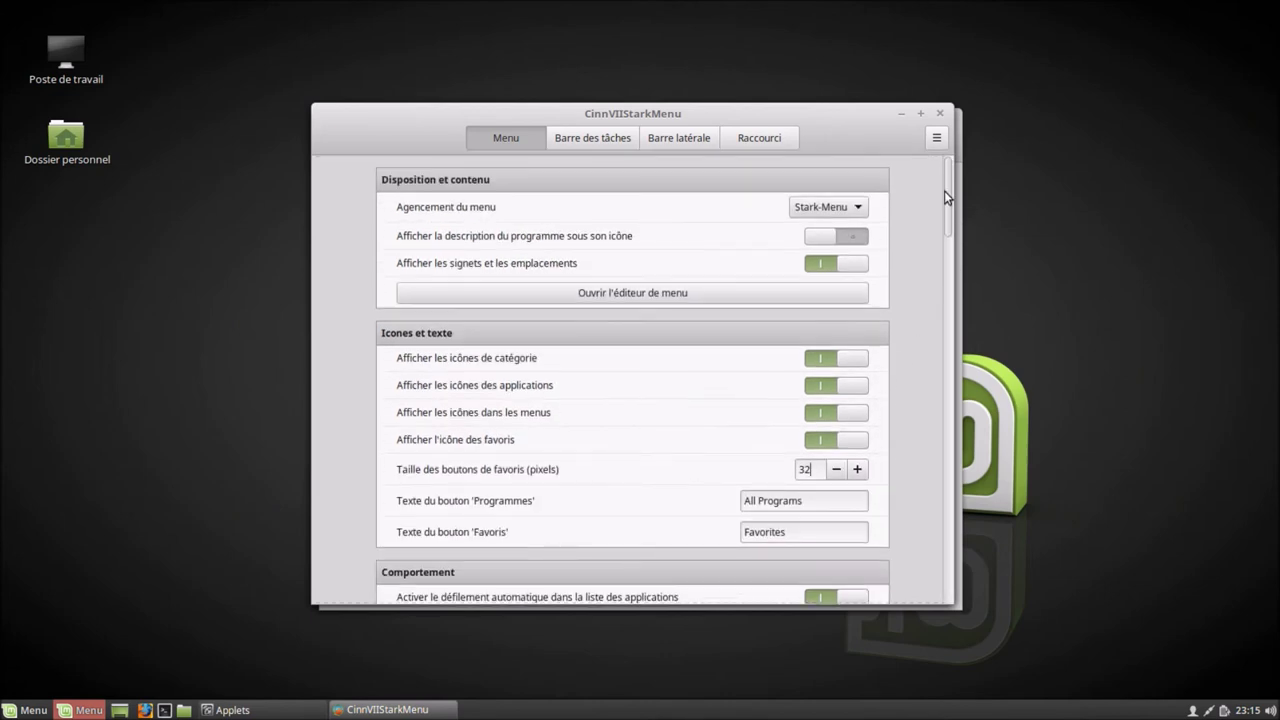
# Open the taskbar settings and switch the custom icon option on and back off.
pyautogui.click(601, 141)
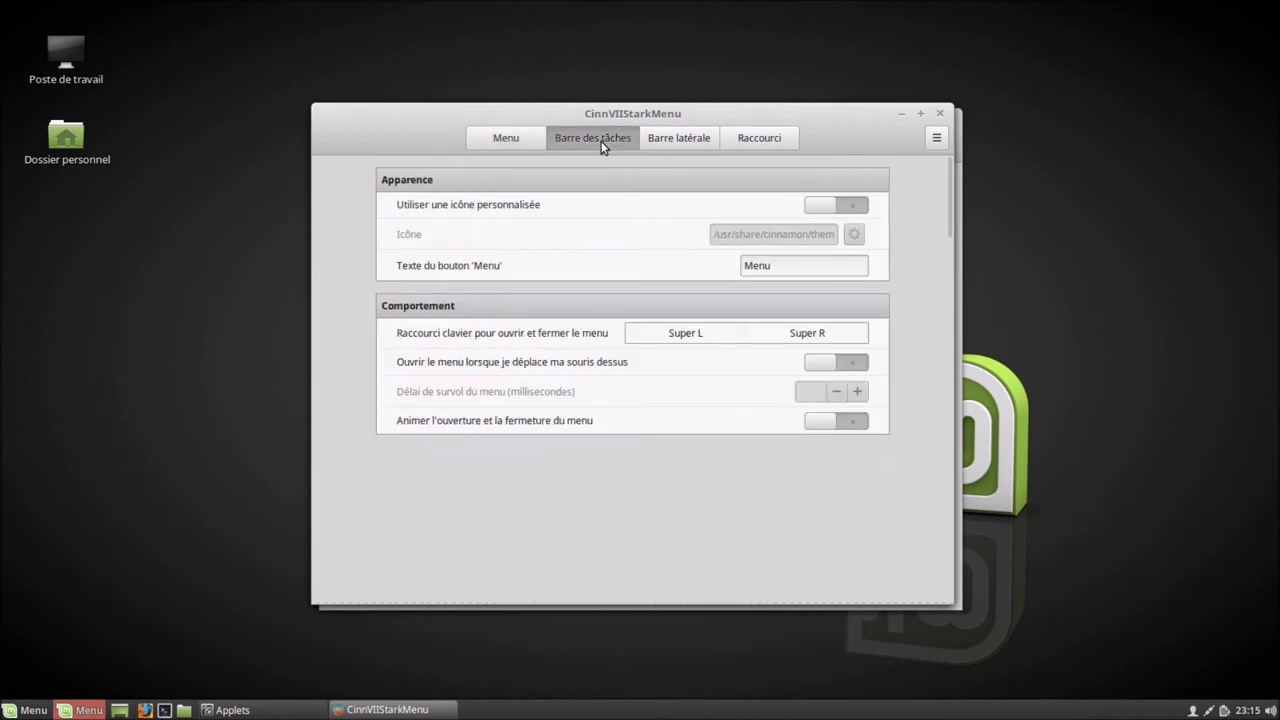
pyautogui.click(819, 205)
pyautogui.click(819, 205)
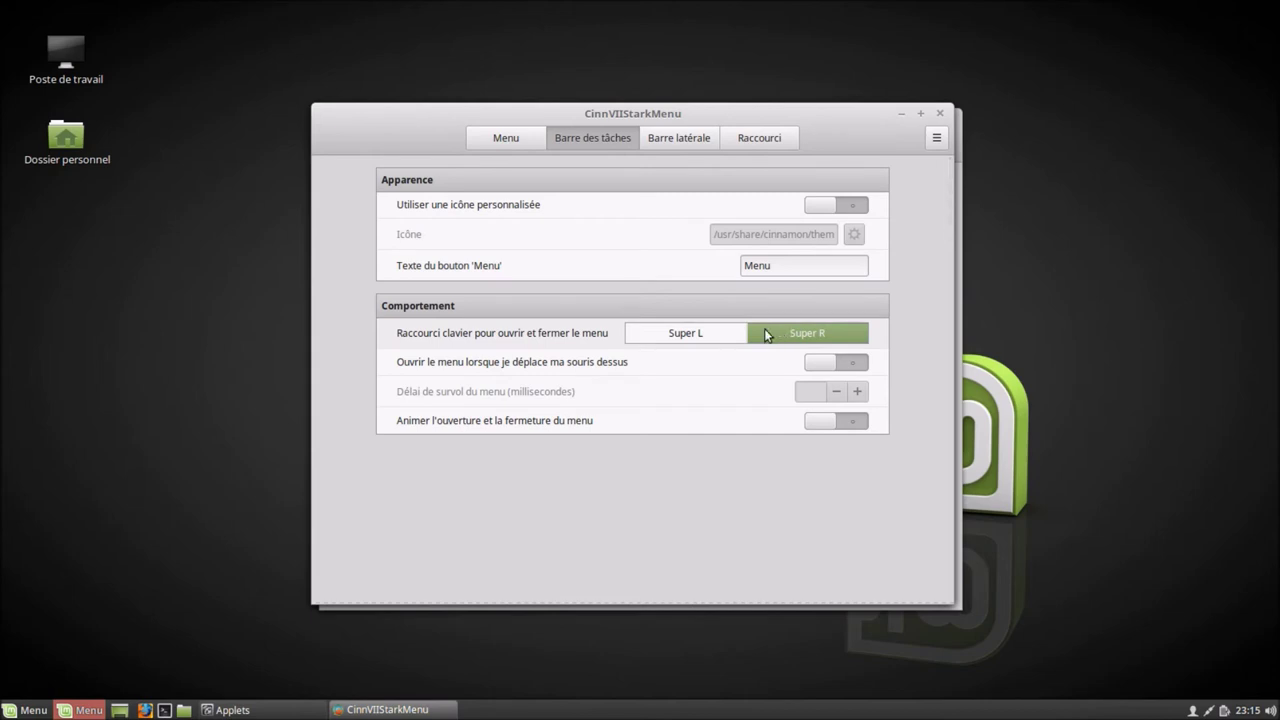
# Turn off the sidebar in the sidebar settings, check the CinnVIIStarkMenu without it, and turn it back on.
pyautogui.click(669, 138)
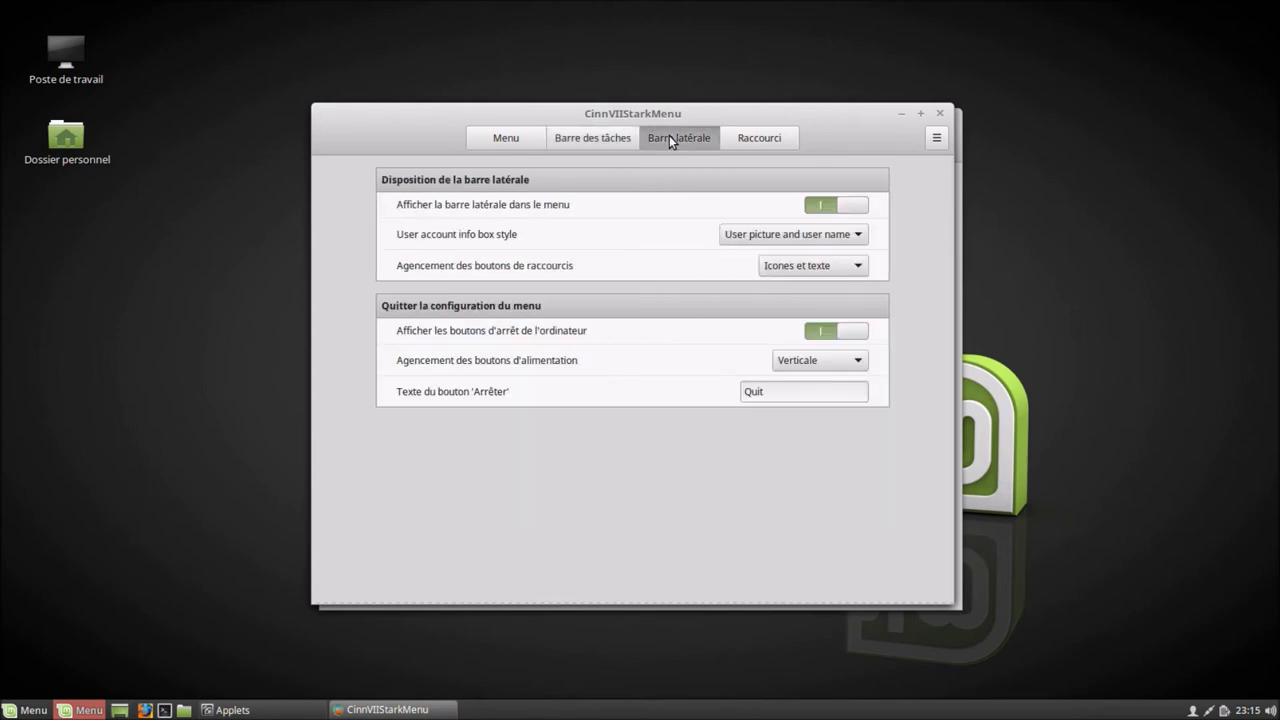
pyautogui.click(852, 205)
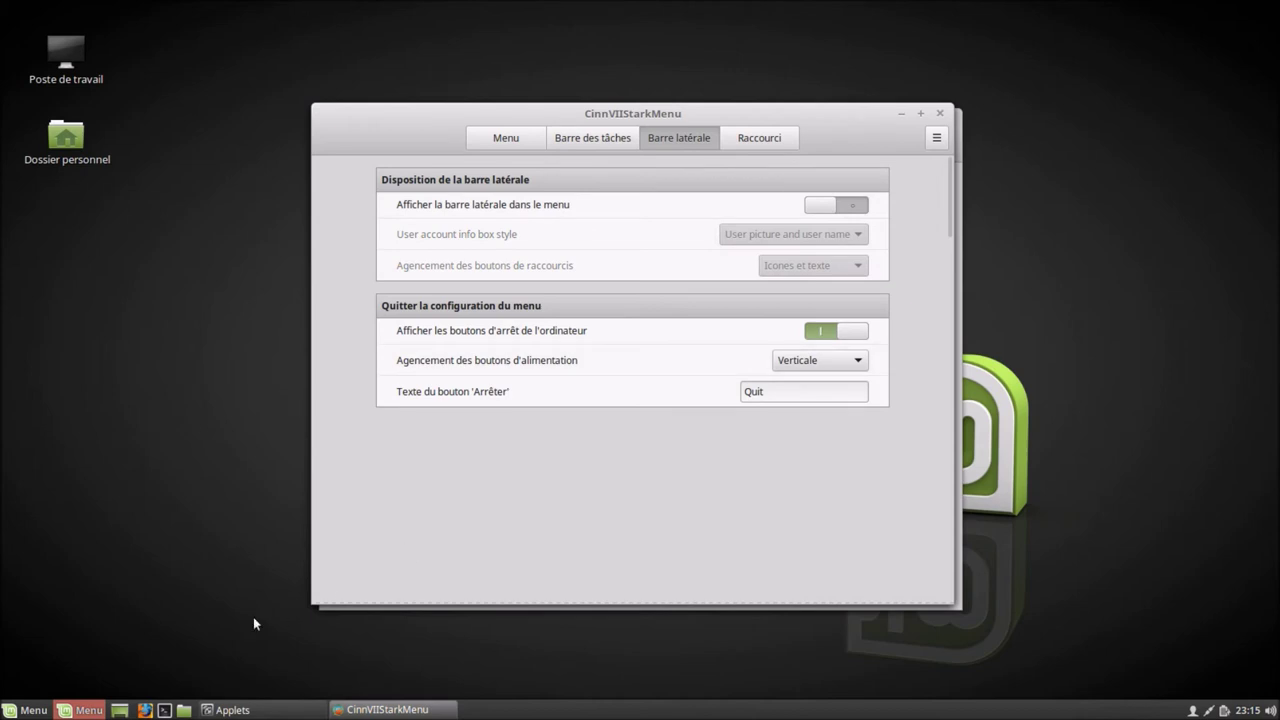
pyautogui.click(81, 710)
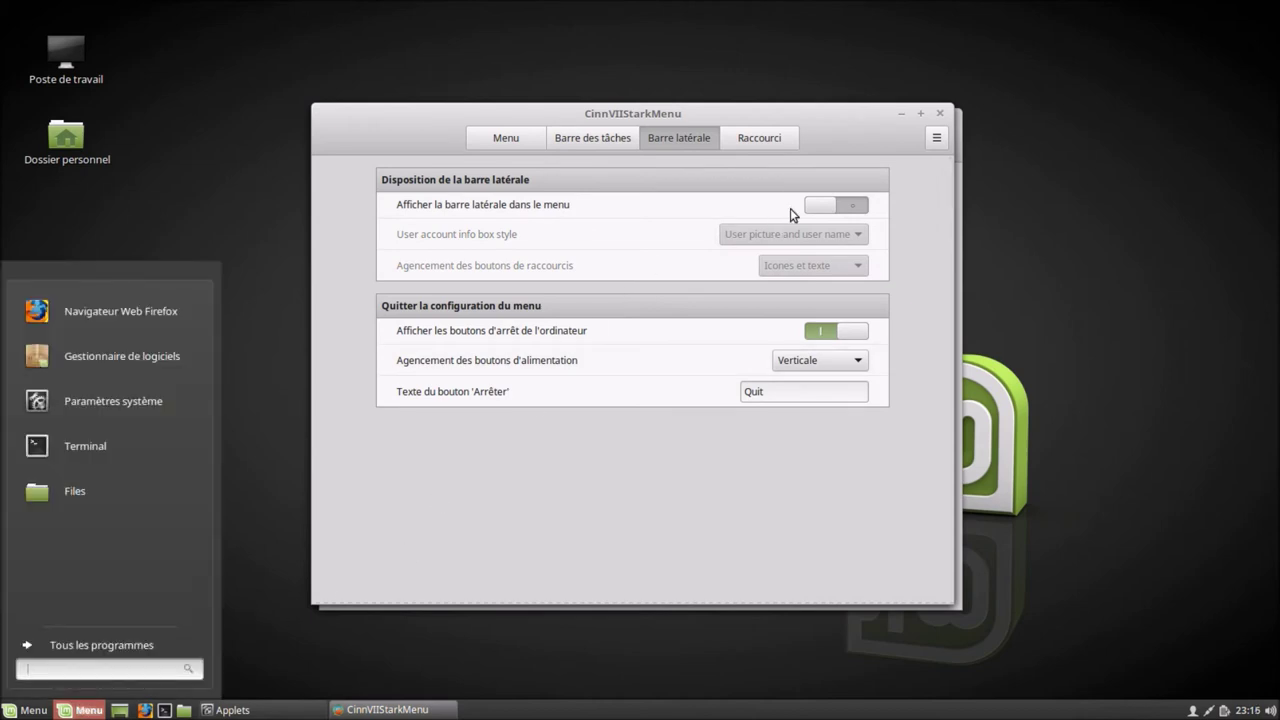
pyautogui.click(827, 200)
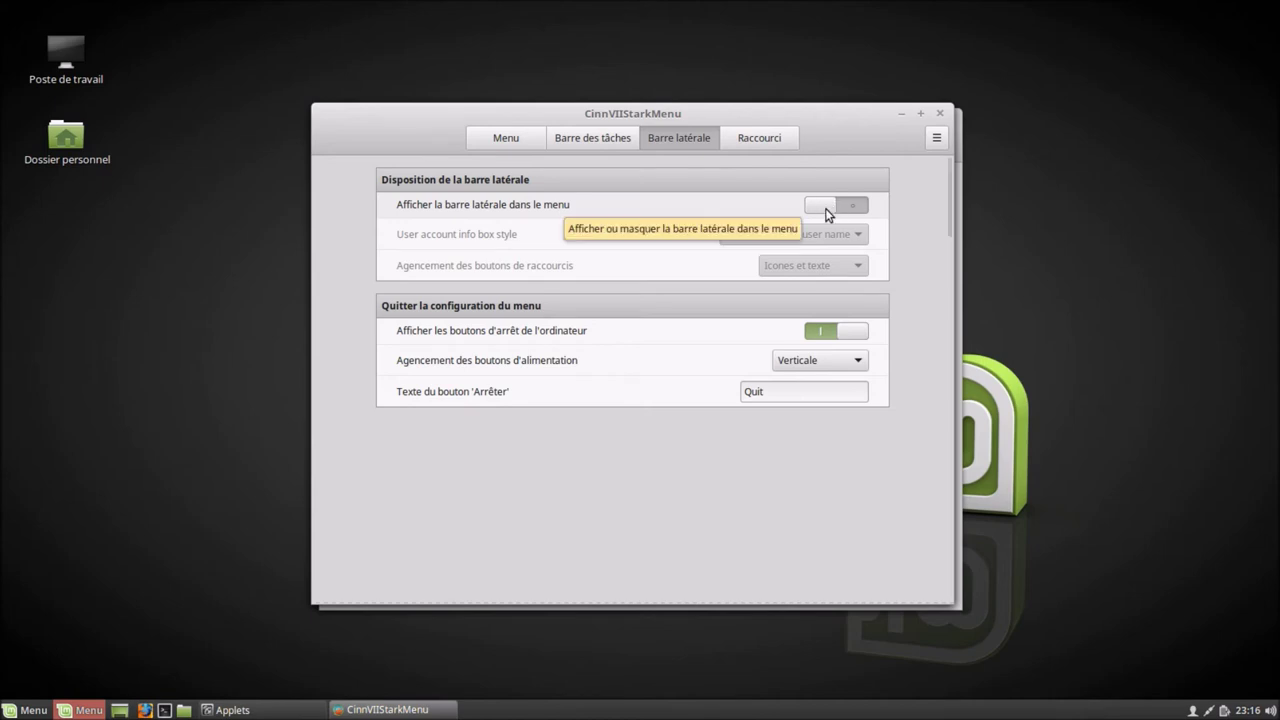
pyautogui.click(826, 208)
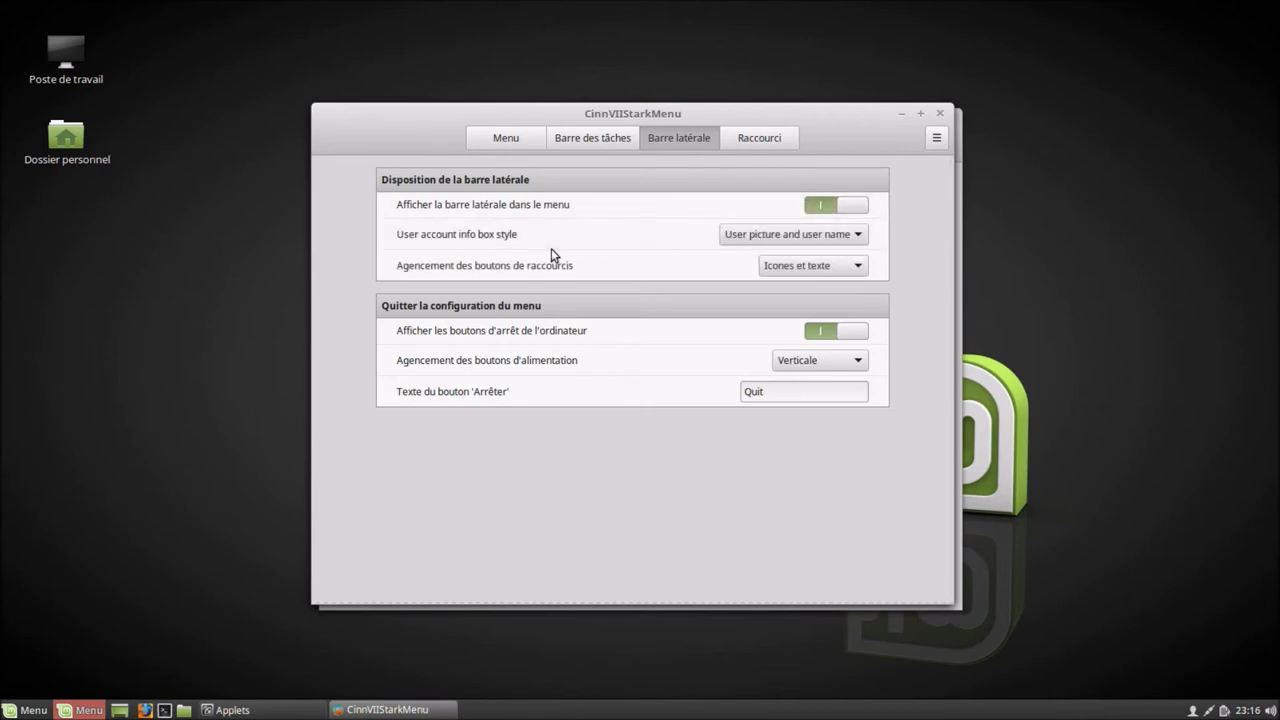
# Set the user account info box style to "User picture only" and check the CinnVIIStarkMenu's sidebar.
pyautogui.click(730, 236)
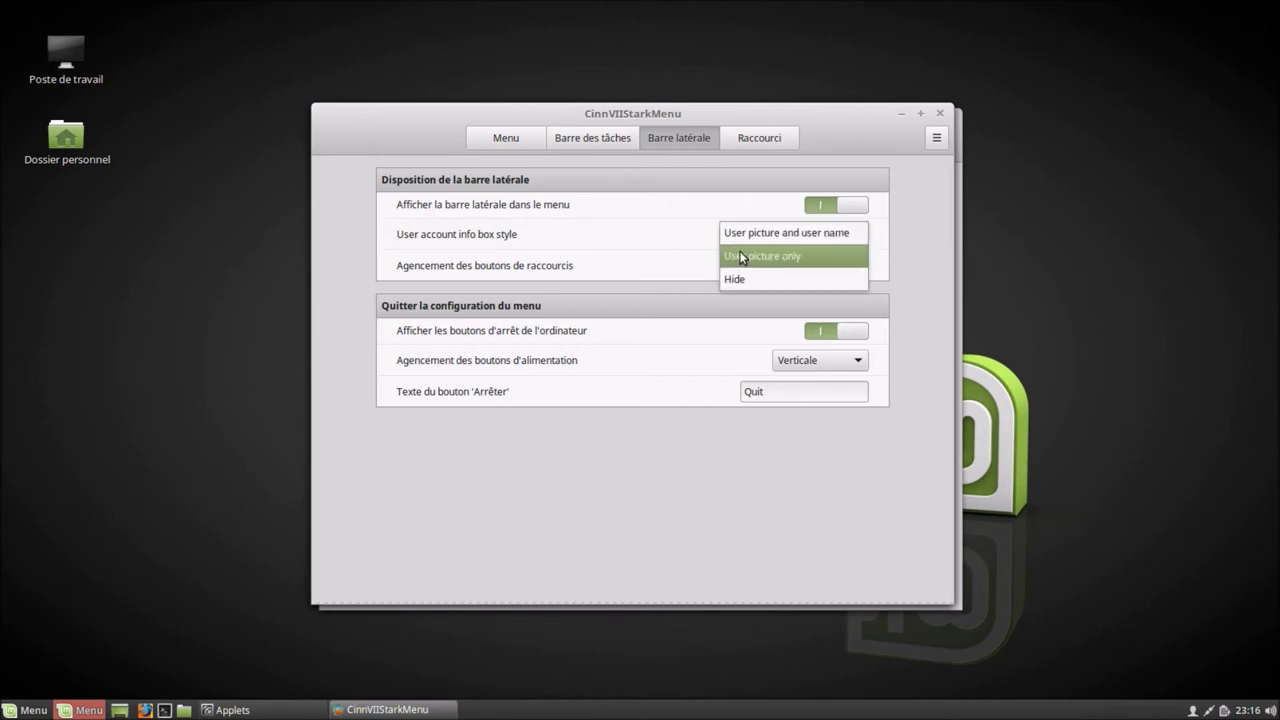
pyautogui.click(746, 257)
pyautogui.click(78, 711)
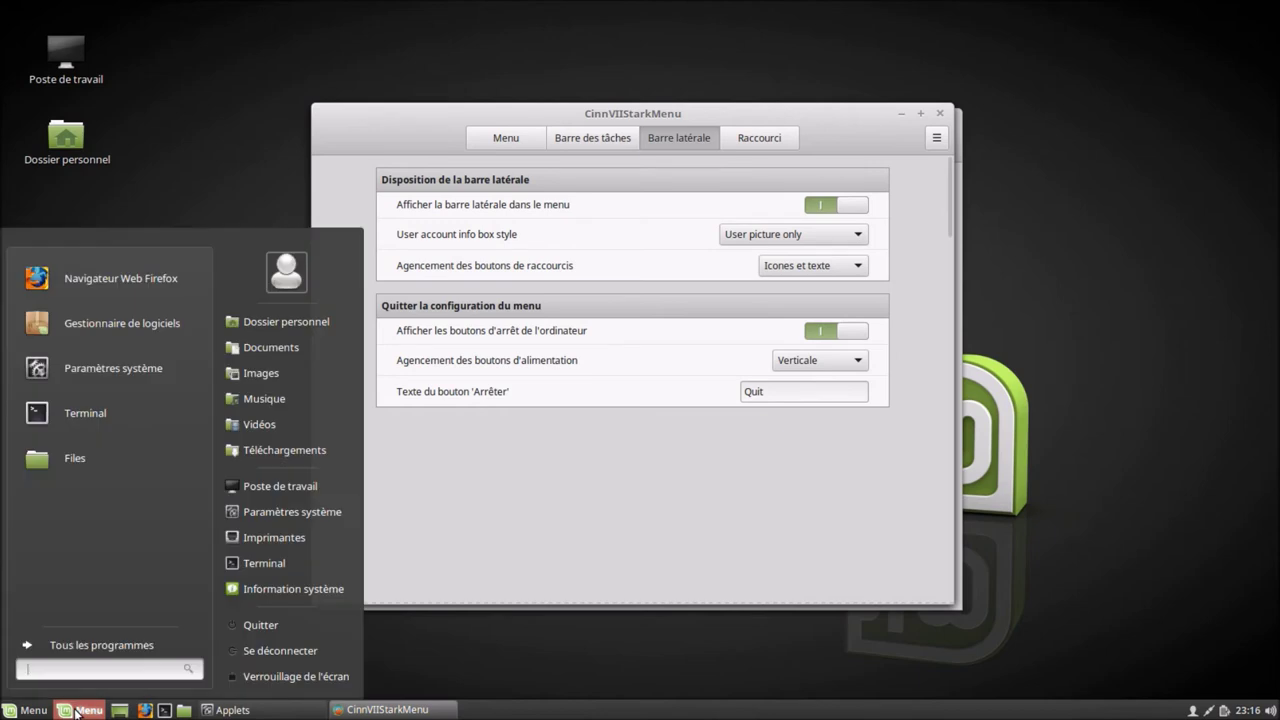
pyautogui.click(78, 711)
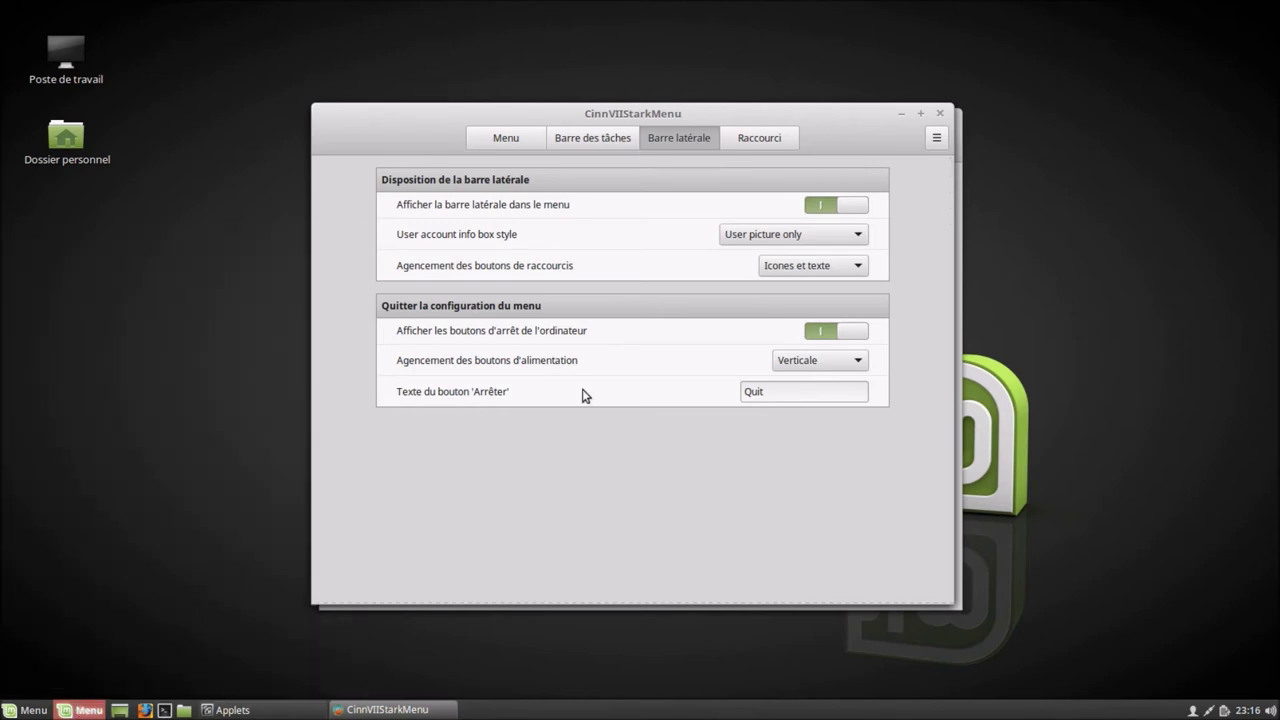
# Set the user account info box style to "Hide" and check the CinnVIIStarkMenu's sidebar.
pyautogui.click(811, 234)
pyautogui.click(792, 257)
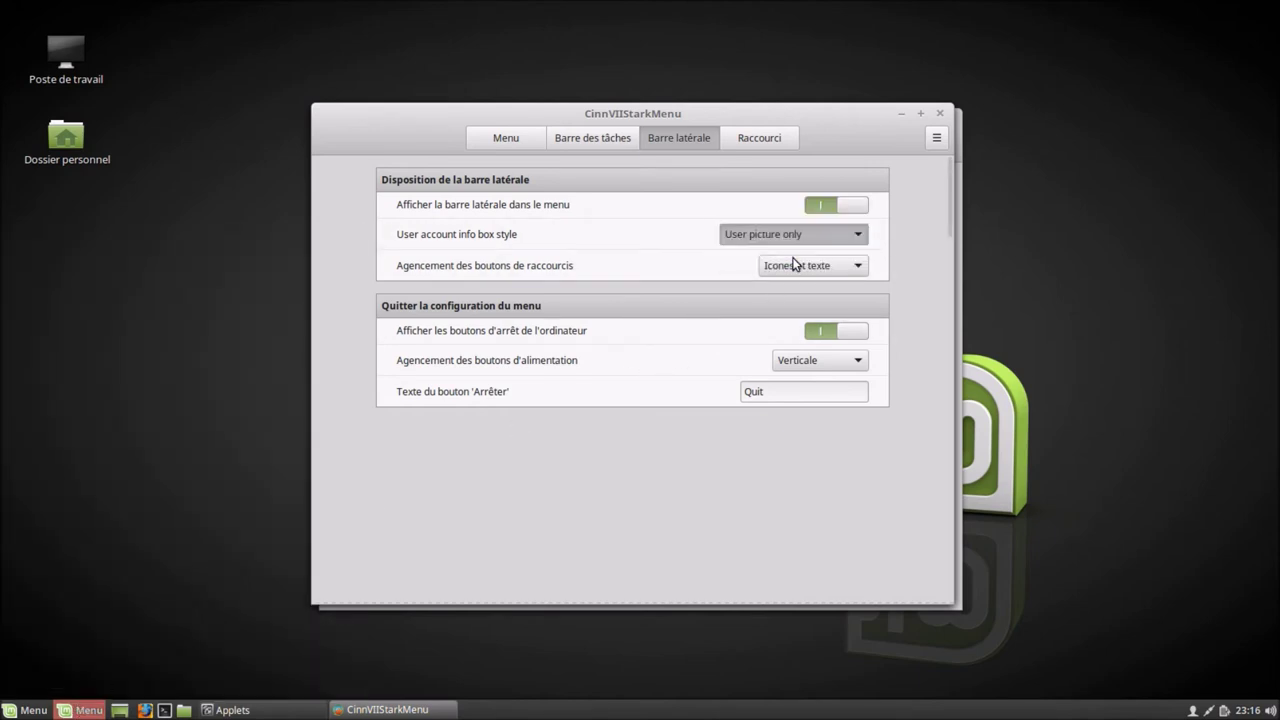
pyautogui.click(85, 711)
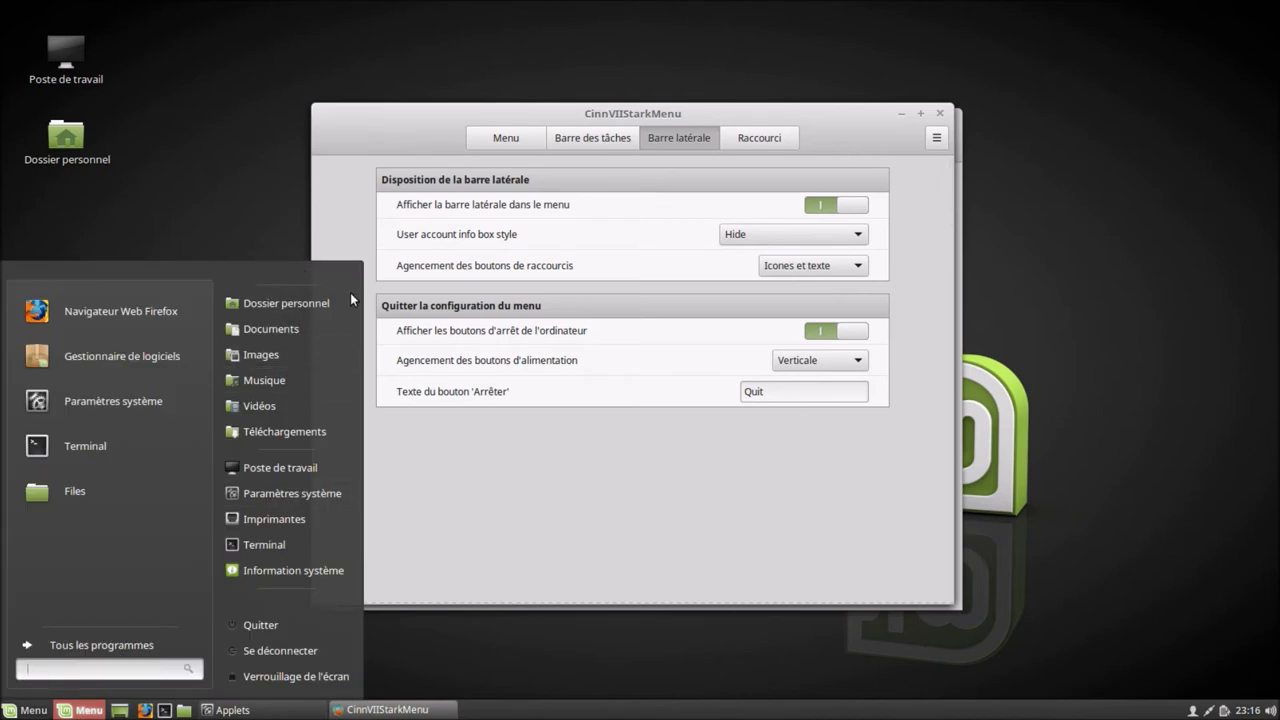
pyautogui.click(810, 274)
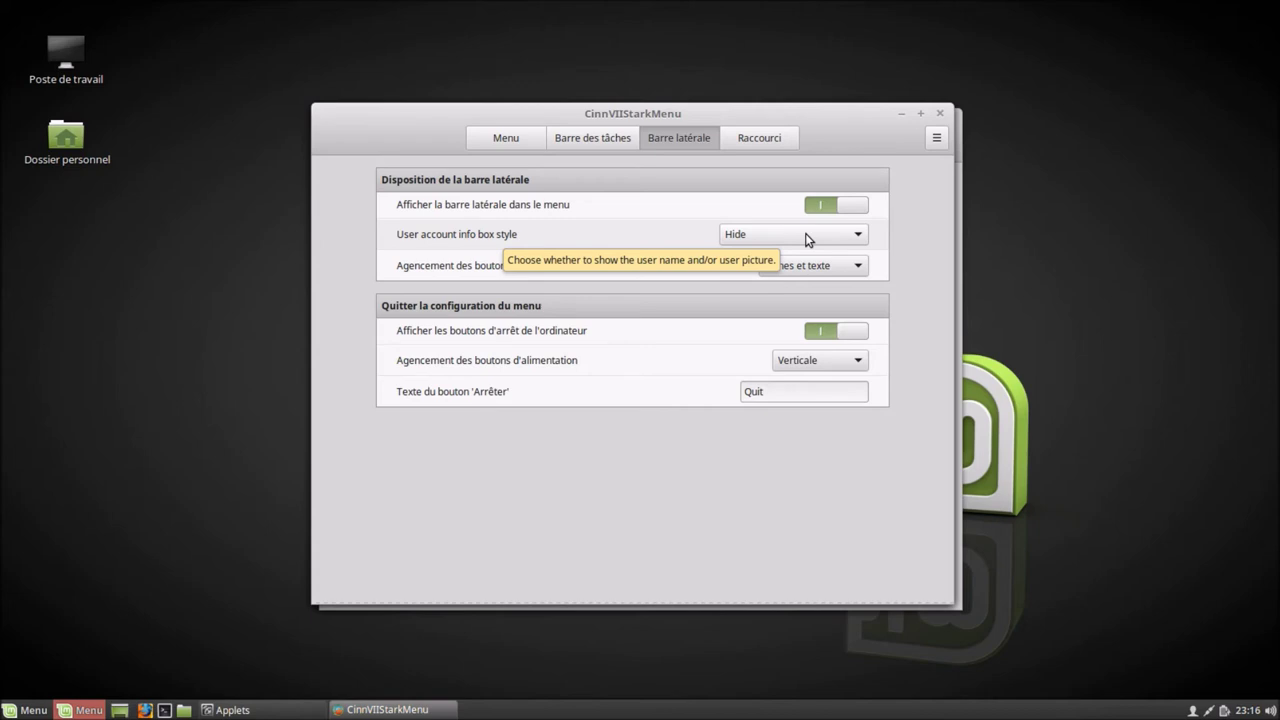
# Set the user account info box style to "User picture and user name" and check the CinnVIIStarkMenu's sidebar.
pyautogui.click(808, 236)
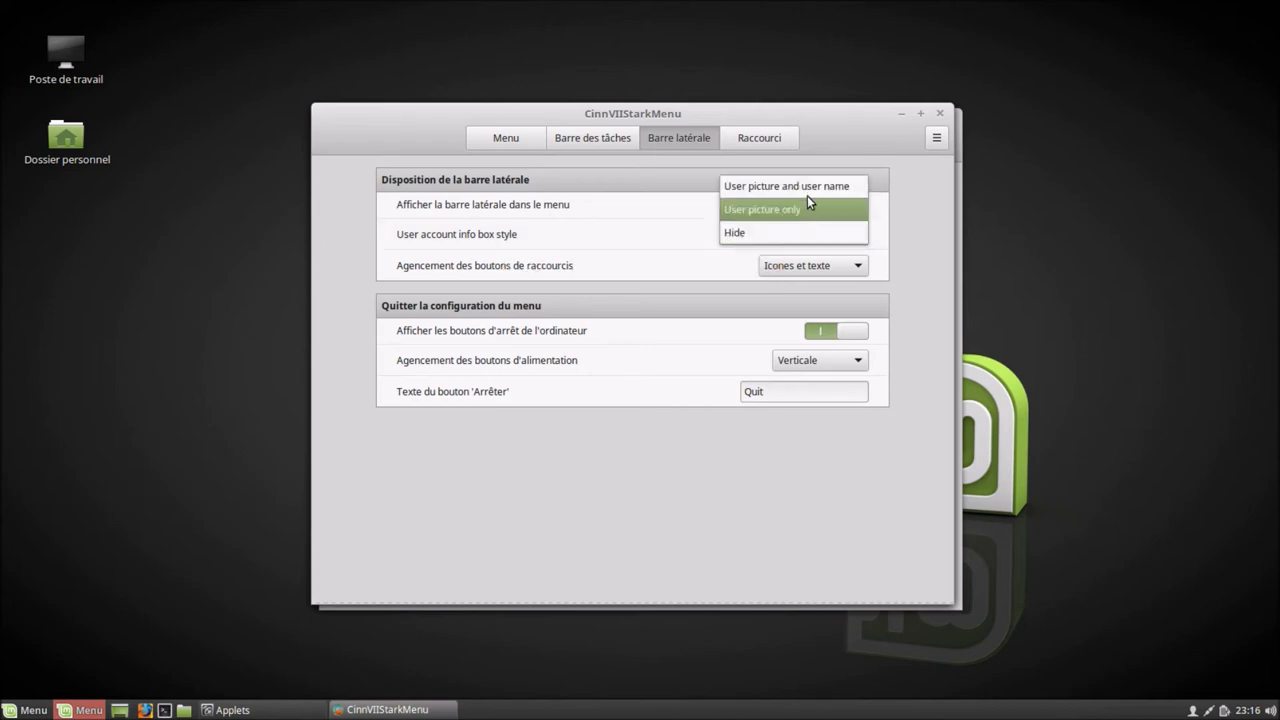
pyautogui.click(807, 185)
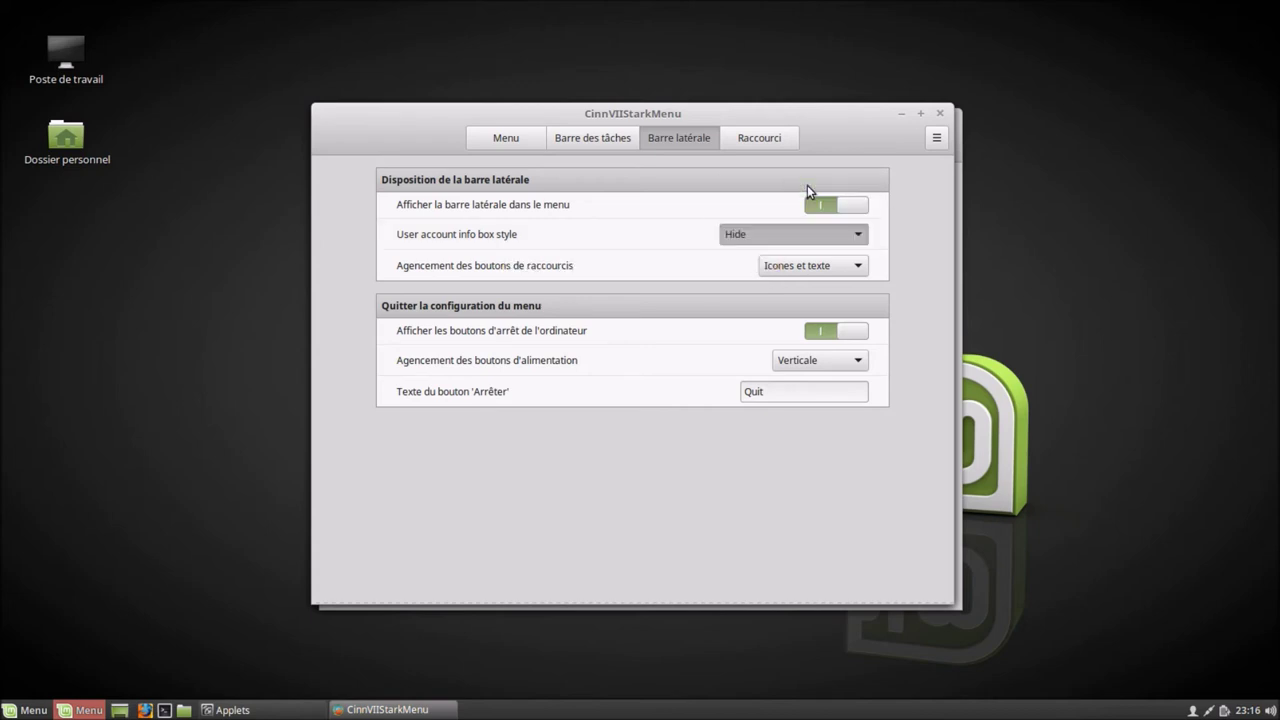
pyautogui.click(90, 710)
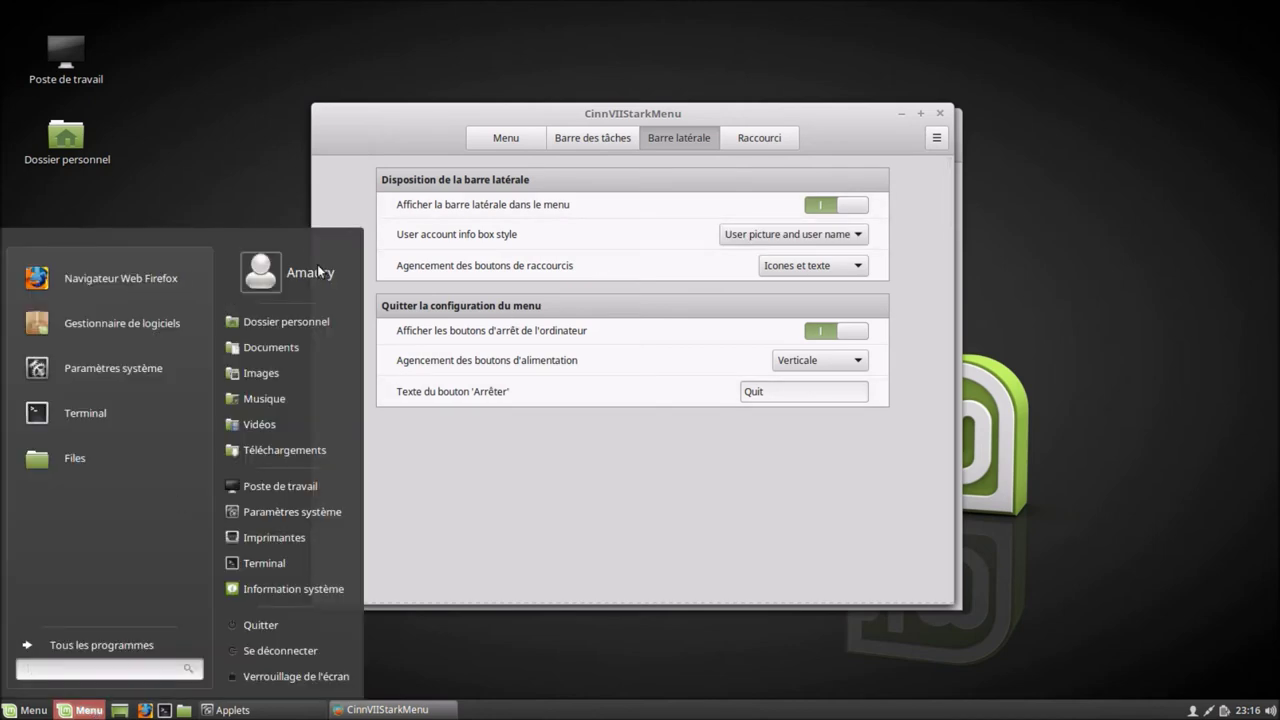
pyautogui.click(738, 233)
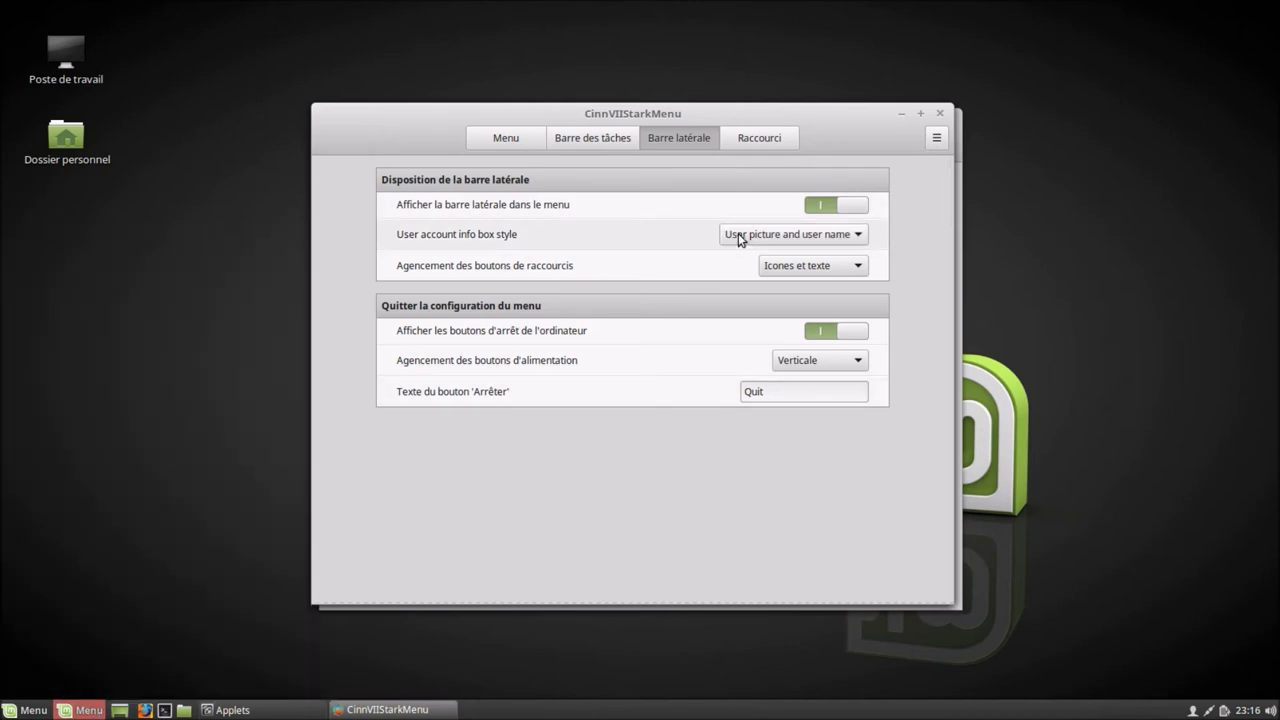
# Set the user account info box style to "User picture only" and check how the CinnVIIStarkMenu's sidebar looks.
pyautogui.click(738, 233)
pyautogui.click(748, 256)
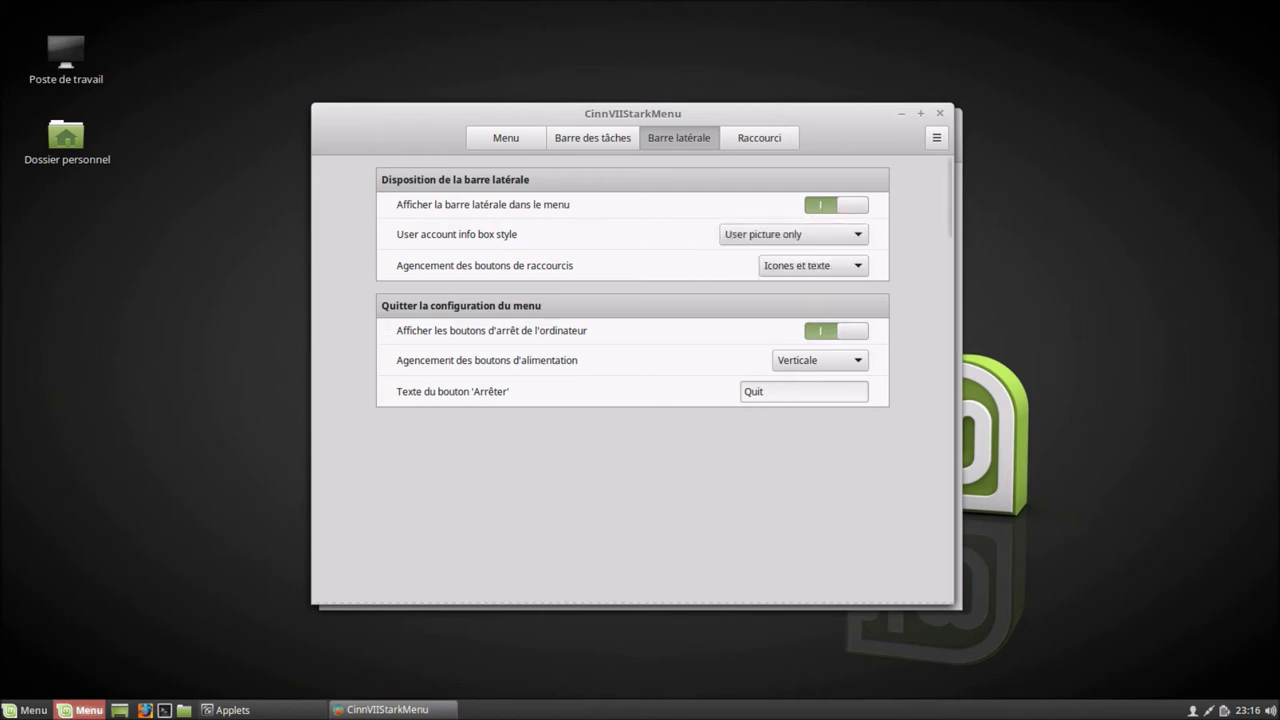
pyautogui.click(77, 712)
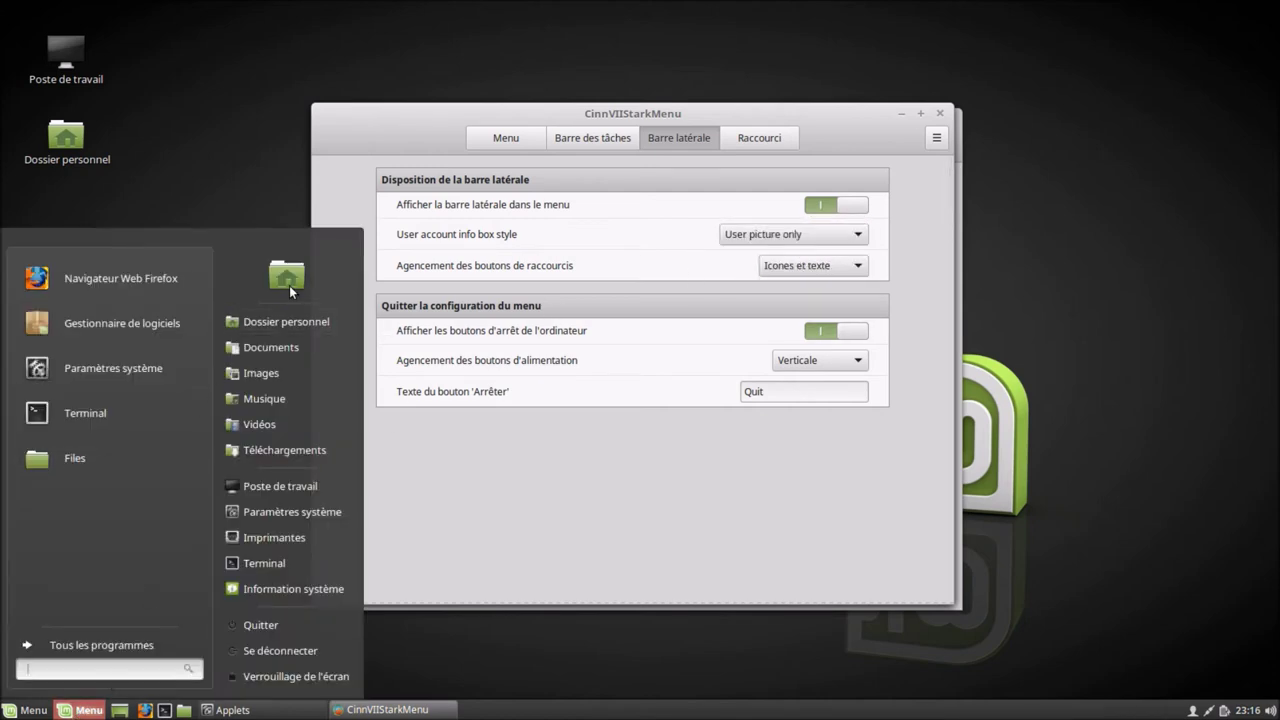
pyautogui.click(779, 240)
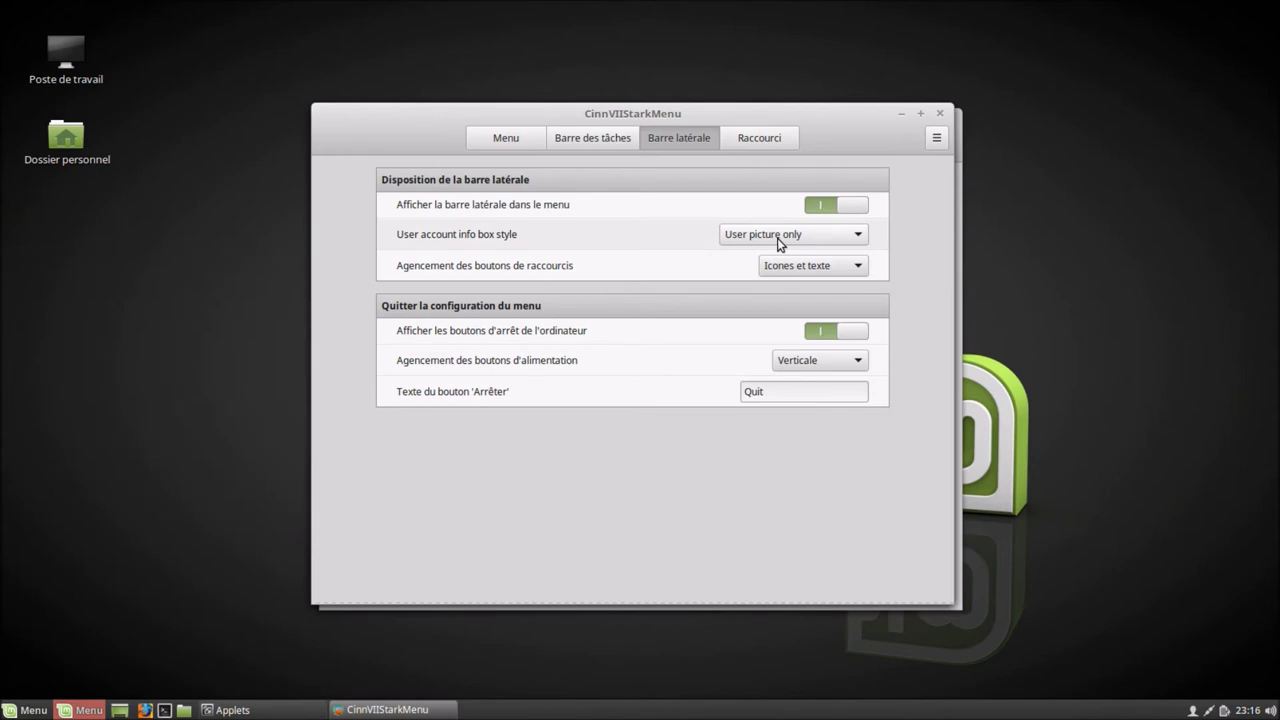
# Set the user account info box style to "Hide" and check how the CinnVIIStarkMenu's sidebar looks.
pyautogui.click(779, 240)
pyautogui.click(771, 254)
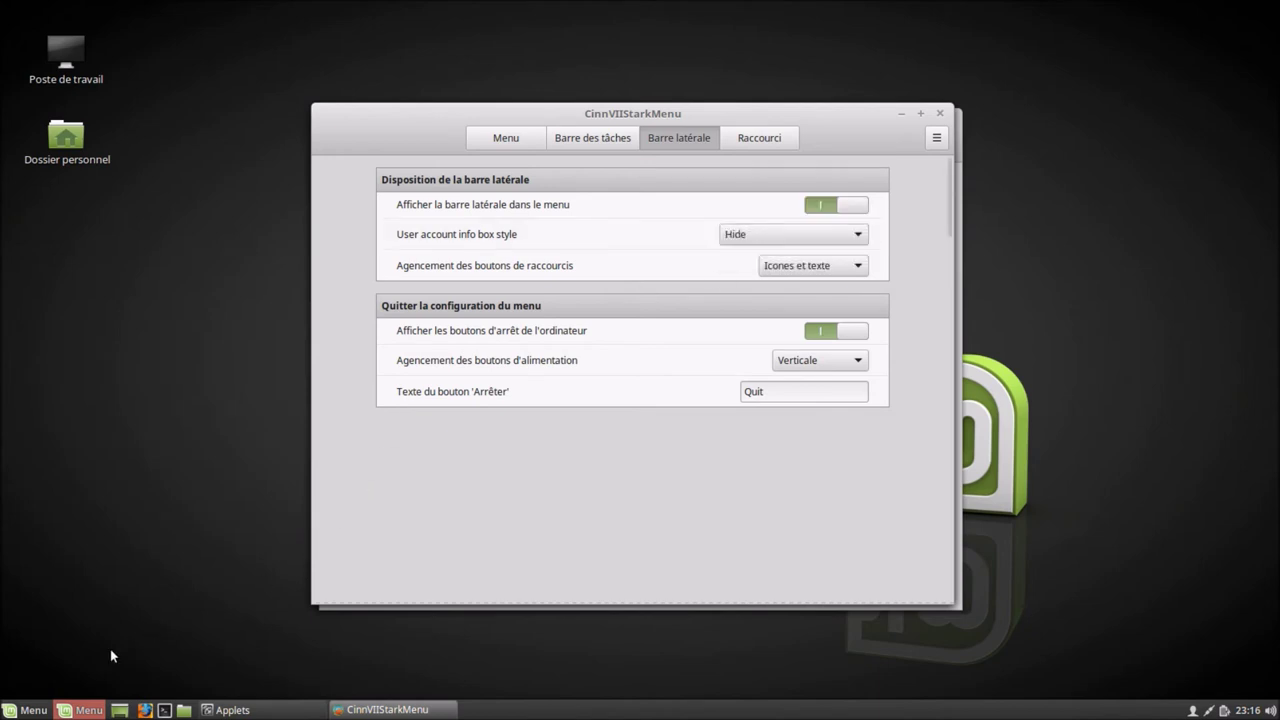
pyautogui.click(80, 712)
pyautogui.click(80, 712)
# Set the user account info box style to "User picture and user name" and check the CinnVIIStarkMenu's sidebar.
pyautogui.click(731, 236)
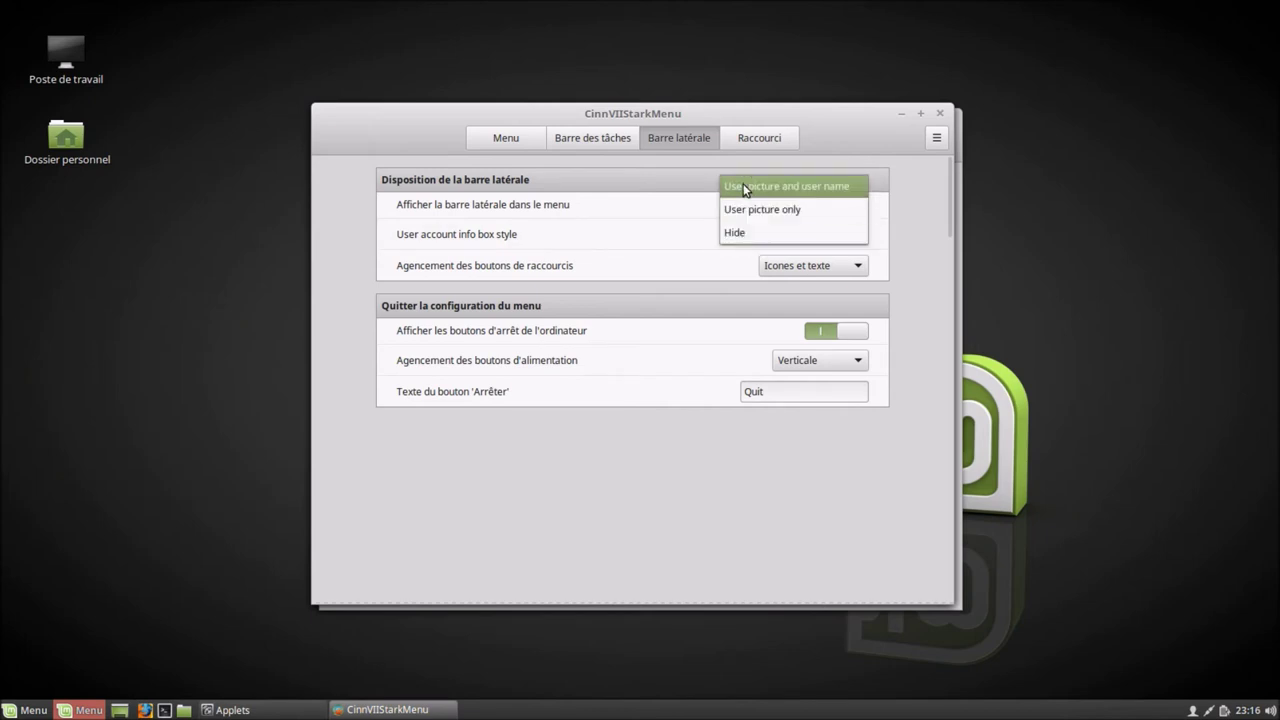
pyautogui.click(749, 186)
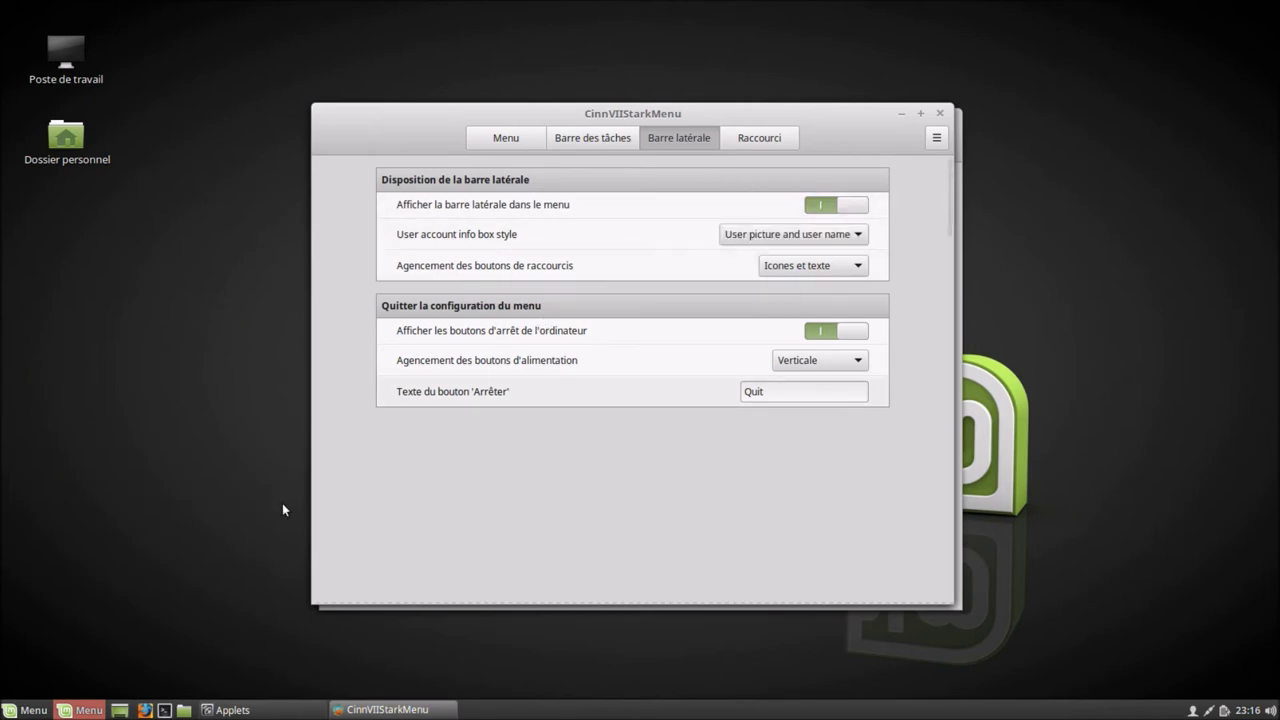
pyautogui.click(86, 711)
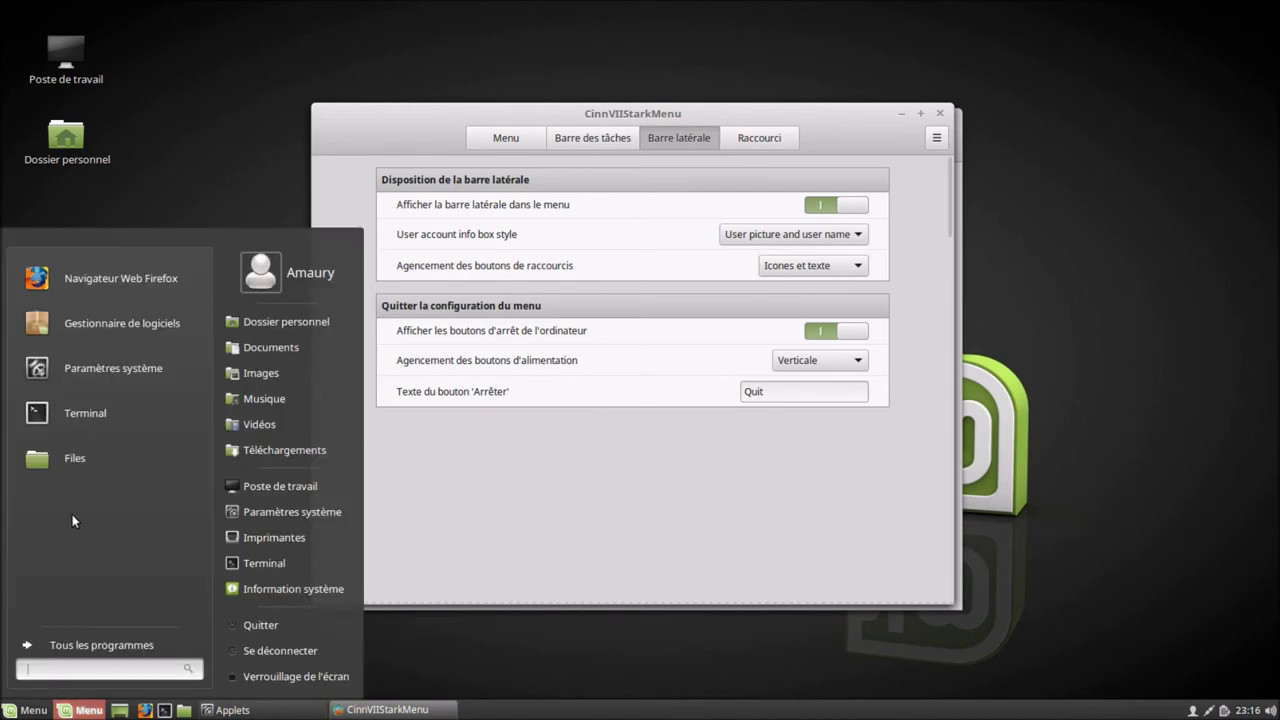
pyautogui.click(848, 266)
# Set the sidebar's shortcut button layout to "Icônes uniquement" and check the CinnVIIStarkMenu.
pyautogui.click(848, 266)
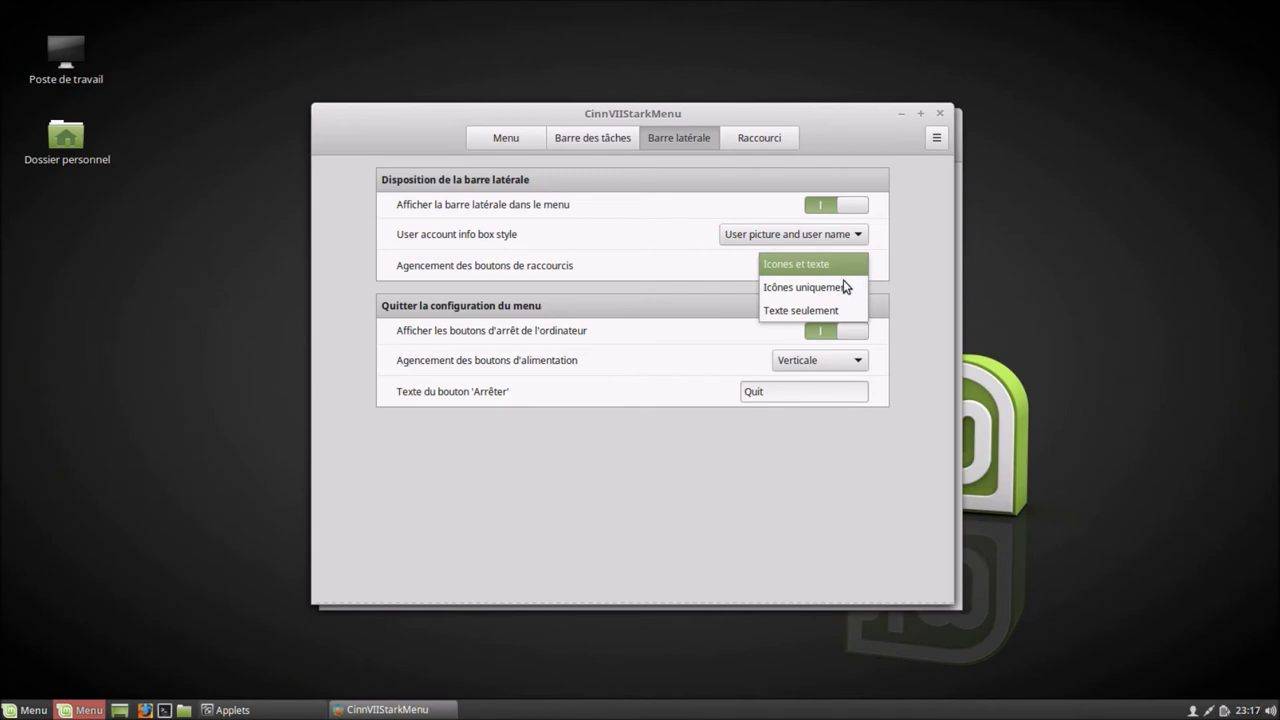
pyautogui.click(843, 282)
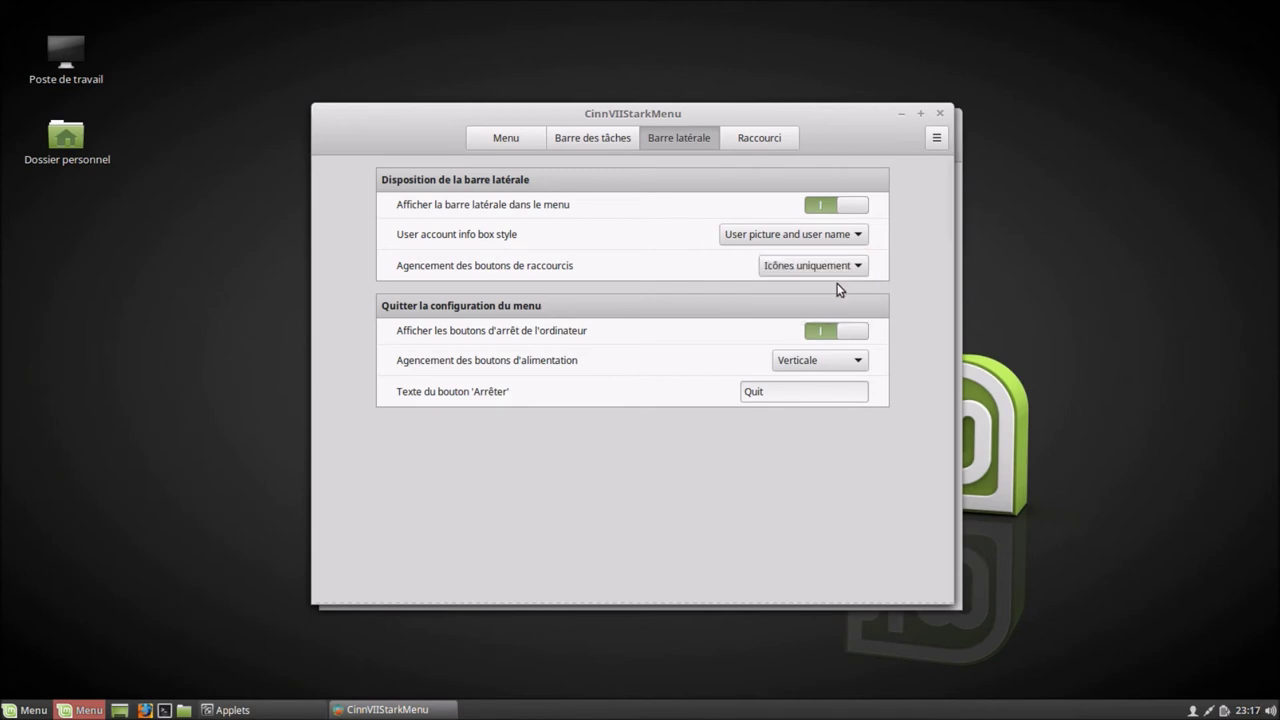
pyautogui.click(88, 709)
pyautogui.click(88, 709)
pyautogui.click(88, 709)
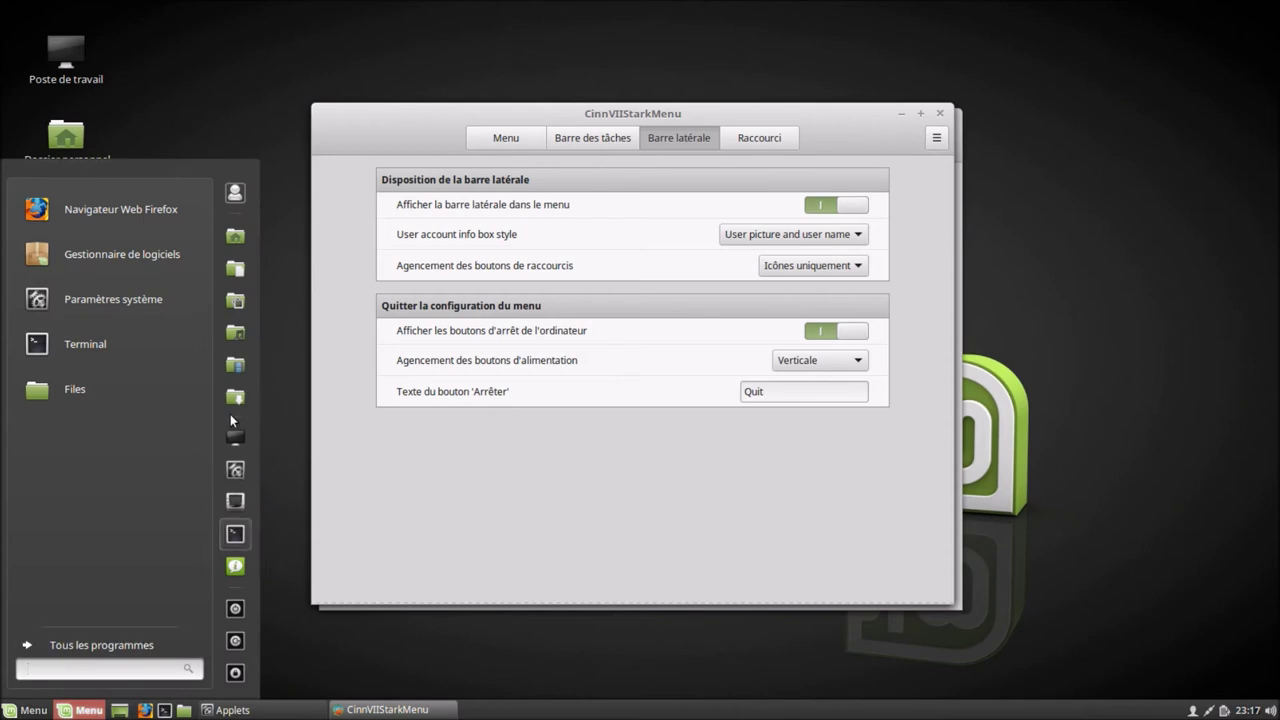
pyautogui.click(791, 268)
# Set the sidebar's shortcut button layout to "Texte seulement" and check the CinnVIIStarkMenu.
pyautogui.click(791, 268)
pyautogui.click(800, 286)
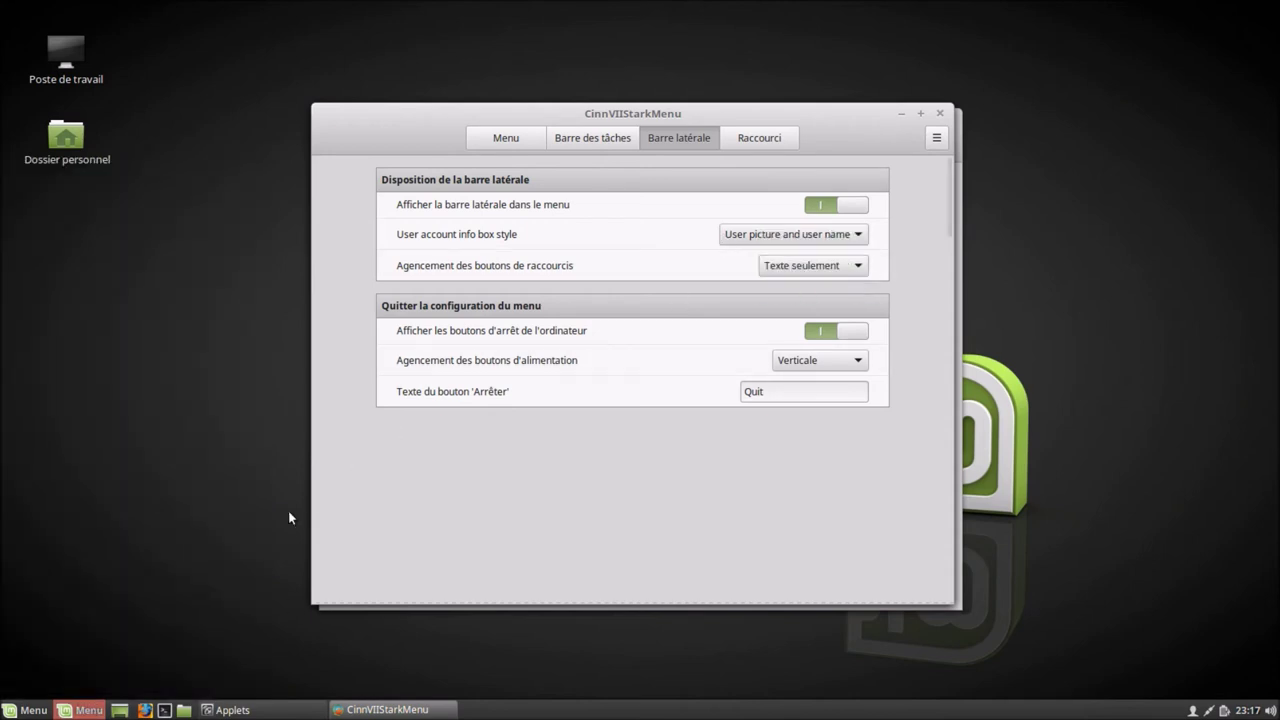
pyautogui.click(88, 710)
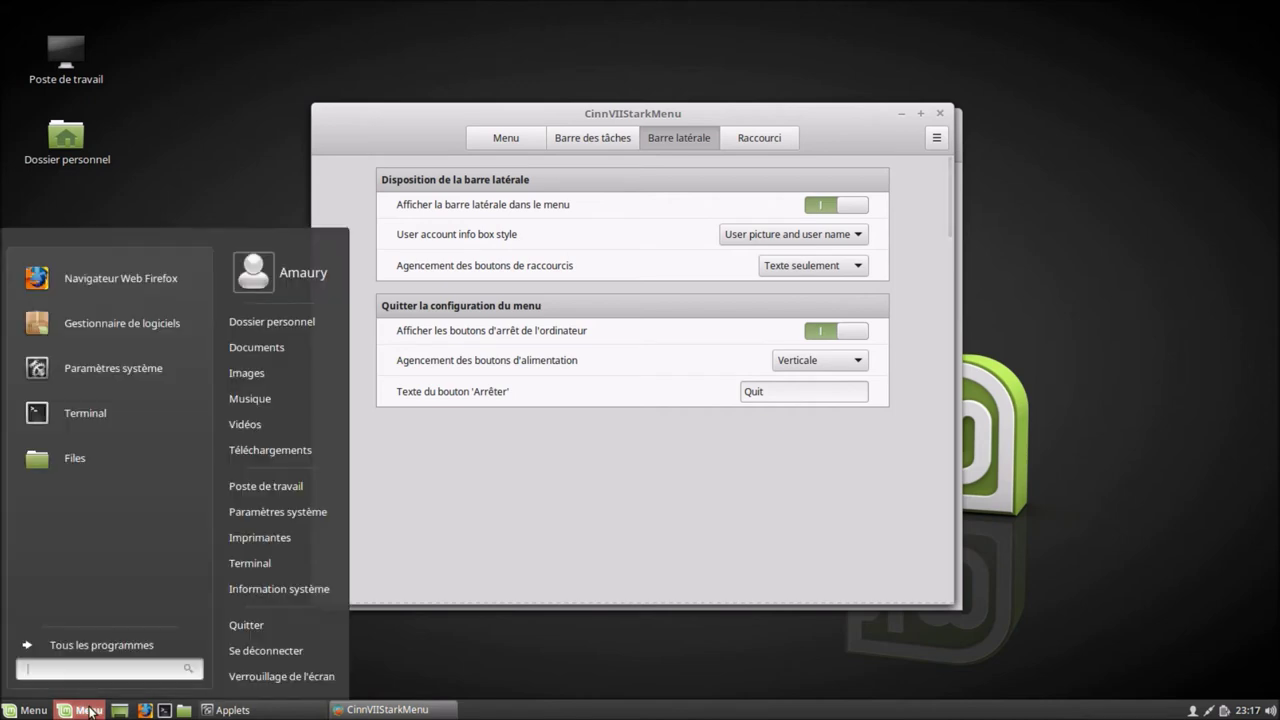
pyautogui.click(88, 710)
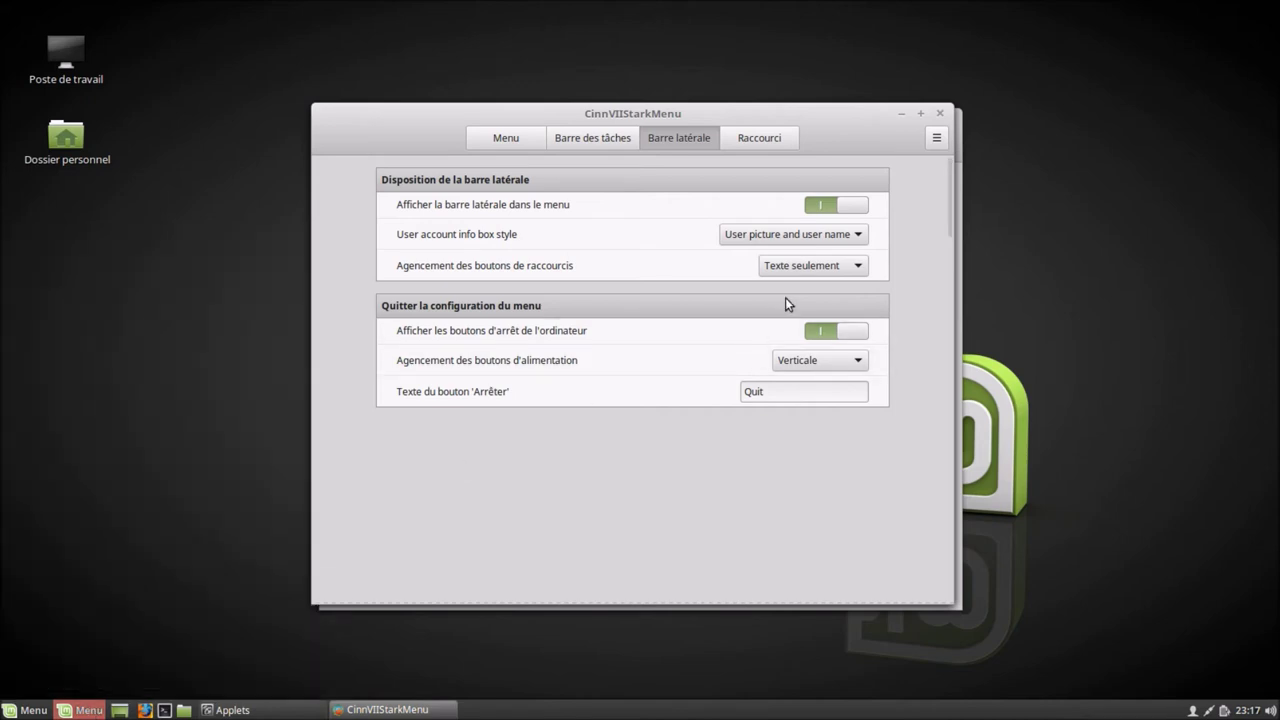
# Switch the sidebar's shortcut button layout back to "Icônes uniquement" and look at the CinnVIIStarkMenu again.
pyautogui.click(786, 266)
pyautogui.click(791, 241)
pyautogui.click(90, 710)
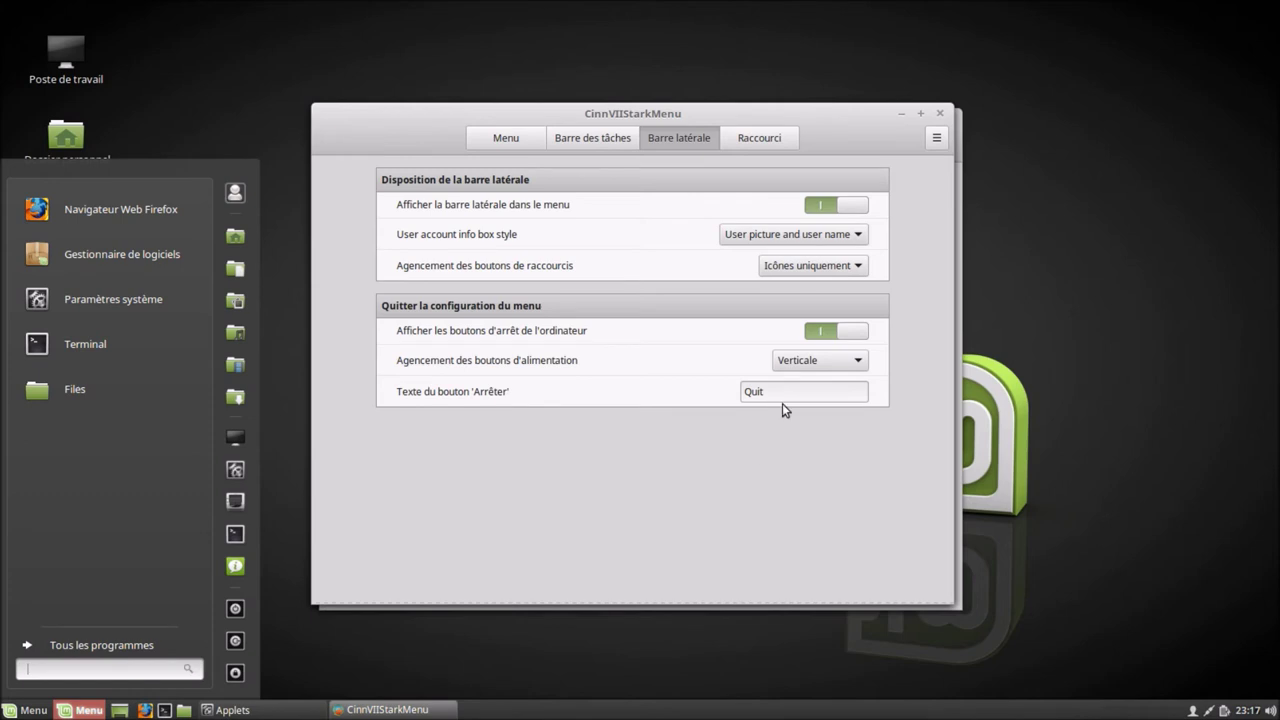
# Set the sidebar's shortcut button layout to "Icones et texte" and check the shutdown entries in the CinnVIIStarkMenu.
pyautogui.click(824, 269)
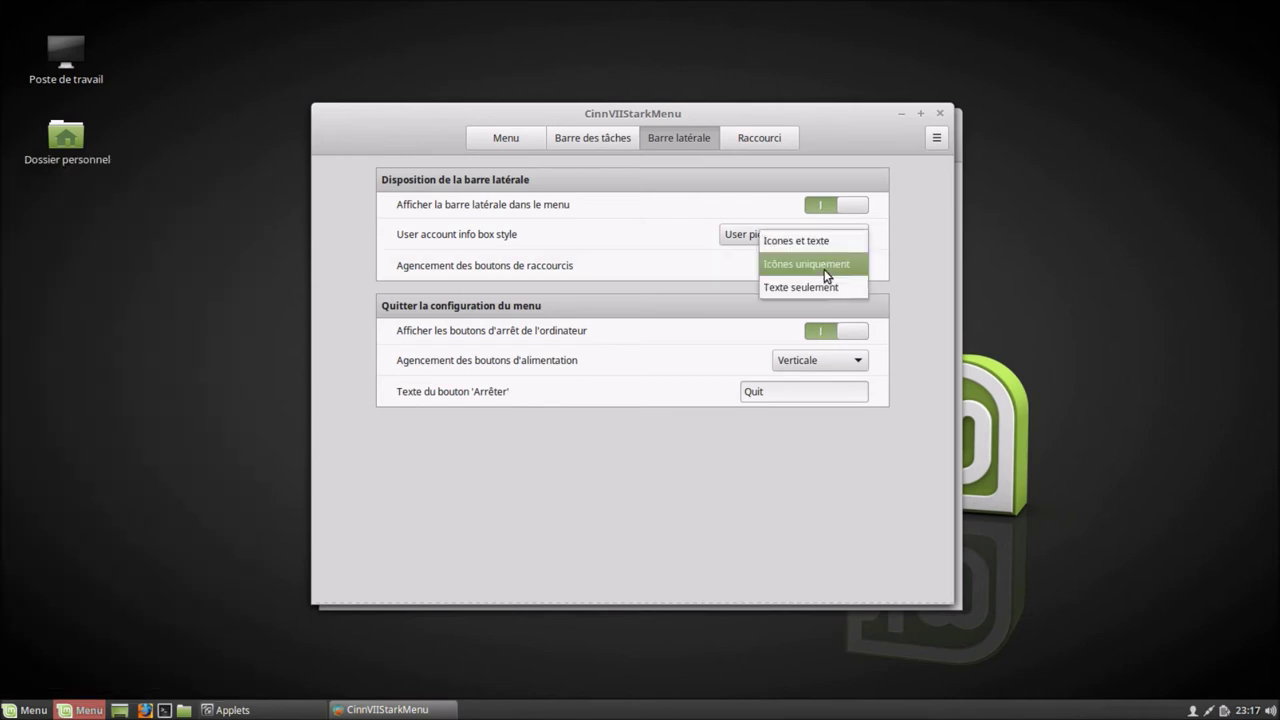
pyautogui.click(804, 244)
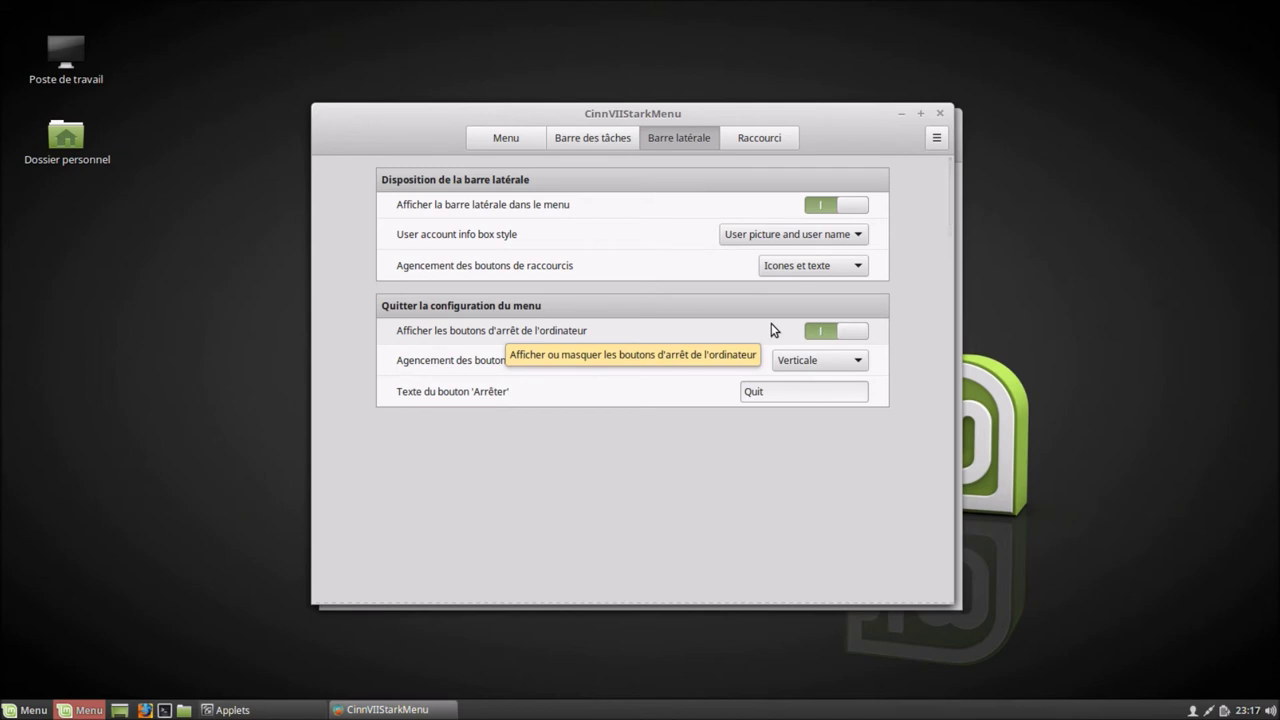
pyautogui.click(82, 712)
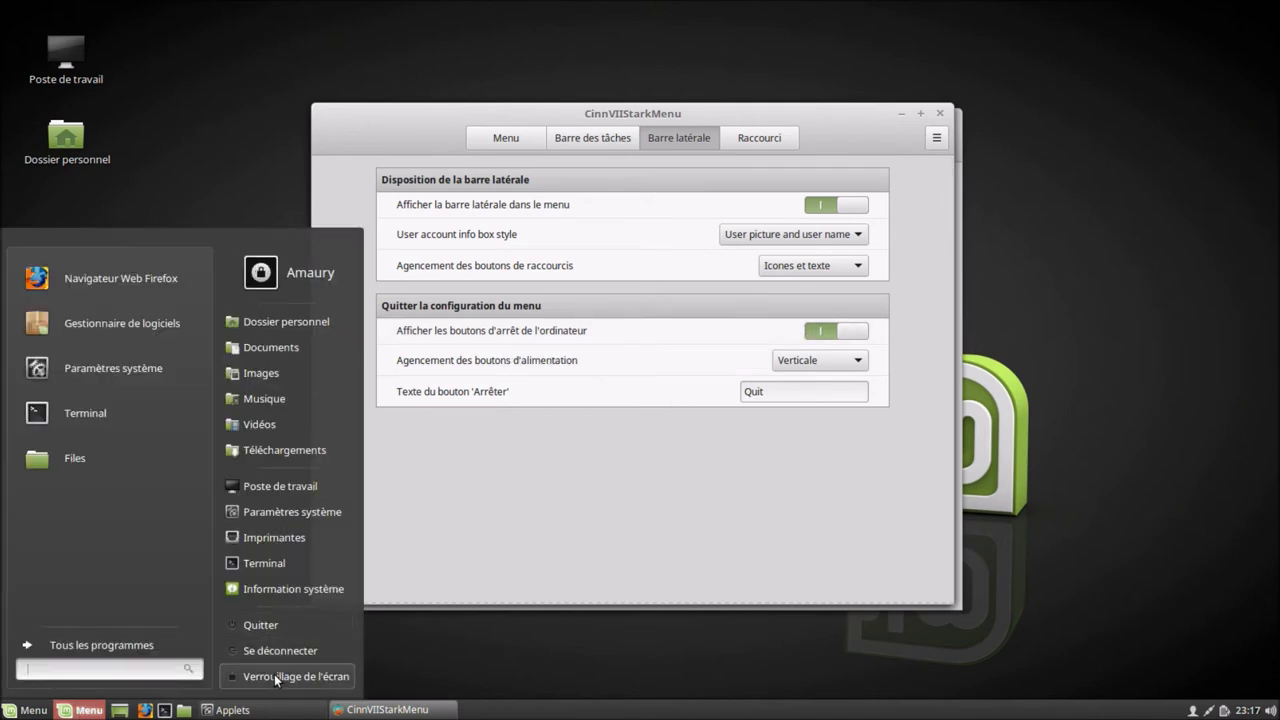
pyautogui.click(862, 338)
# Turn off the display of the computer shutdown buttons, check the CinnVIIStarkMenu without them, and turn them back on.
pyautogui.click(862, 336)
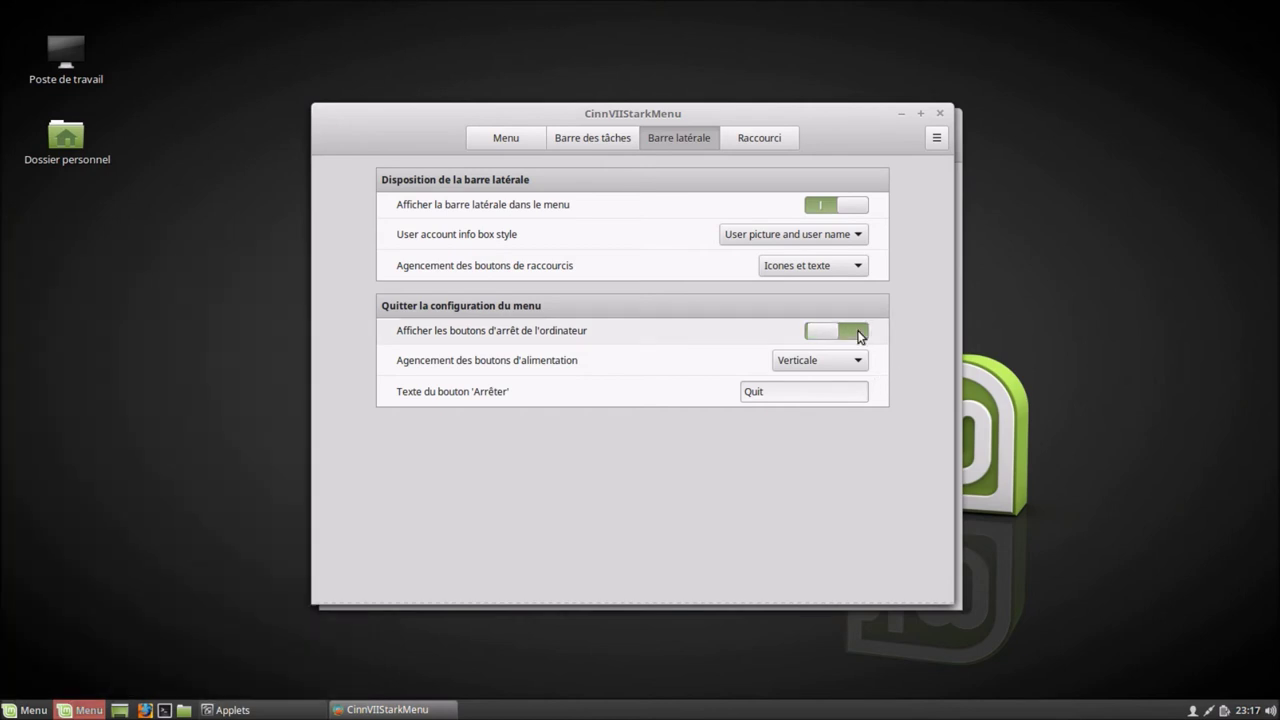
pyautogui.click(90, 712)
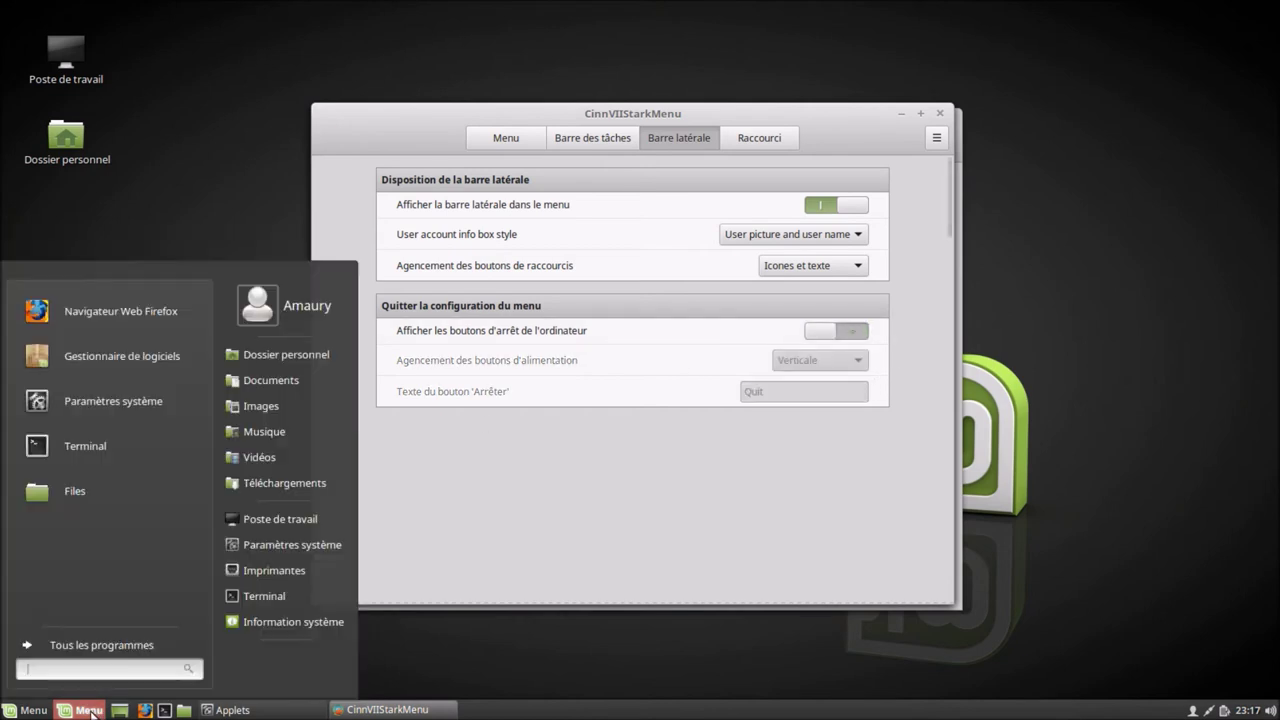
pyautogui.click(90, 712)
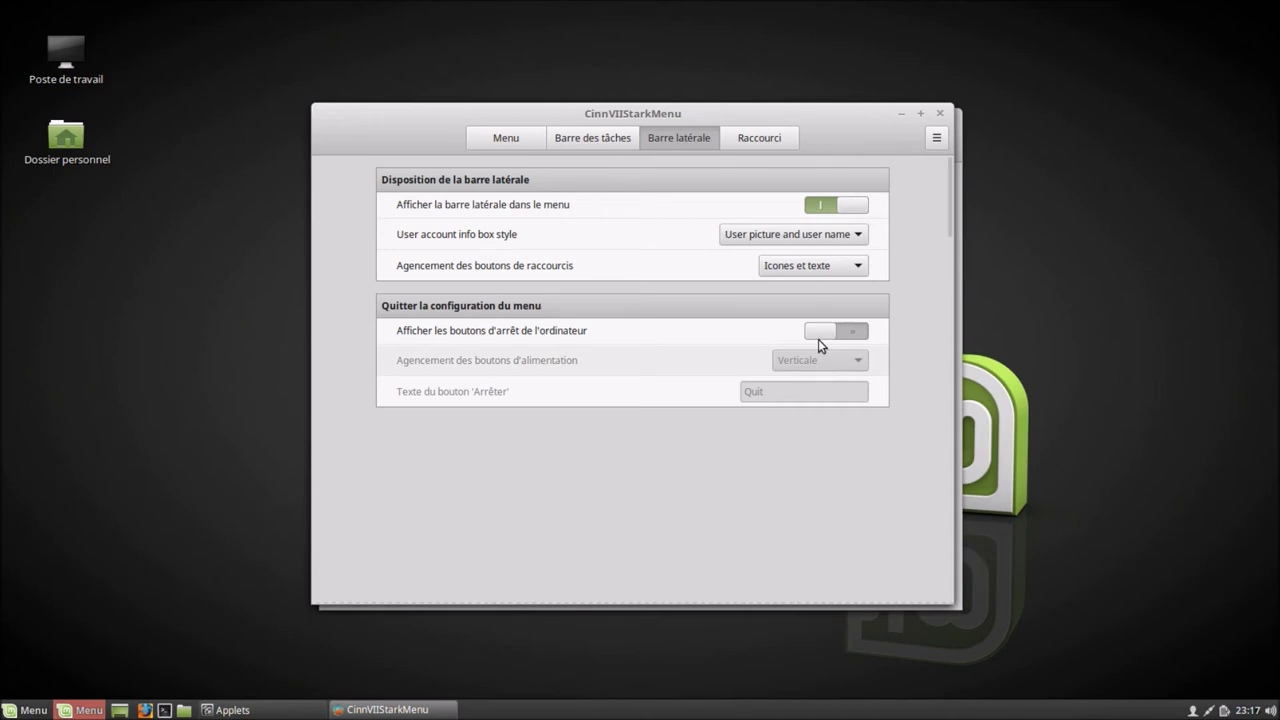
pyautogui.click(823, 333)
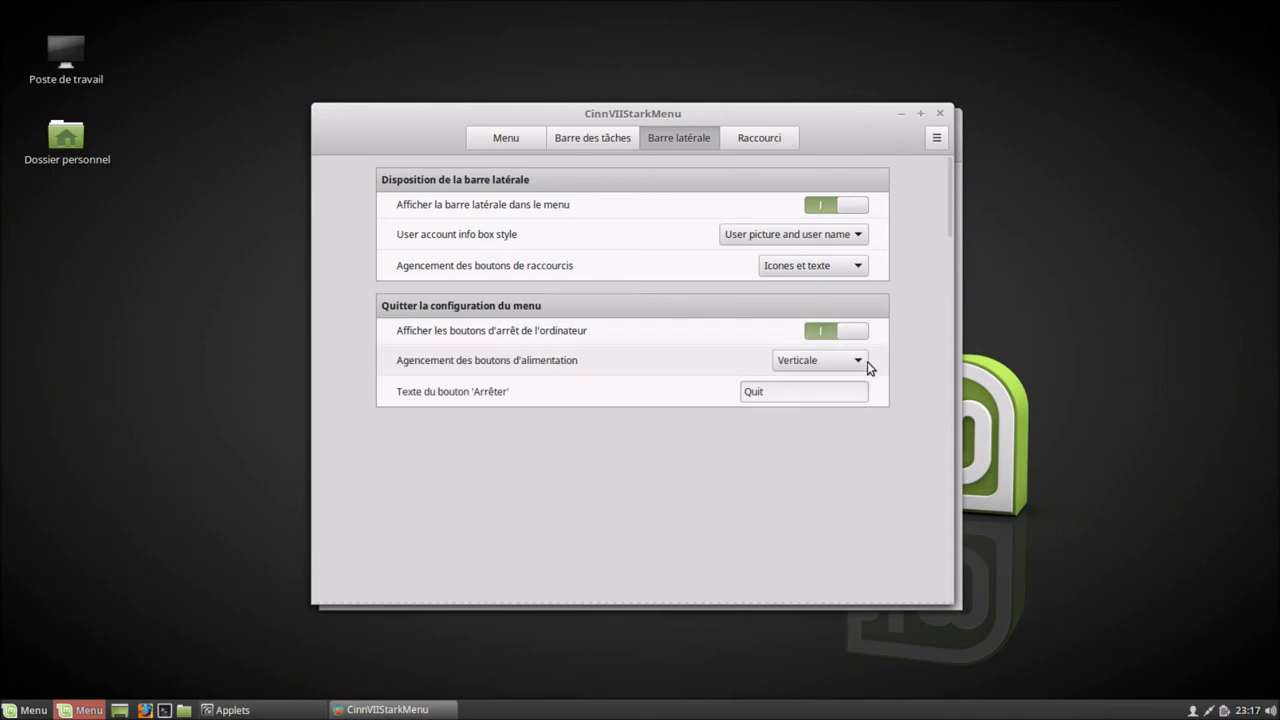
# Set the power button layout to "Liste déroulante" and expand and collapse the list beside Quitter in the CinnVIIStarkMenu.
pyautogui.click(854, 364)
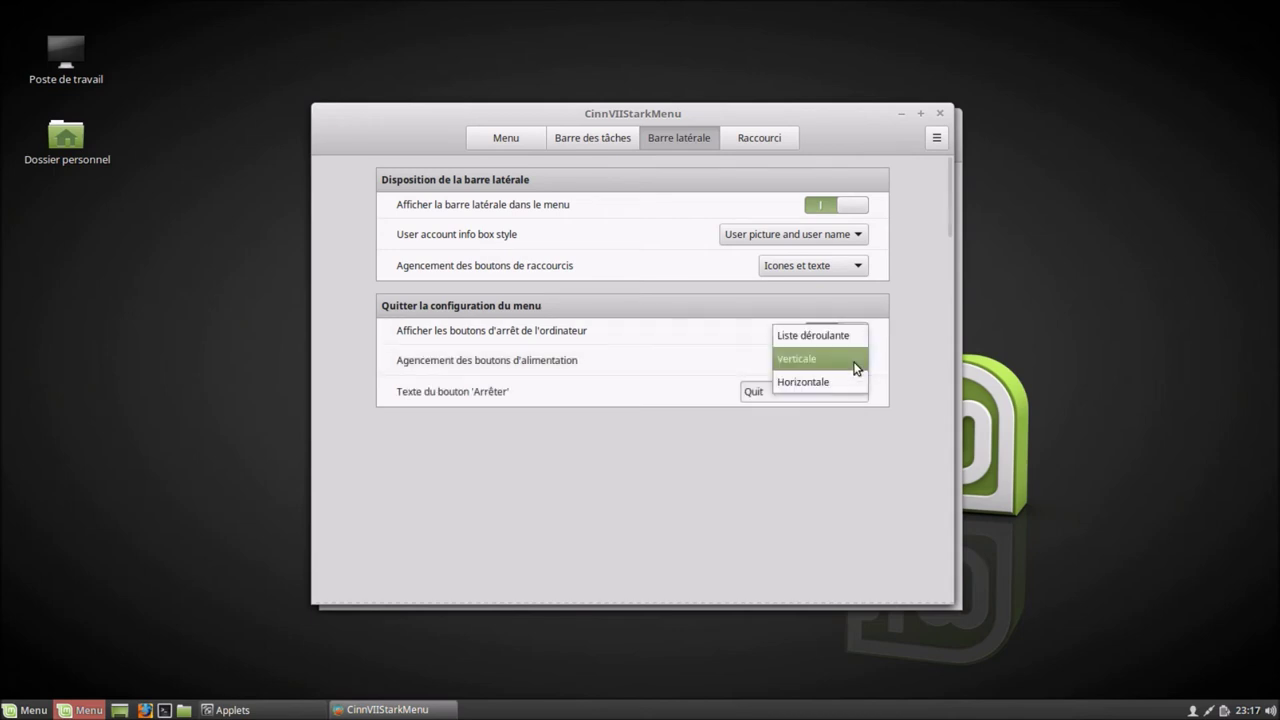
pyautogui.click(848, 338)
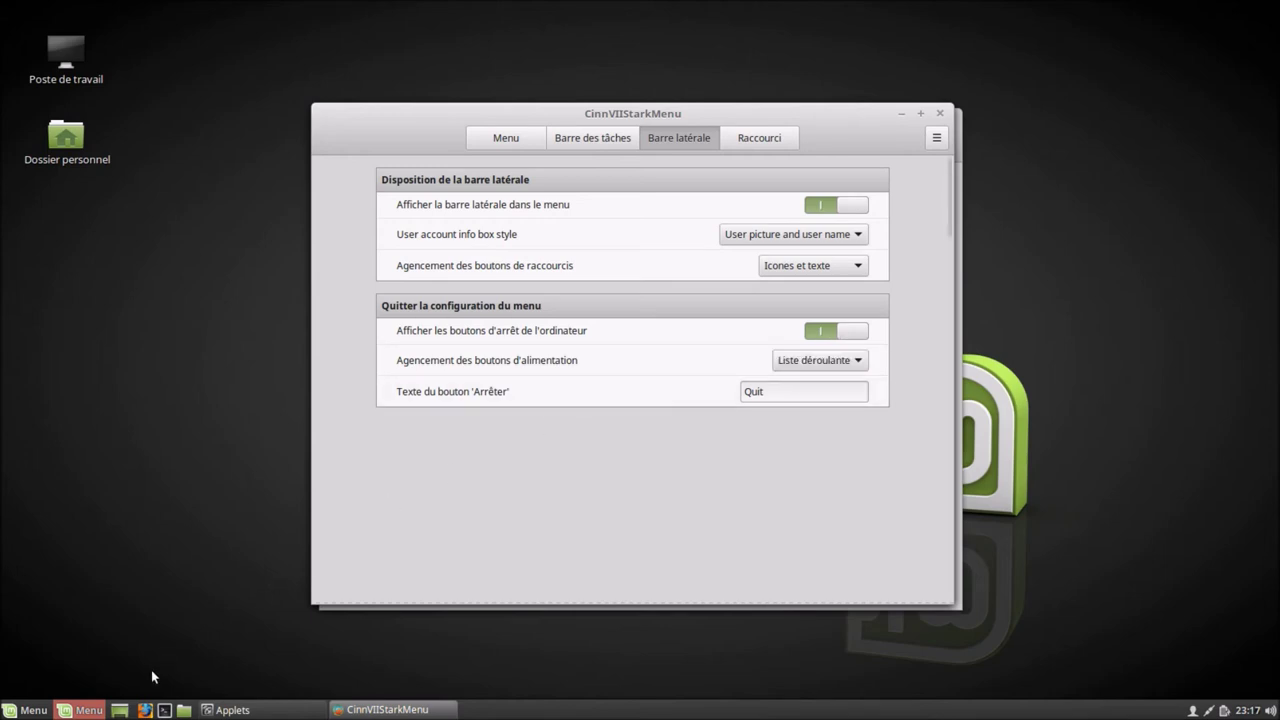
pyautogui.click(80, 710)
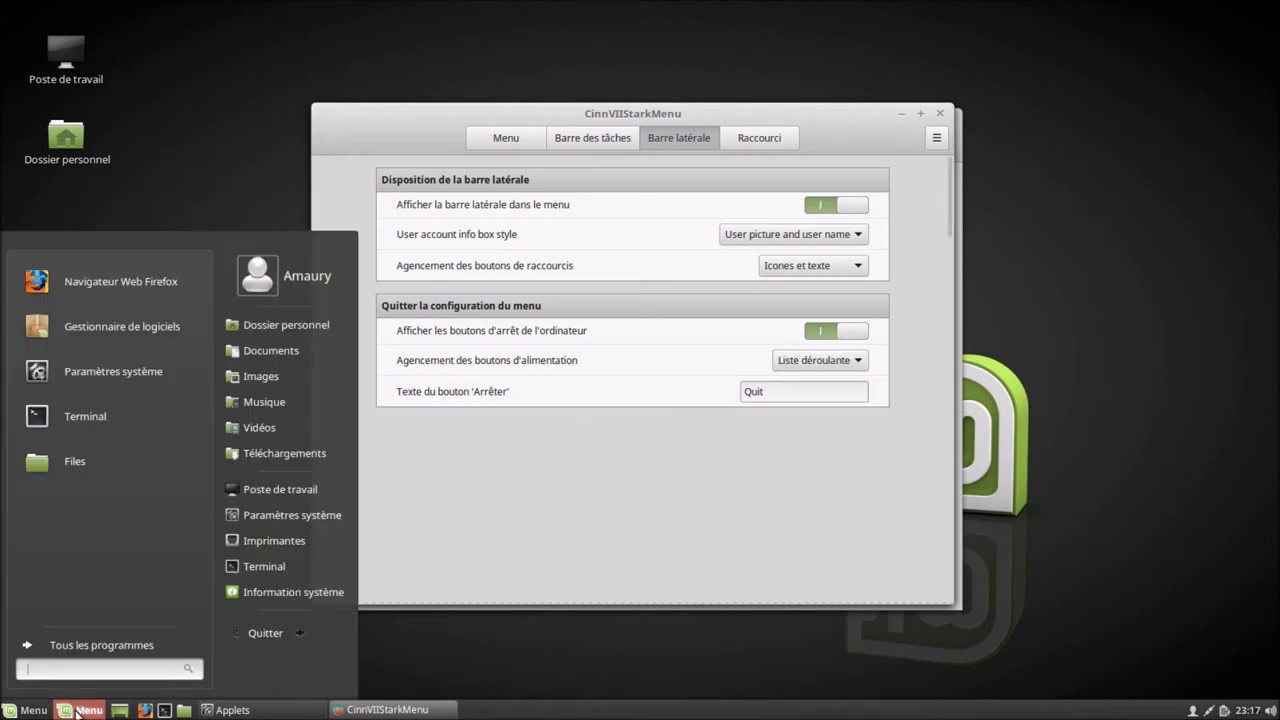
pyautogui.click(303, 633)
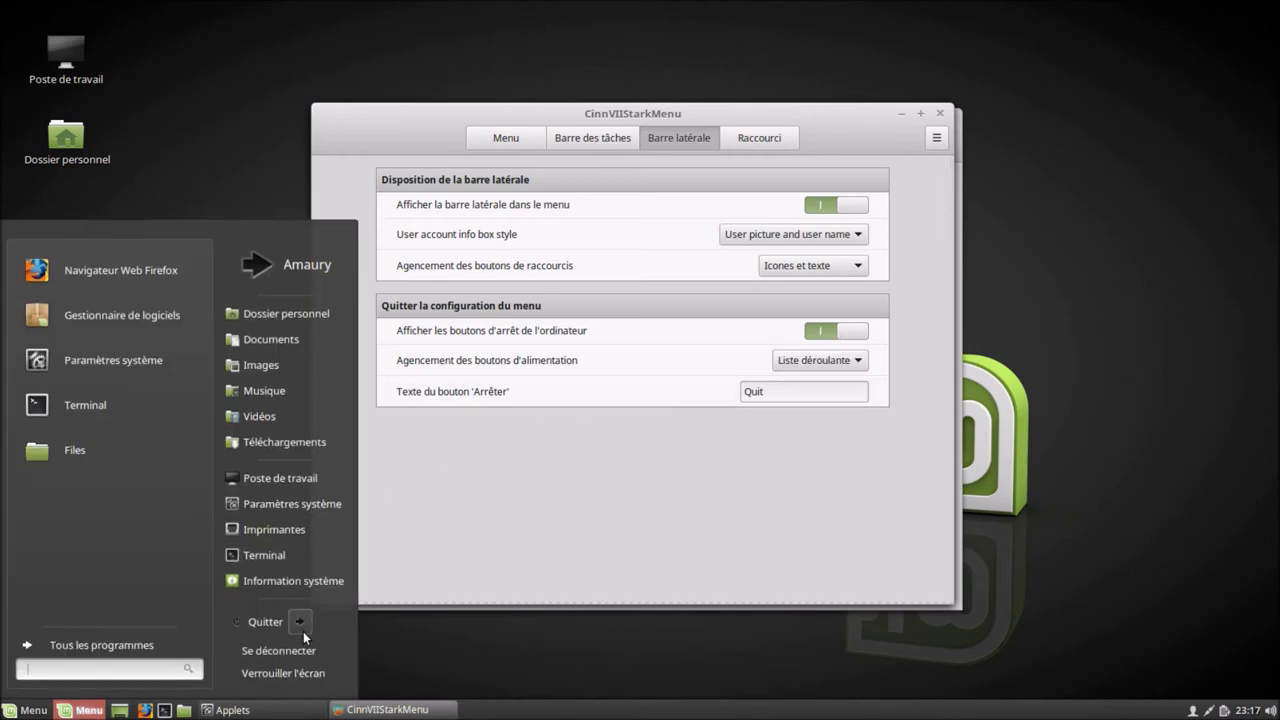
pyautogui.click(303, 633)
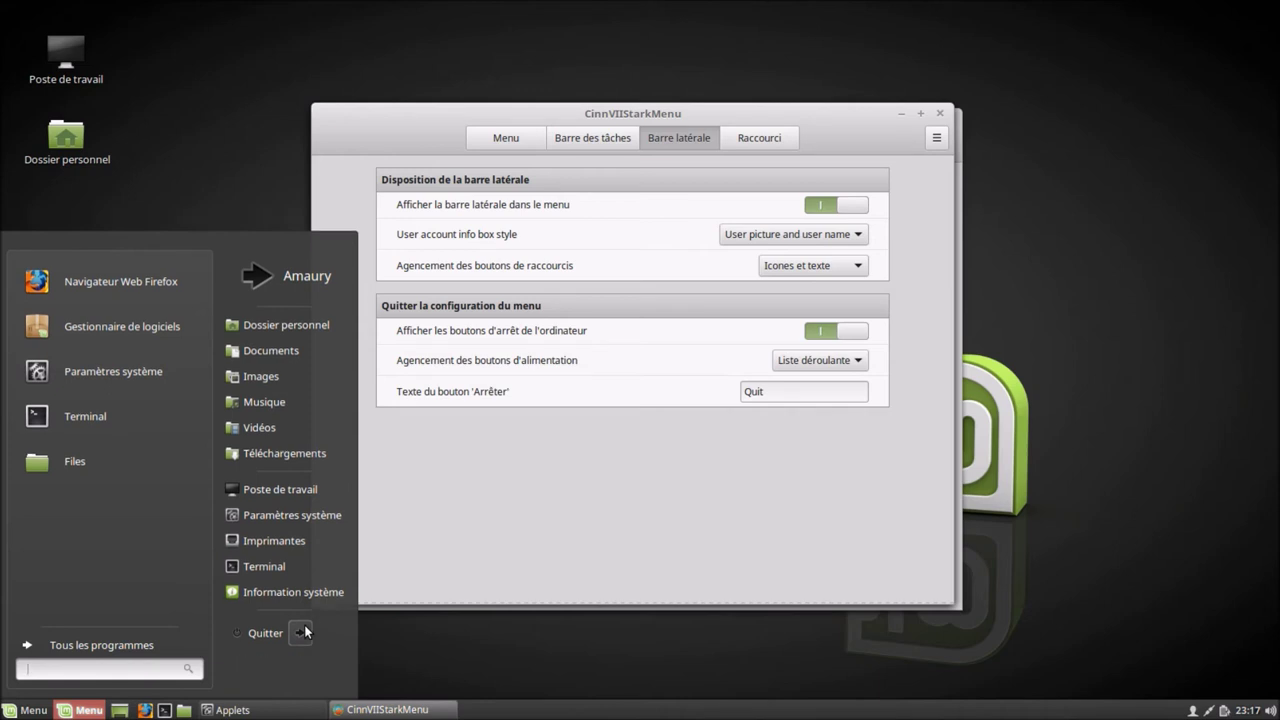
pyautogui.click(806, 361)
# Set the power button layout to "Horizontale", check the CinnVIIStarkMenu, and set the layout back to "Verticale".
pyautogui.click(806, 360)
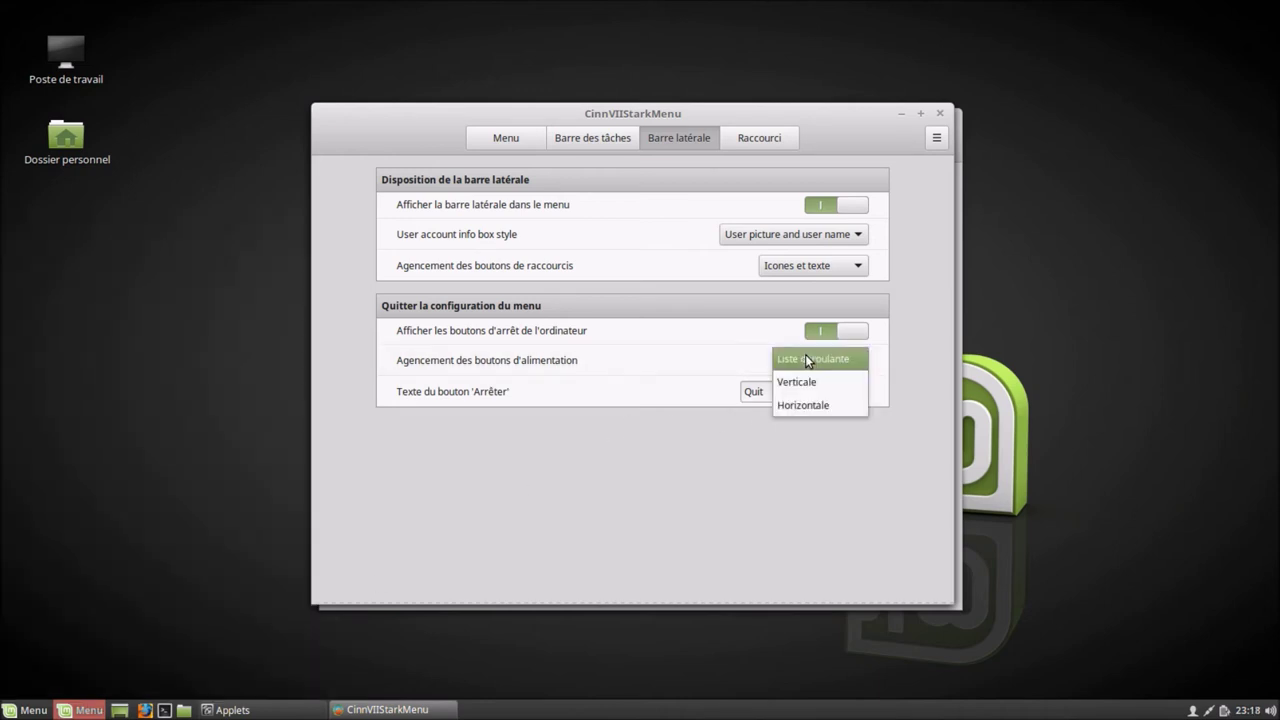
pyautogui.click(796, 406)
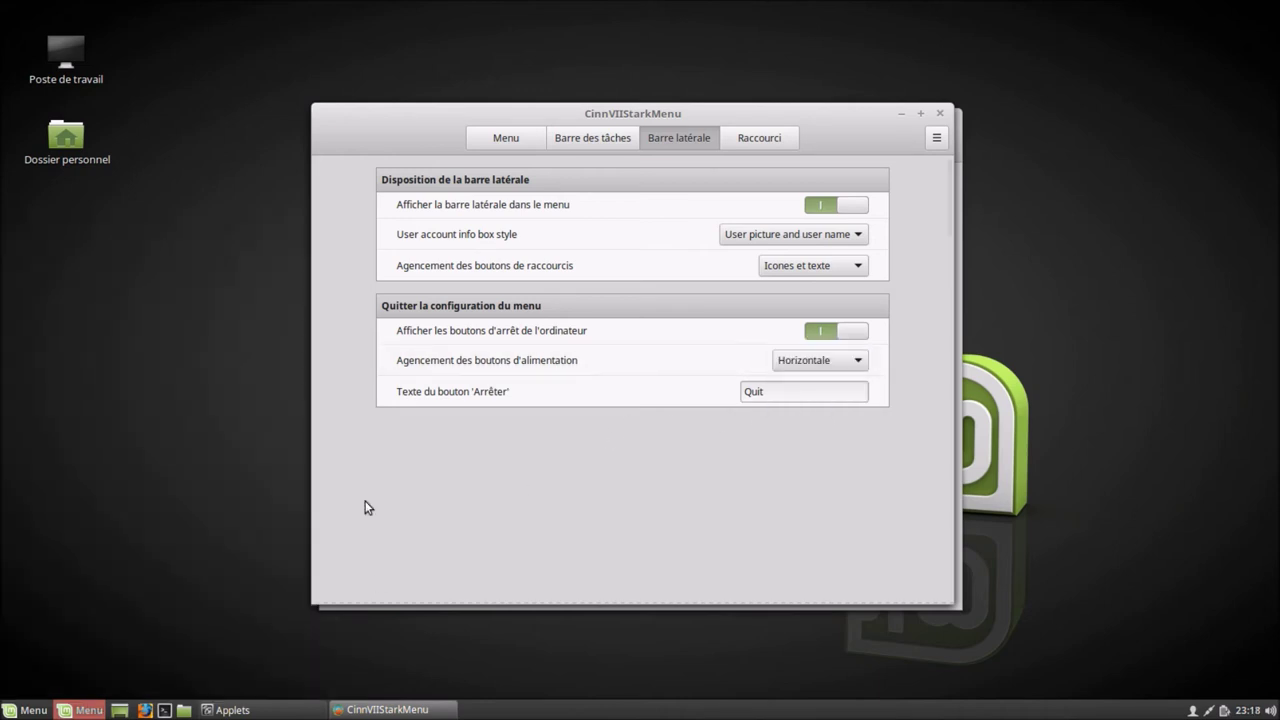
pyautogui.click(89, 710)
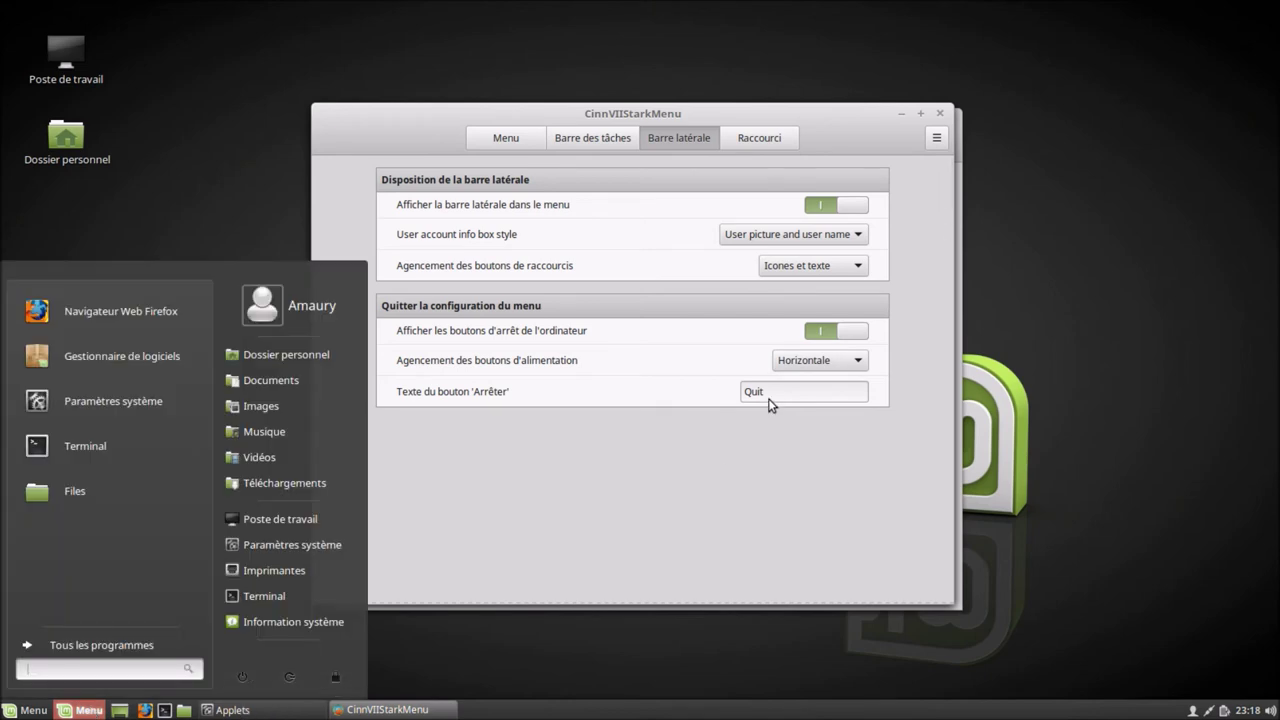
pyautogui.click(813, 360)
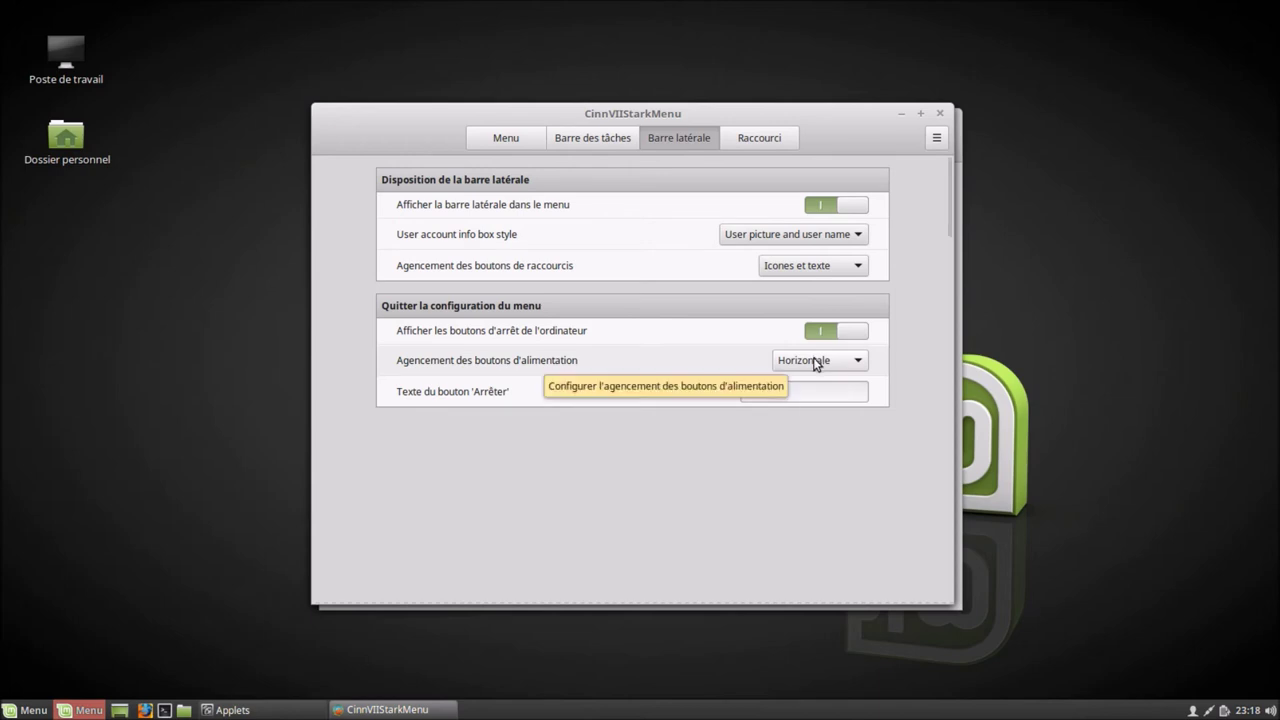
pyautogui.click(815, 358)
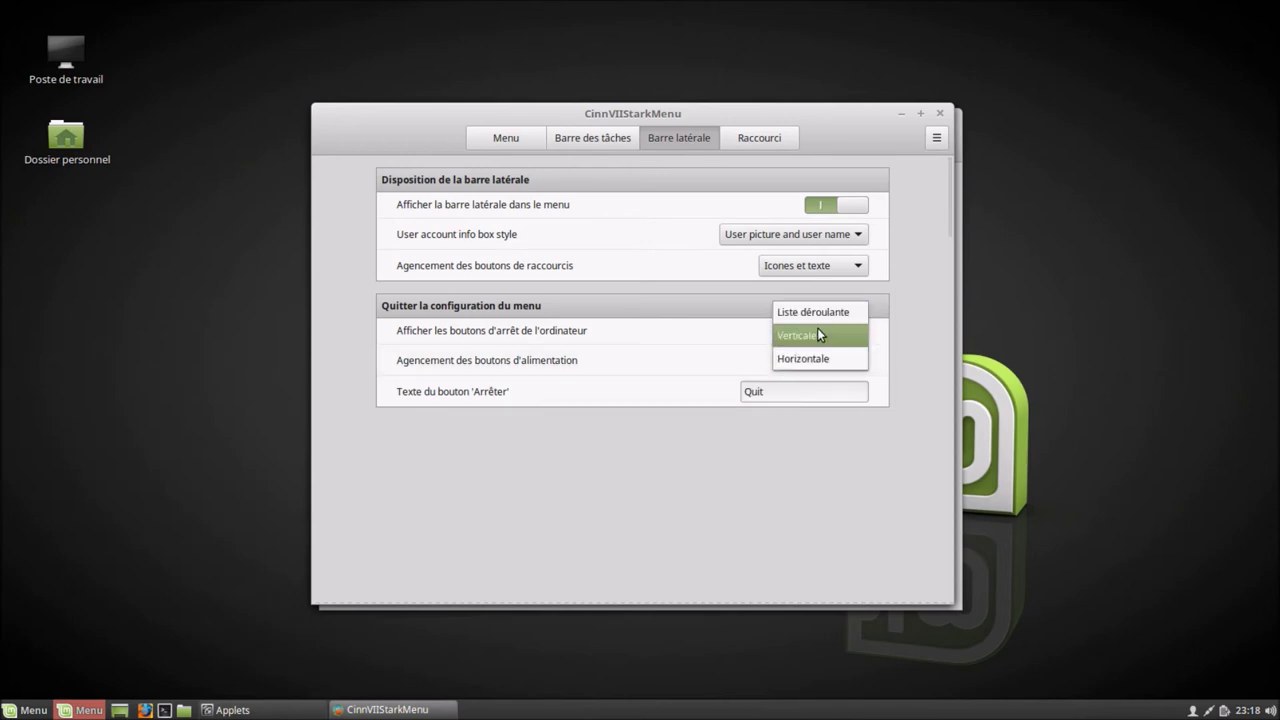
pyautogui.click(819, 333)
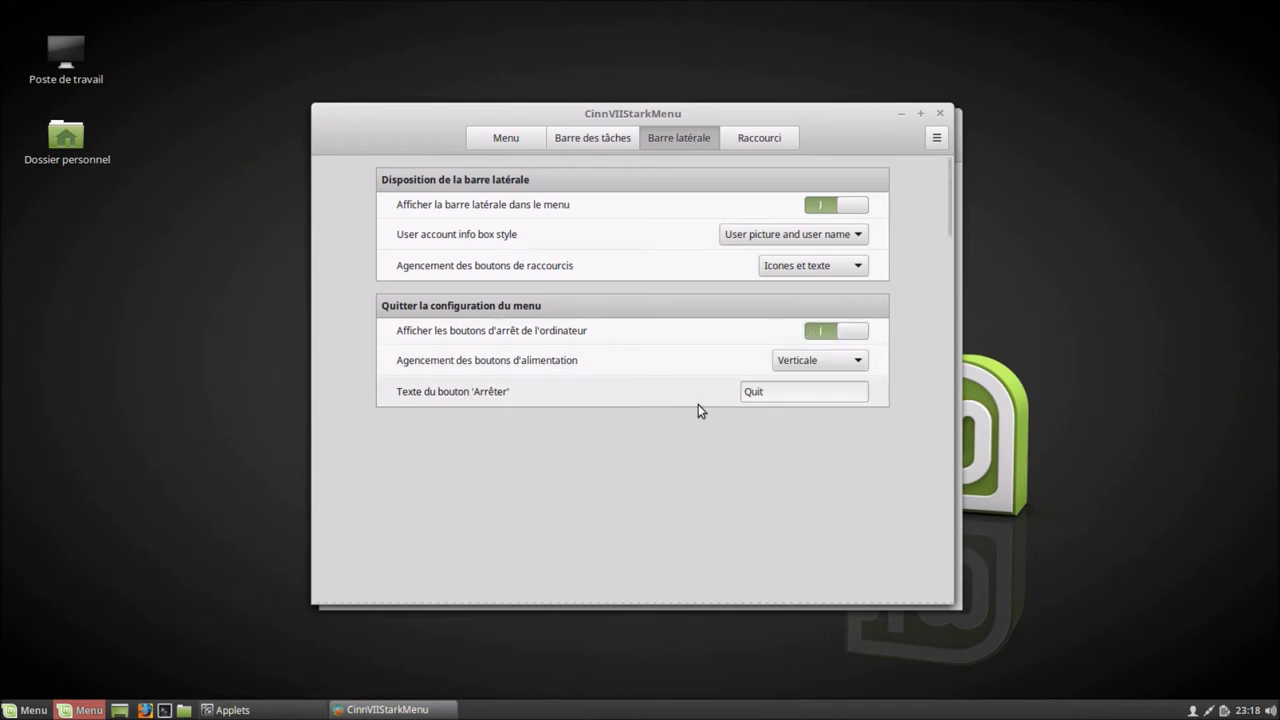
# Open CinnVIIStarkMenu's shortcut settings and look through the whole list of custom sidebar shortcuts.
pyautogui.click(745, 138)
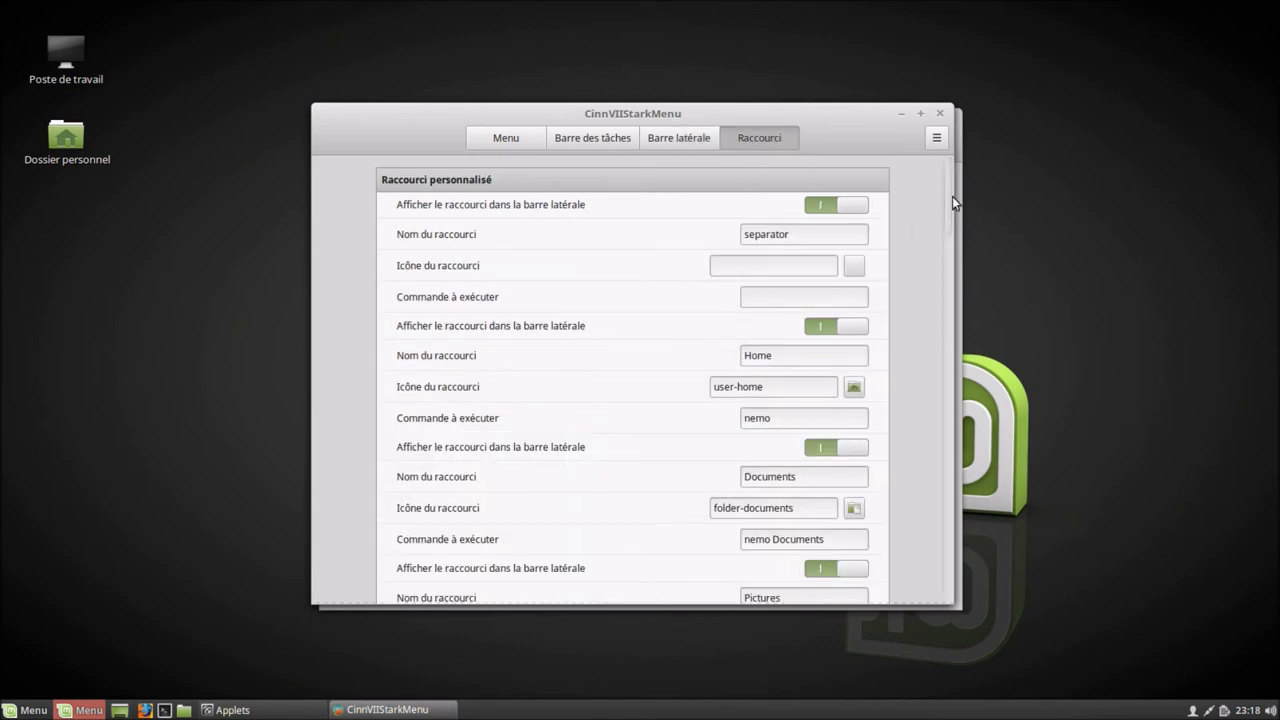
pyautogui.scroll(-15, 950, 191)
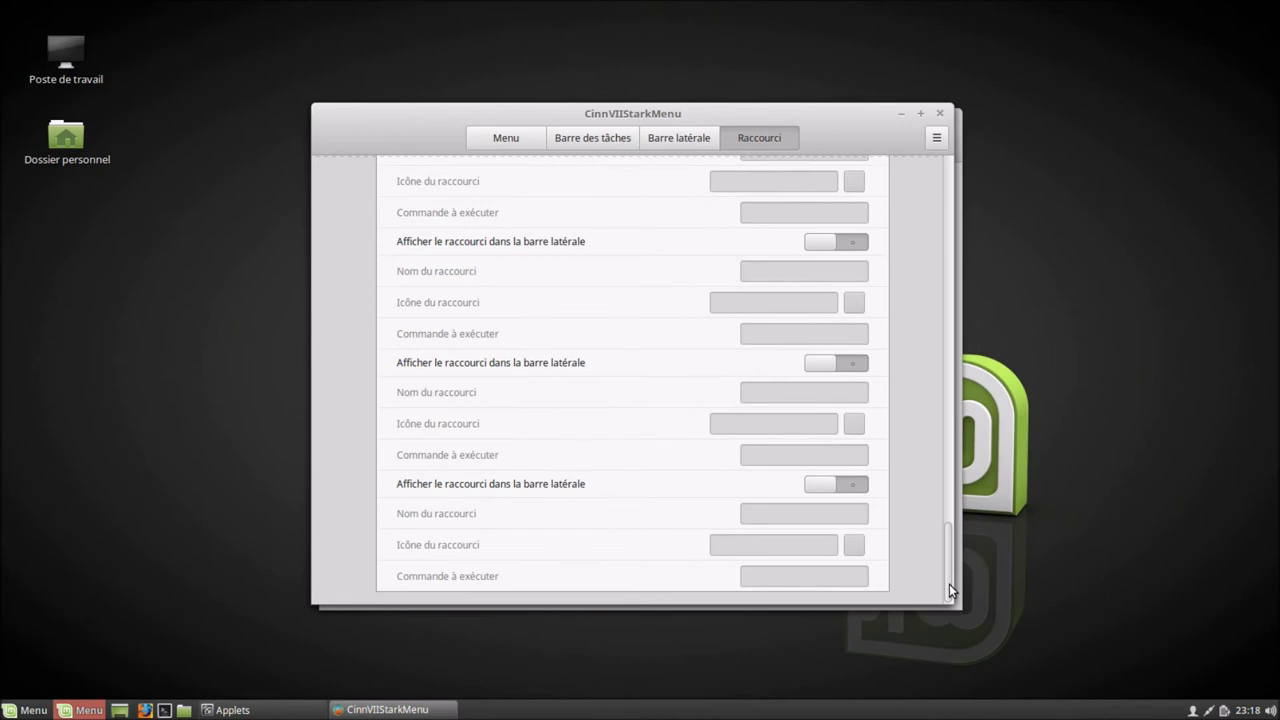
pyautogui.scroll(15, 946, 354)
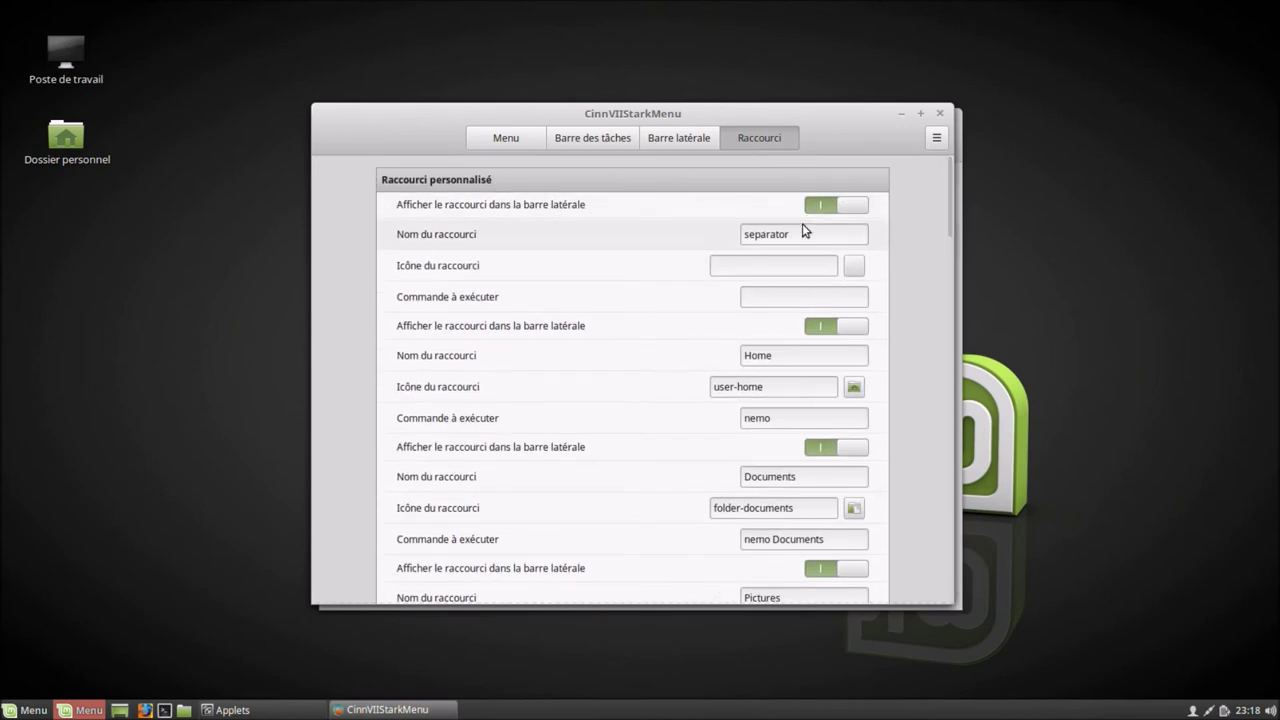
# Hide the first separator shortcut from the sidebar, check the CinnVIIStarkMenu without it, and show the separator again.
pyautogui.click(839, 205)
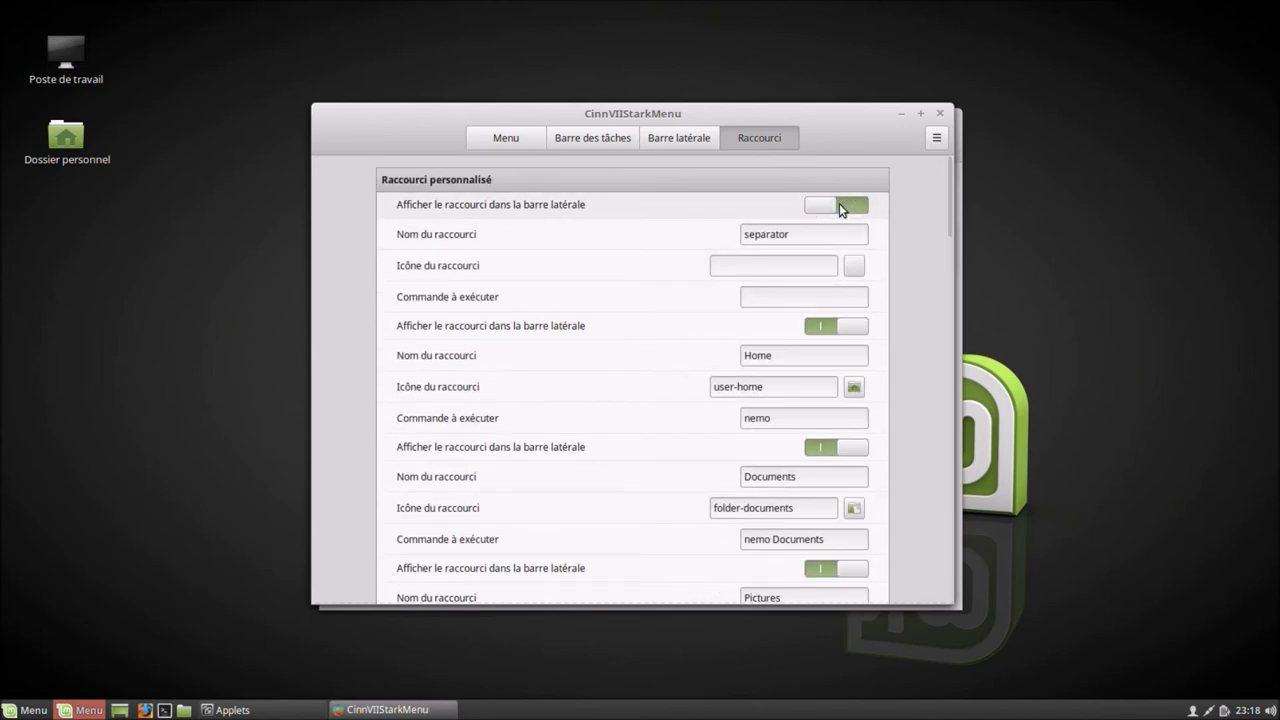
pyautogui.click(94, 712)
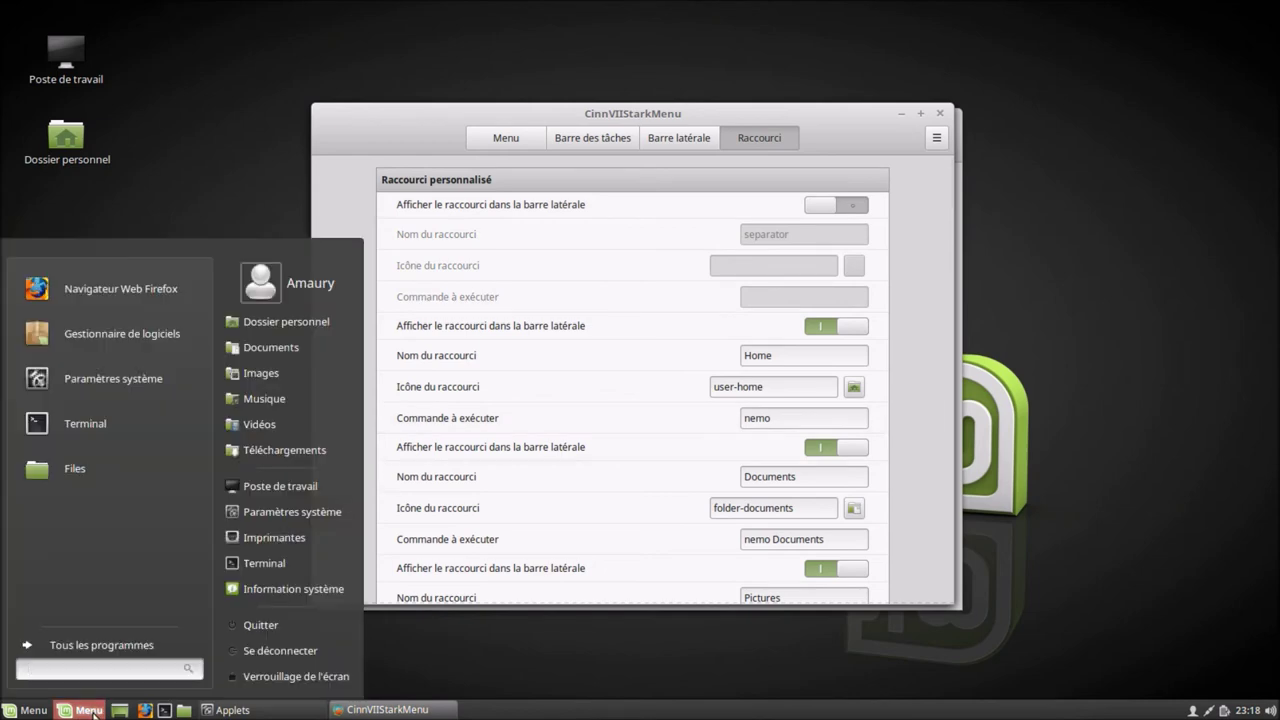
pyautogui.click(94, 714)
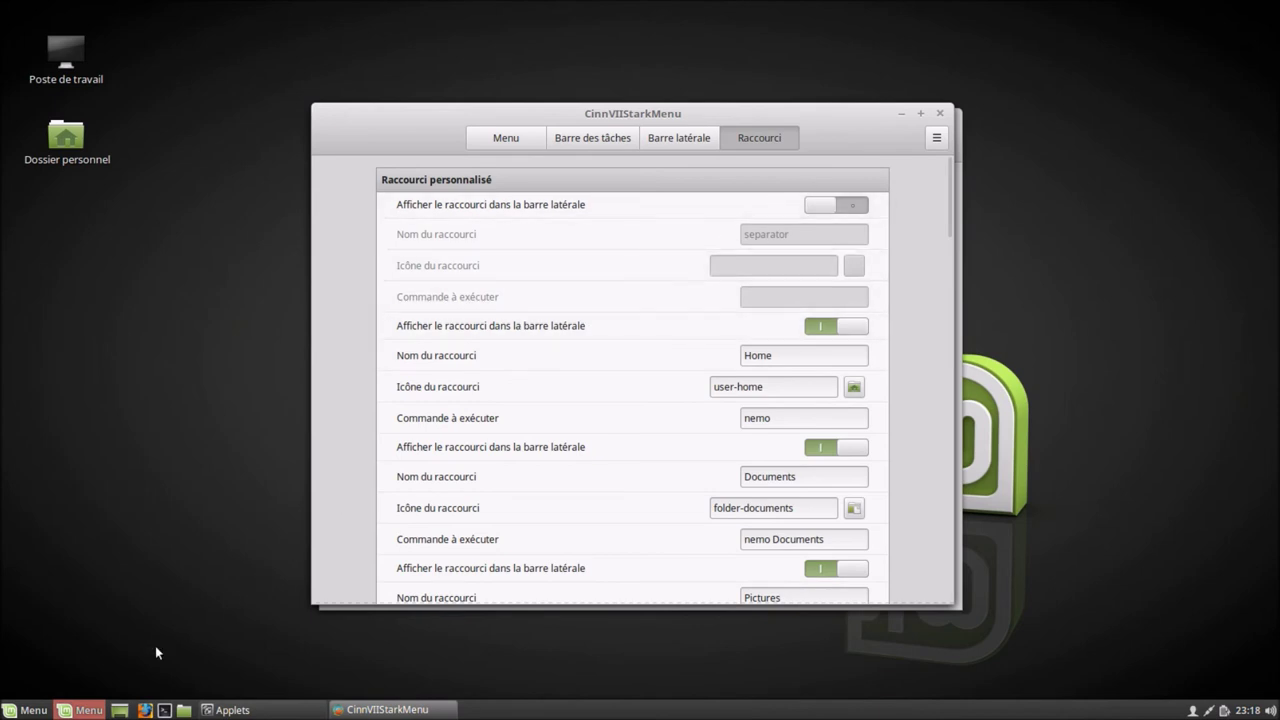
pyautogui.click(87, 711)
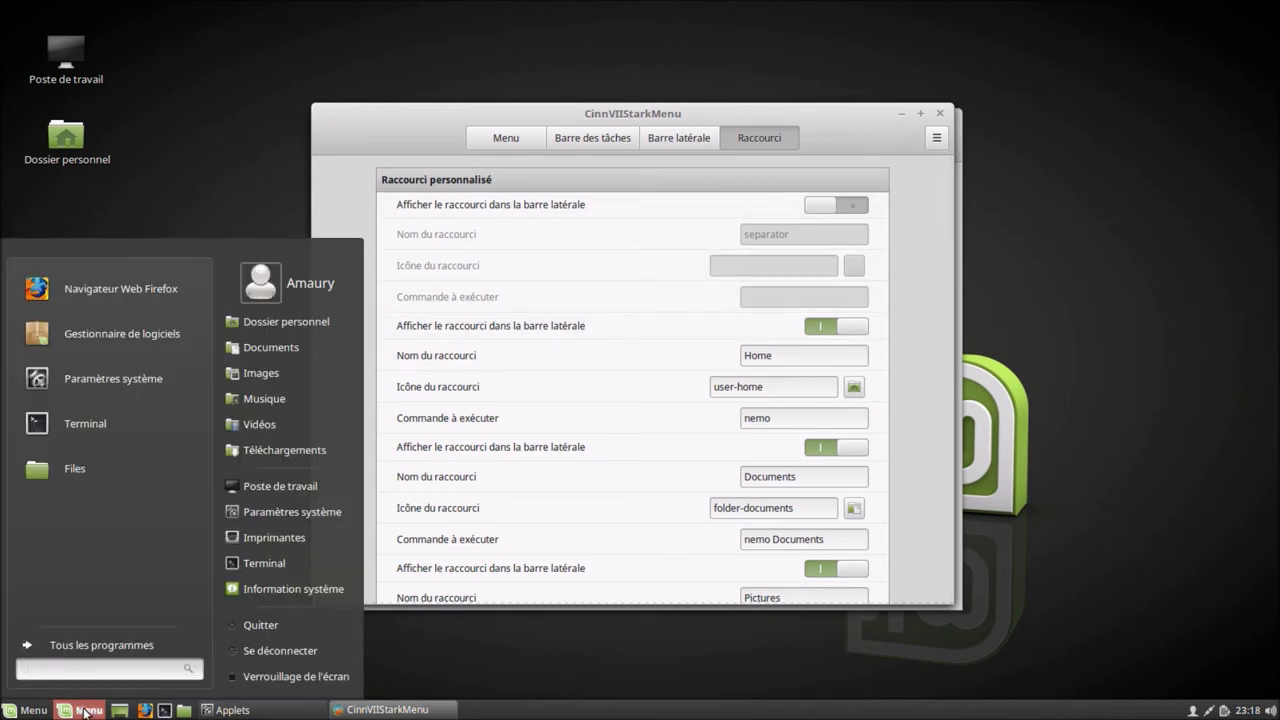
pyautogui.click(87, 711)
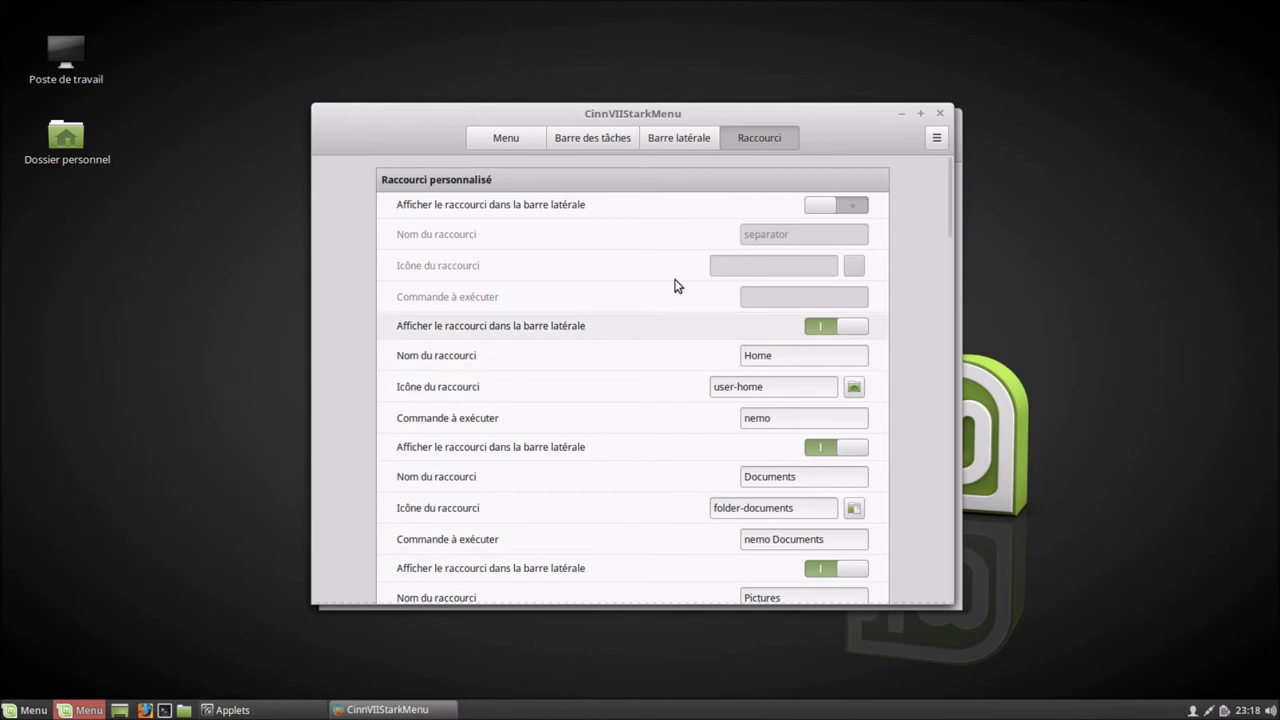
pyautogui.click(815, 209)
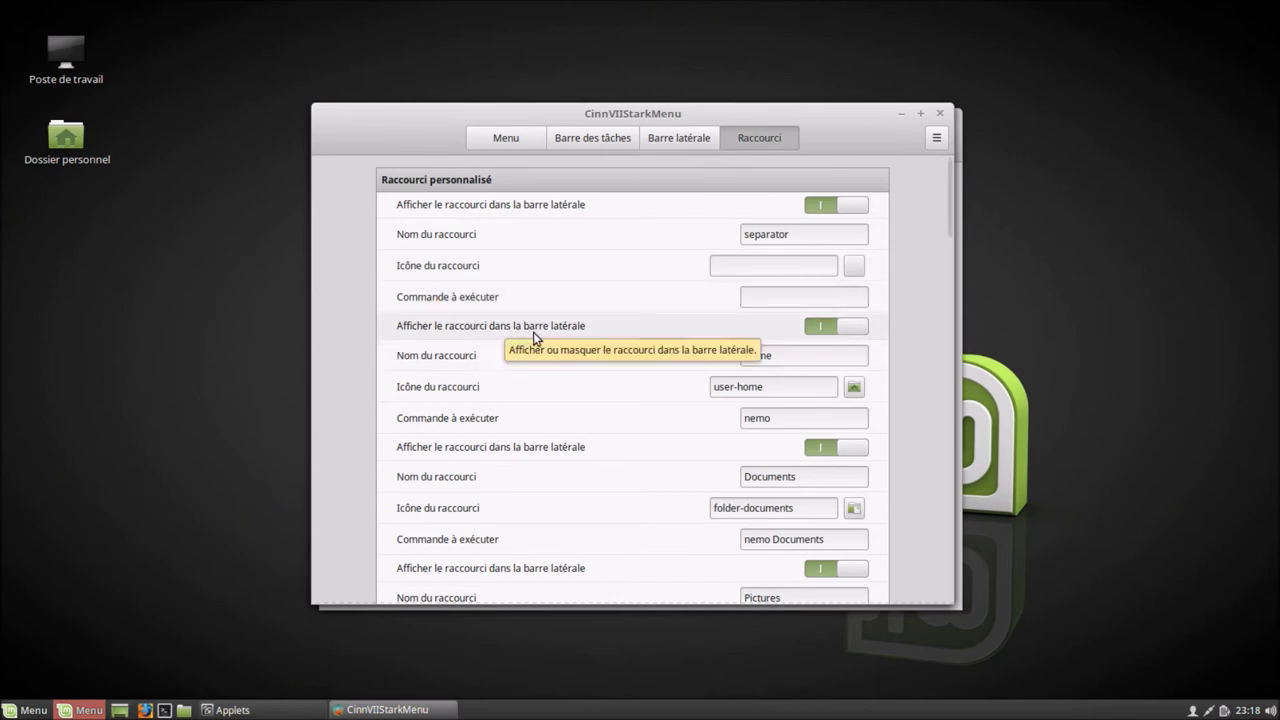
# Hide the Home shortcut from the sidebar, check the CinnVIIStarkMenu and its all-programs view, restore the shortcut and check the menu again.
pyautogui.click(843, 328)
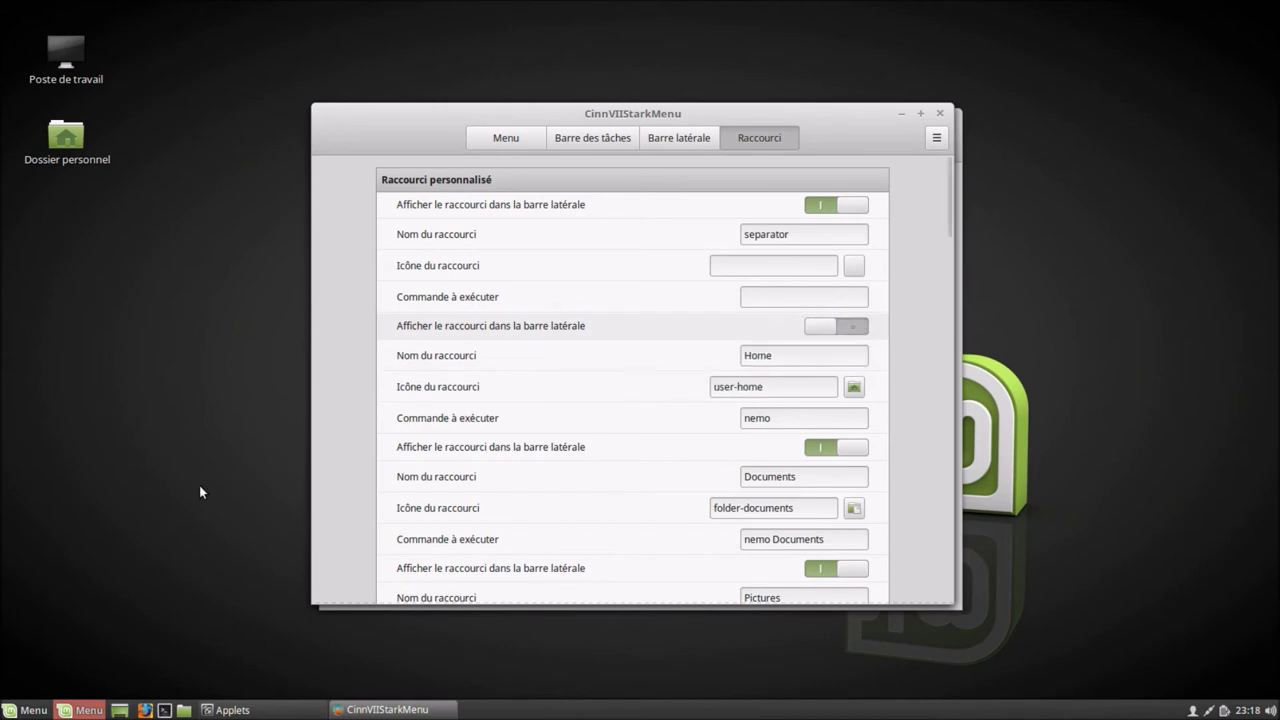
pyautogui.click(86, 710)
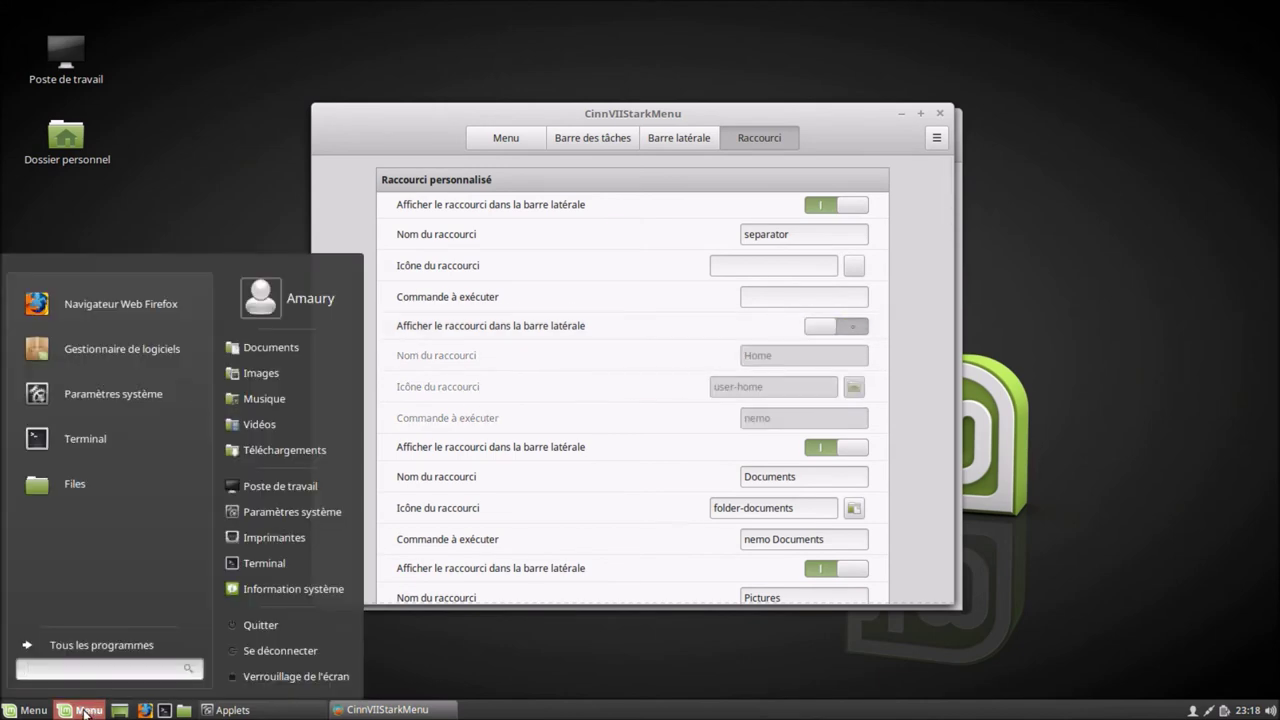
pyautogui.click(86, 710)
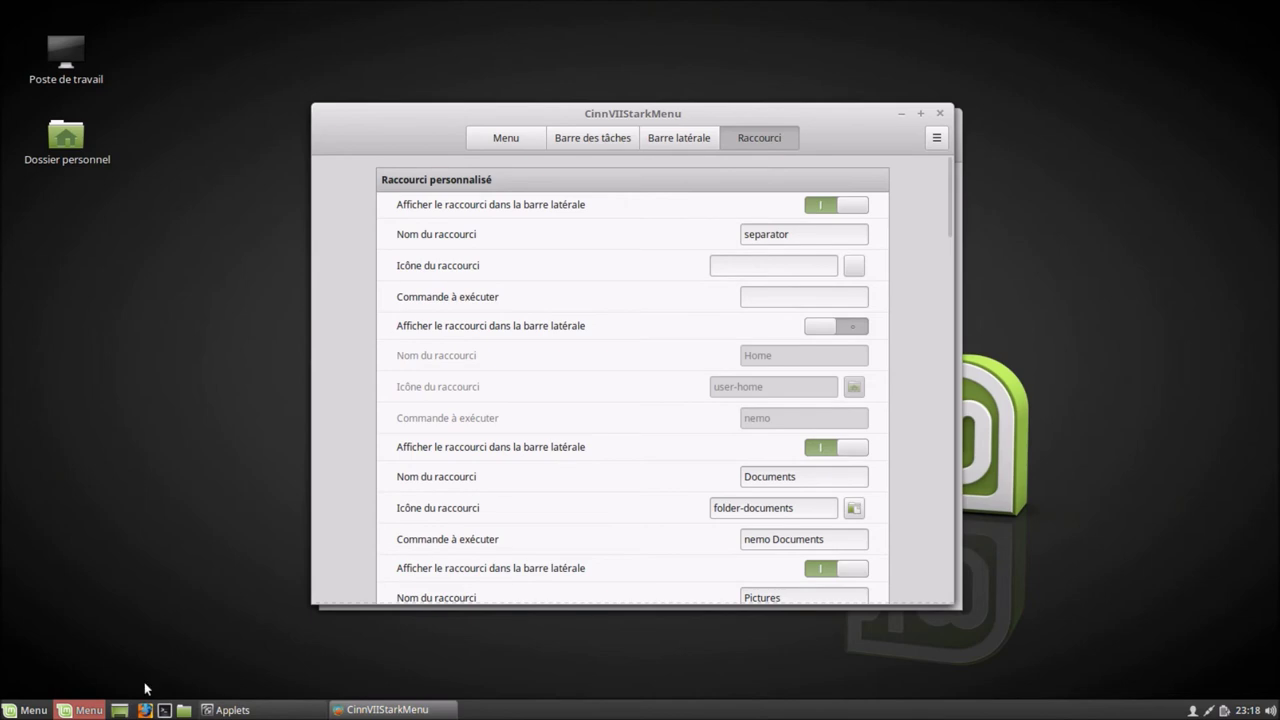
pyautogui.click(86, 710)
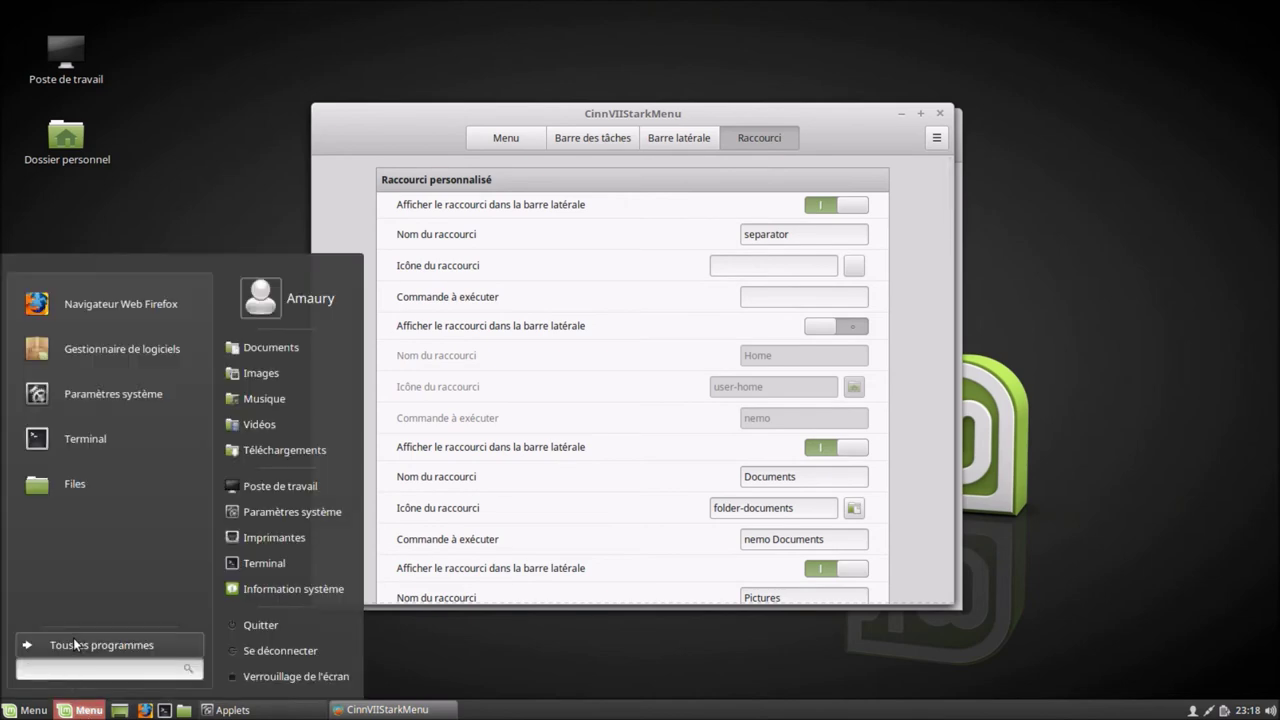
pyautogui.click(75, 644)
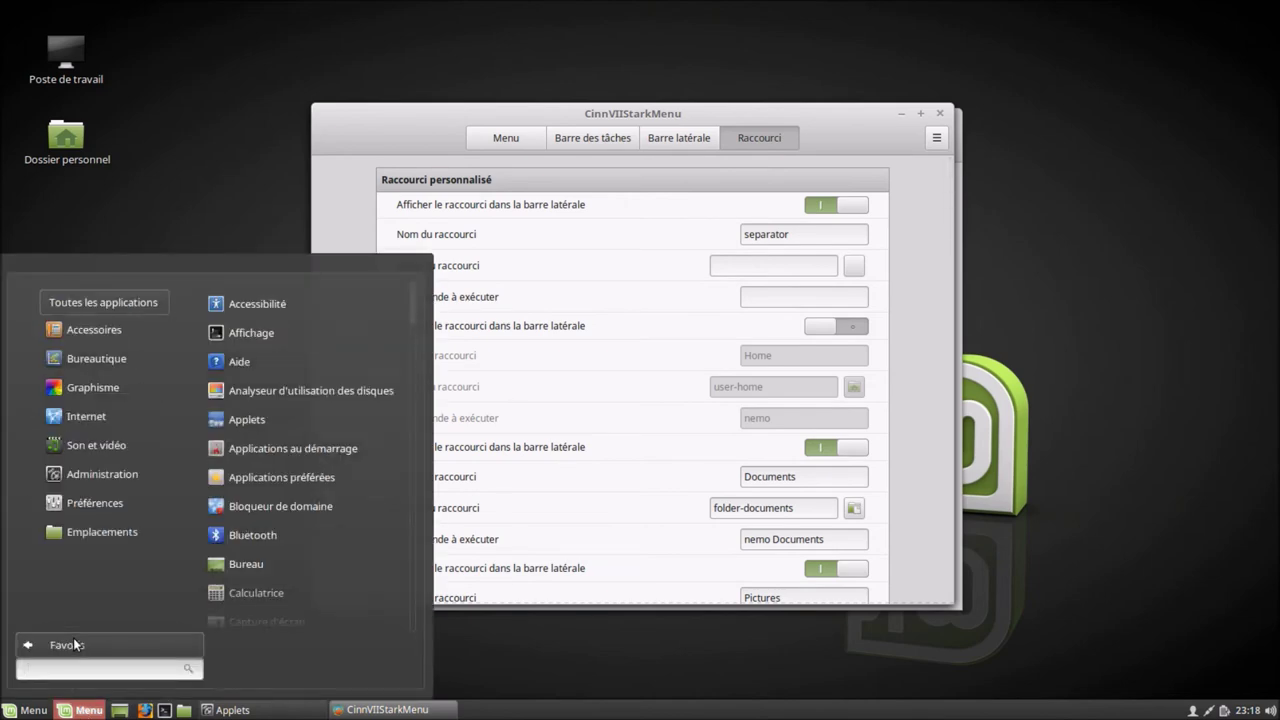
pyautogui.click(75, 644)
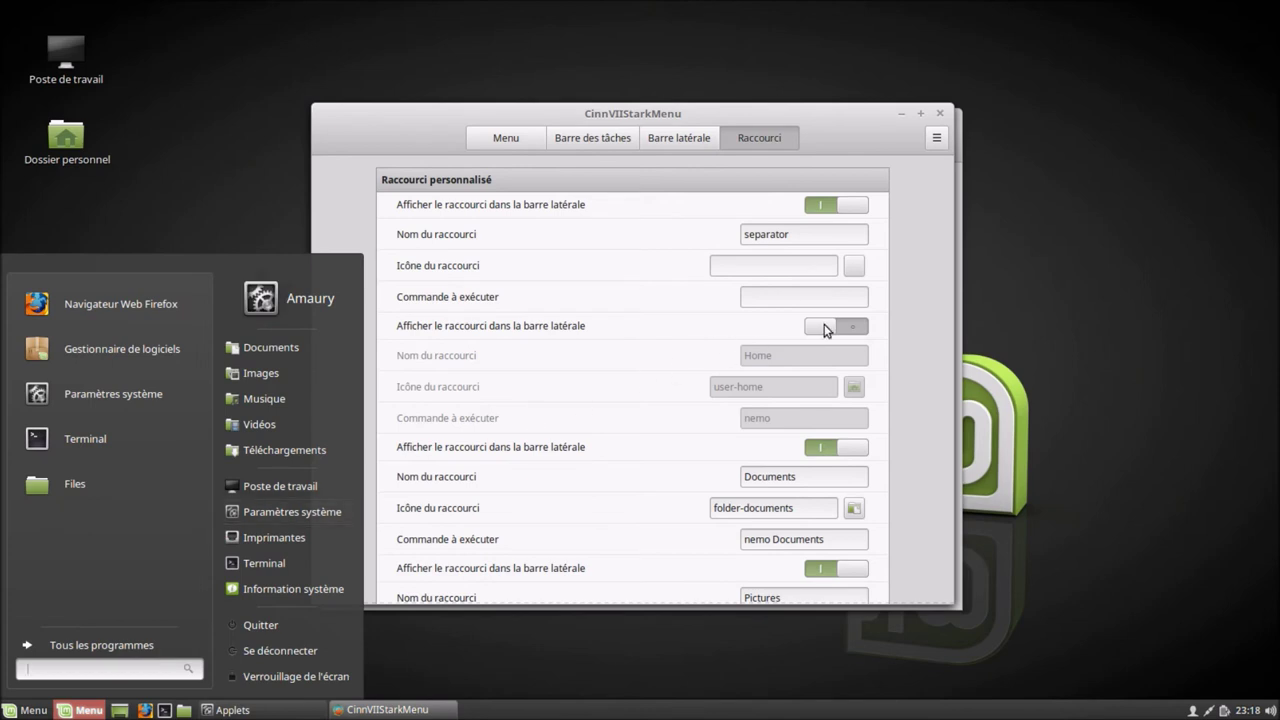
pyautogui.click(847, 327)
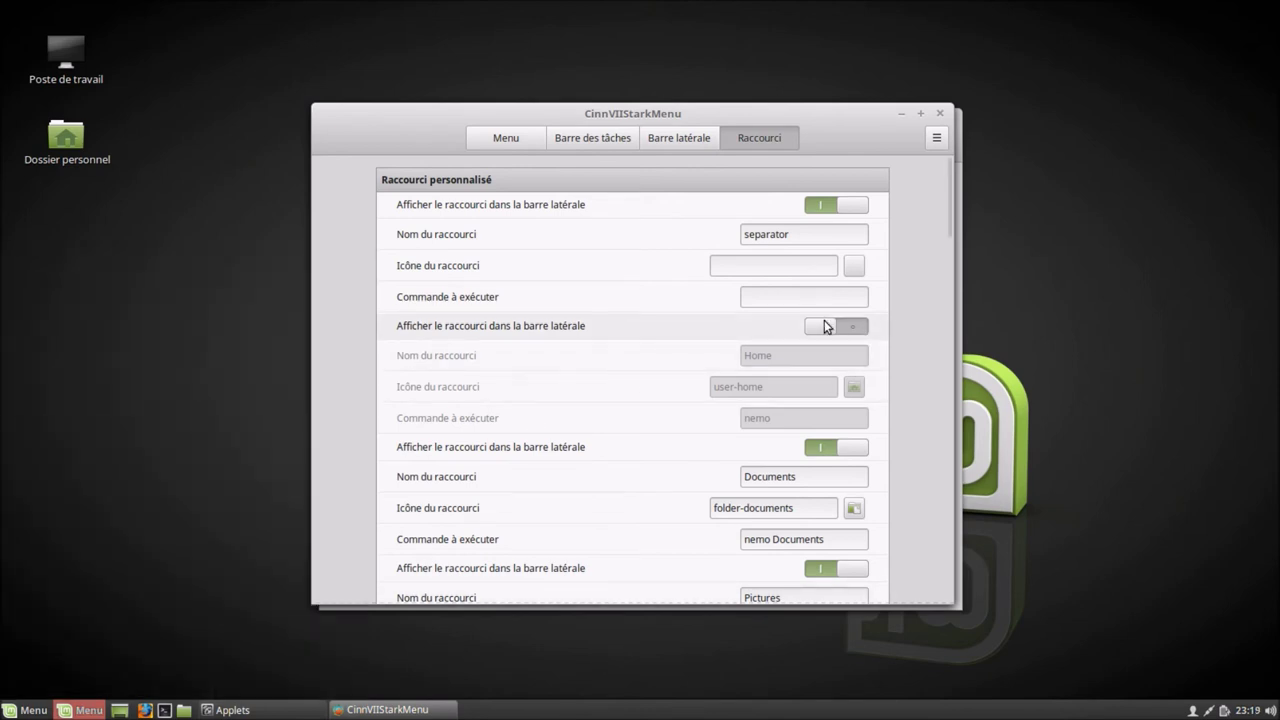
pyautogui.click(827, 327)
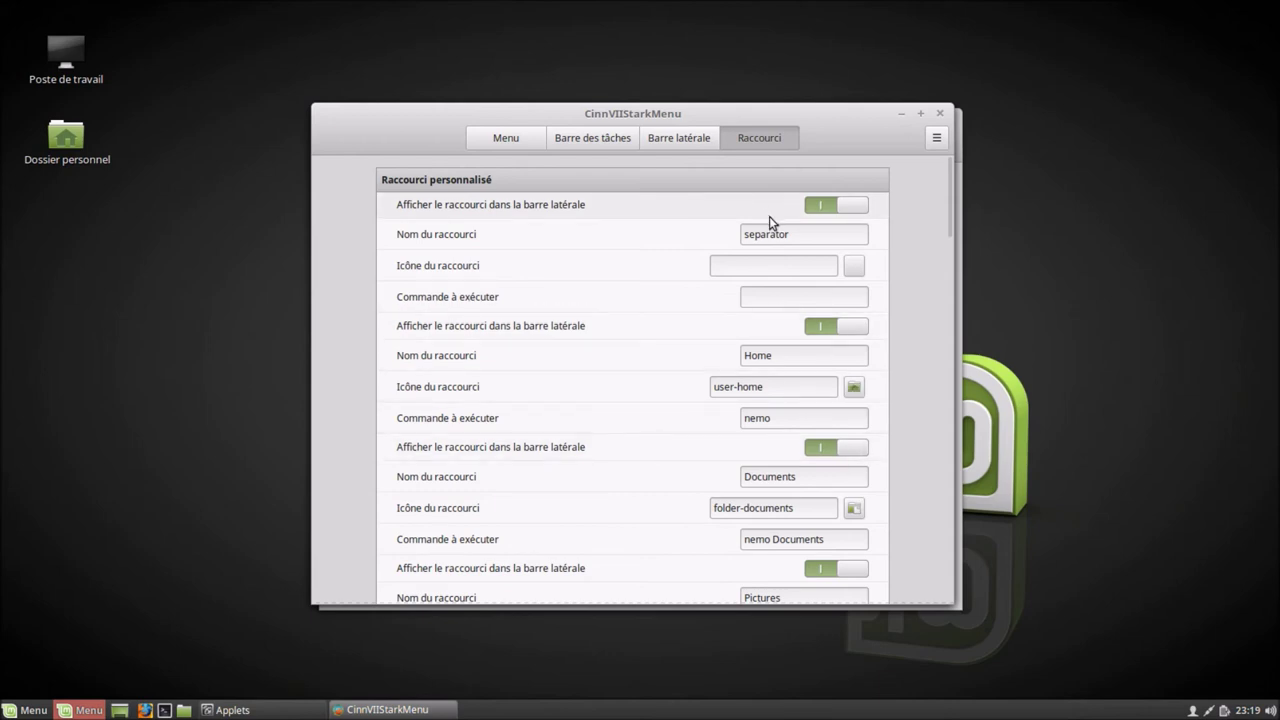
pyautogui.click(89, 710)
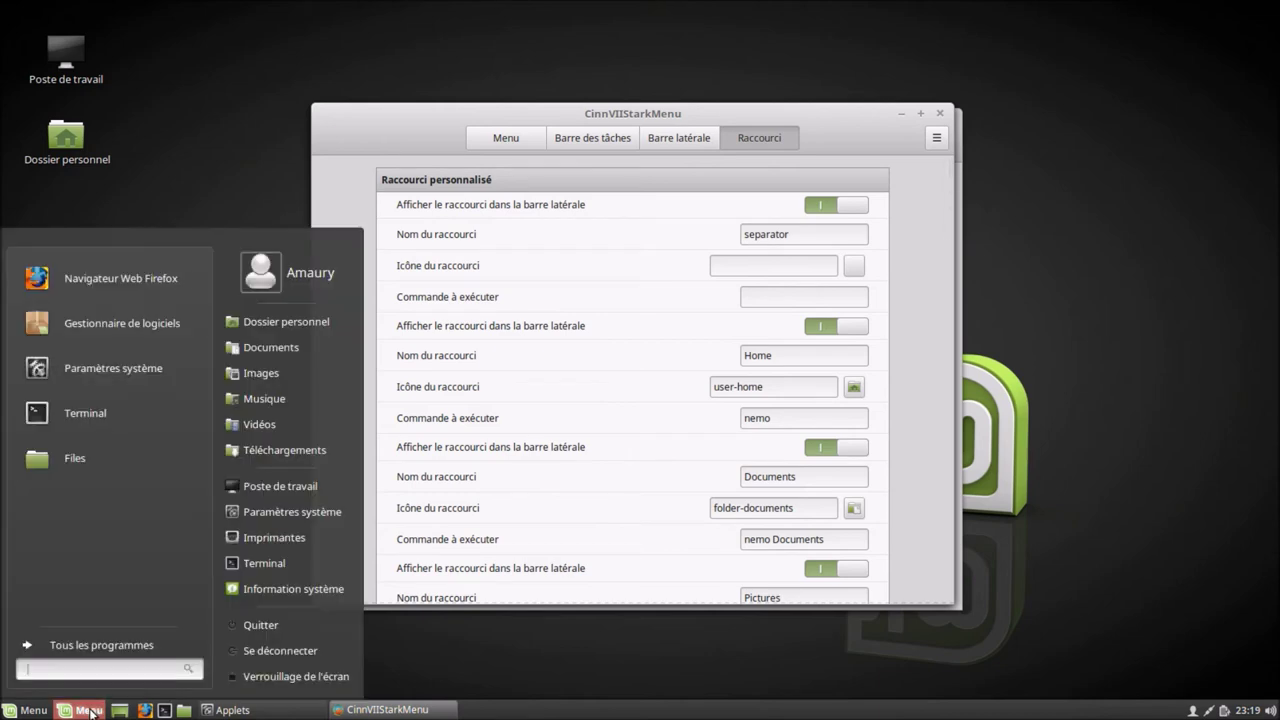
pyautogui.click(89, 710)
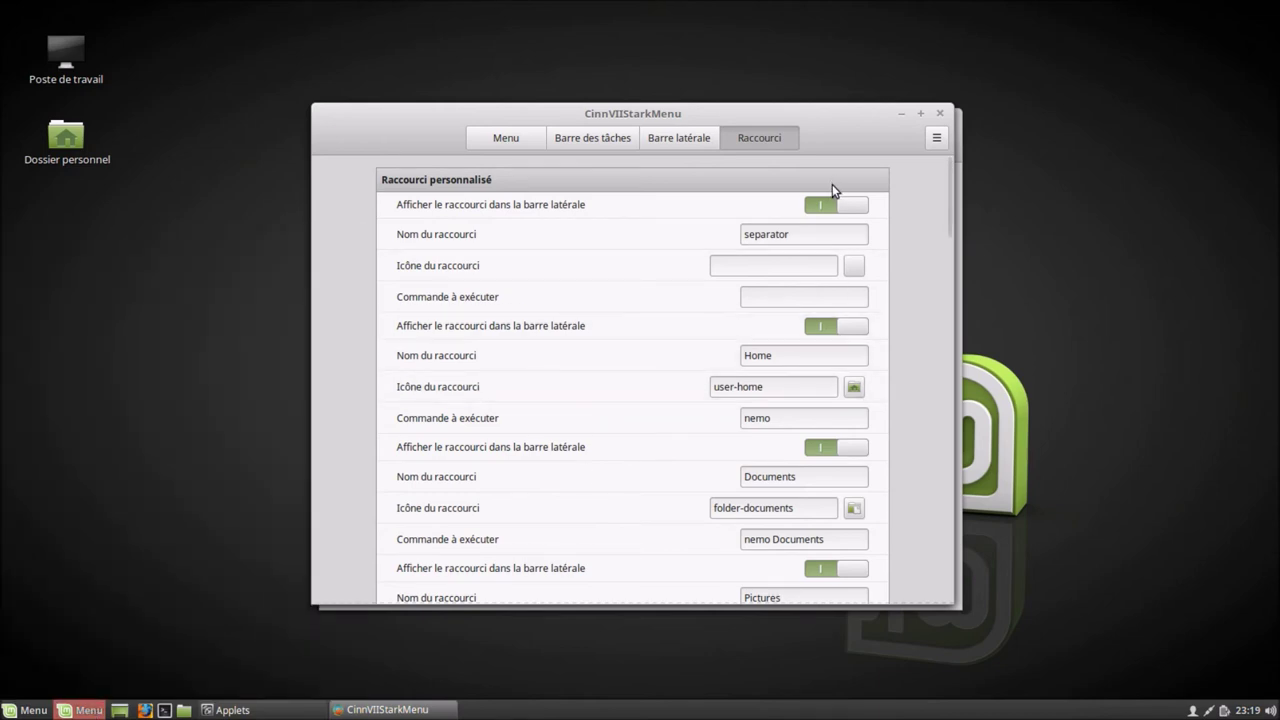
# Hide the first separator, Home, Documents and Pictures shortcuts from the sidebar and check the CinnVIIStarkMenu.
pyautogui.click(847, 198)
pyautogui.click(846, 327)
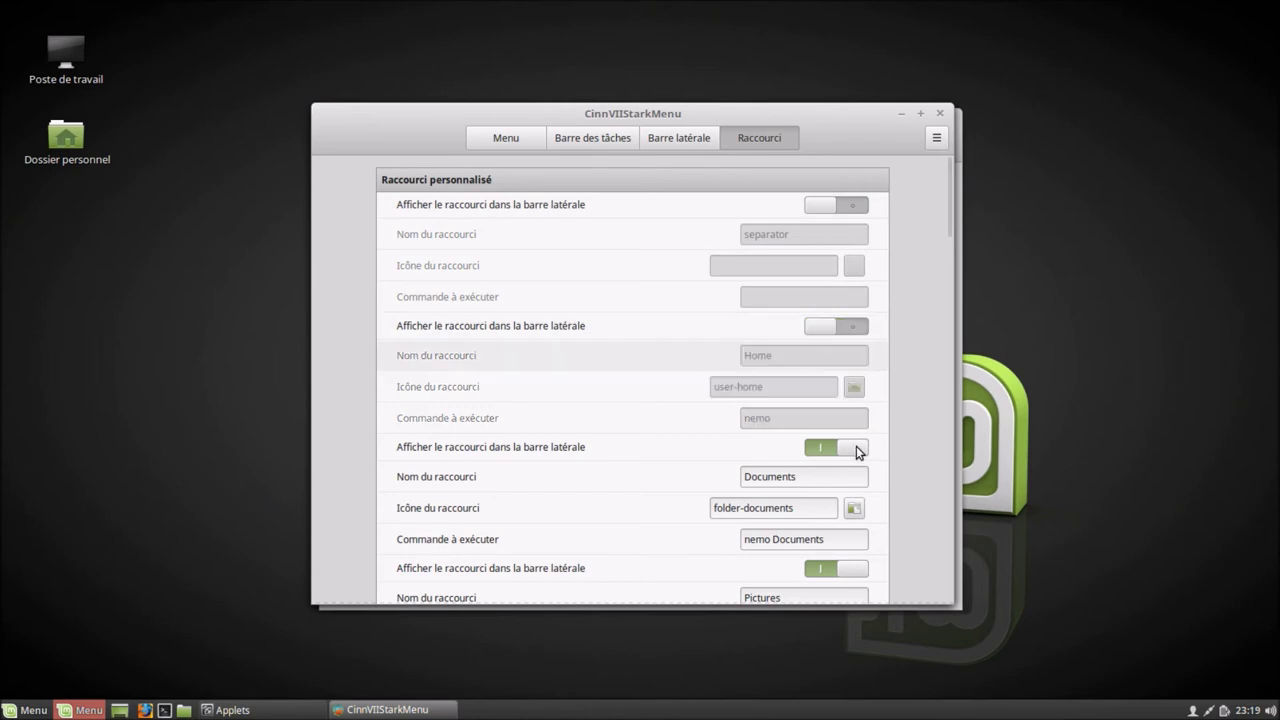
pyautogui.click(856, 447)
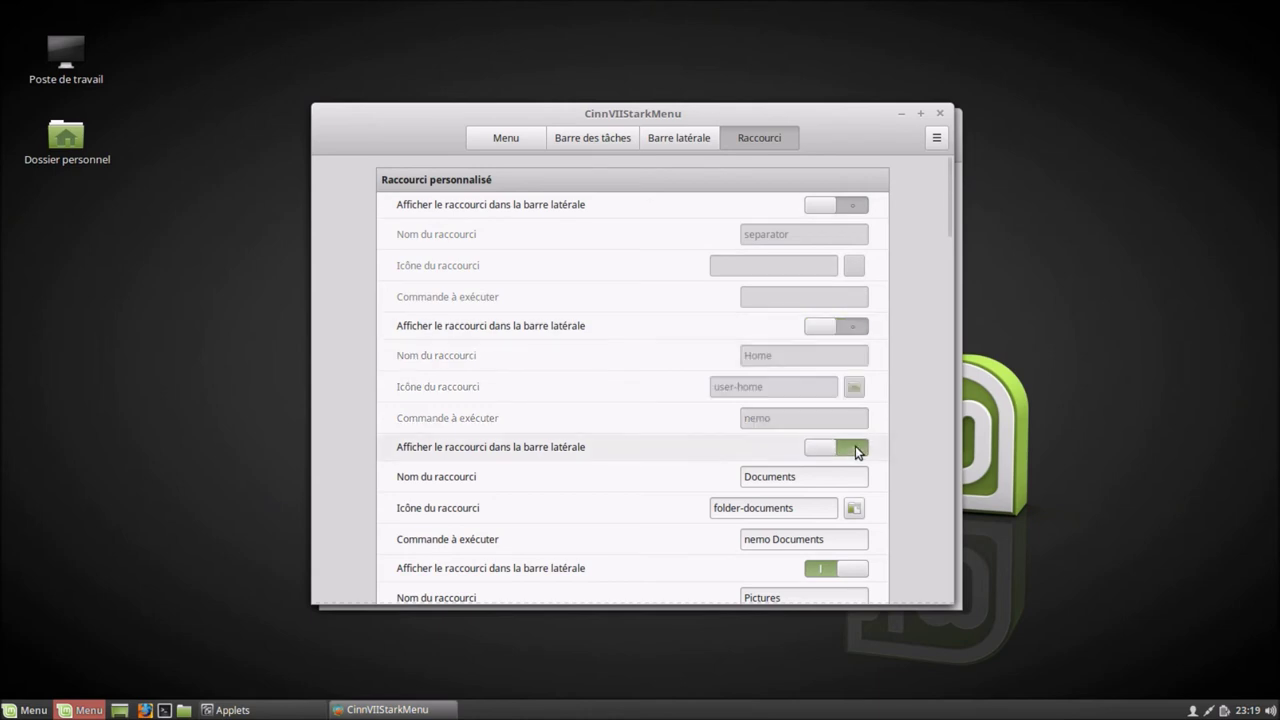
pyautogui.click(843, 572)
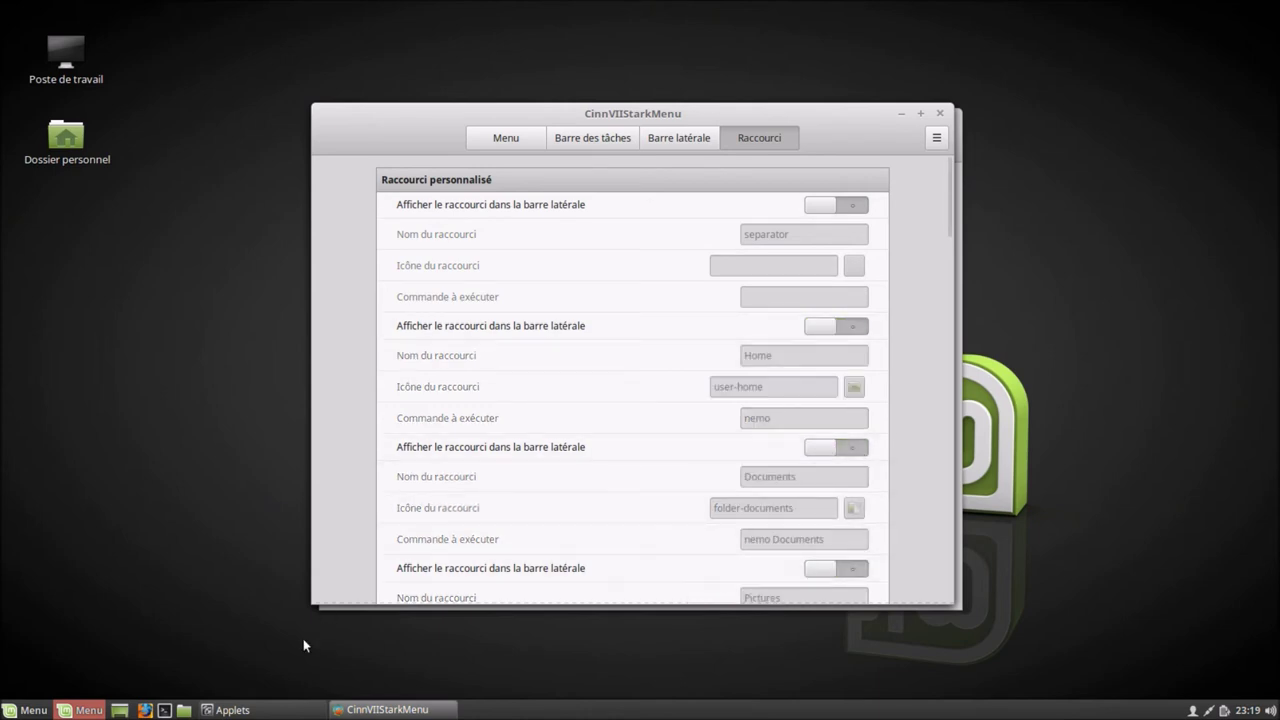
pyautogui.click(93, 711)
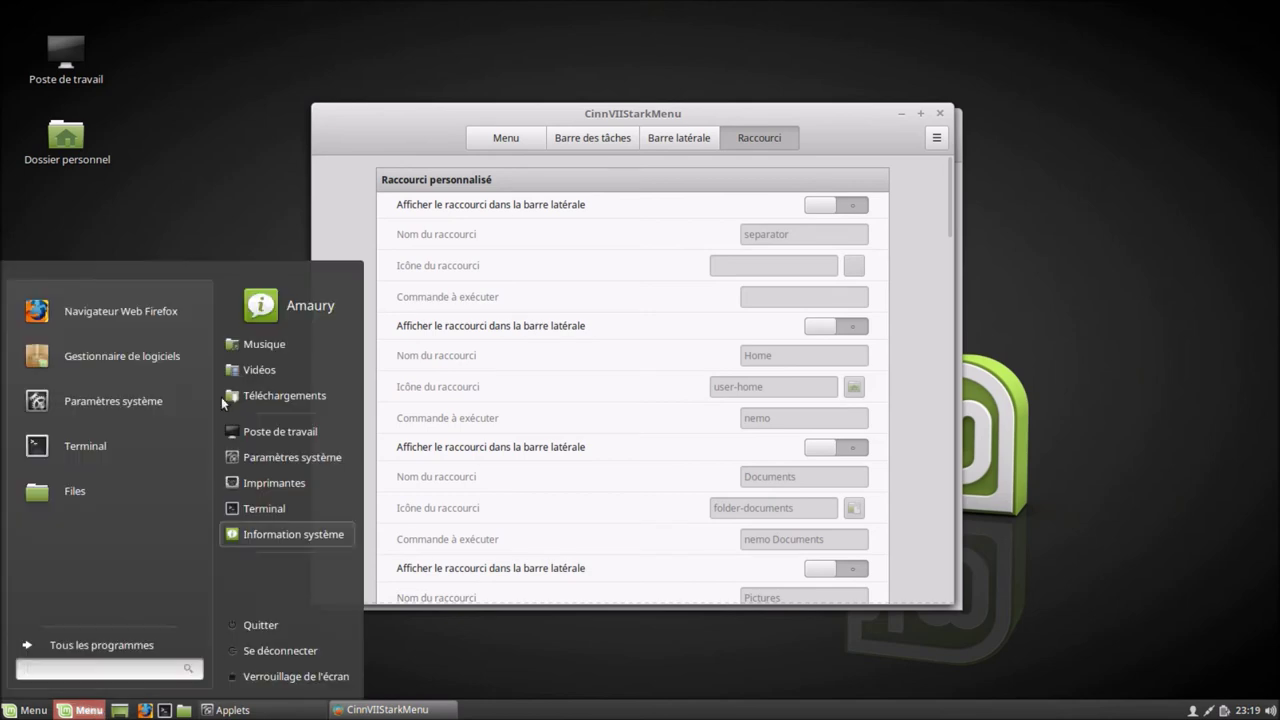
# Hide the Music, Videos and Downloads shortcuts from the sidebar and check the CinnVIIStarkMenu.
pyautogui.click(948, 334)
pyautogui.moveTo(950, 253); pyautogui.dragTo(848, 271)
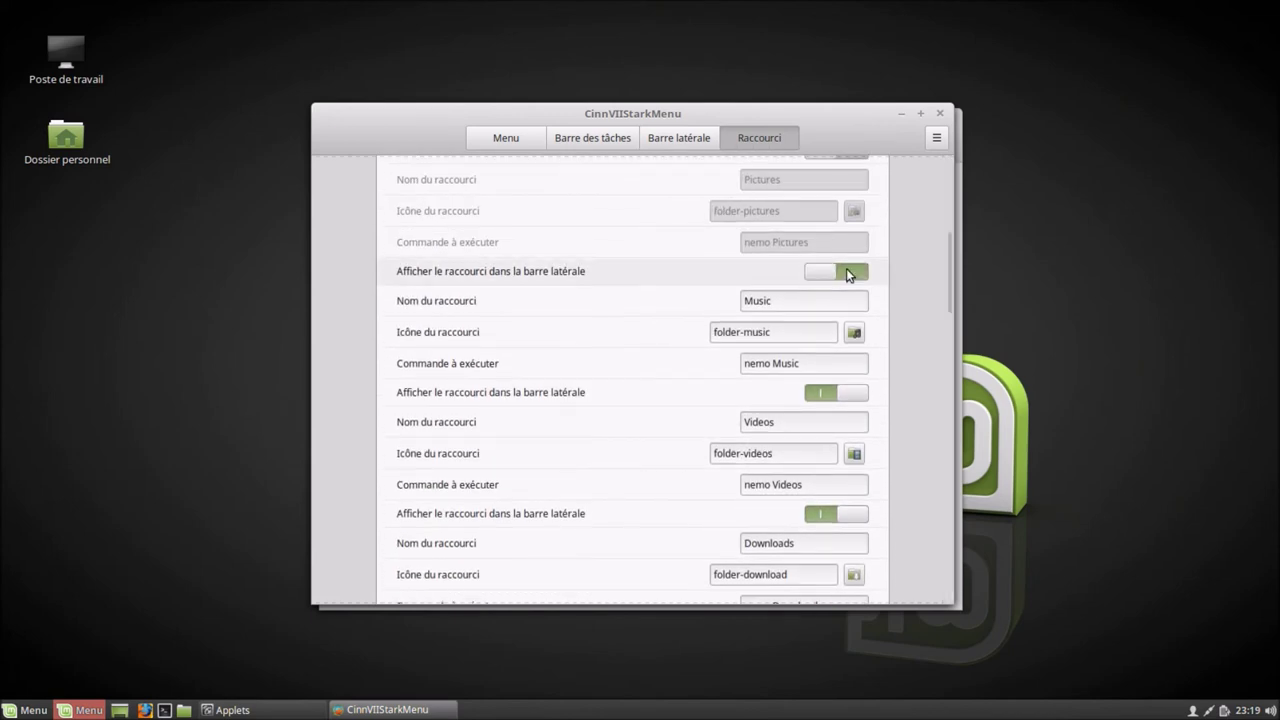
pyautogui.click(830, 392)
pyautogui.click(836, 513)
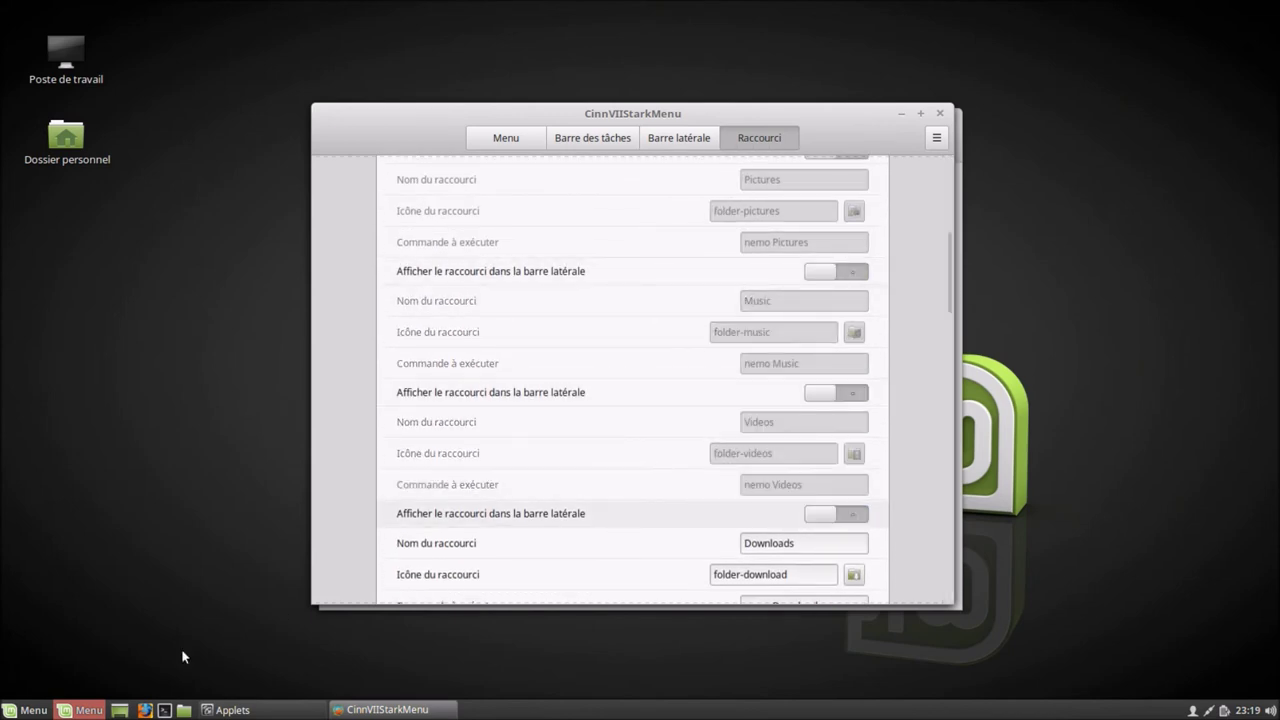
pyautogui.click(82, 710)
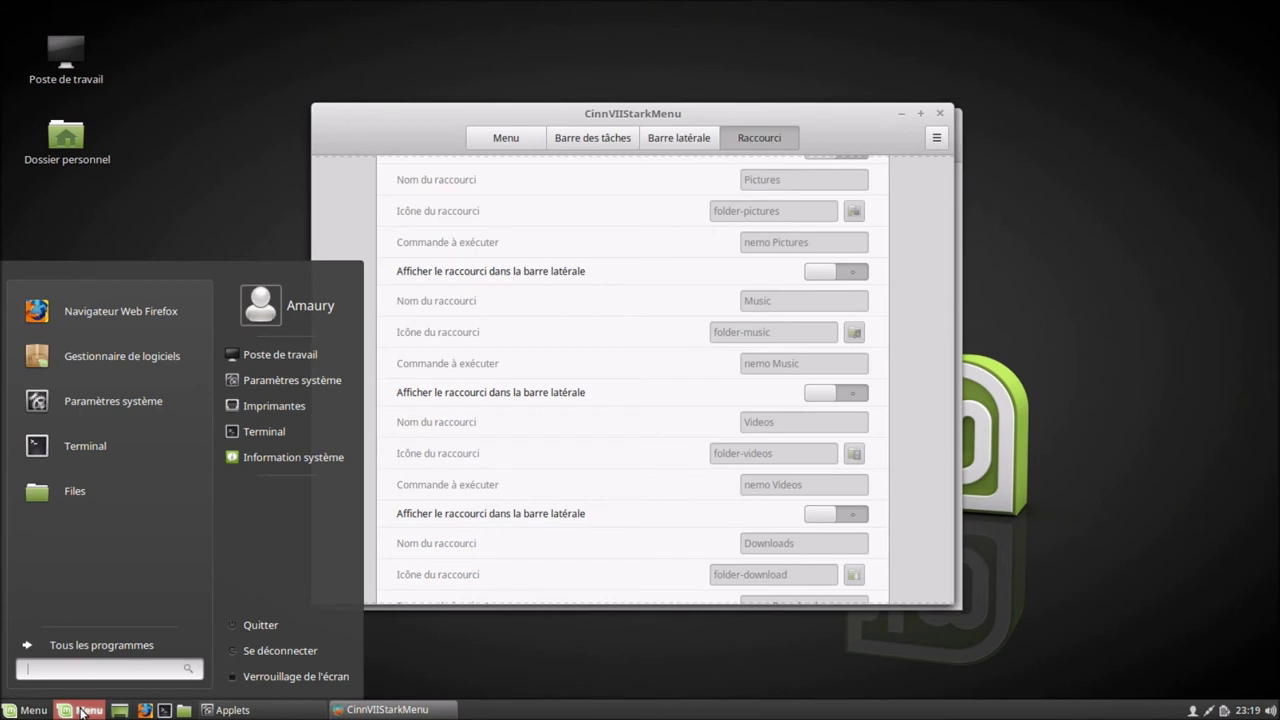
pyautogui.click(82, 710)
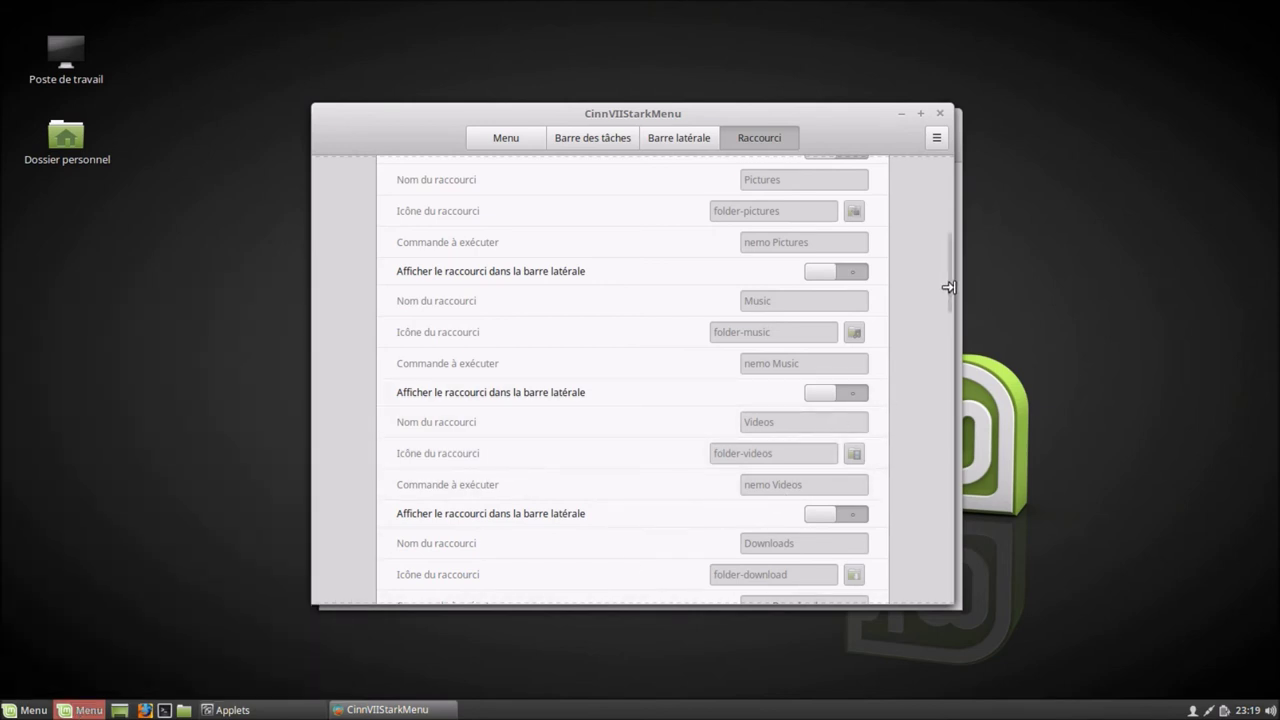
# Show the Downloads, Videos, Music and Pictures shortcuts in the sidebar again.
pyautogui.moveTo(948, 287)
pyautogui.mouseDown()
pyautogui.moveTo(969, 472)
pyautogui.moveTo(962, 300)
pyautogui.mouseUp()
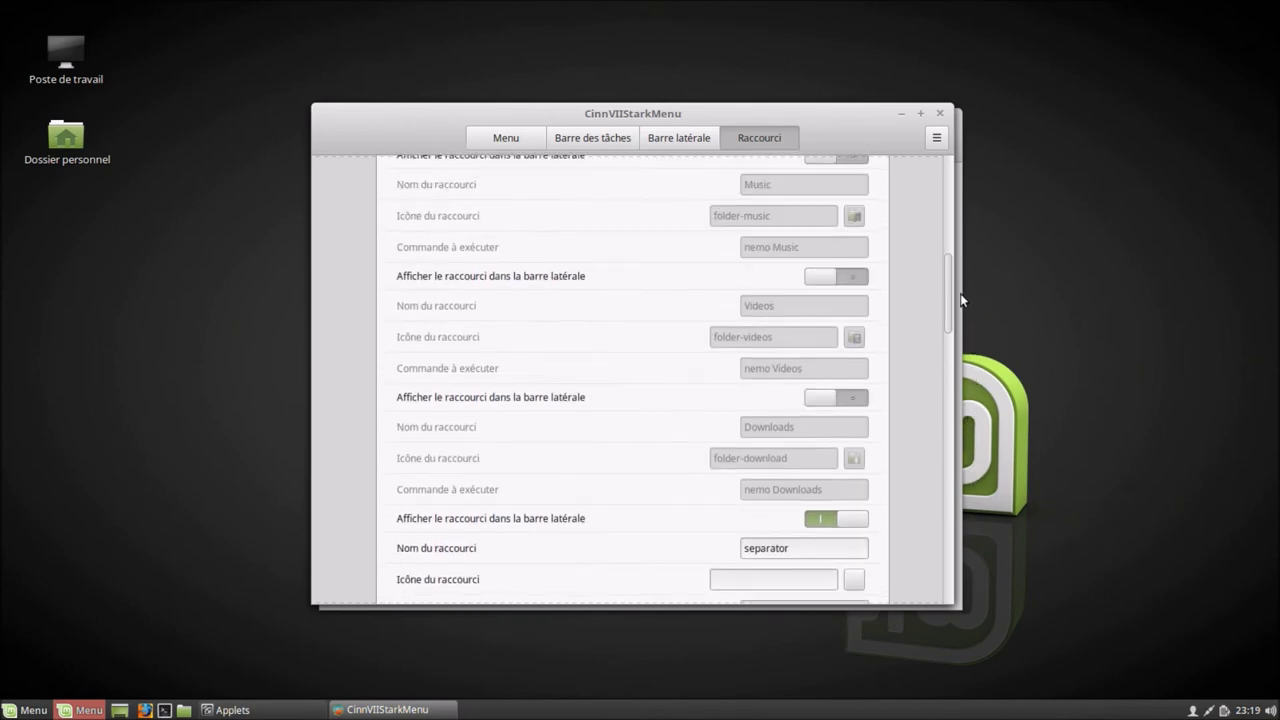
pyautogui.click(822, 399)
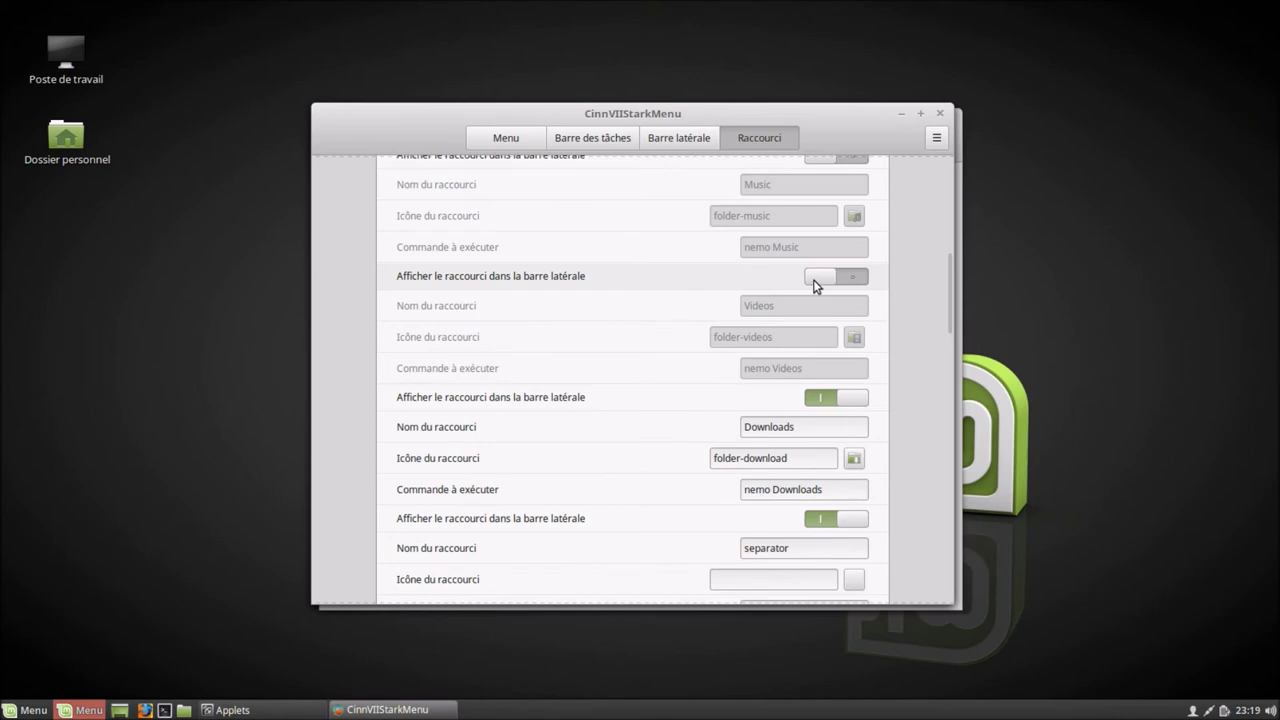
pyautogui.click(817, 278)
pyautogui.moveTo(949, 315); pyautogui.dragTo(953, 258)
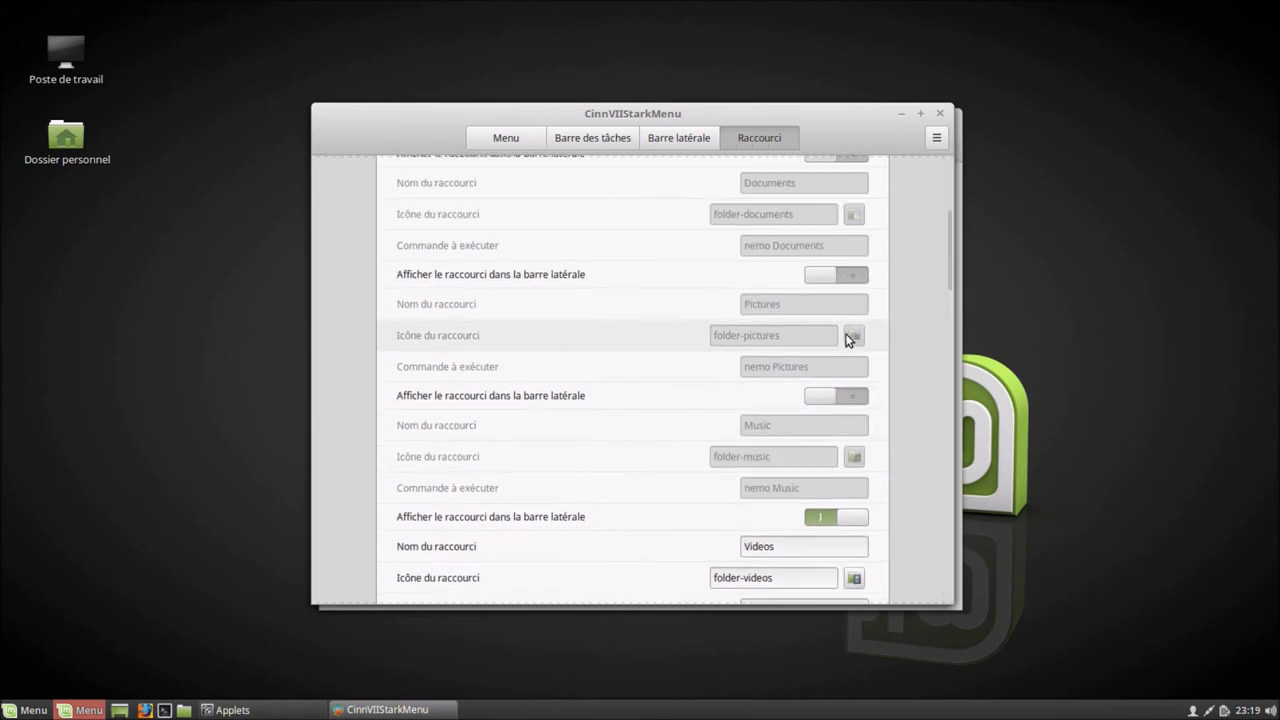
pyautogui.click(822, 395)
pyautogui.click(820, 276)
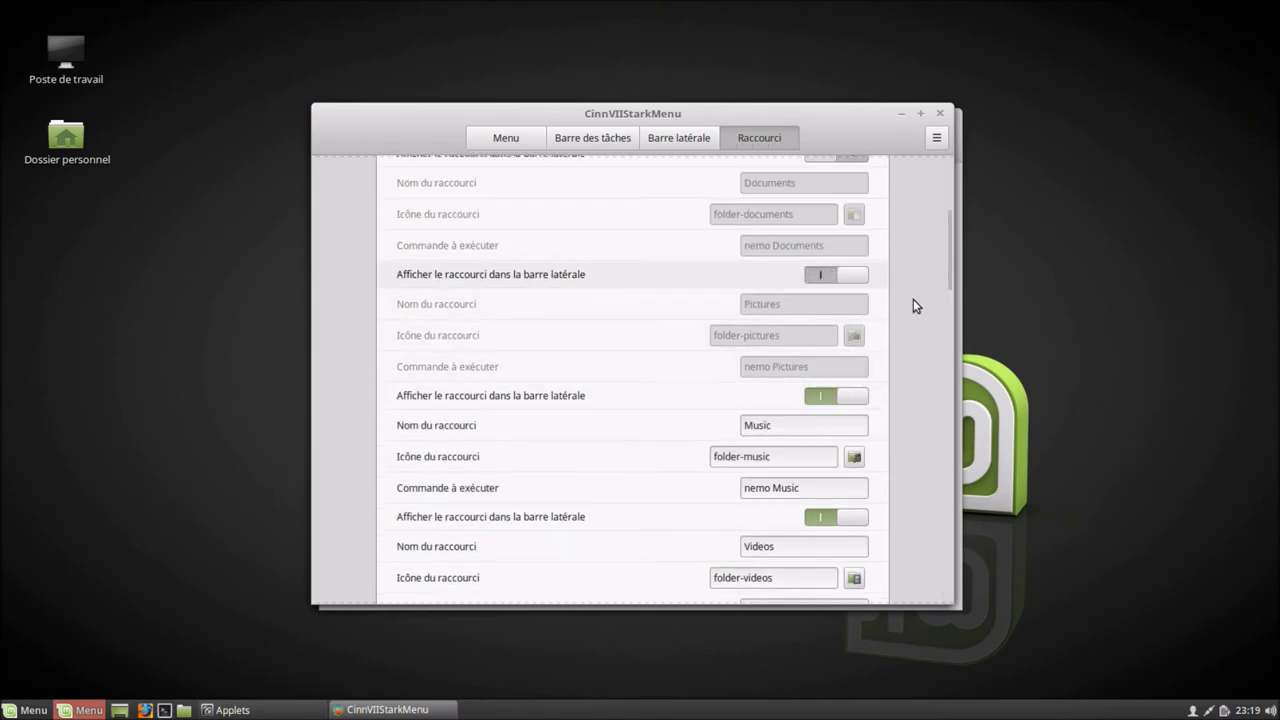
# Show the Documents, Home and first separator shortcuts in the sidebar again and check the CinnVIIStarkMenu.
pyautogui.moveTo(947, 281); pyautogui.dragTo(955, 230)
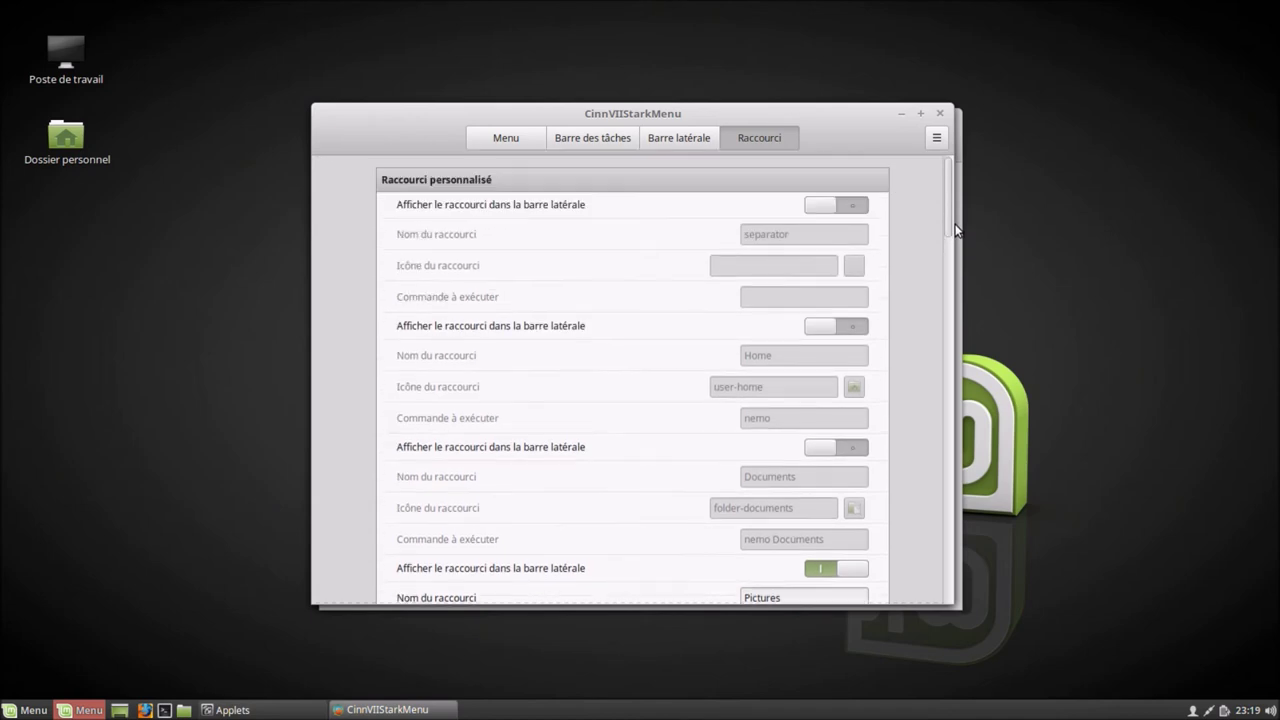
pyautogui.click(822, 445)
pyautogui.click(819, 326)
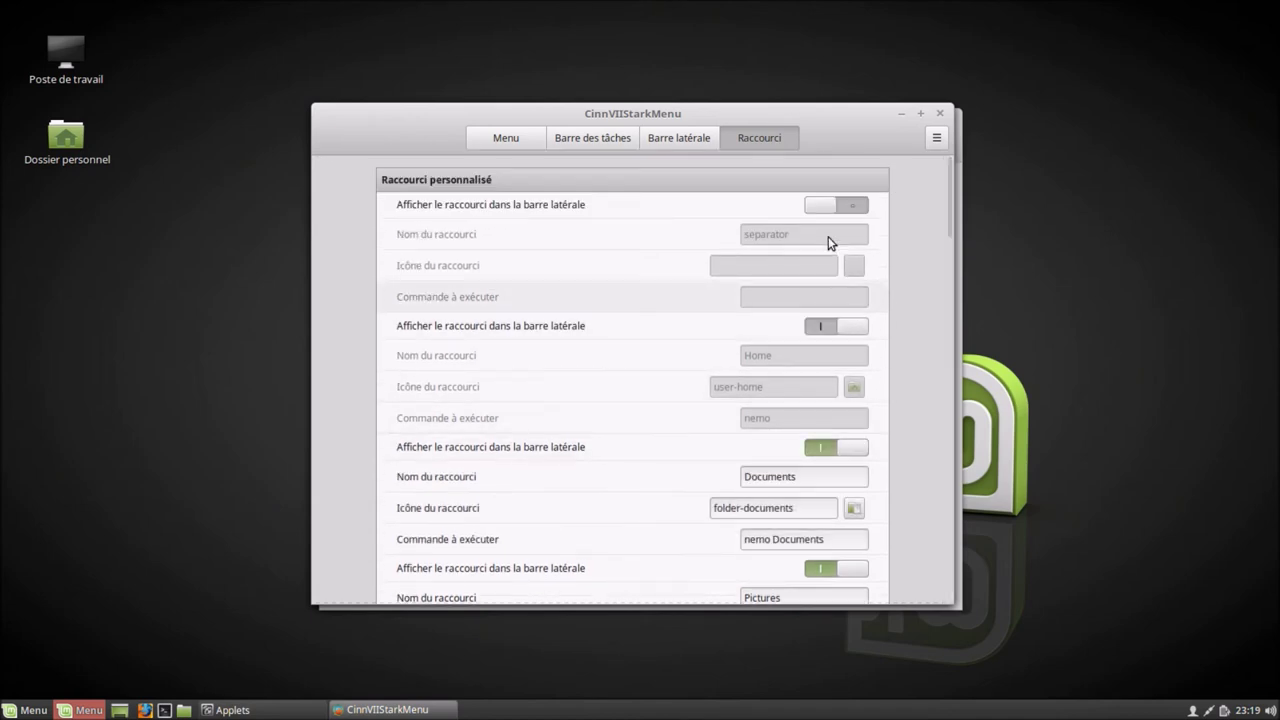
pyautogui.click(830, 205)
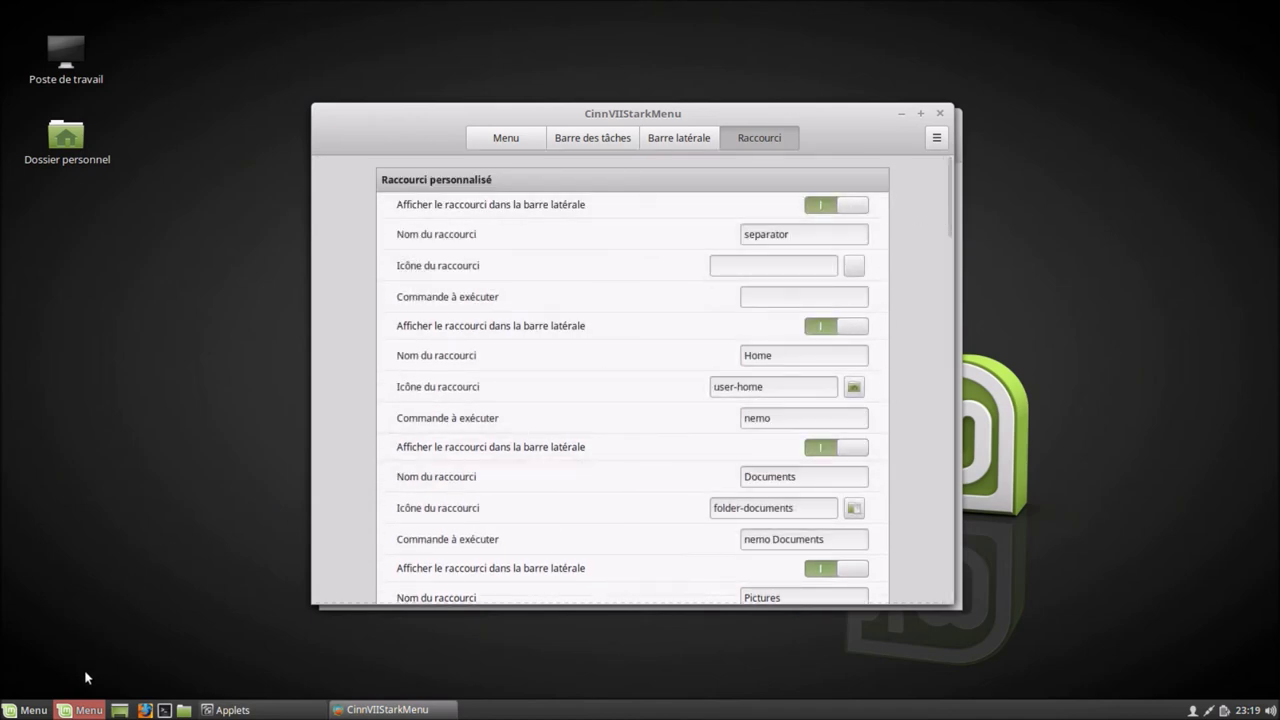
pyautogui.click(88, 711)
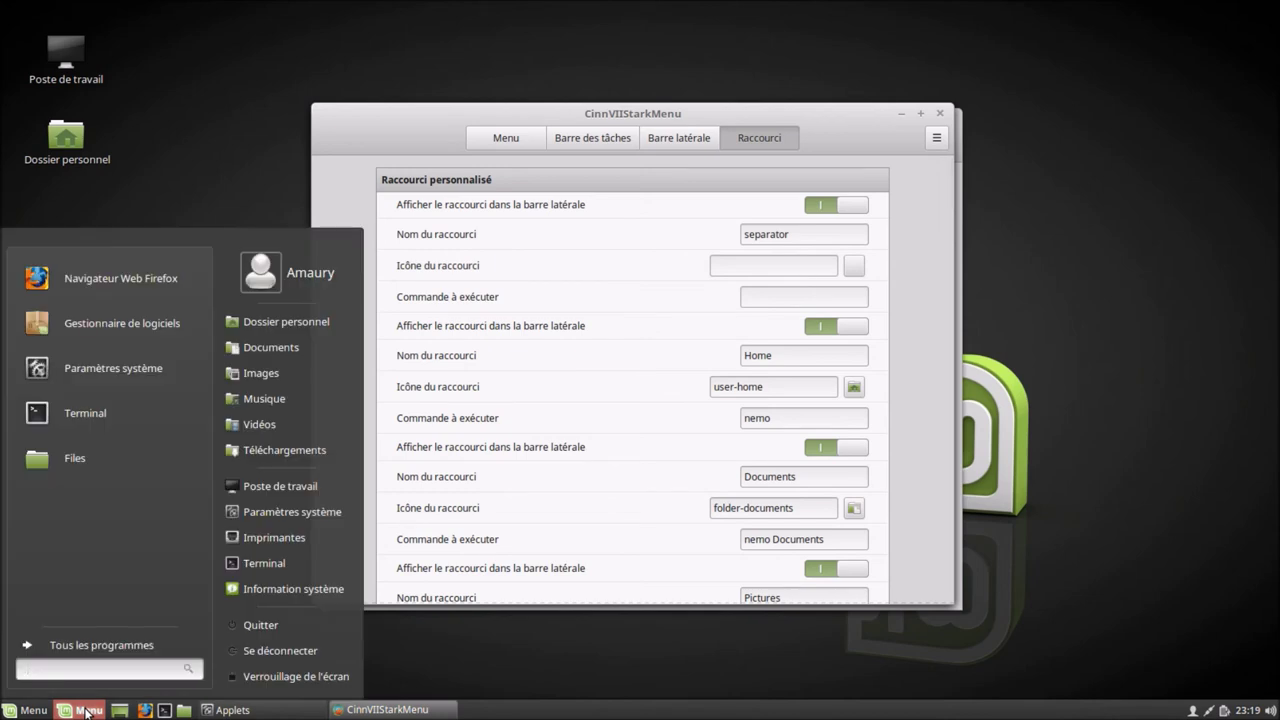
pyautogui.click(88, 711)
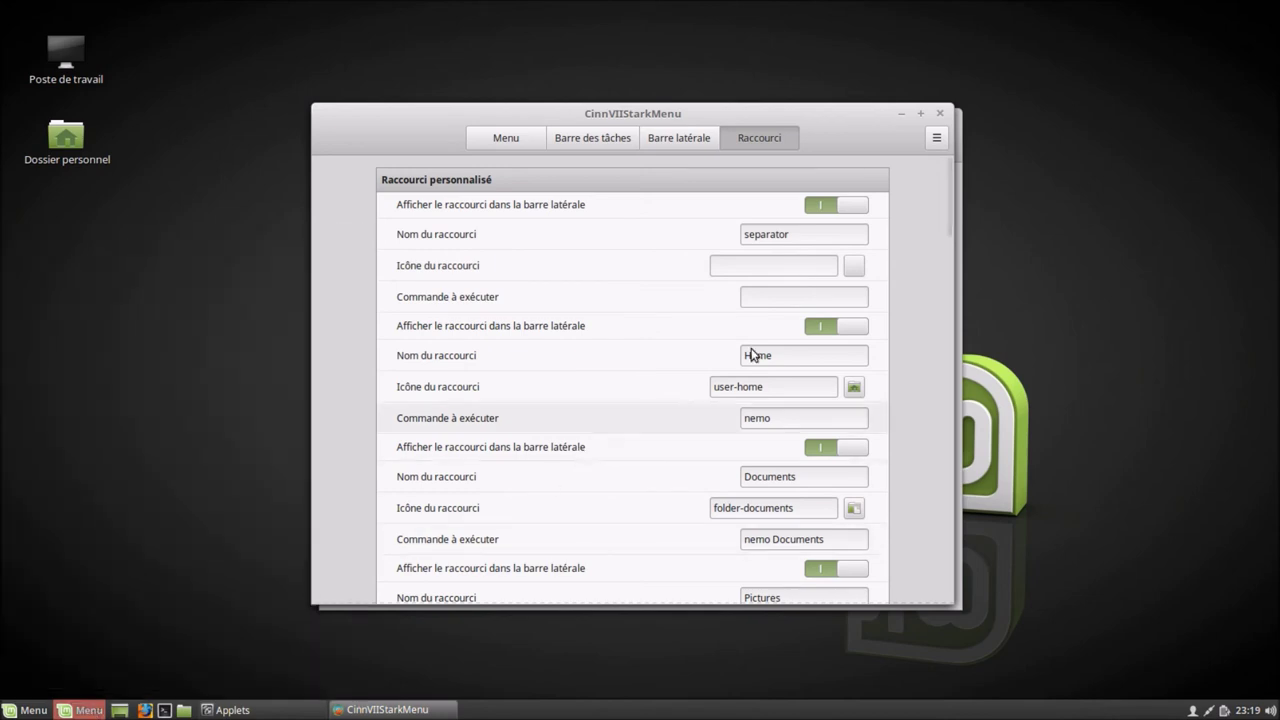
# Close the CinnVIIStarkMenu settings and install the Cinnamenu applet from the online applets.
pyautogui.click(941, 114)
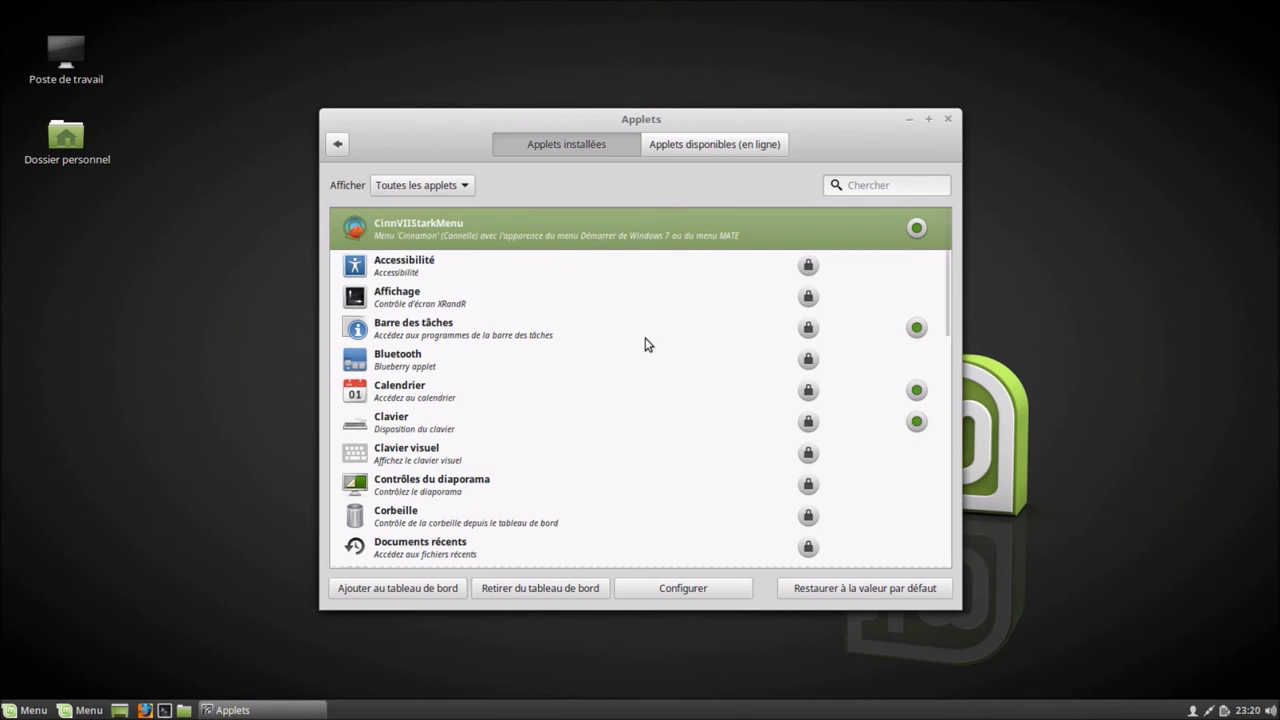
pyautogui.click(697, 146)
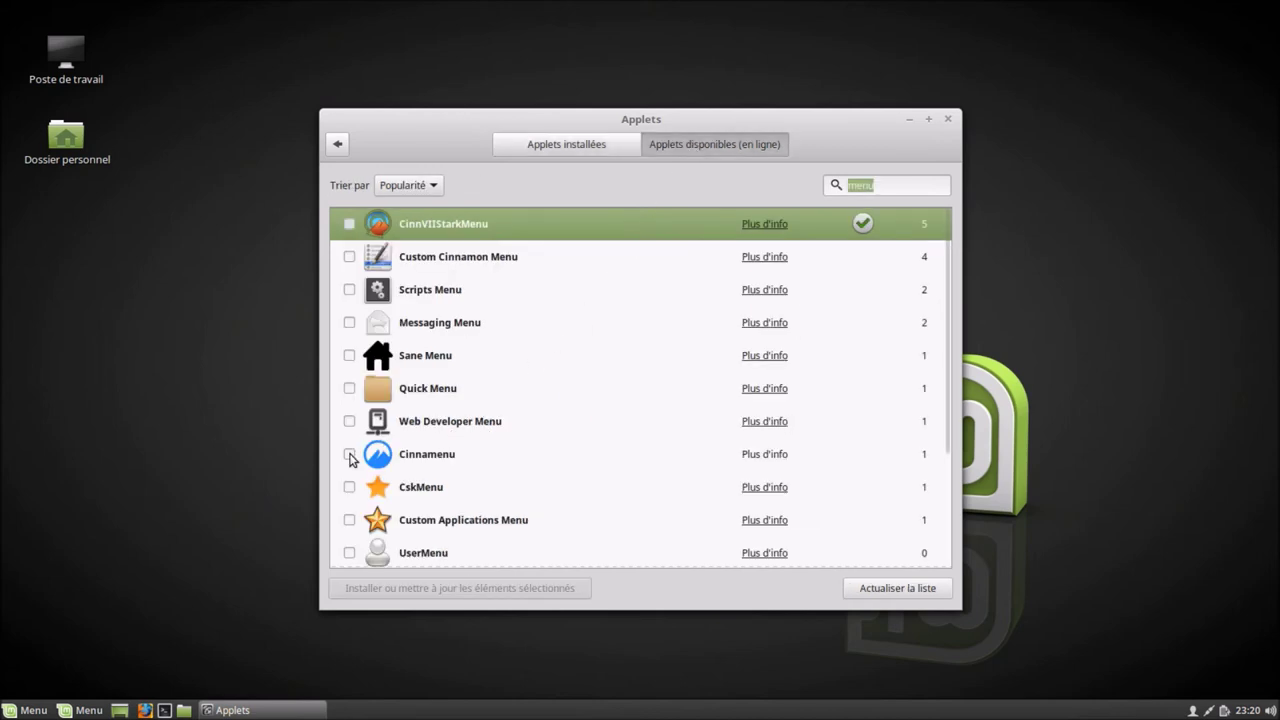
pyautogui.click(350, 454)
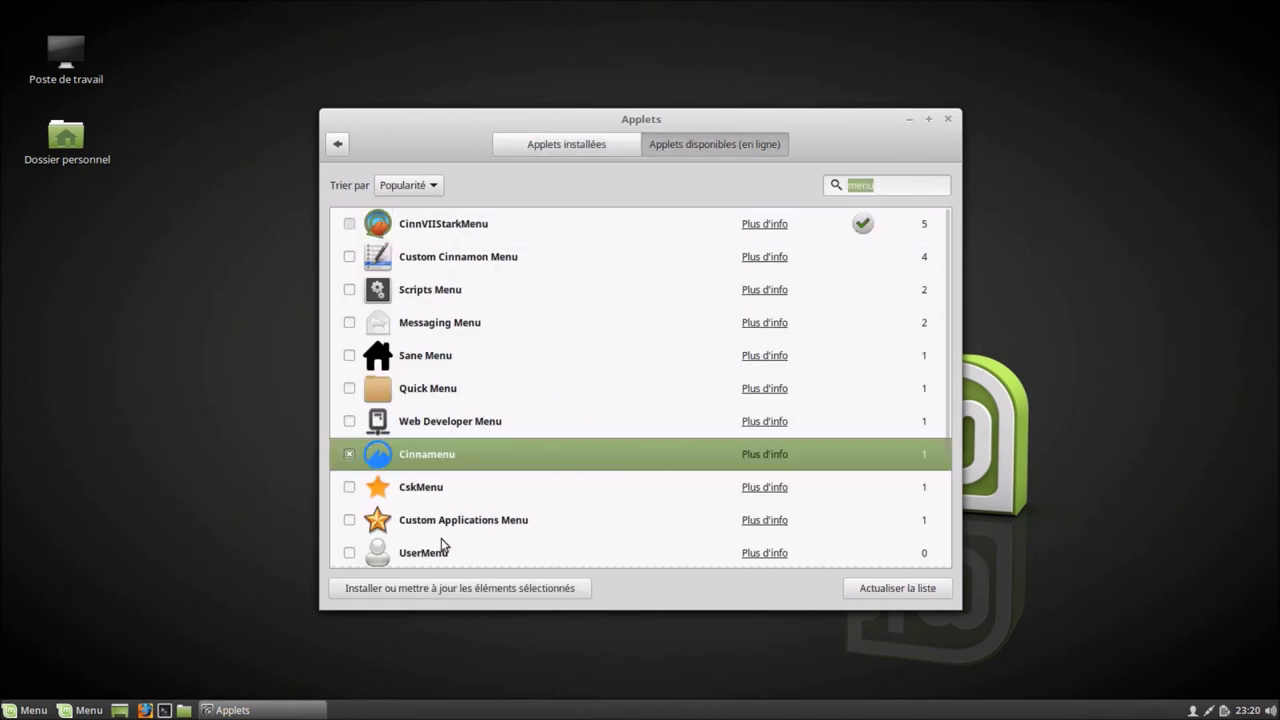
pyautogui.click(485, 590)
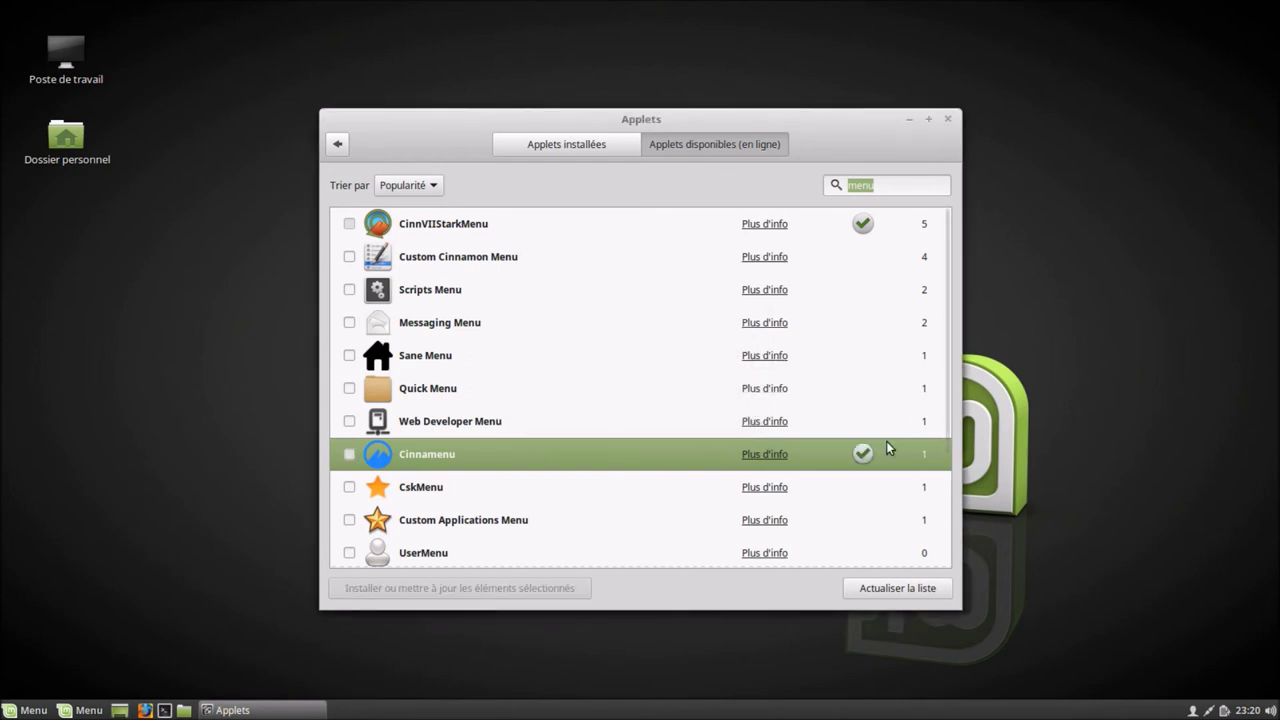
# Read the warning on the installed Cinnamenu applet, add the applet to the panel and close the Applets window.
pyautogui.click(584, 142)
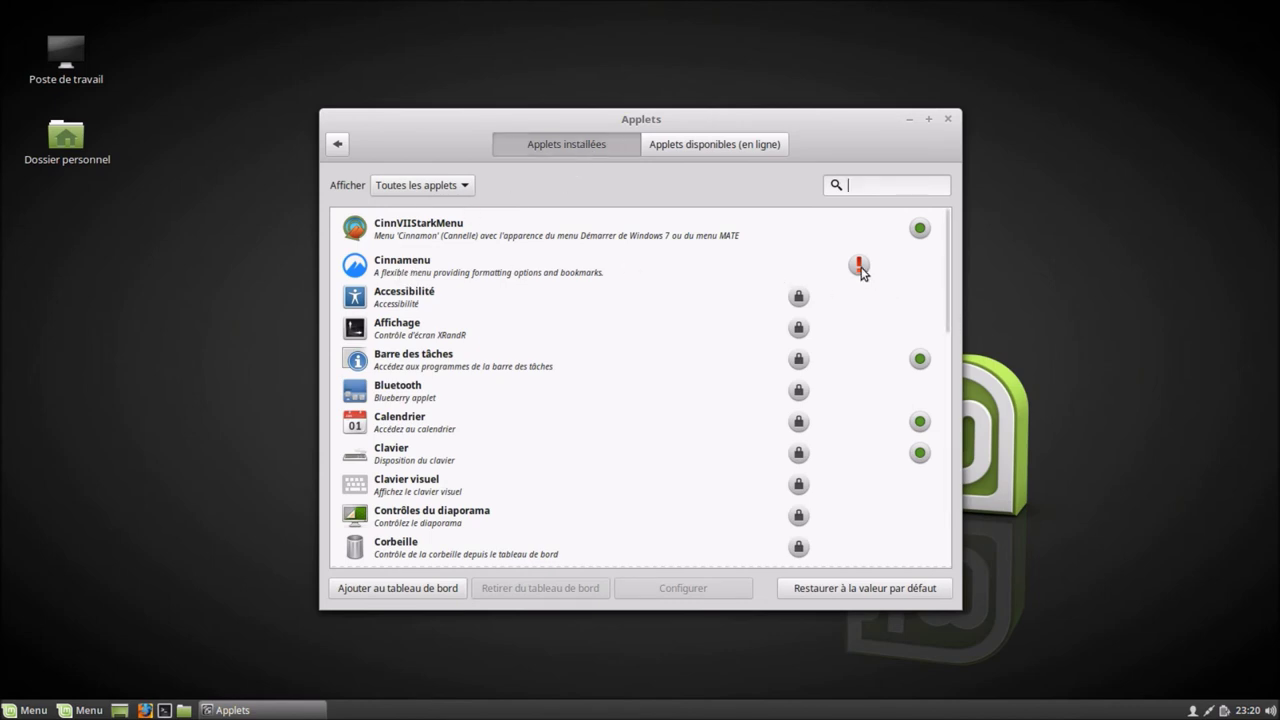
pyautogui.moveTo(860, 268)
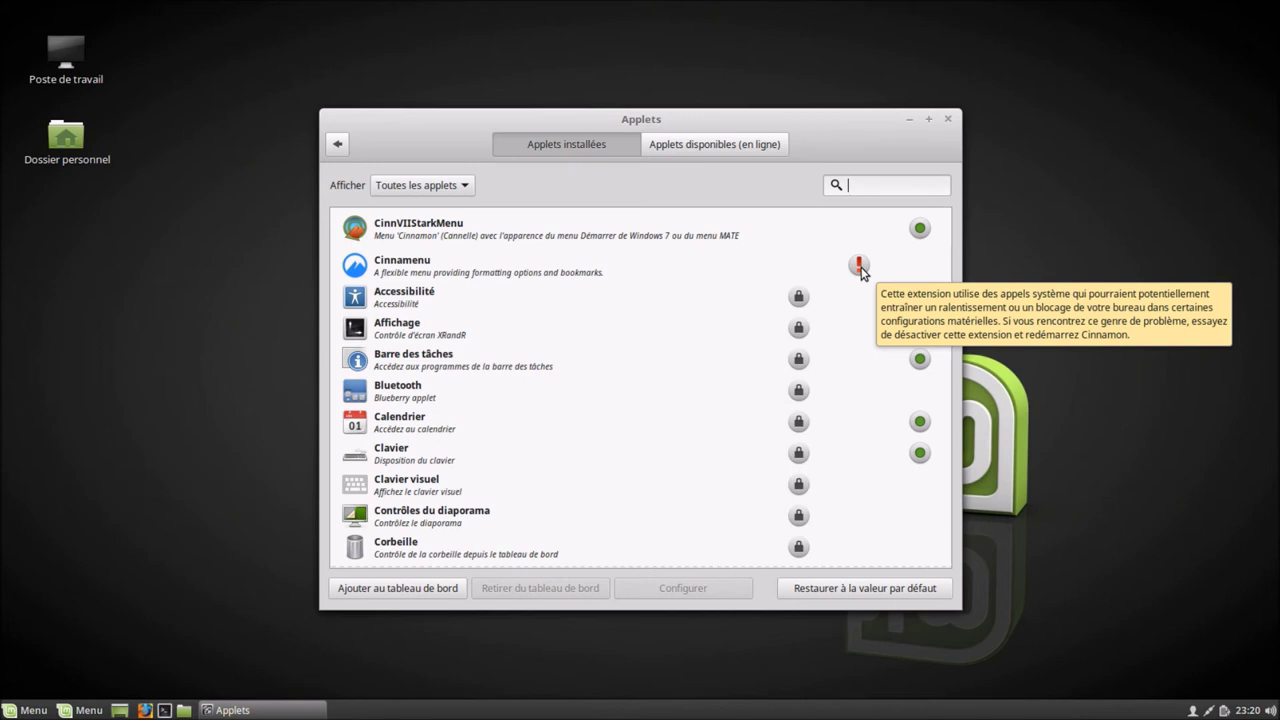
pyautogui.click(401, 266)
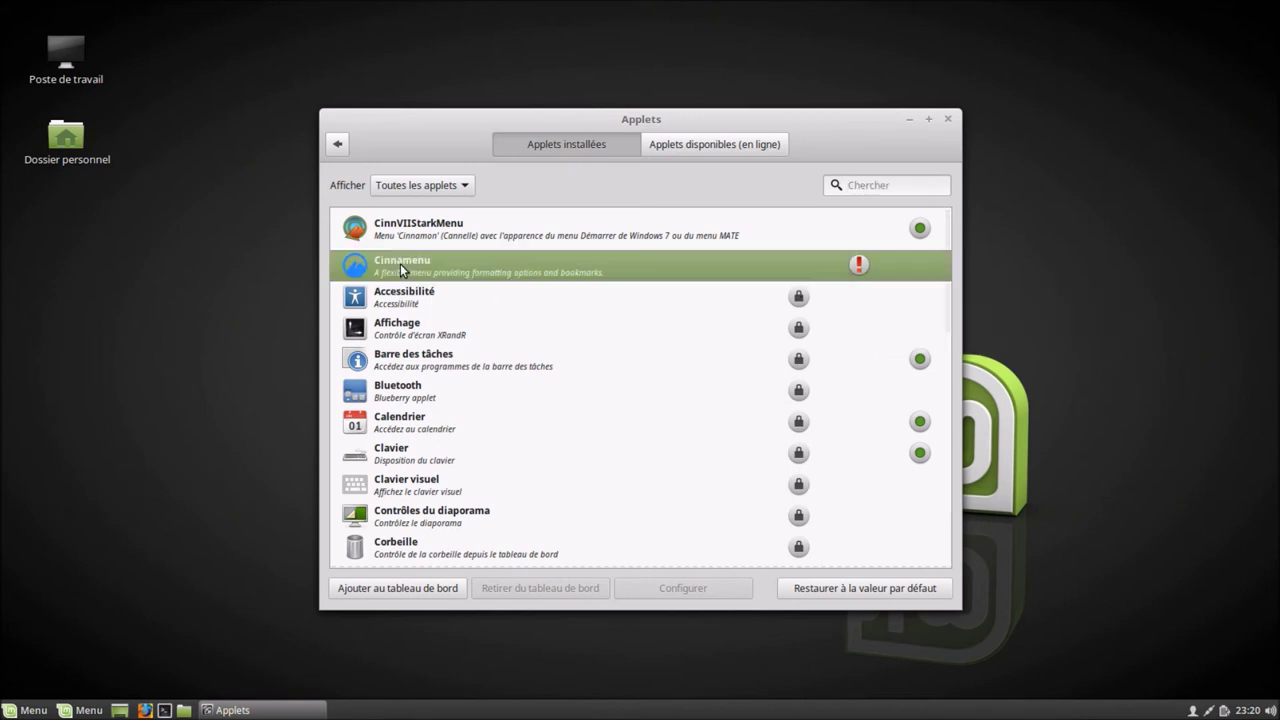
pyautogui.click(405, 589)
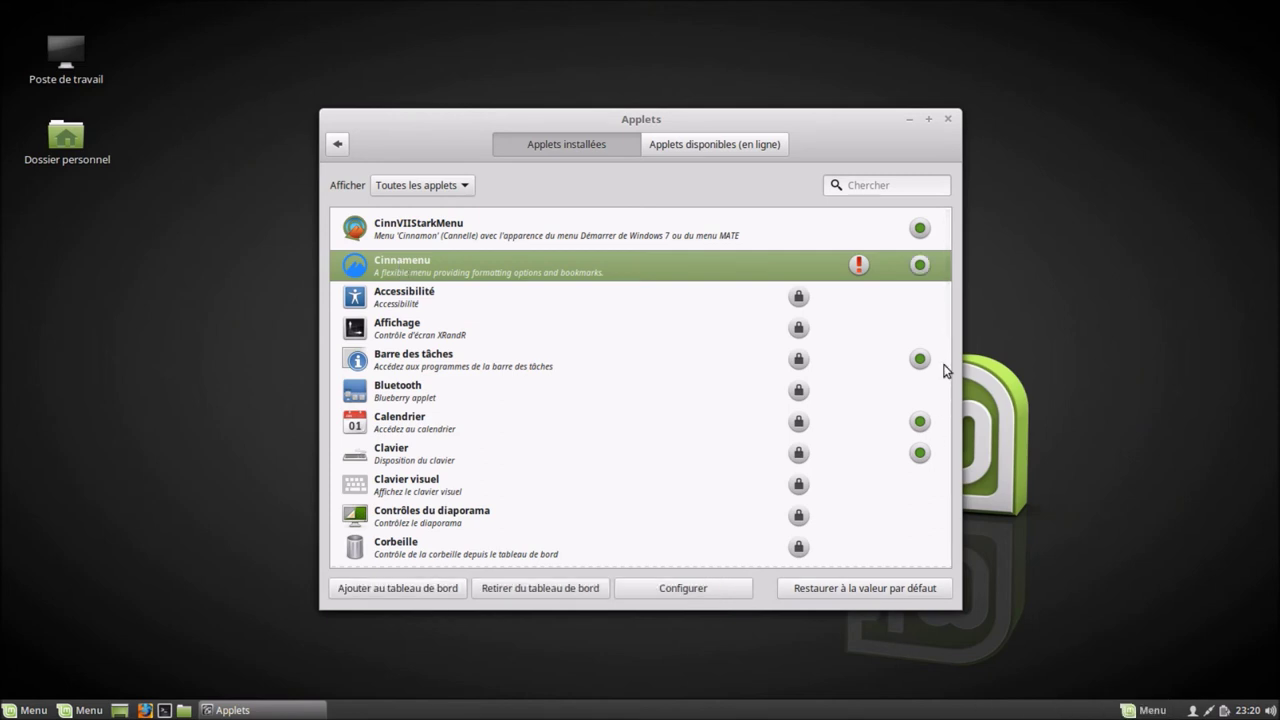
pyautogui.click(948, 120)
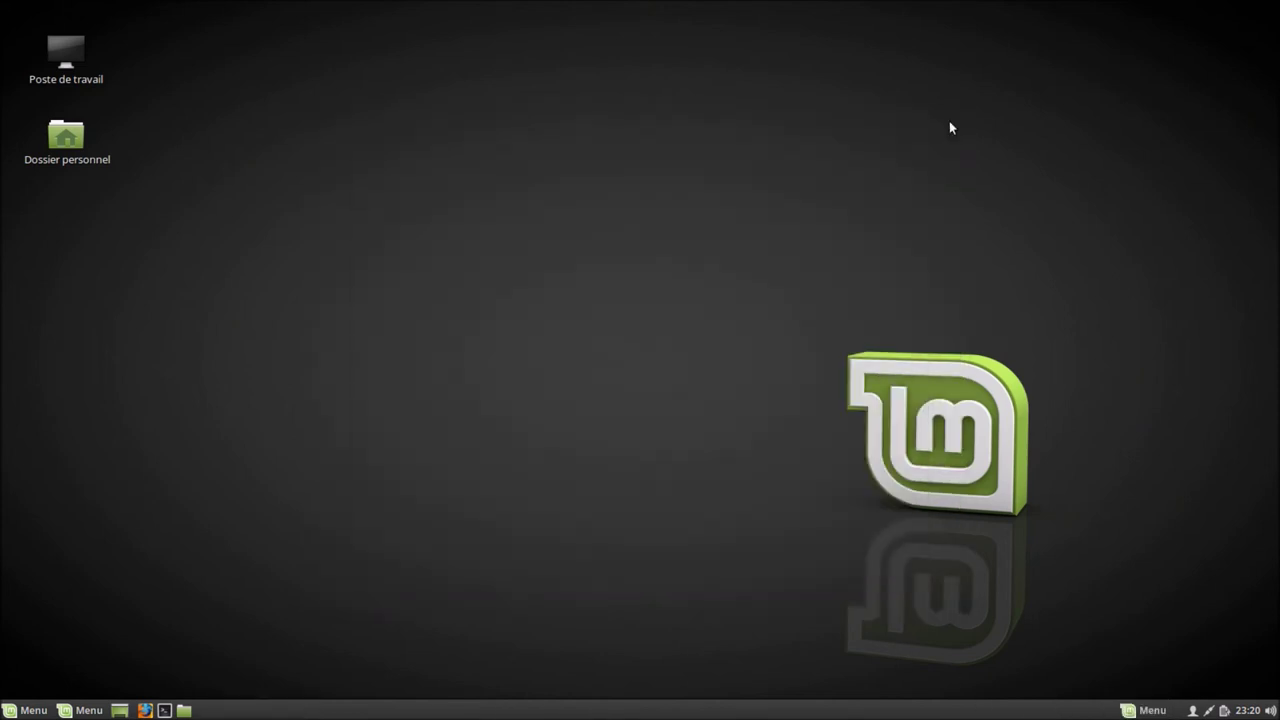
# Using panel edit mode, move the Cinnamenu beside the other two menus, then turn edit mode back off.
pyautogui.rightClick(1025, 711)
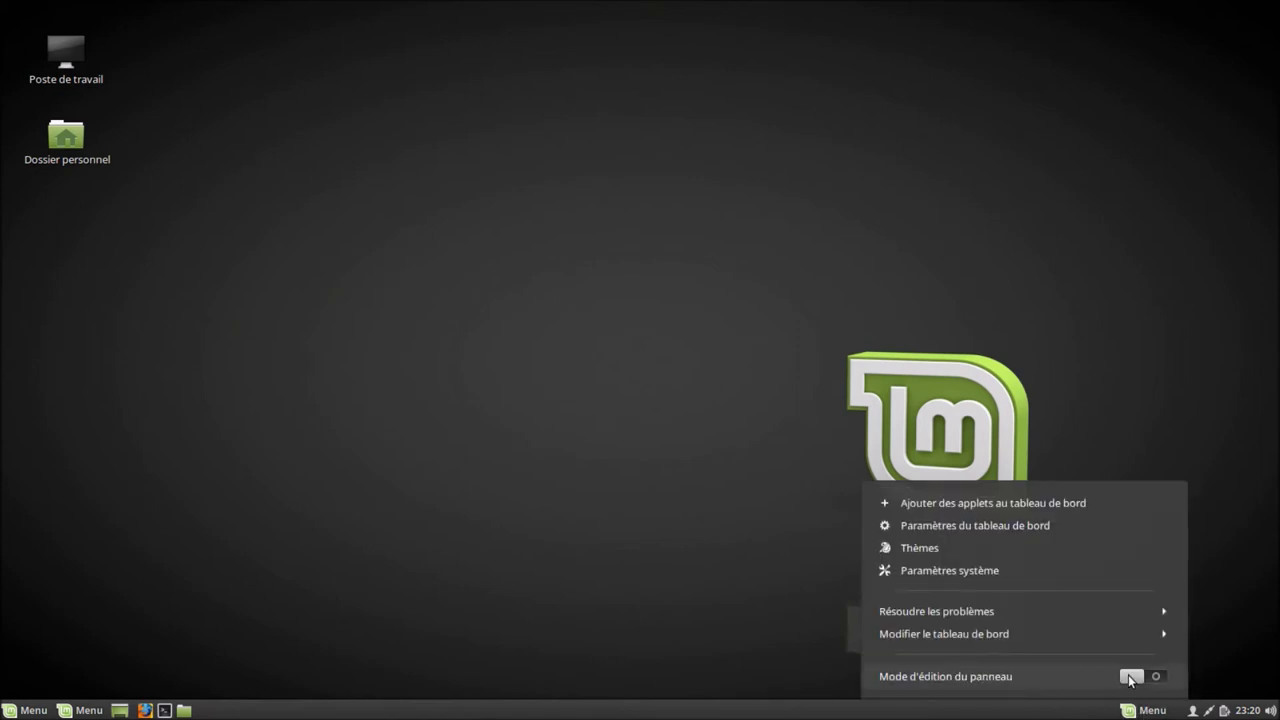
pyautogui.click(1130, 677)
pyautogui.moveTo(1120, 712); pyautogui.dragTo(124, 712)
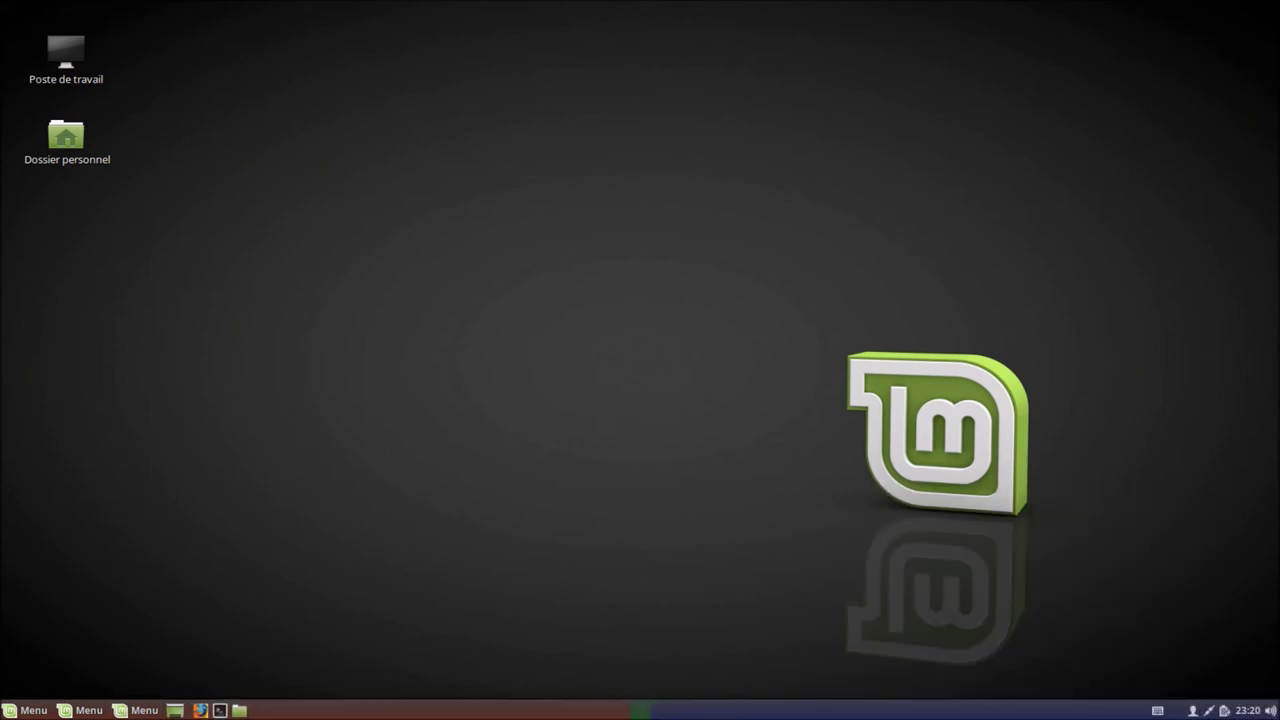
pyautogui.rightClick(755, 713)
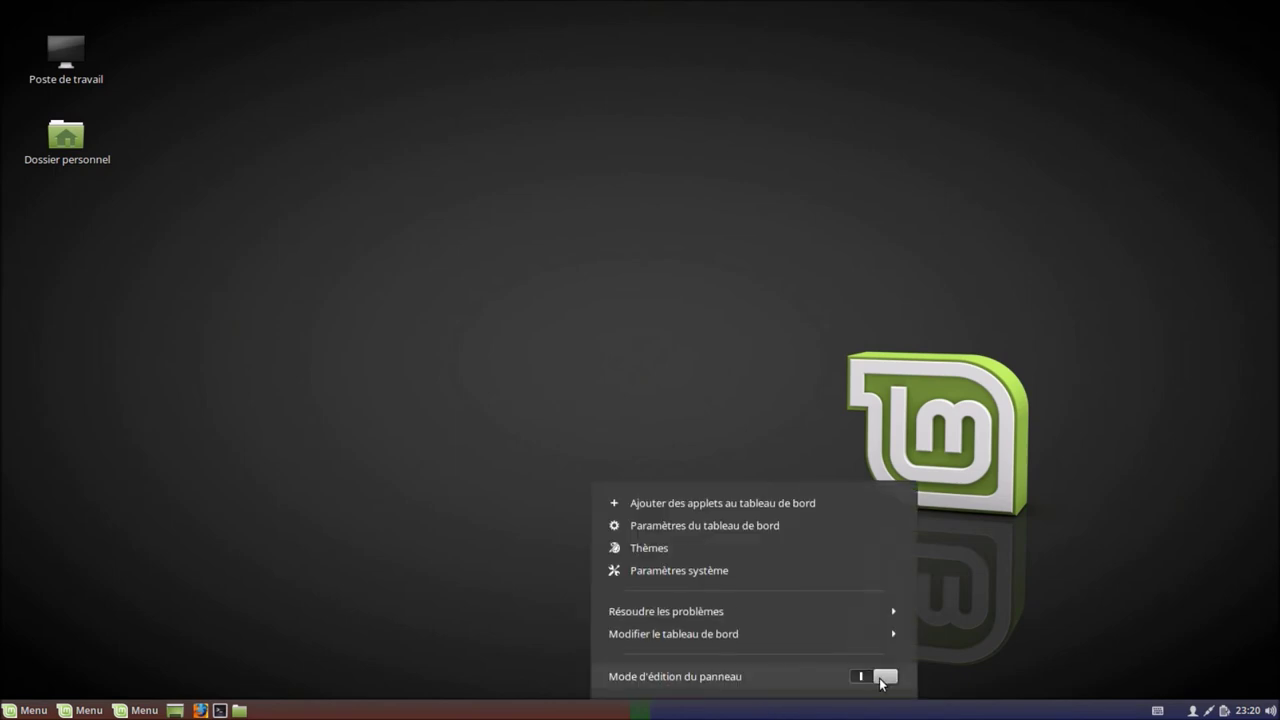
pyautogui.click(874, 677)
pyautogui.click(500, 609)
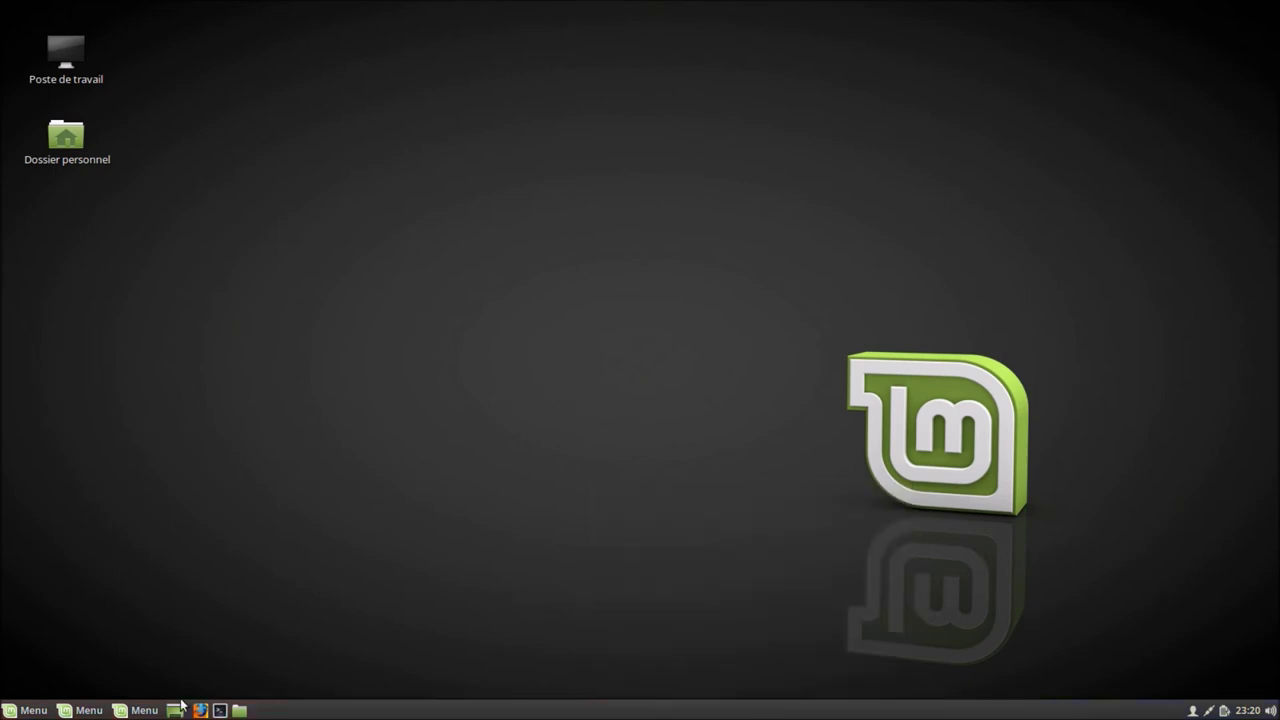
# View the Cinnamenu applet's about information and close it.
pyautogui.rightClick(136, 711)
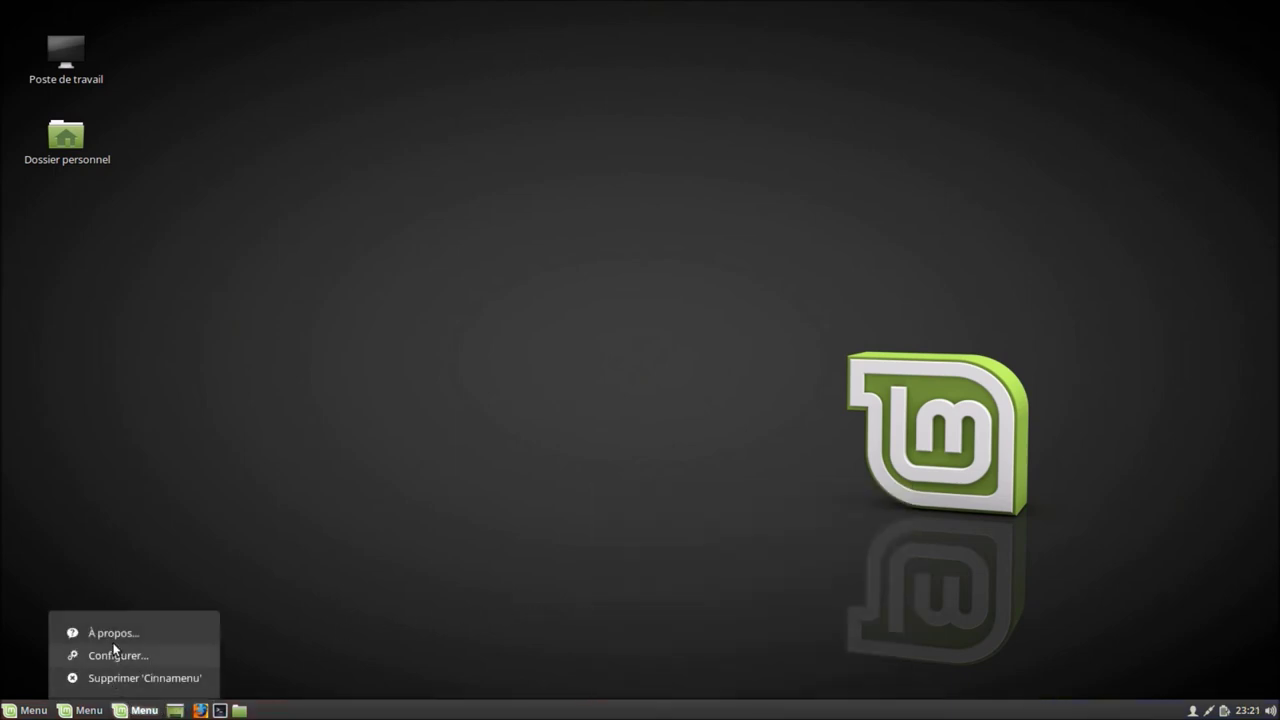
pyautogui.click(113, 641)
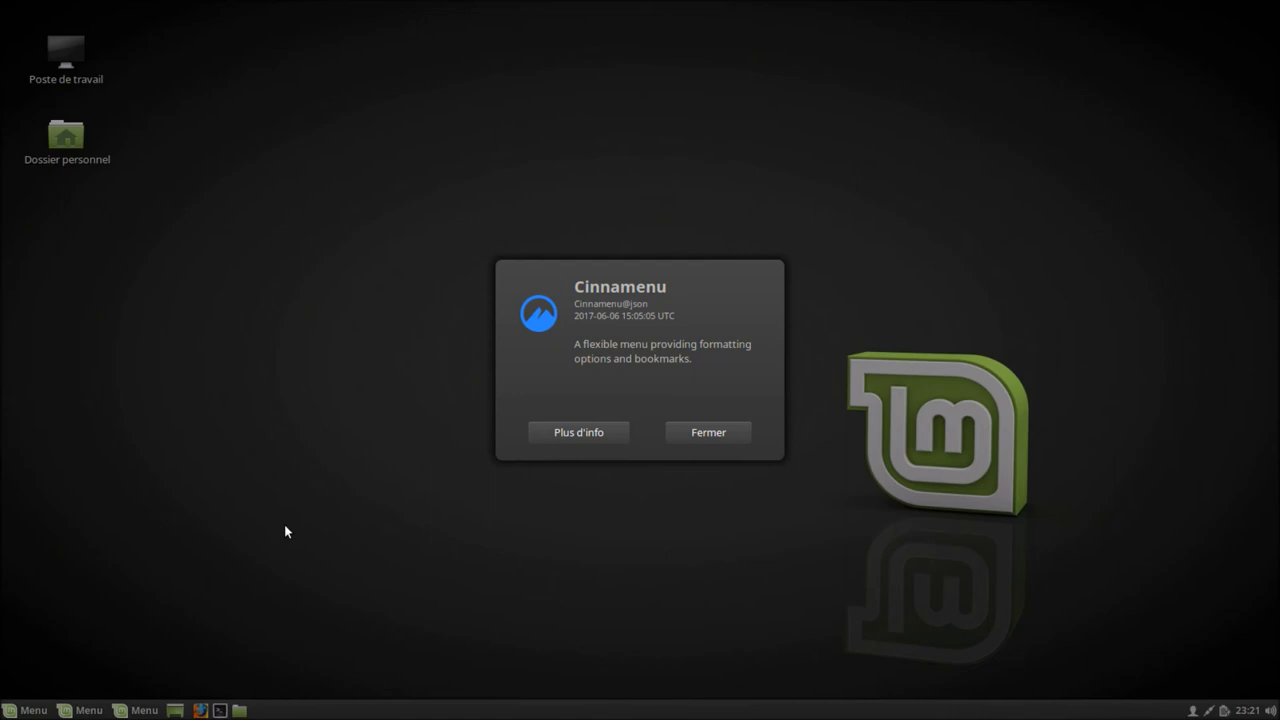
pyautogui.click(706, 434)
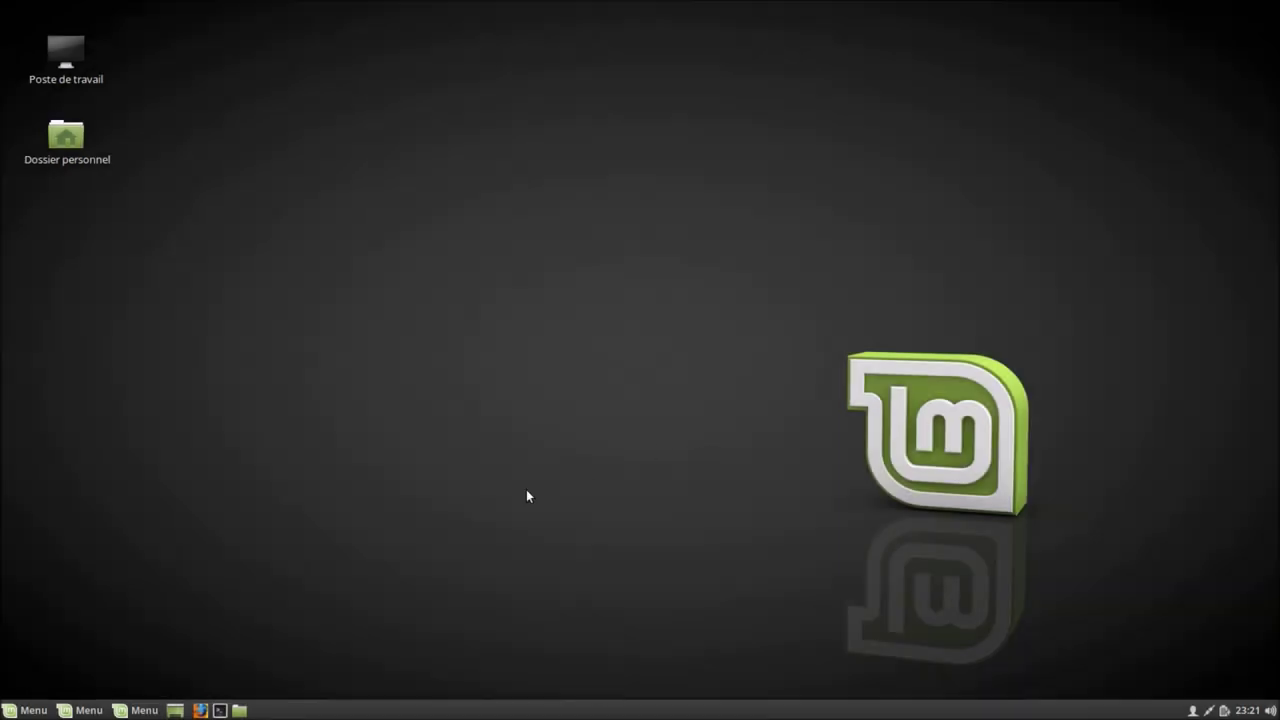
# Open the Cinnamenu and look through its application categories, including Administration and Accessoires.
pyautogui.click(137, 710)
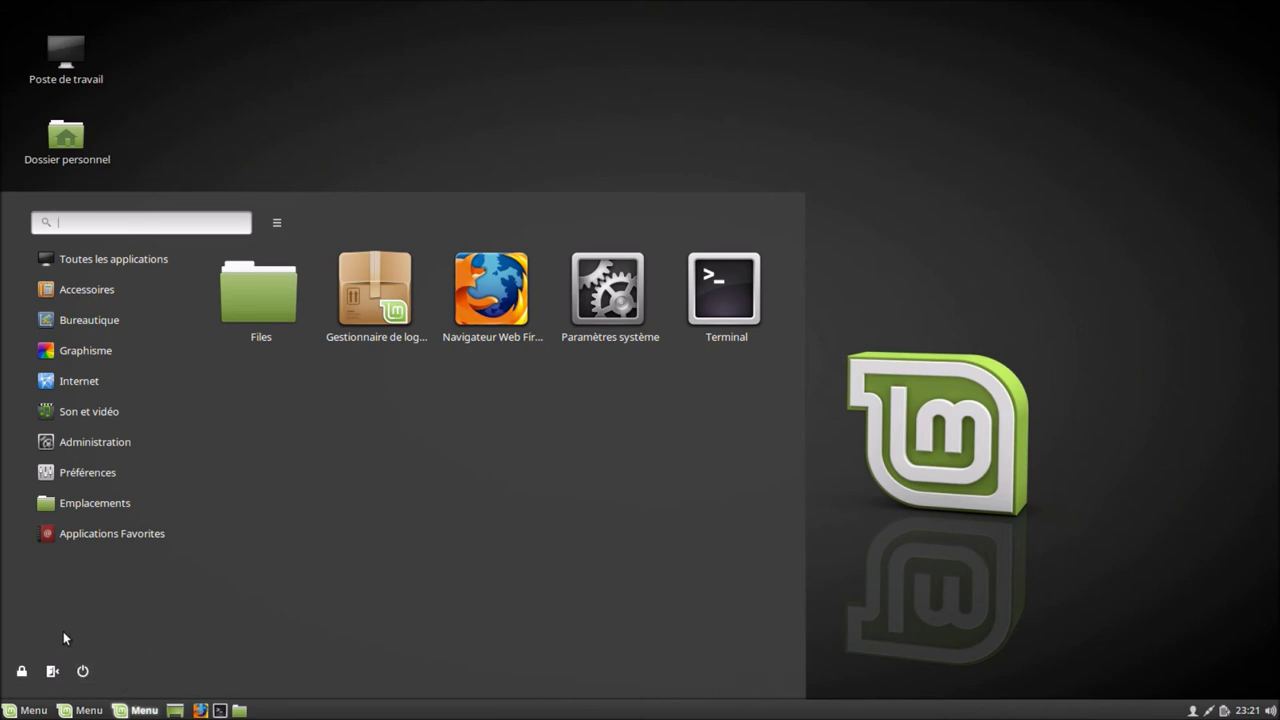
pyautogui.moveTo(81, 508)
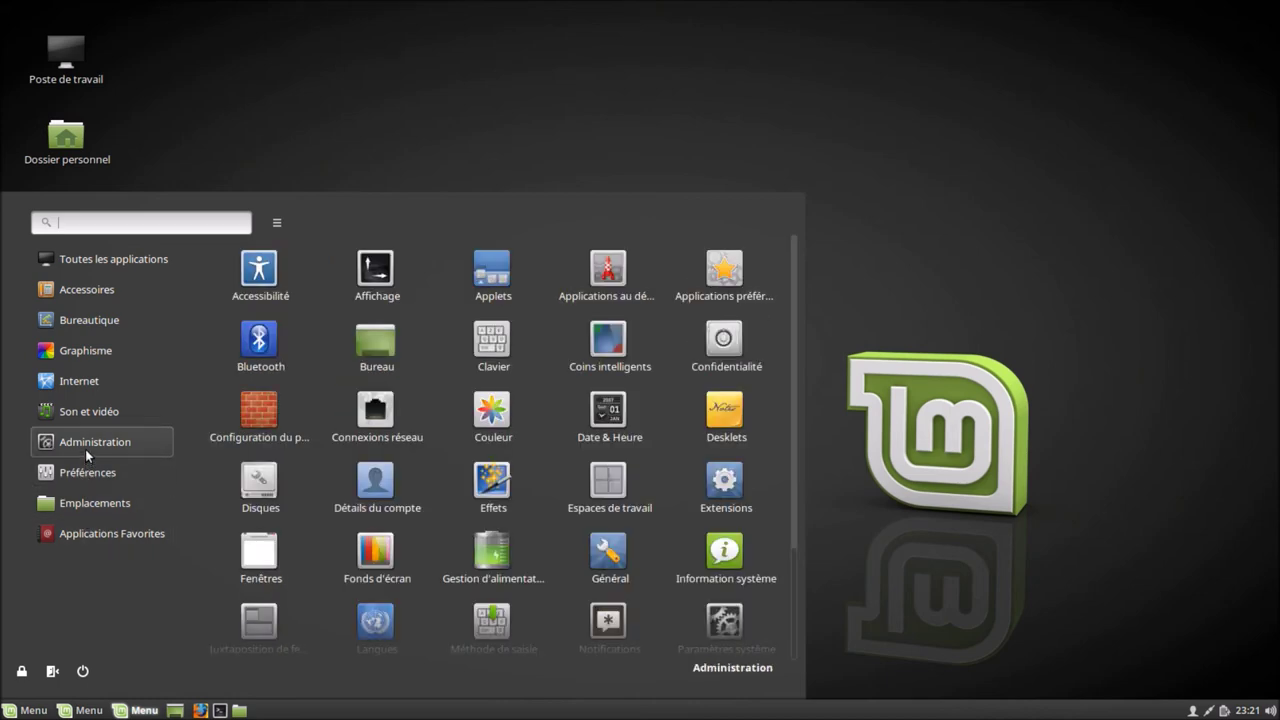
pyautogui.moveTo(81, 288)
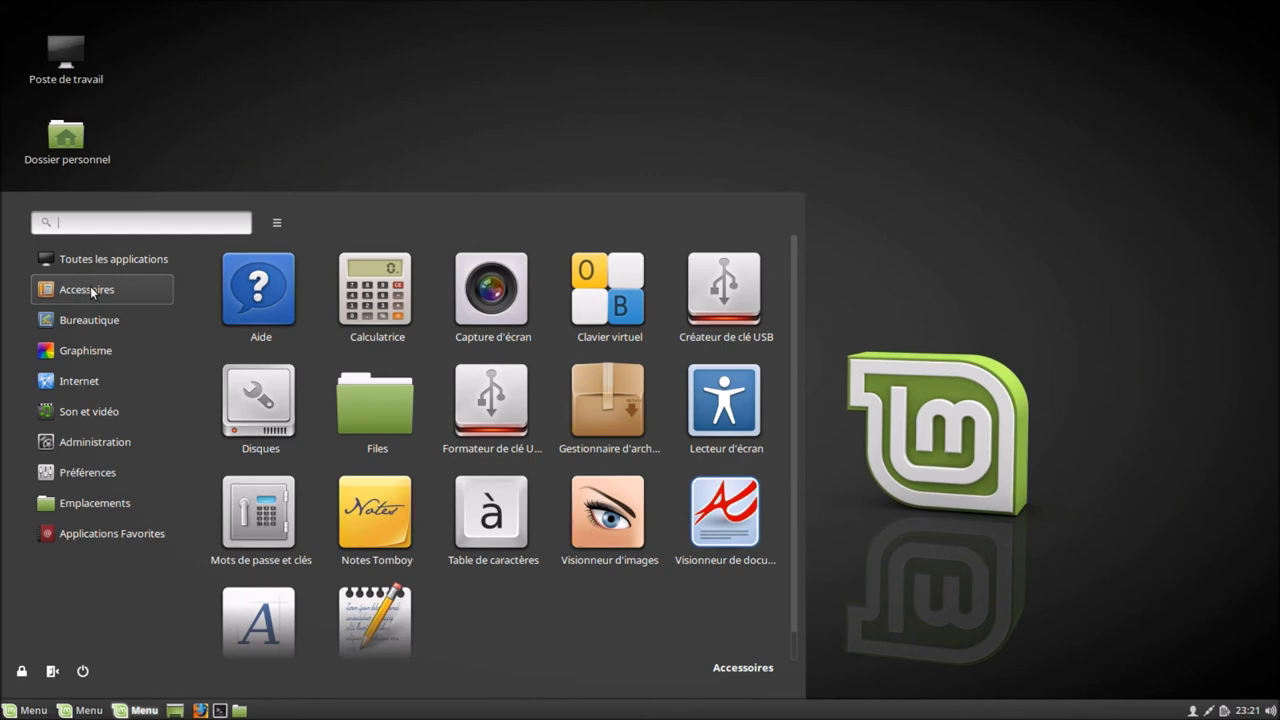
# Switch the Cinnamenu to list view, look through the application list and switch back to grid view.
pyautogui.click(278, 223)
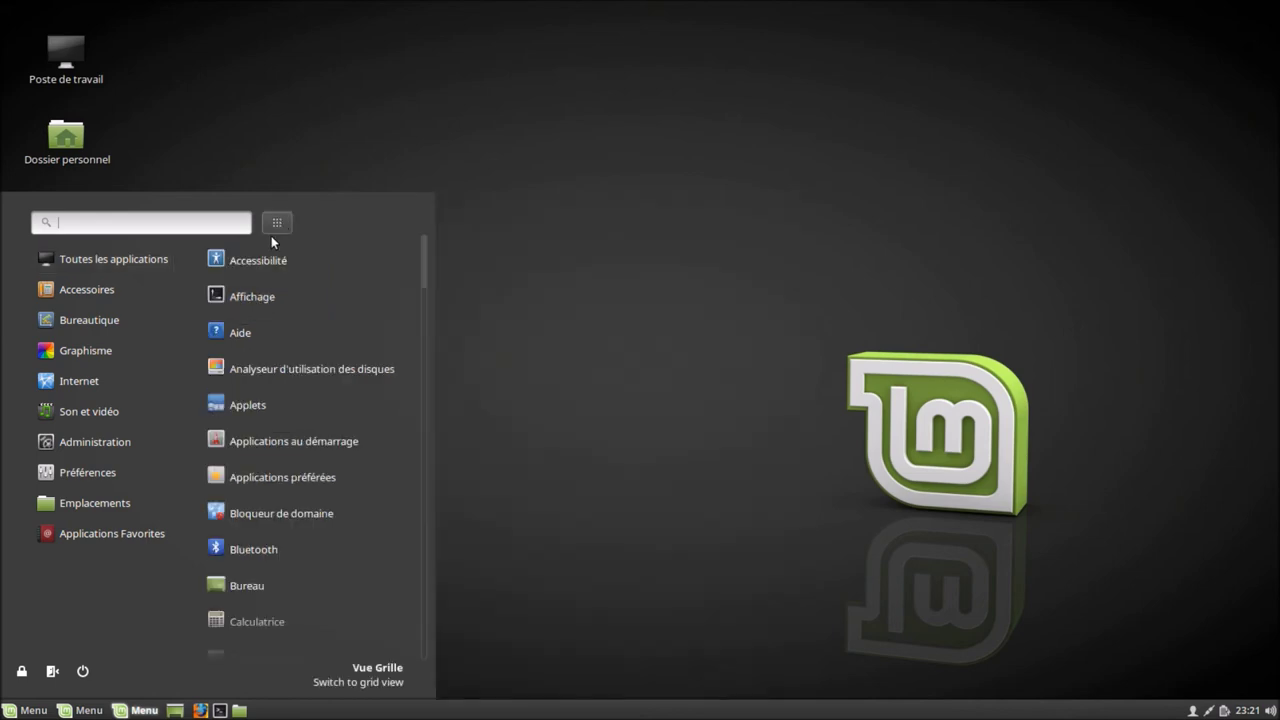
pyautogui.scroll(-6, 288, 372)
pyautogui.scroll(3, 288, 372)
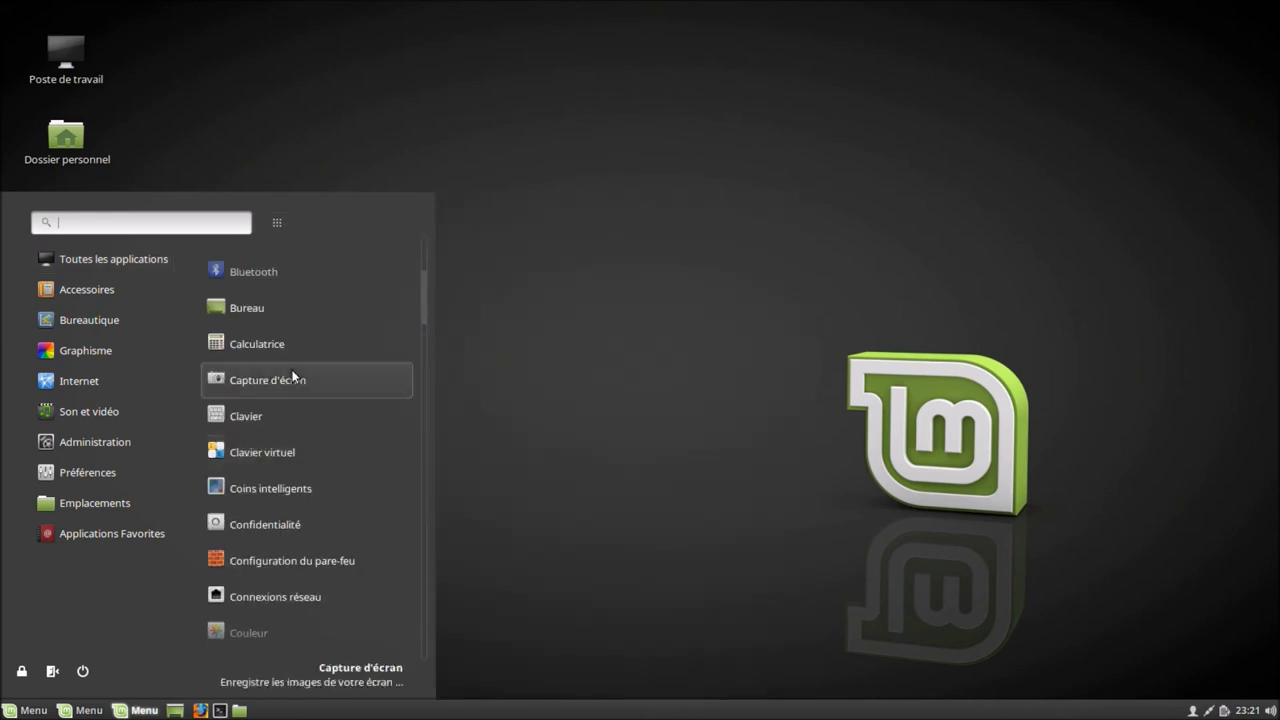
pyautogui.scroll(3, 292, 375)
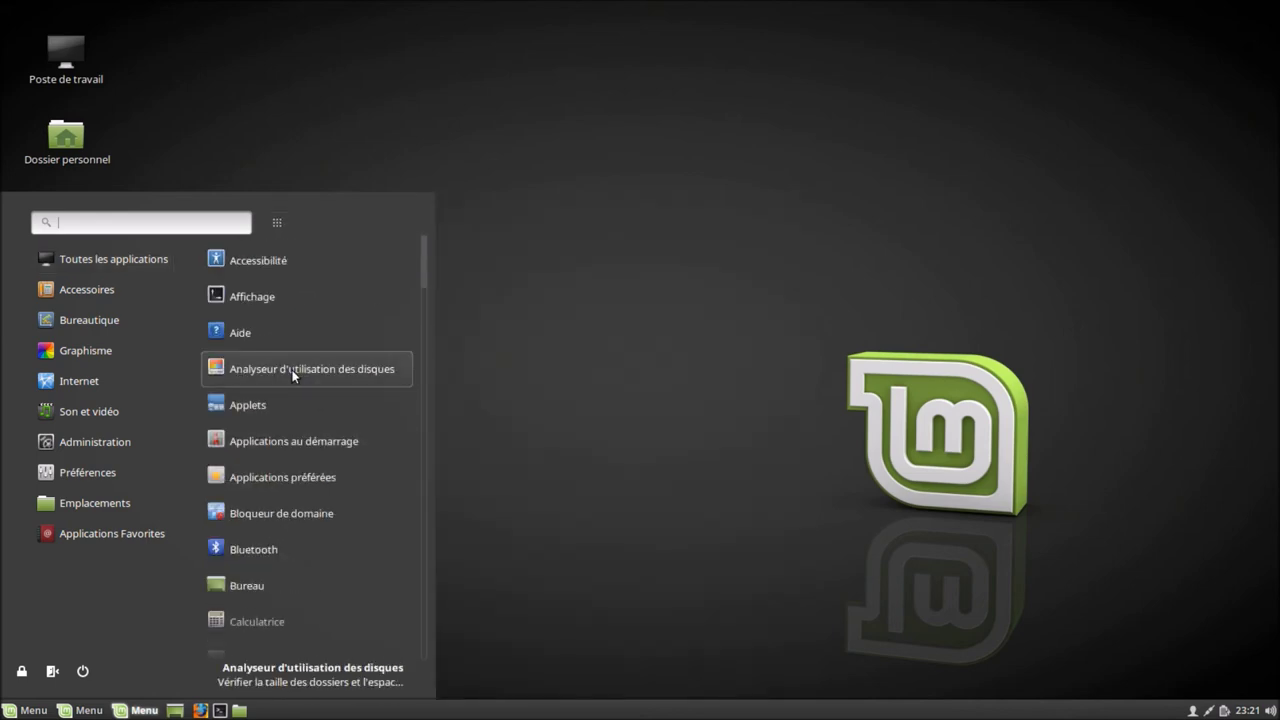
pyautogui.click(277, 223)
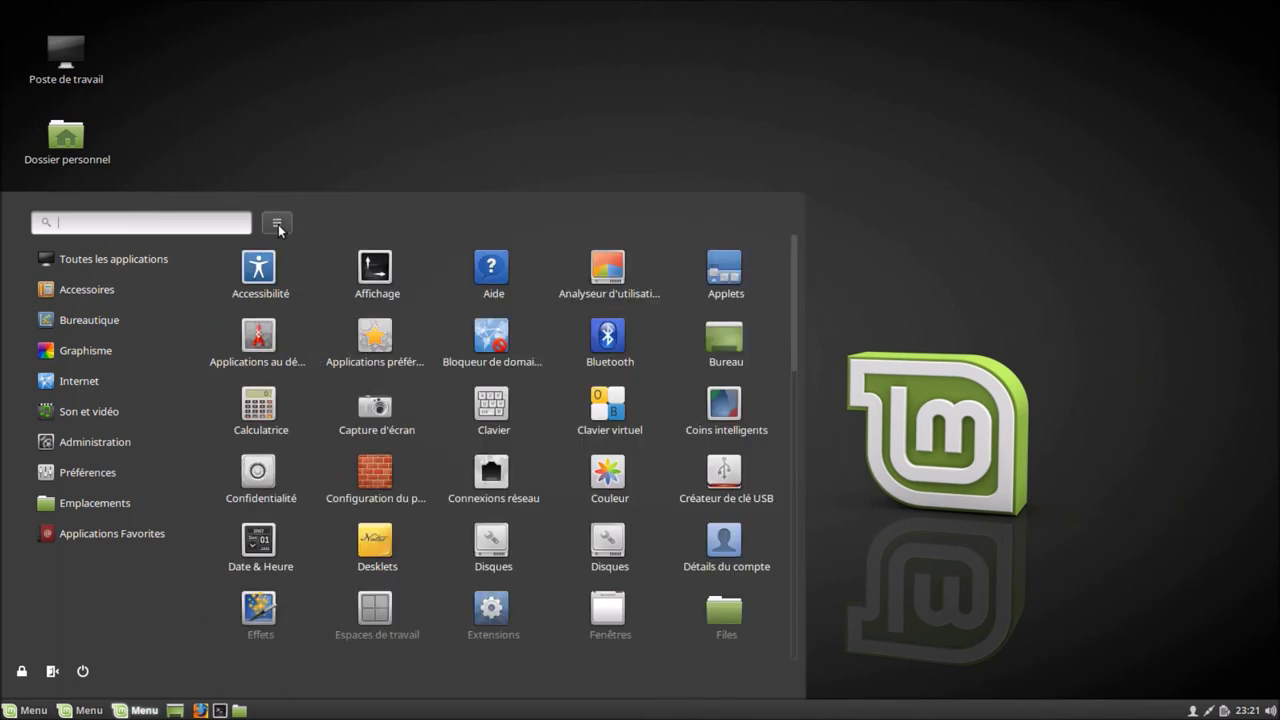
# Browse the Accessoires, Graphisme and Son et vidéo categories in grid view and close the Cinnamenu.
pyautogui.click(94, 291)
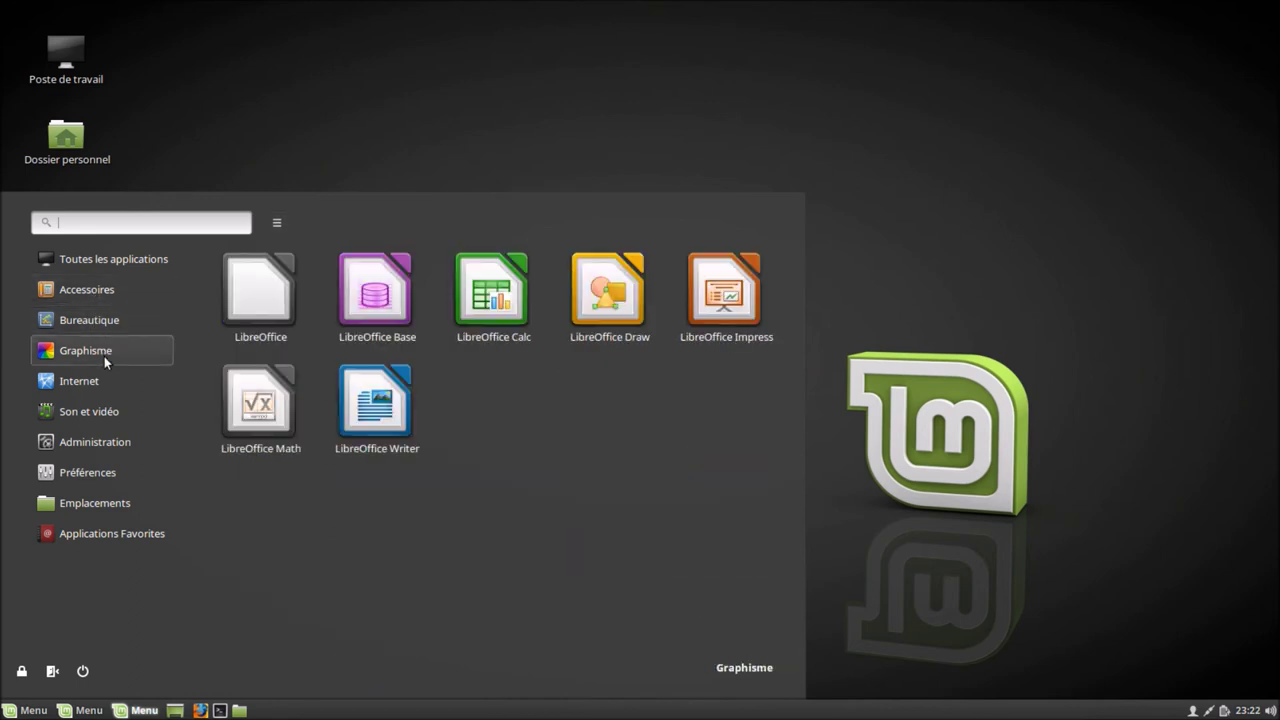
pyautogui.moveTo(104, 356)
pyautogui.moveTo(106, 415)
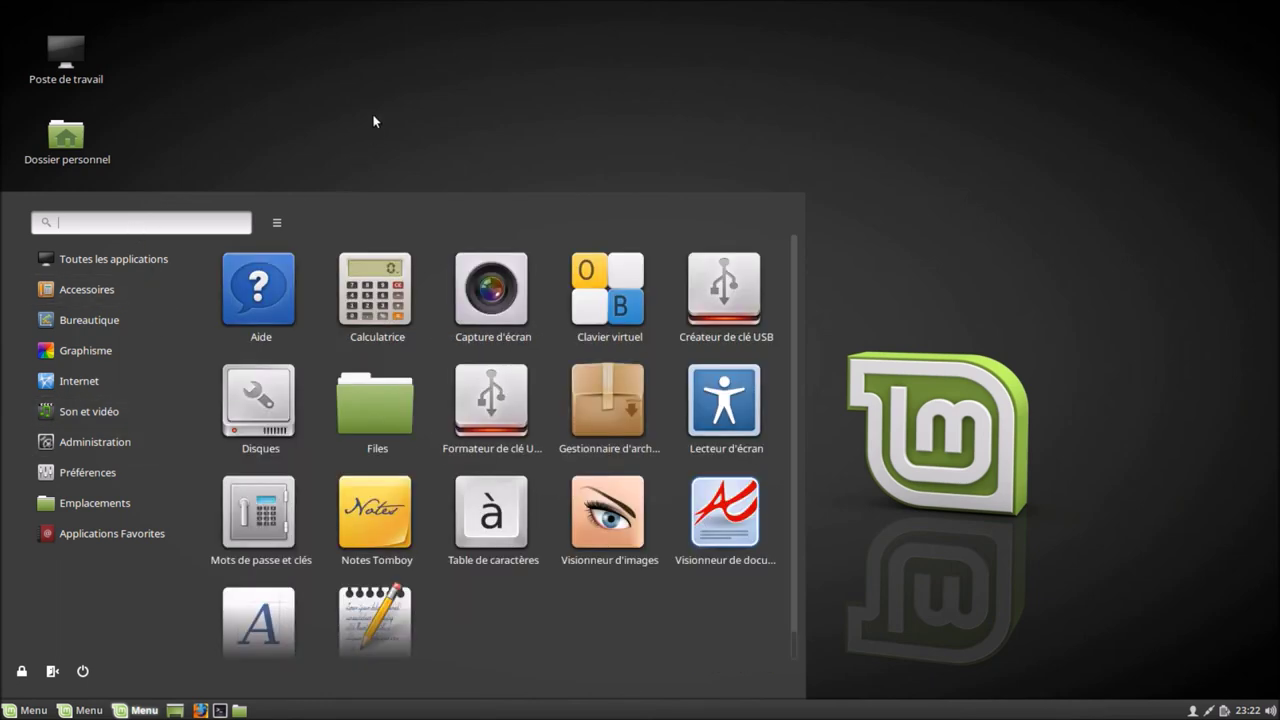
pyautogui.click(373, 116)
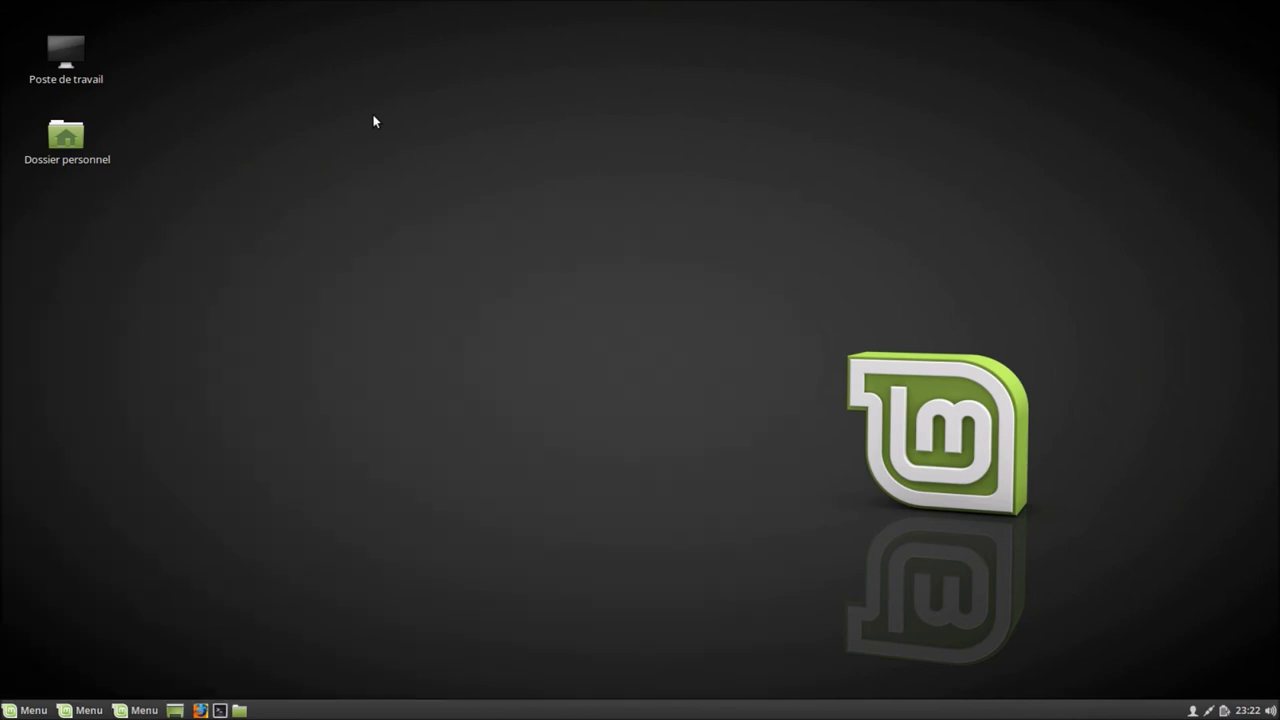
# Open the Cinnamenu settings, view the menu editor and close the editor.
pyautogui.rightClick(145, 712)
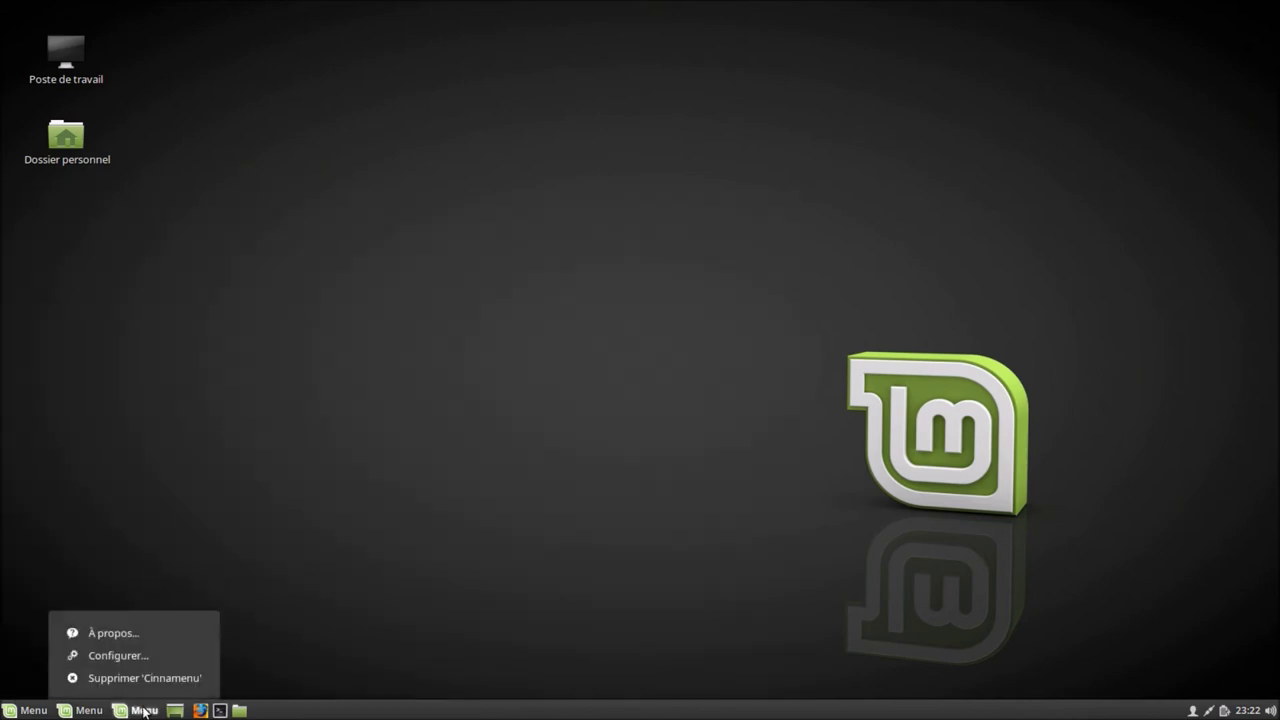
pyautogui.click(126, 656)
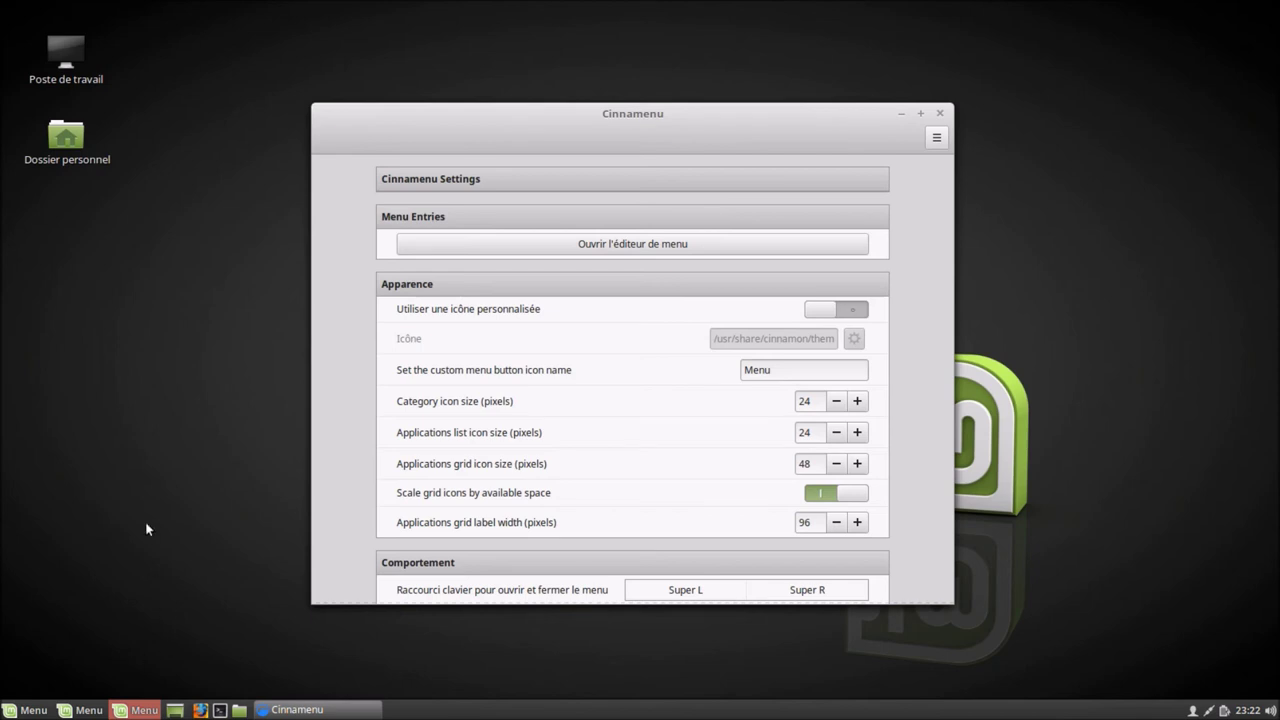
pyautogui.click(555, 242)
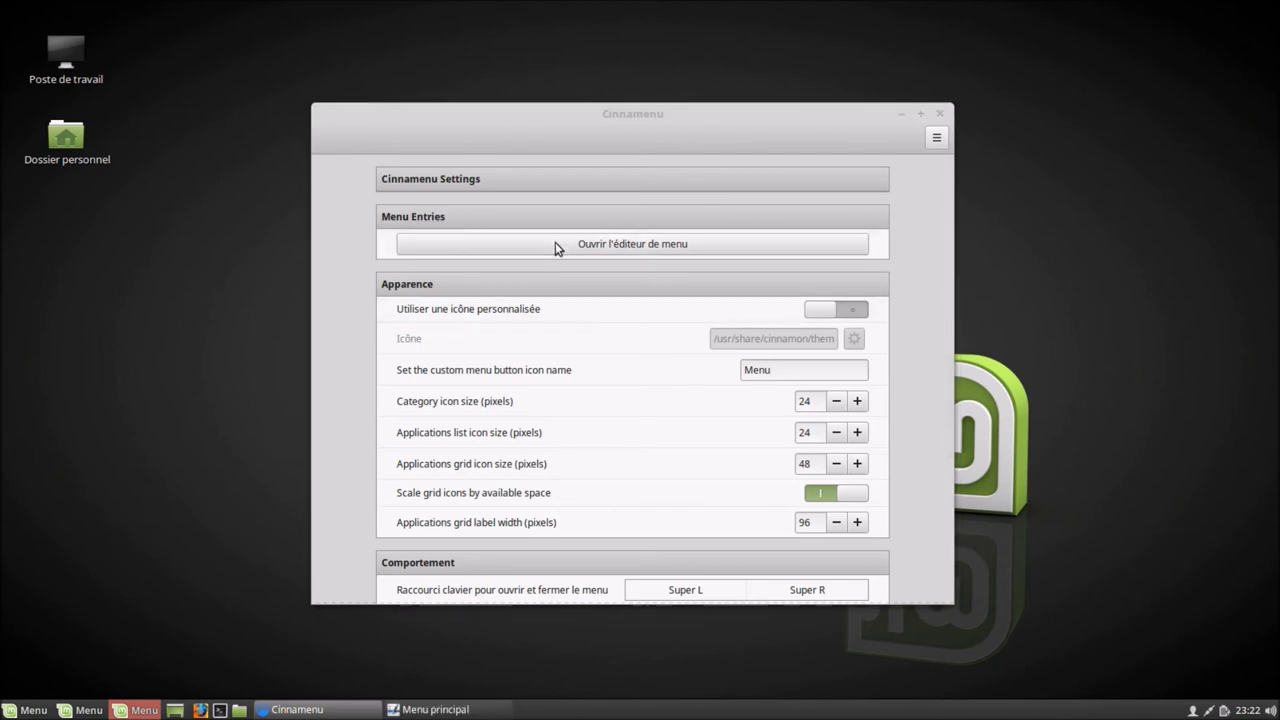
pyautogui.click(862, 556)
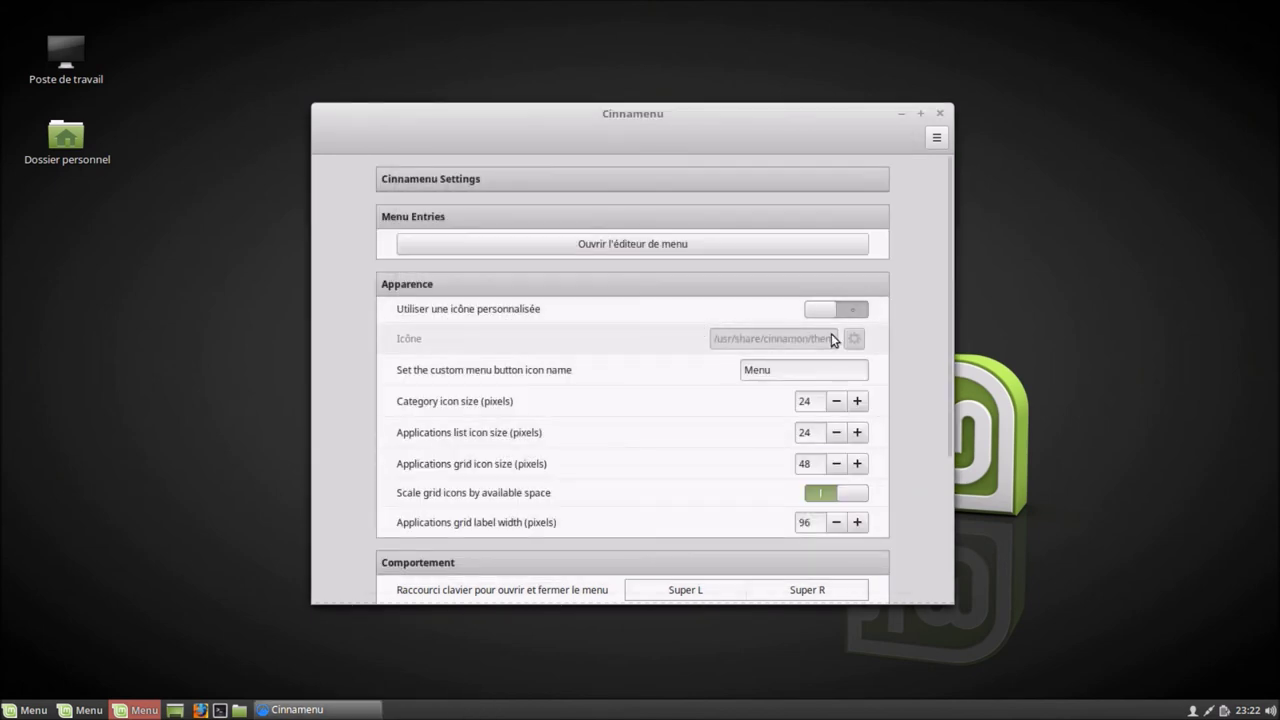
# Turn the custom icon option for the Cinnamenu on and back off.
pyautogui.click(817, 310)
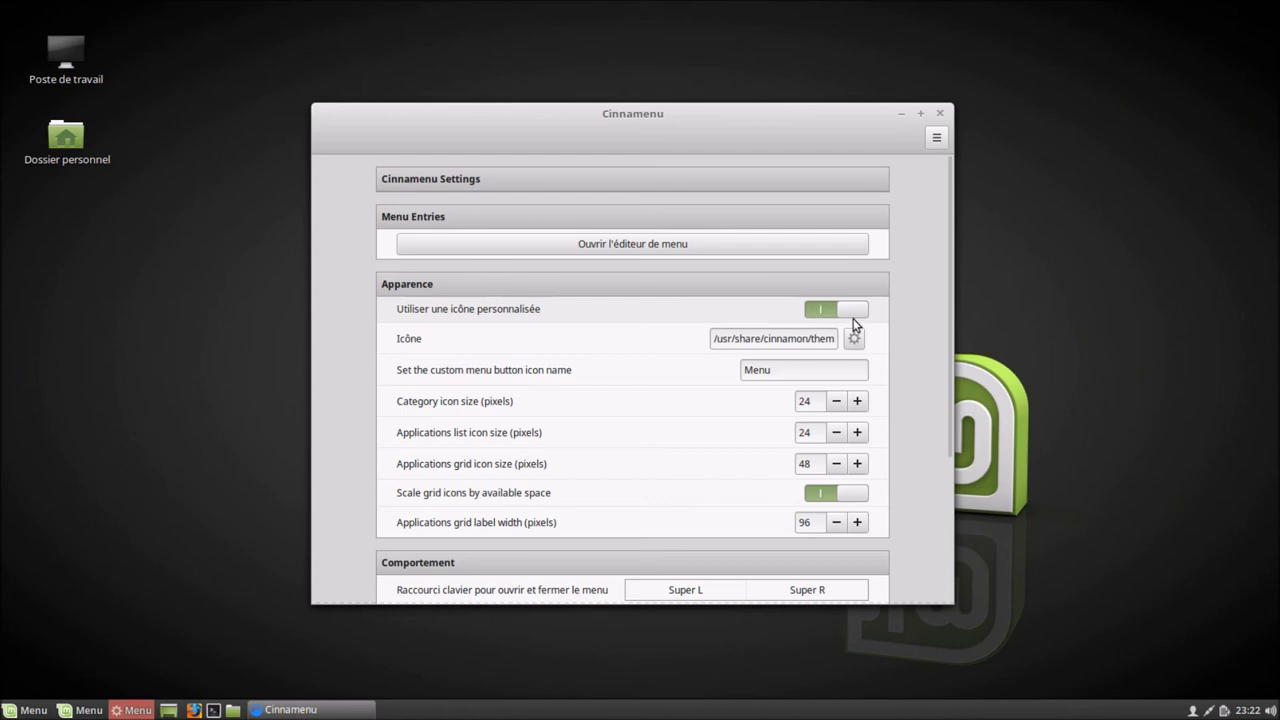
pyautogui.click(851, 313)
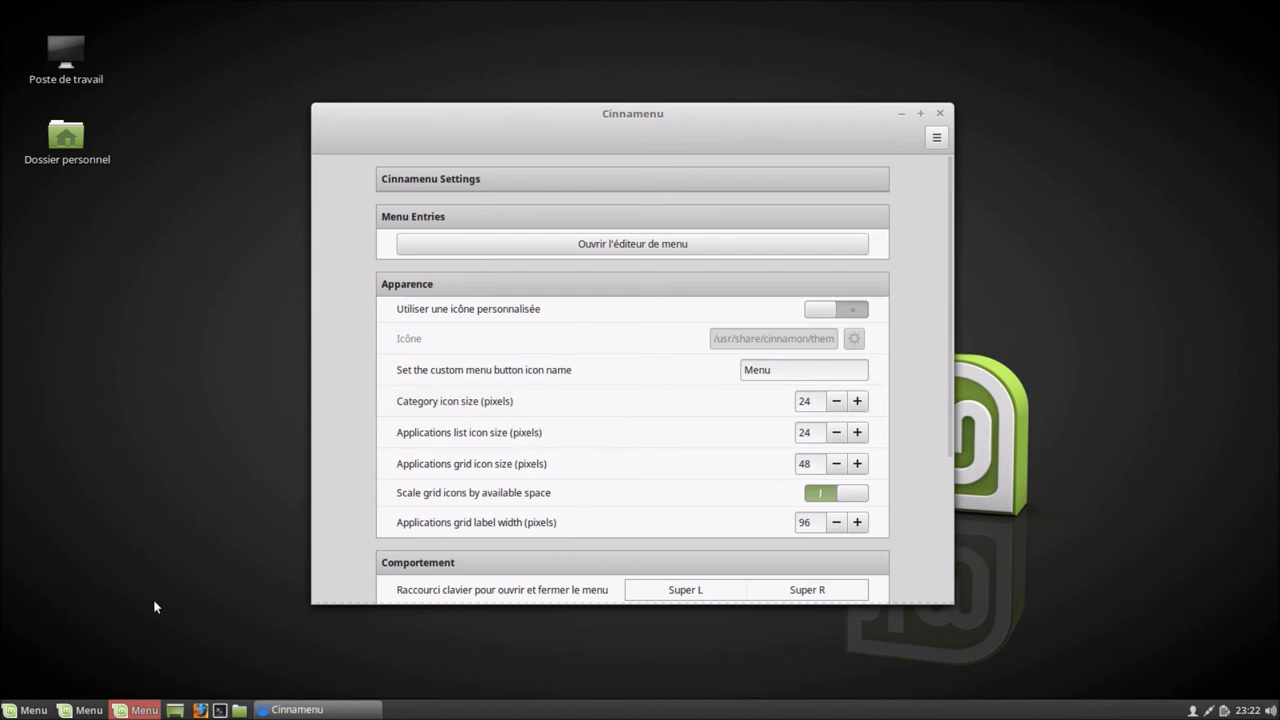
# Set the Cinnamenu category icon size to 16 pixels and compare the category list in the menu before and after the change.
pyautogui.click(123, 710)
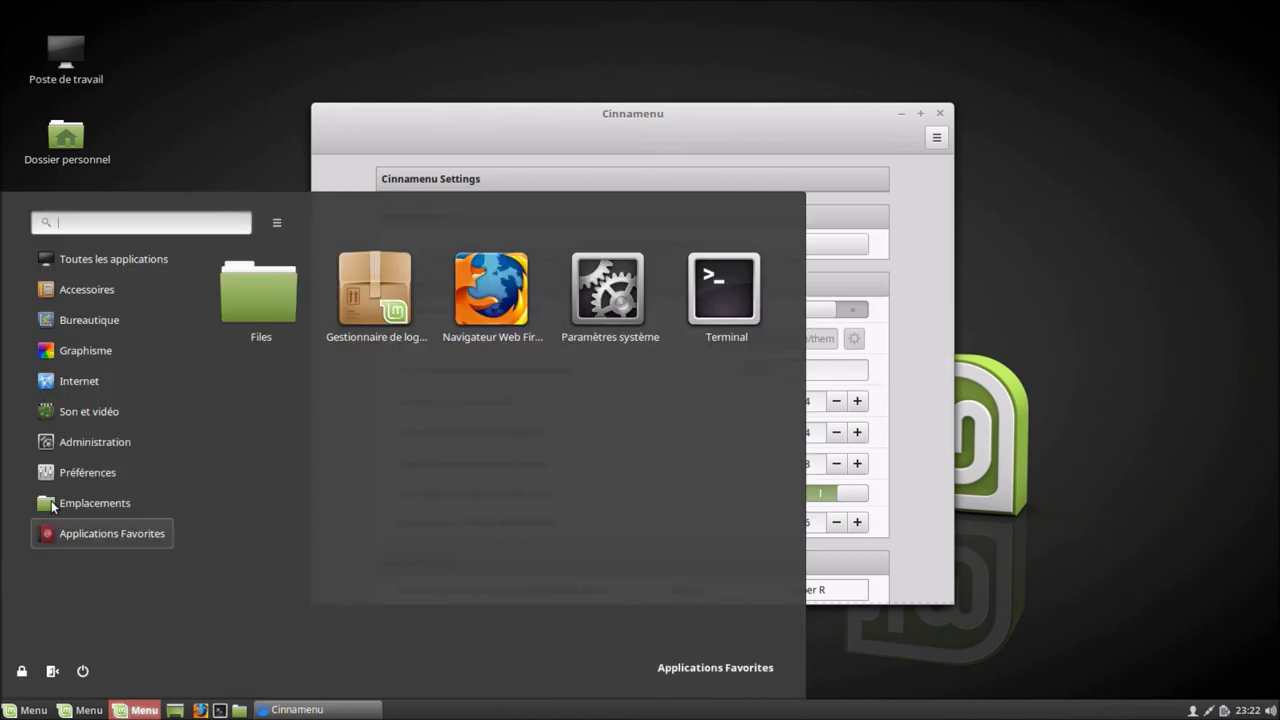
pyautogui.click(1051, 267)
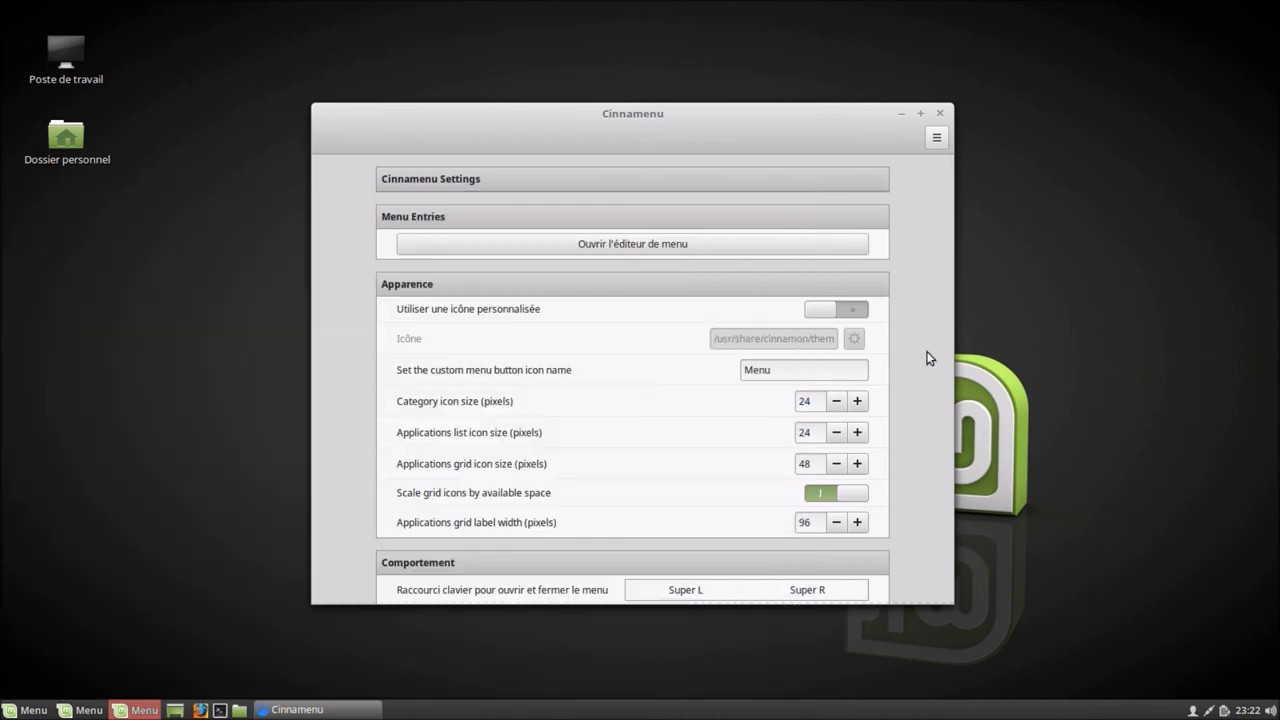
pyautogui.moveTo(814, 403); pyautogui.dragTo(781, 403)
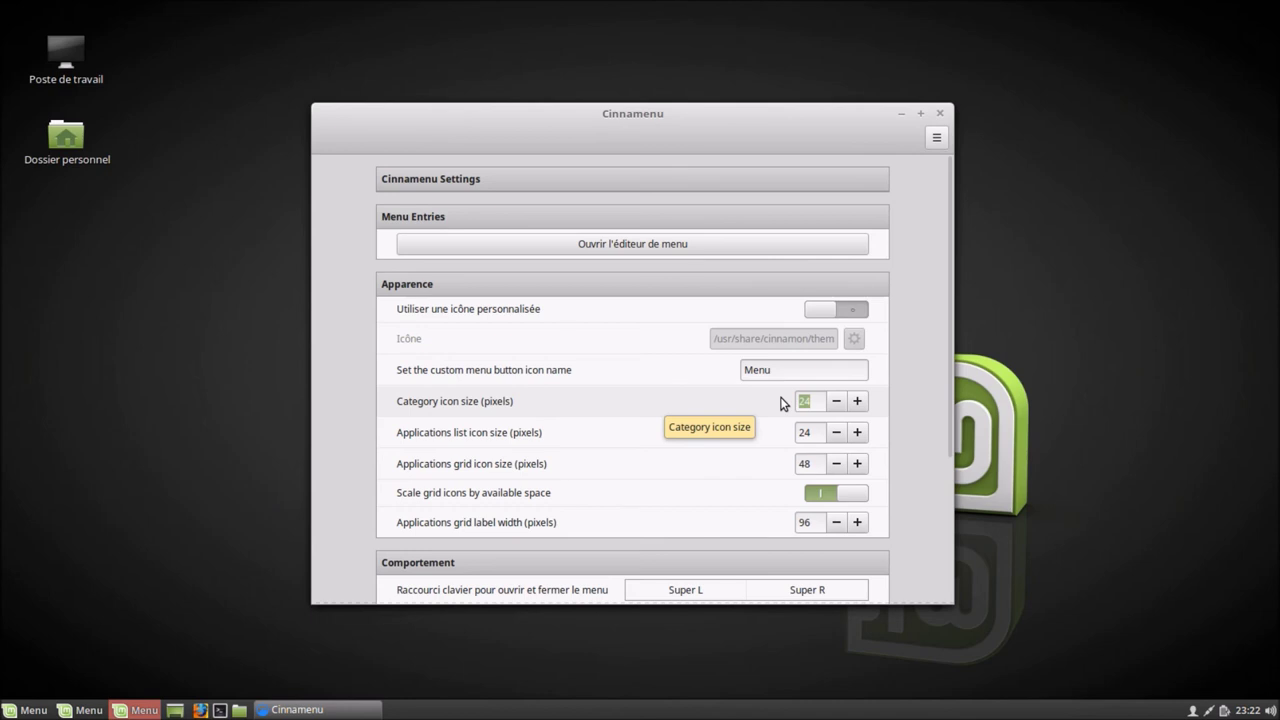
pyautogui.write('16')
pyautogui.click(100, 705)
pyautogui.click(133, 711)
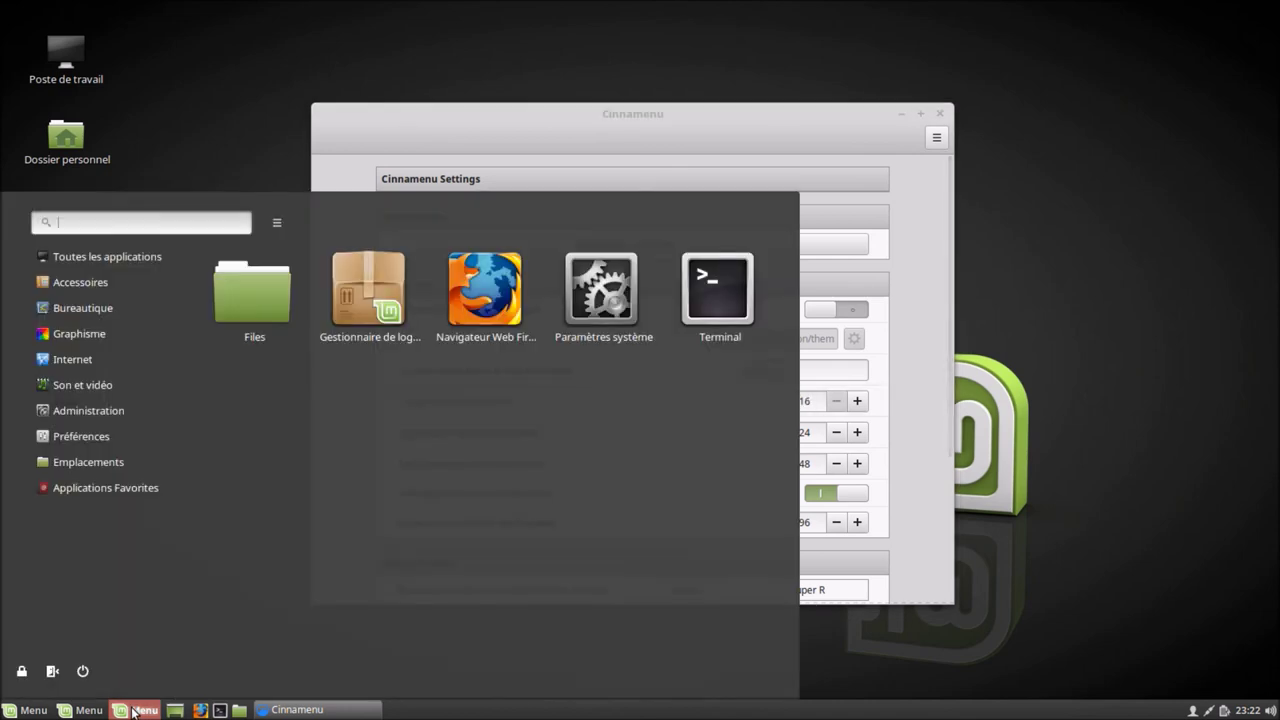
pyautogui.click(1048, 516)
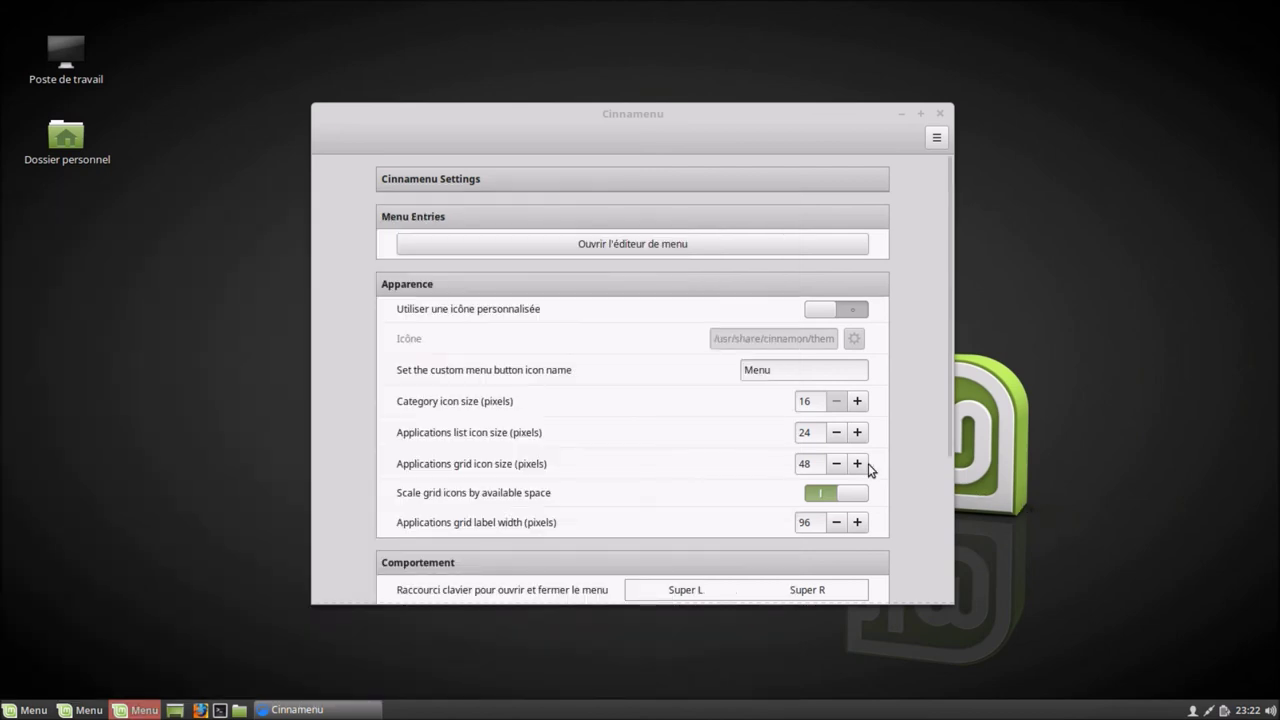
# Try a category icon size of 43 pixels, check the menu and return the size to 16 pixels.
pyautogui.click(838, 404)
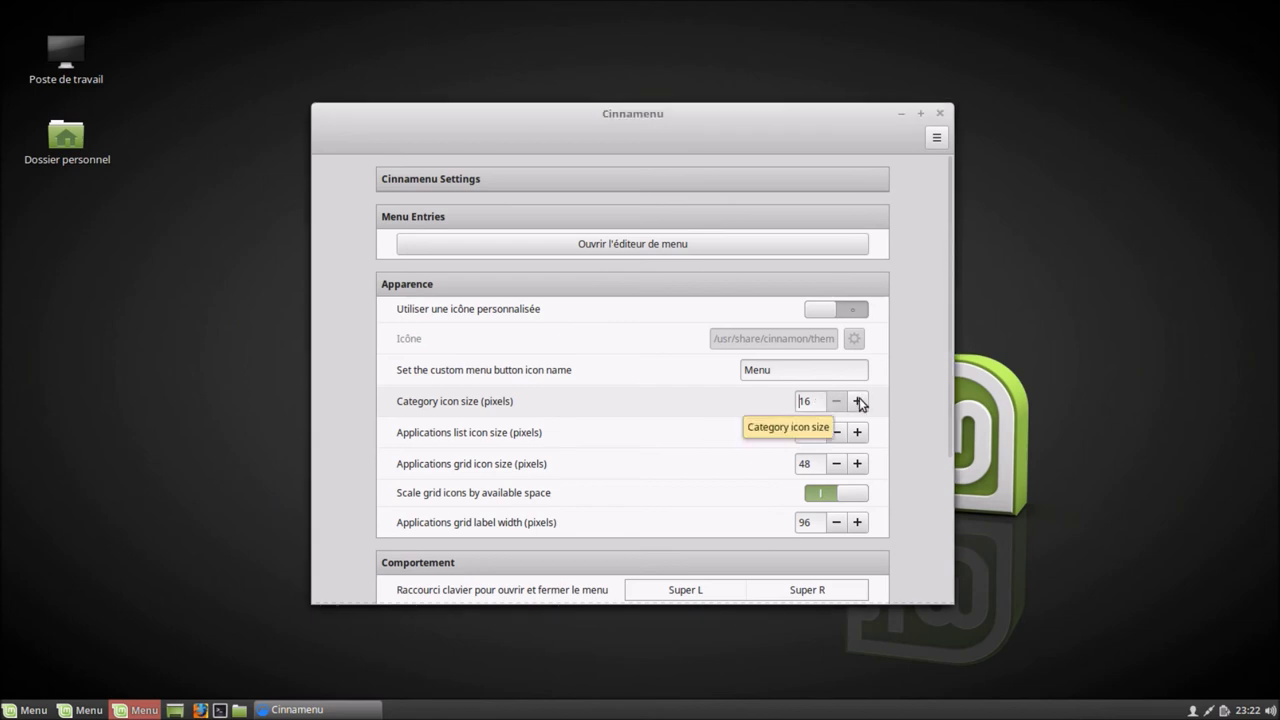
pyautogui.moveTo(859, 401); pyautogui.dragTo(859, 401)
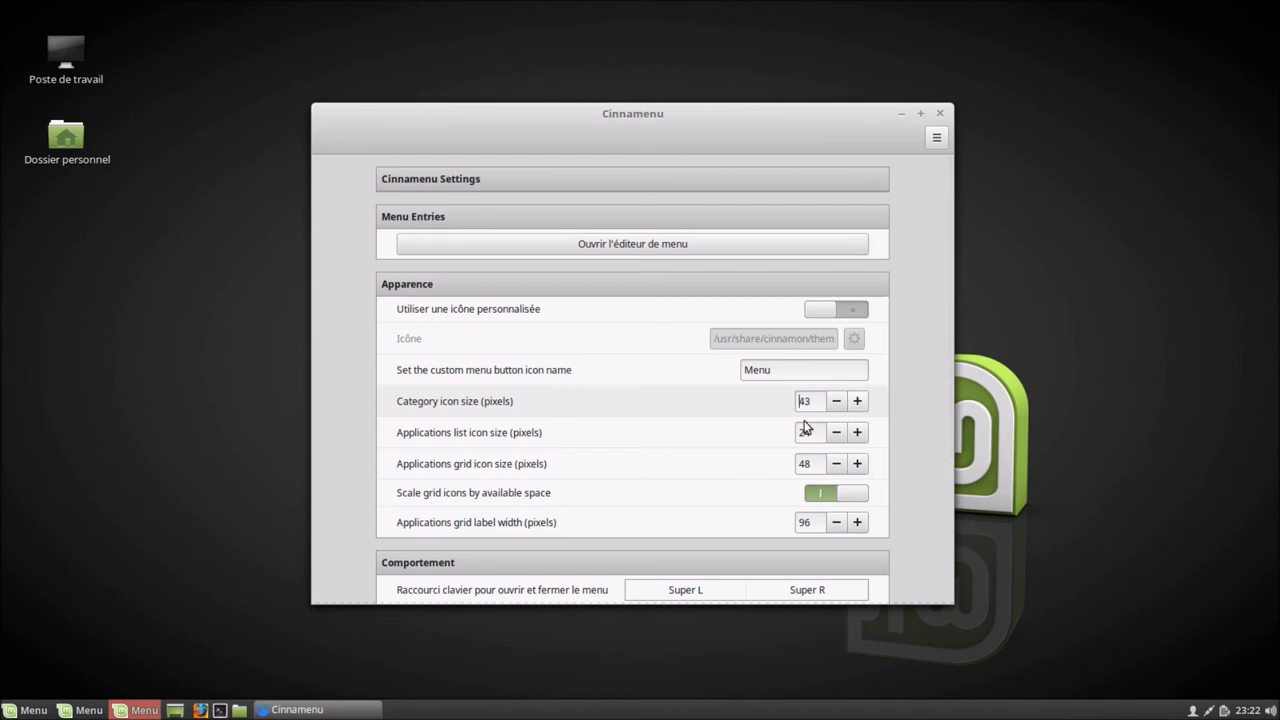
pyautogui.click(142, 709)
pyautogui.click(142, 709)
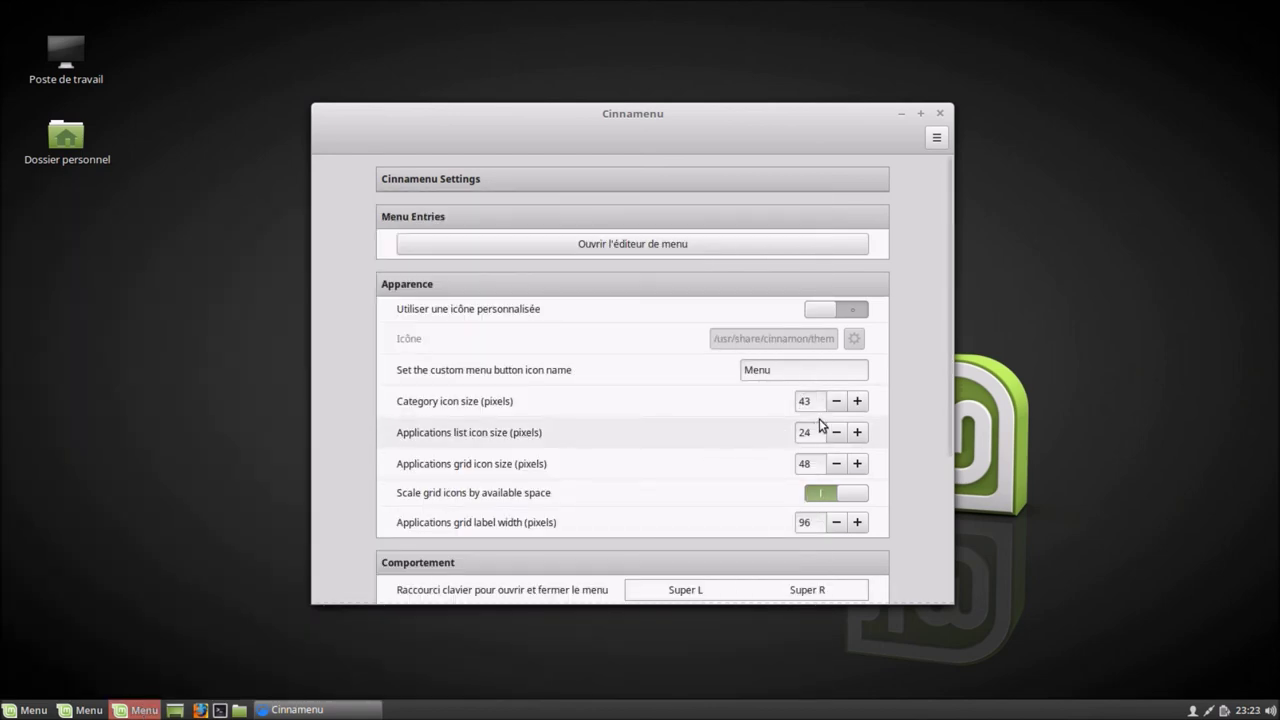
pyautogui.moveTo(837, 410); pyautogui.dragTo(837, 410)
pyautogui.click(144, 708)
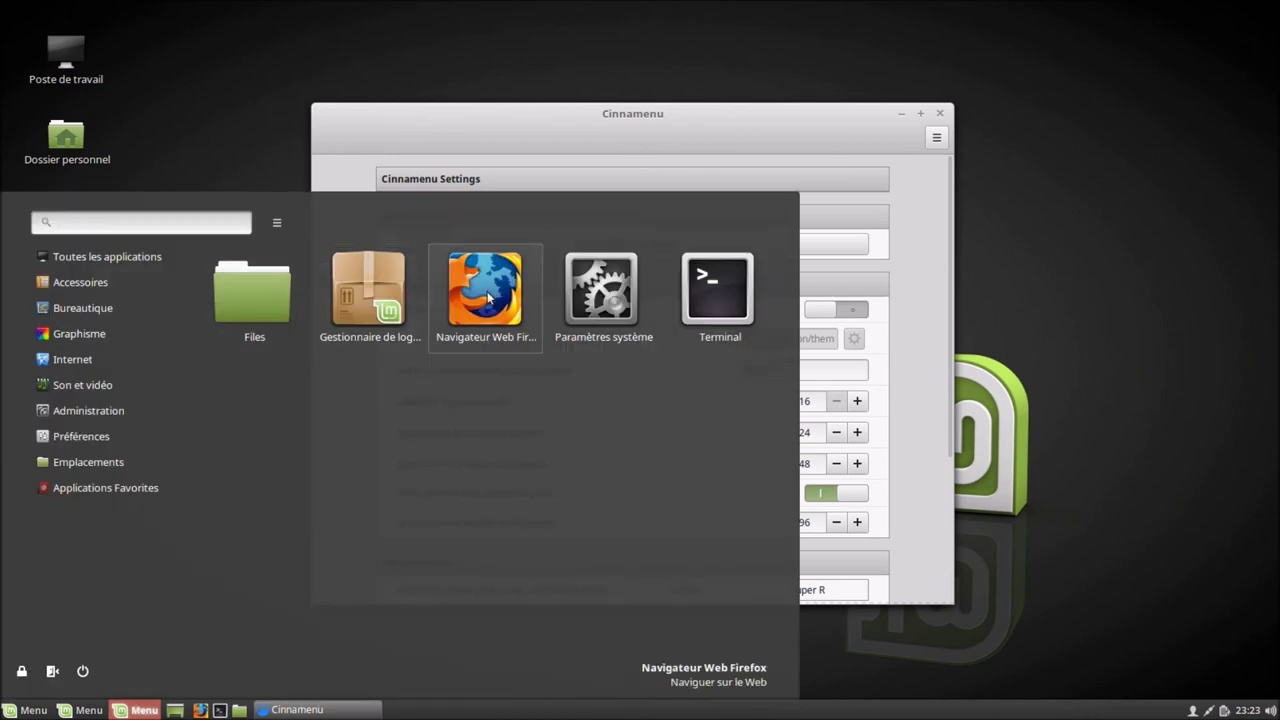
pyautogui.click(1123, 319)
# Raise the applications list icon size to 34 pixels, return it to 24 and switch the Cinnamenu to list view.
pyautogui.click(858, 432)
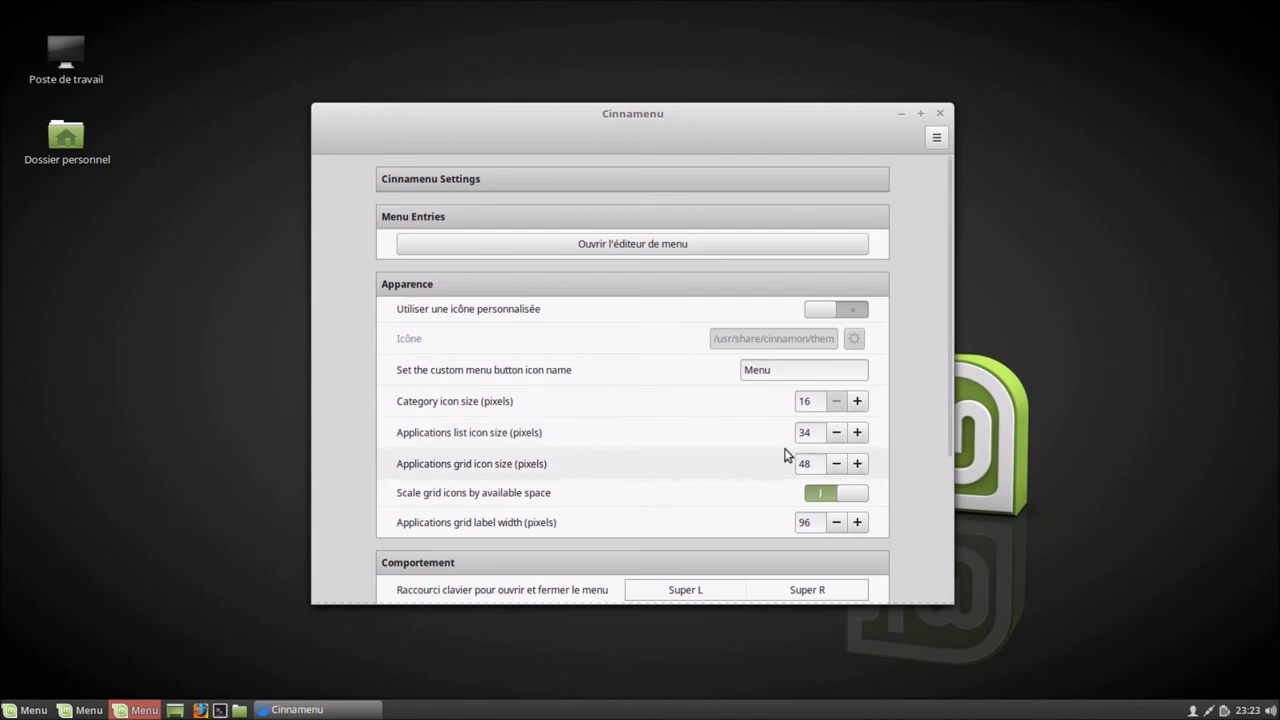
pyautogui.click(835, 434)
pyautogui.click(835, 434)
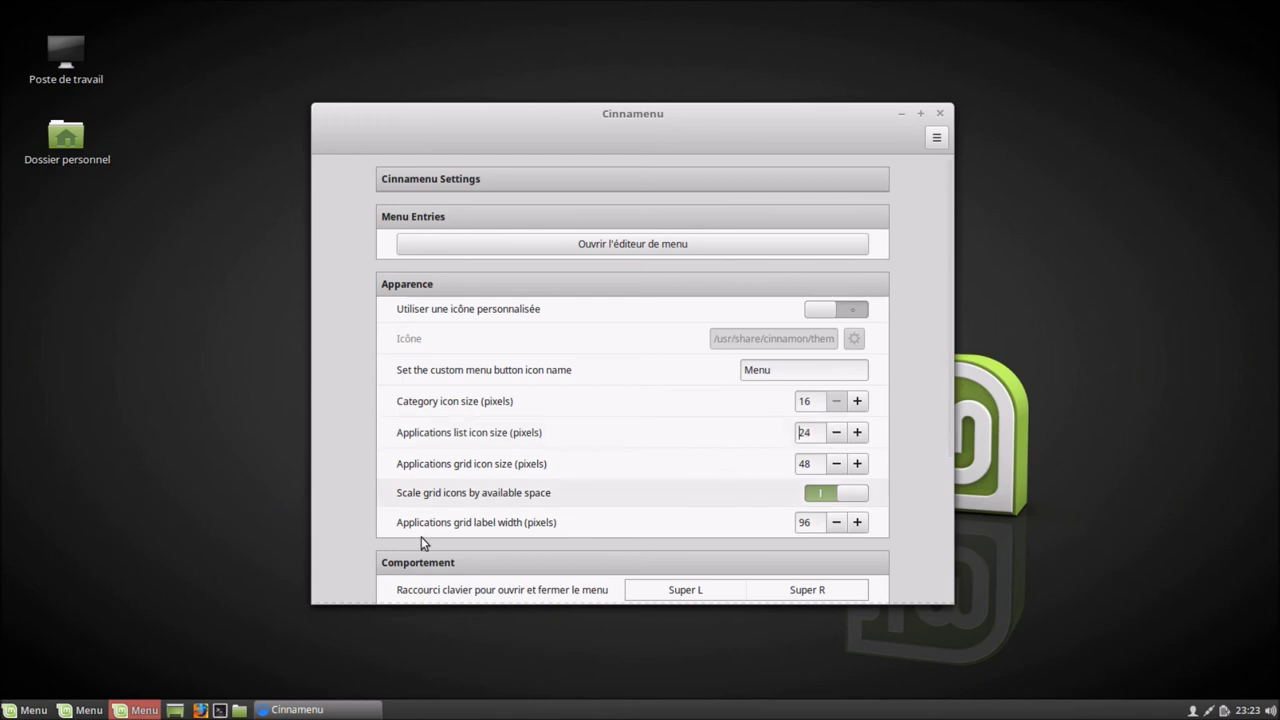
pyautogui.click(137, 712)
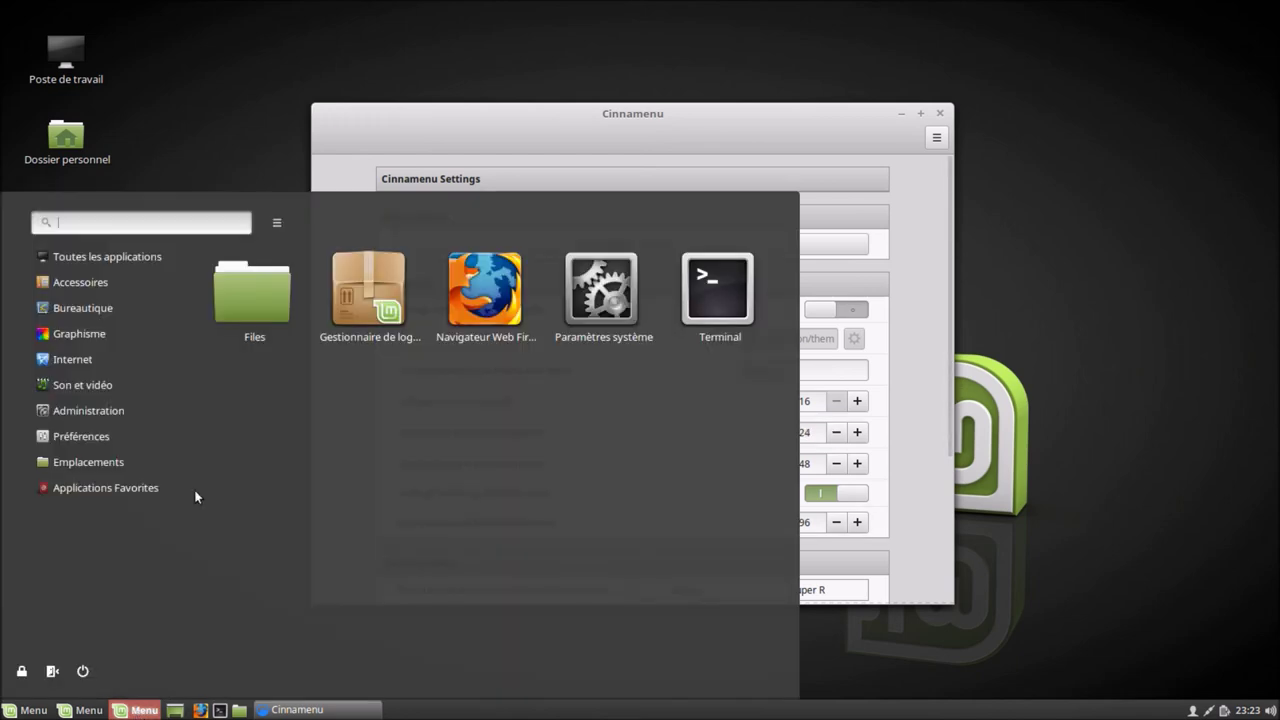
pyautogui.click(278, 223)
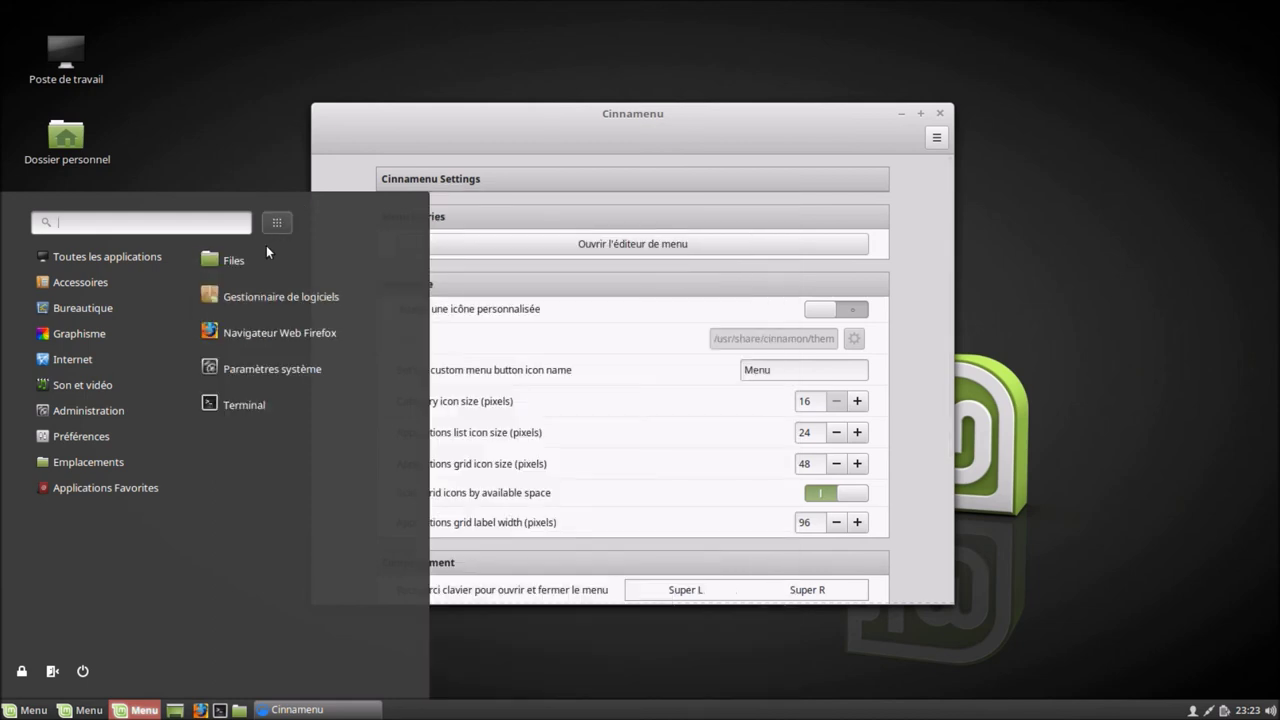
# Raise the applications list icon size to 44 pixels and check the icons in the Cinnamenu.
pyautogui.click(855, 433)
pyautogui.click(857, 433)
pyautogui.click(857, 433)
pyautogui.click(857, 433)
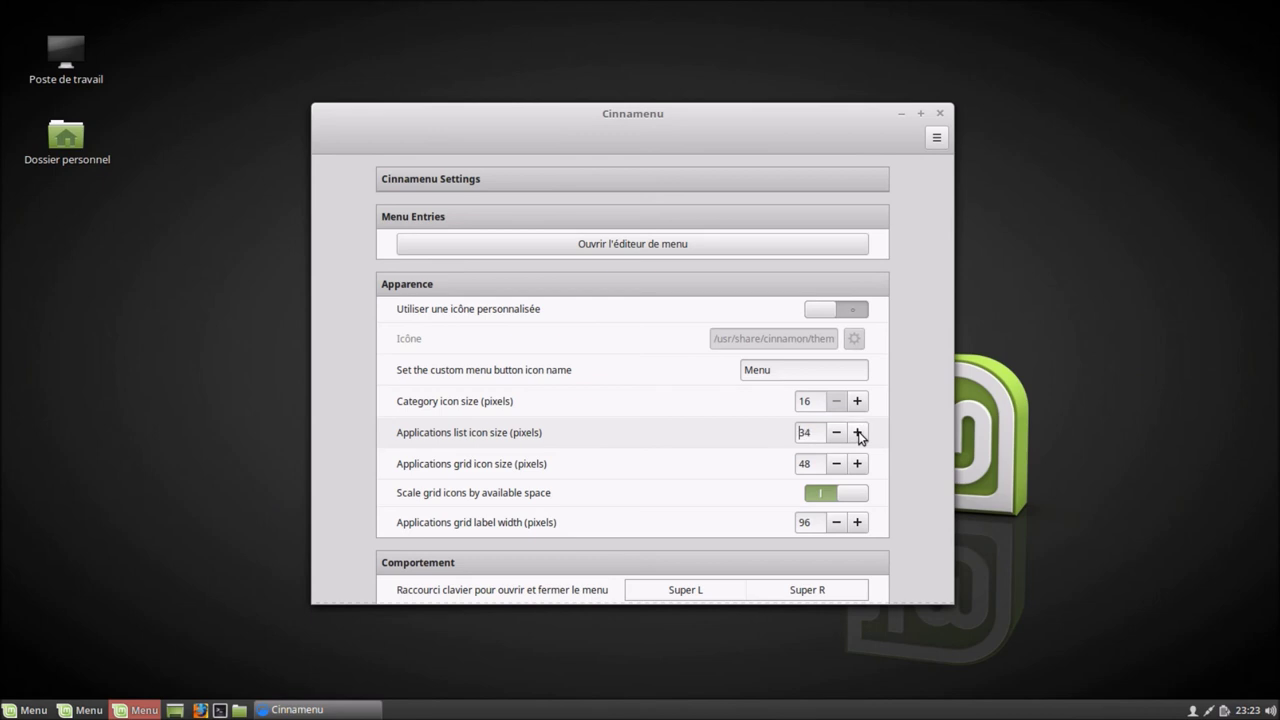
pyautogui.doubleClick(857, 433)
pyautogui.click(857, 433)
pyautogui.doubleClick(857, 433)
pyautogui.doubleClick(857, 433)
pyautogui.doubleClick(857, 433)
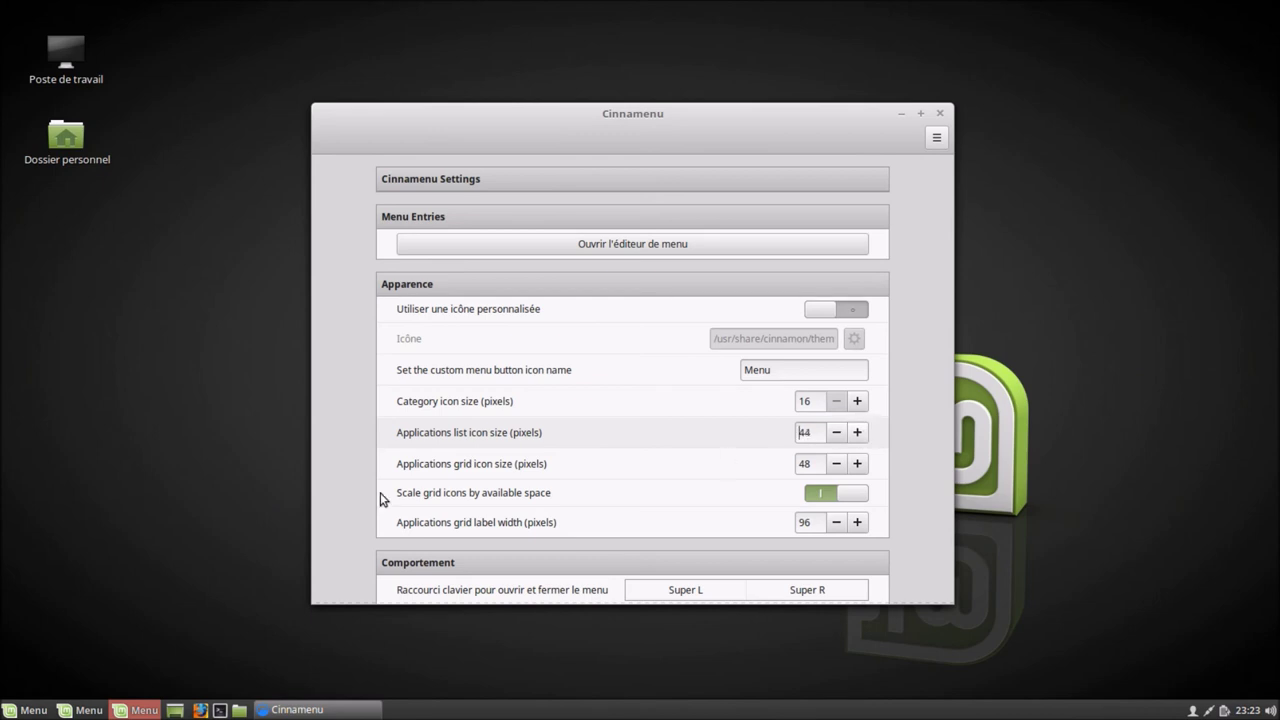
pyautogui.click(155, 711)
pyautogui.click(155, 711)
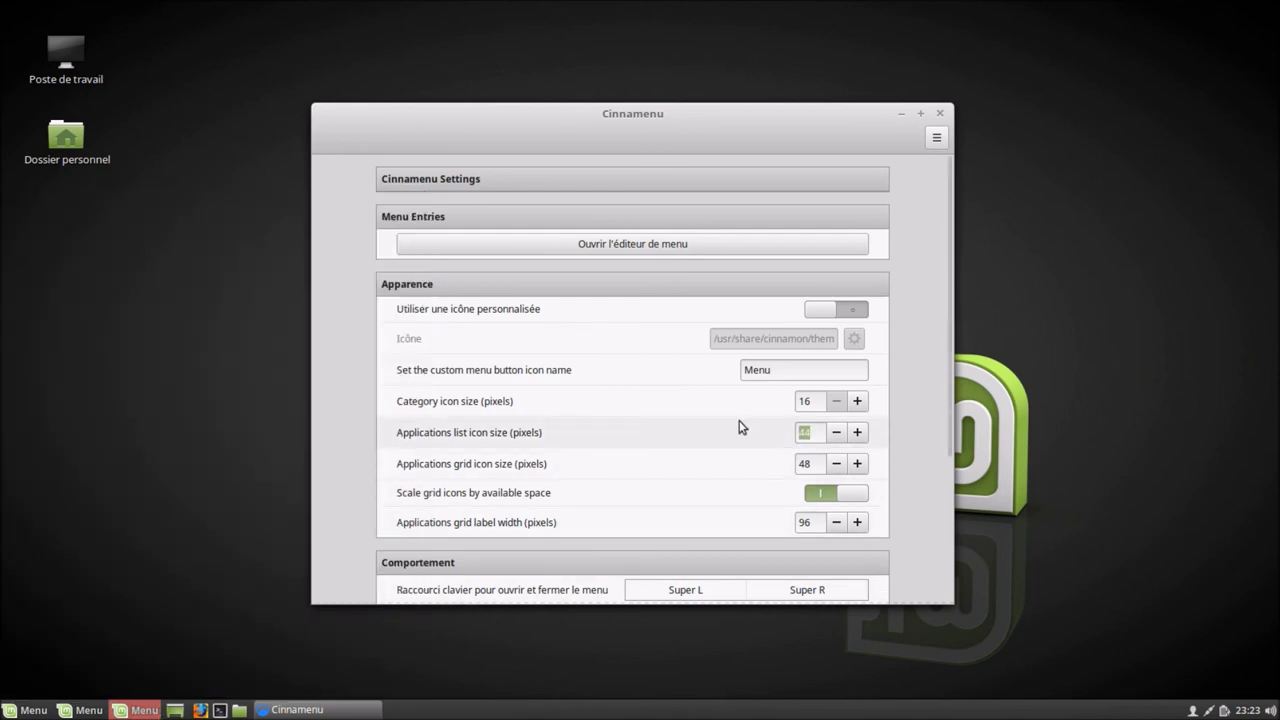
# Set the applications list icon size back to 24 pixels and switch the Cinnamenu back to grid view.
pyautogui.write('24')
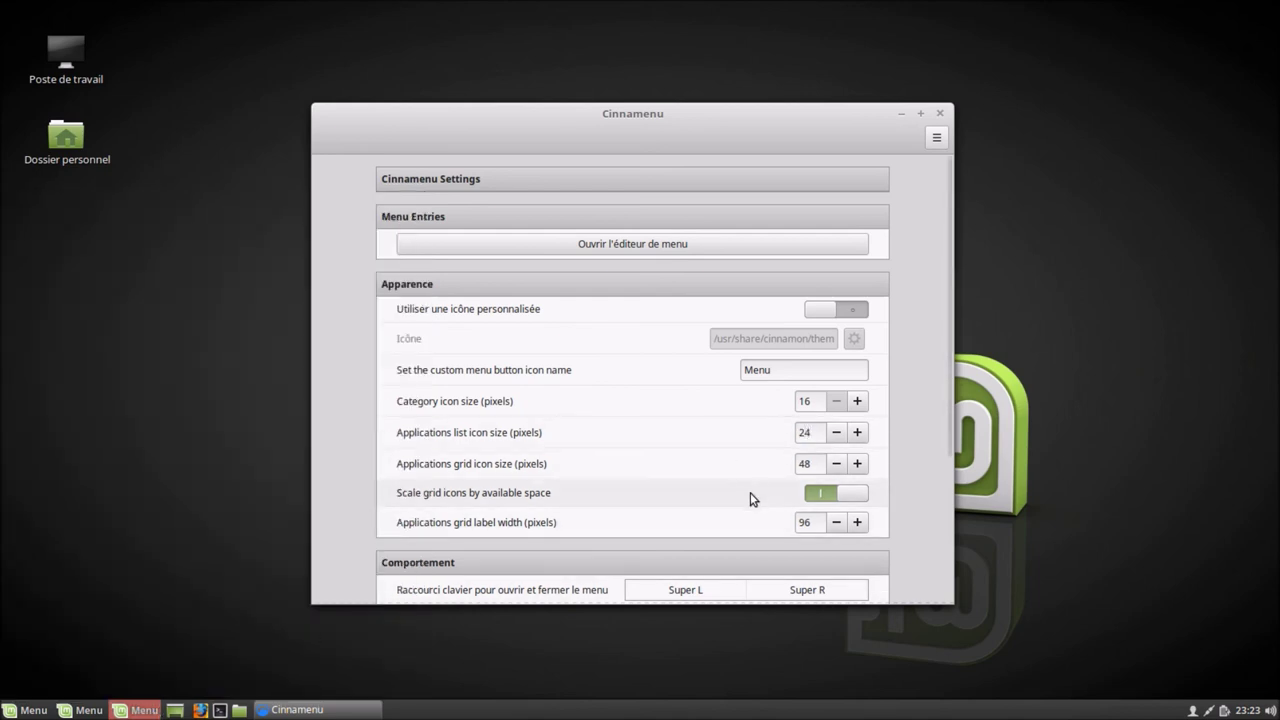
pyautogui.click(180, 509)
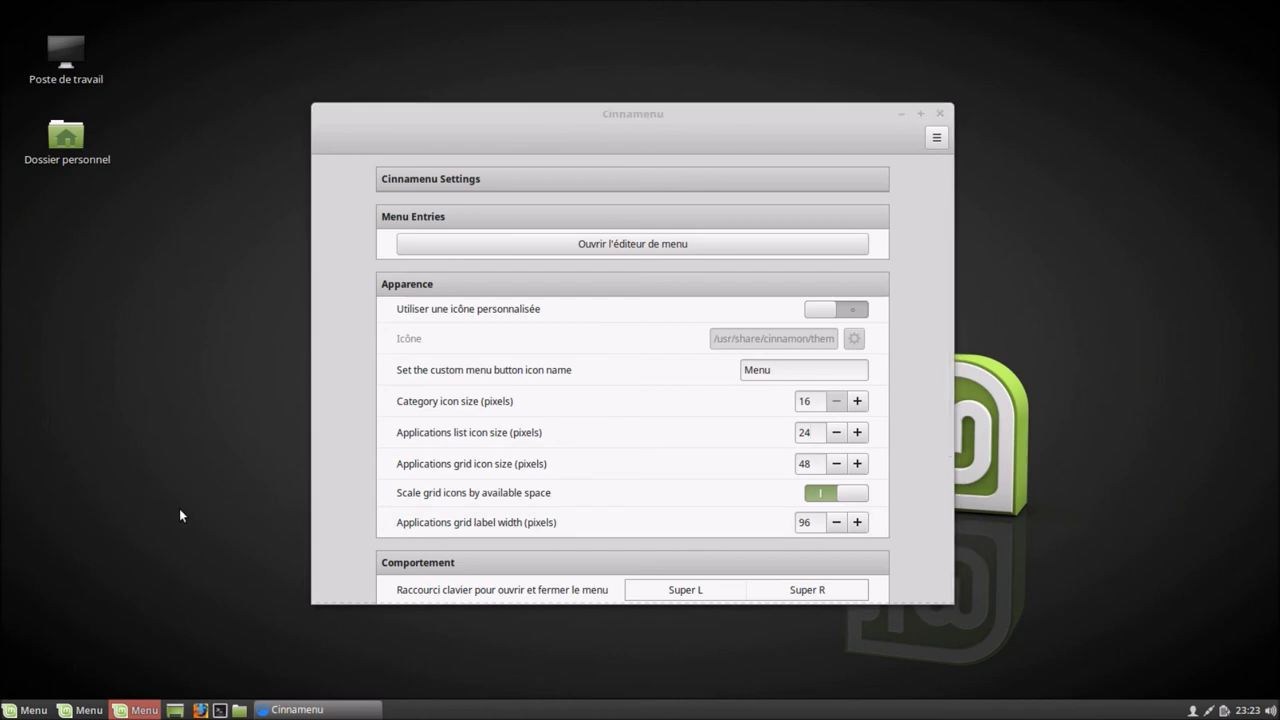
pyautogui.click(140, 711)
pyautogui.click(277, 223)
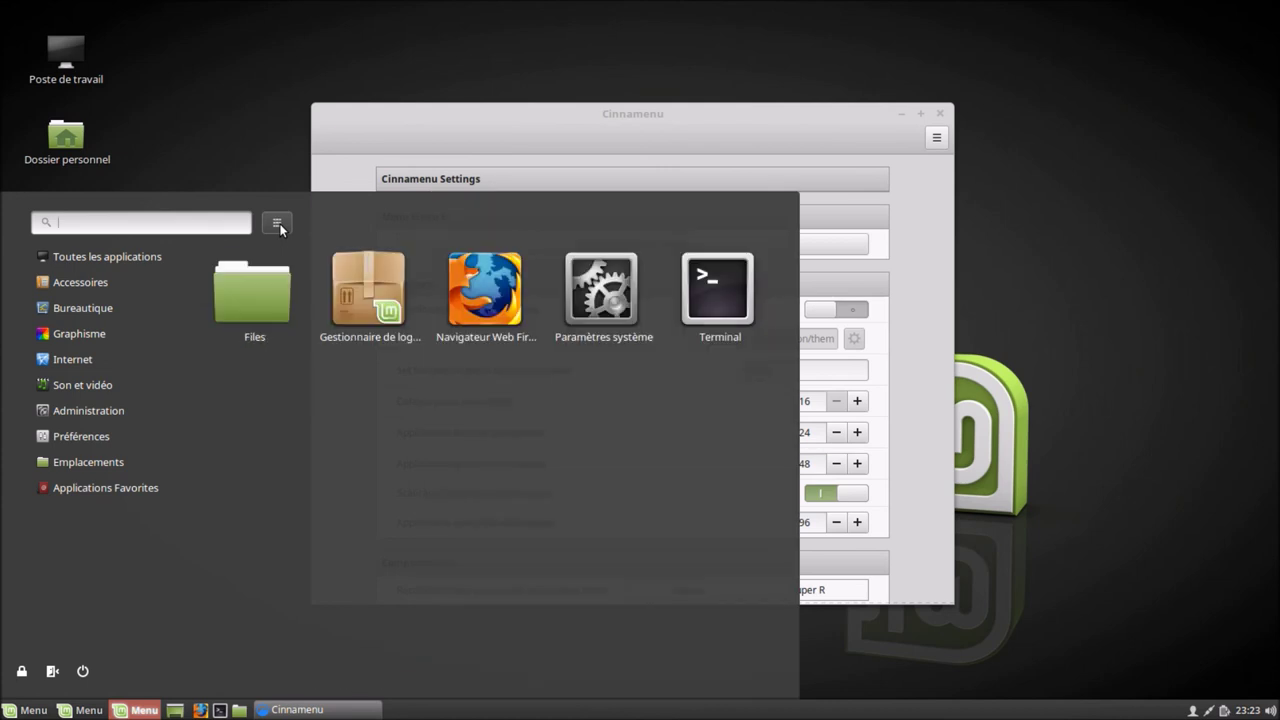
pyautogui.click(701, 112)
# Set the applications grid icon size to 88 pixels and check the icons in the Cinnamenu.
pyautogui.click(789, 460)
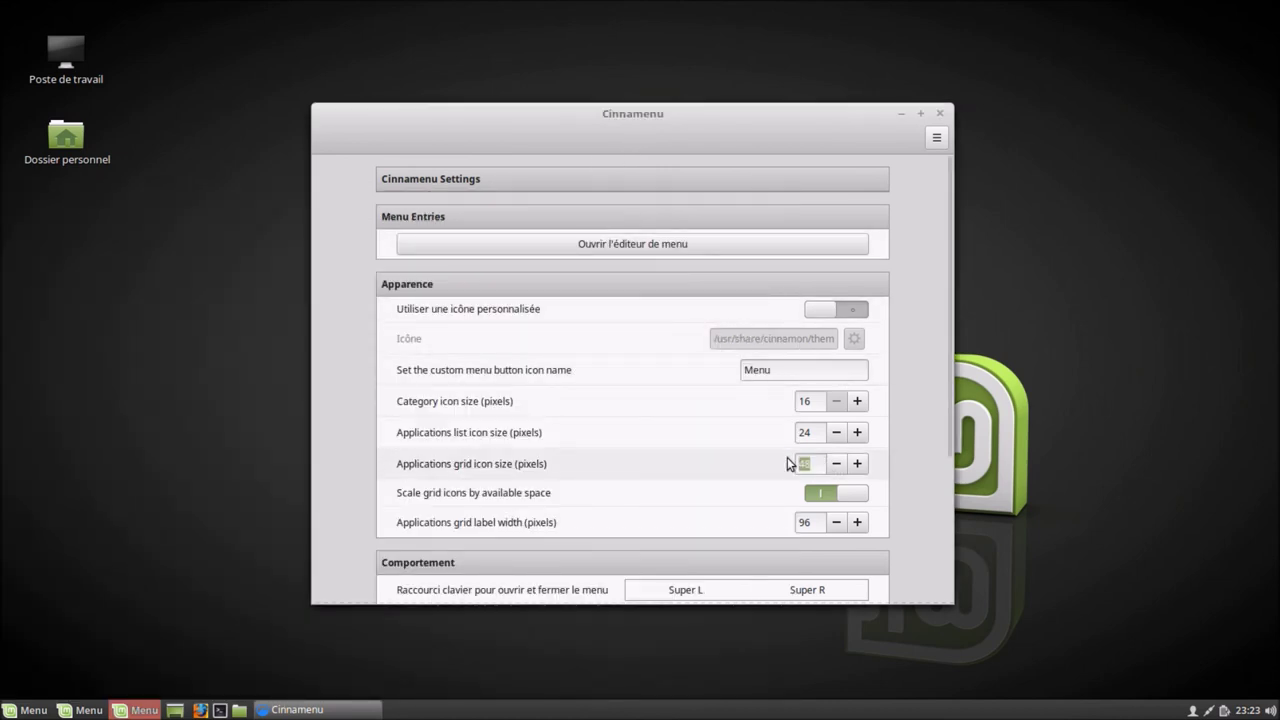
pyautogui.write('88')
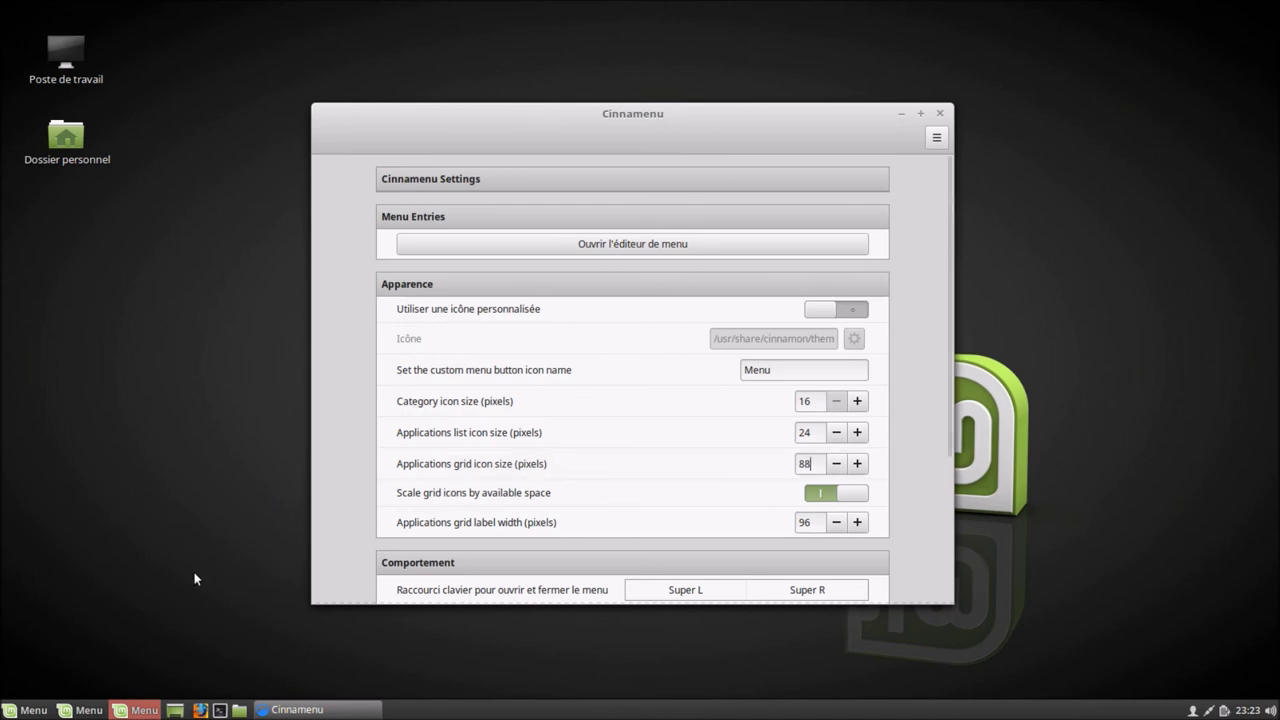
pyautogui.click(140, 709)
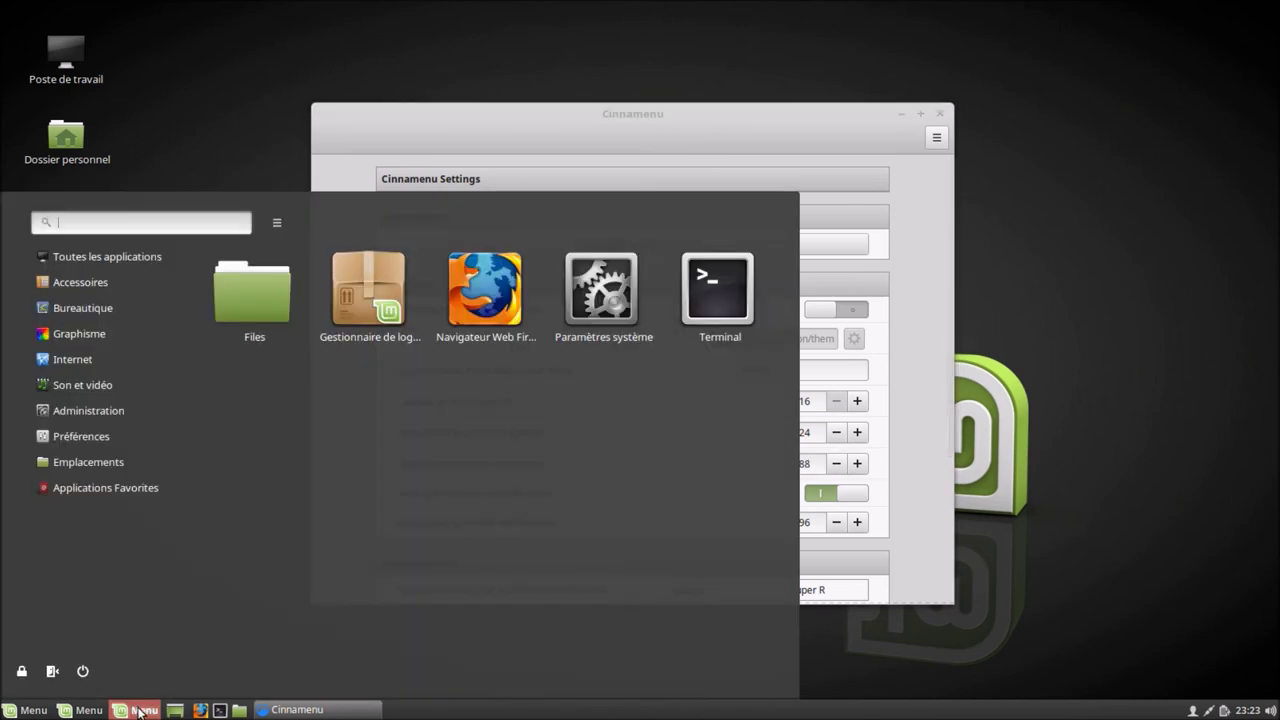
pyautogui.click(951, 465)
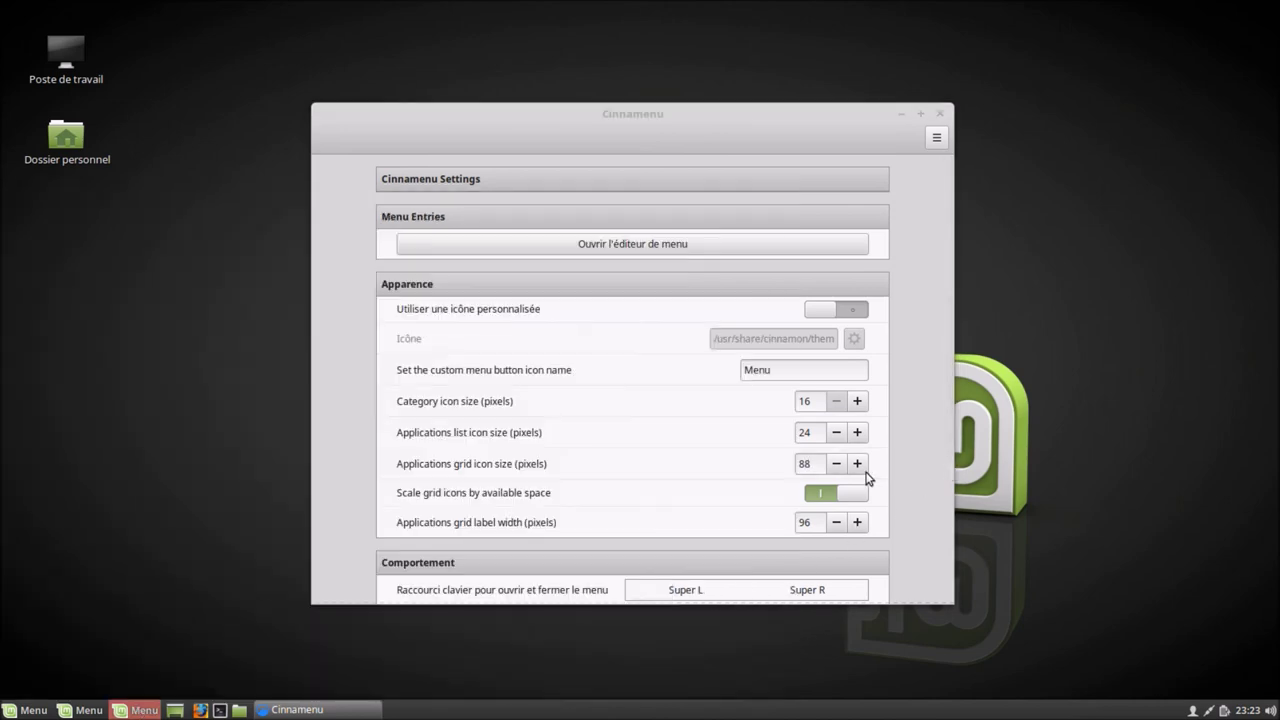
# Set the applications grid icon size to 108 pixels and view the Administration category in the Cinnamenu.
pyautogui.click(778, 466)
pyautogui.write('108')
pyautogui.click(1067, 484)
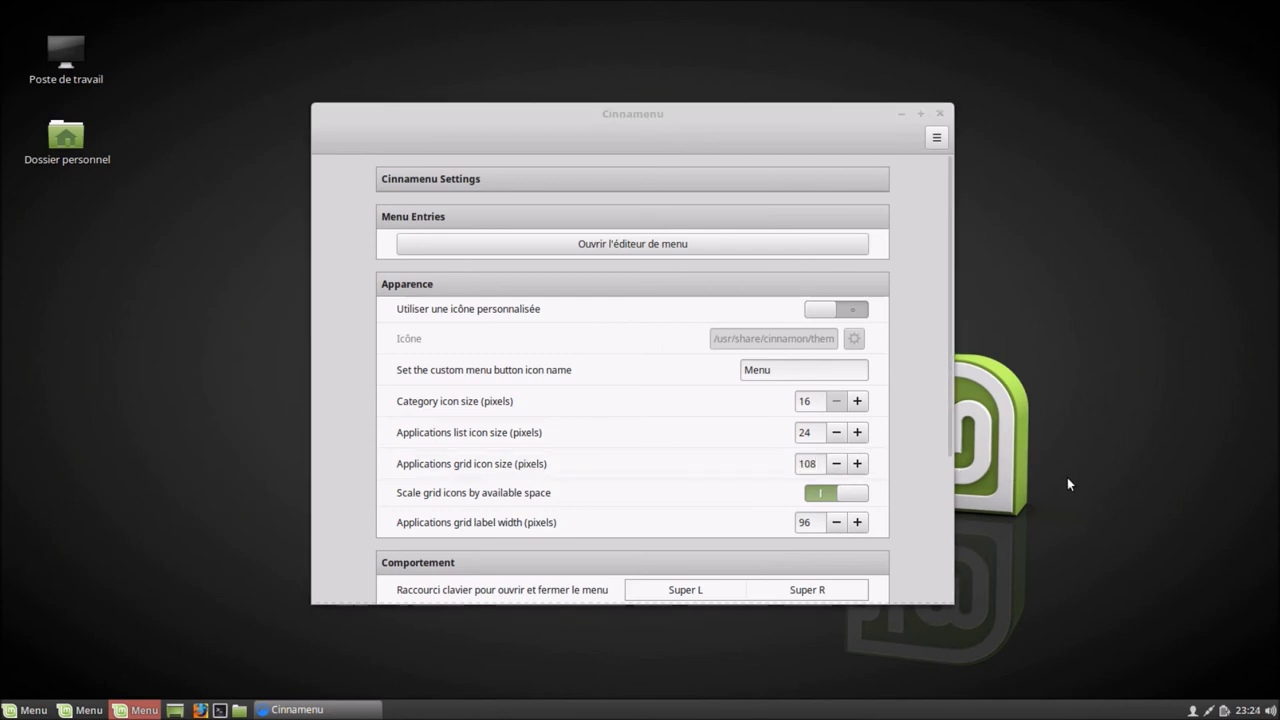
pyautogui.click(133, 711)
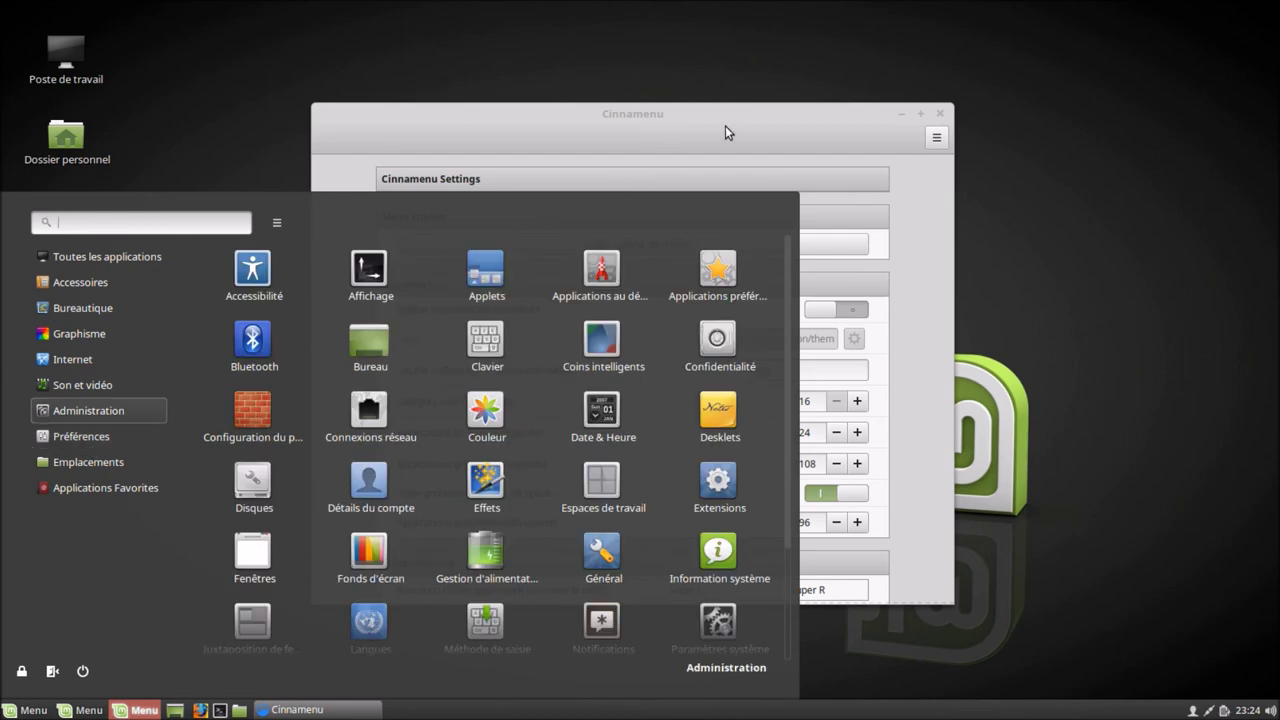
pyautogui.click(725, 125)
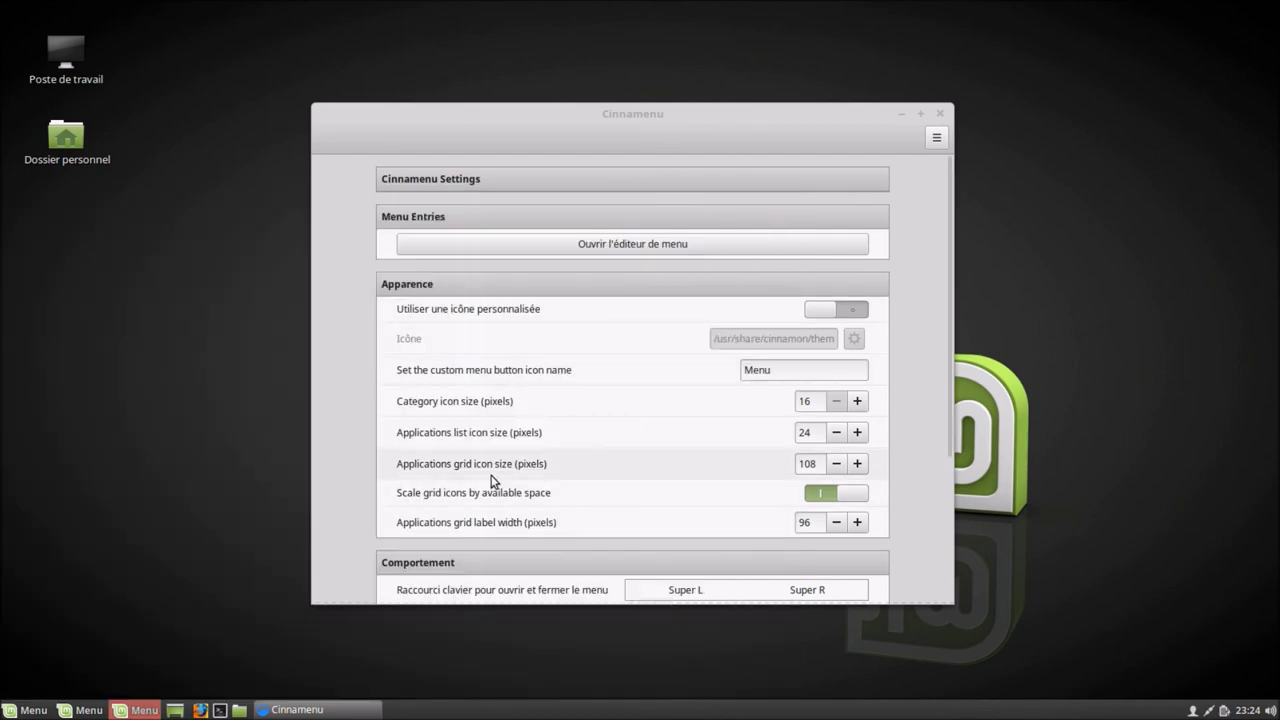
# Turn off the scaling of grid icons by available space, check the Cinnamenu and turn the option back on.
pyautogui.moveTo(487, 497)
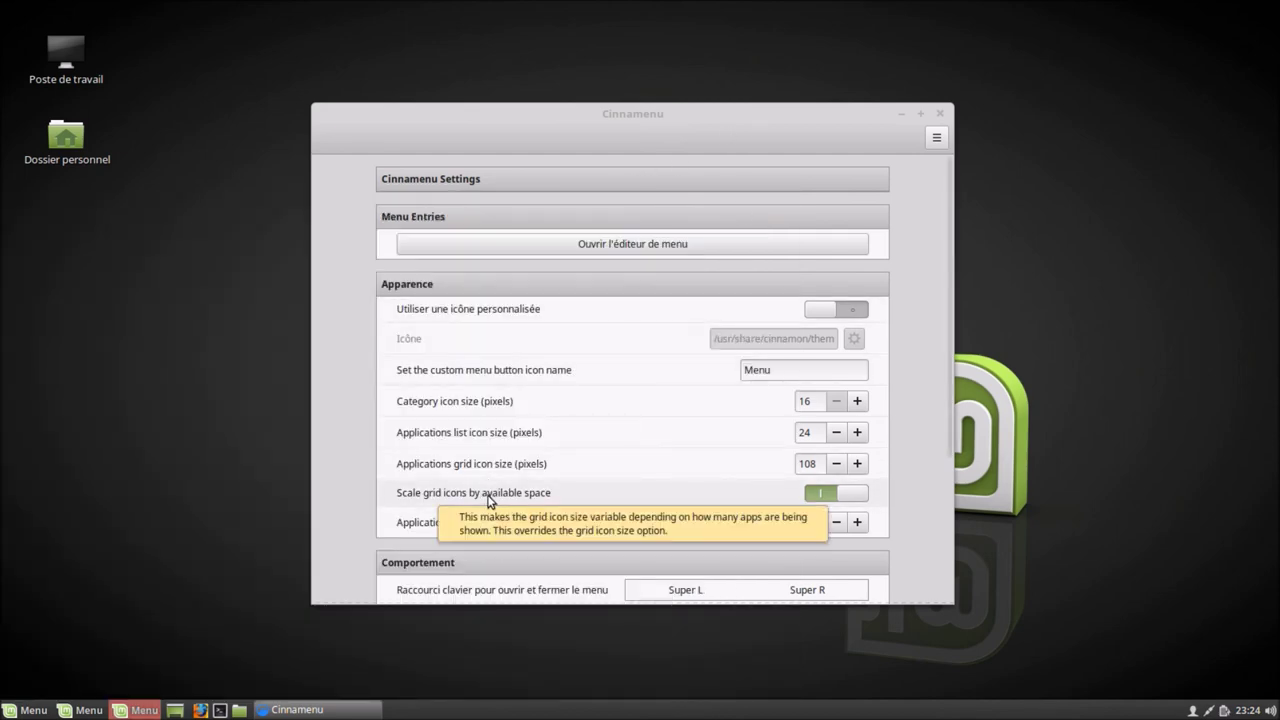
pyautogui.click(846, 497)
pyautogui.click(140, 710)
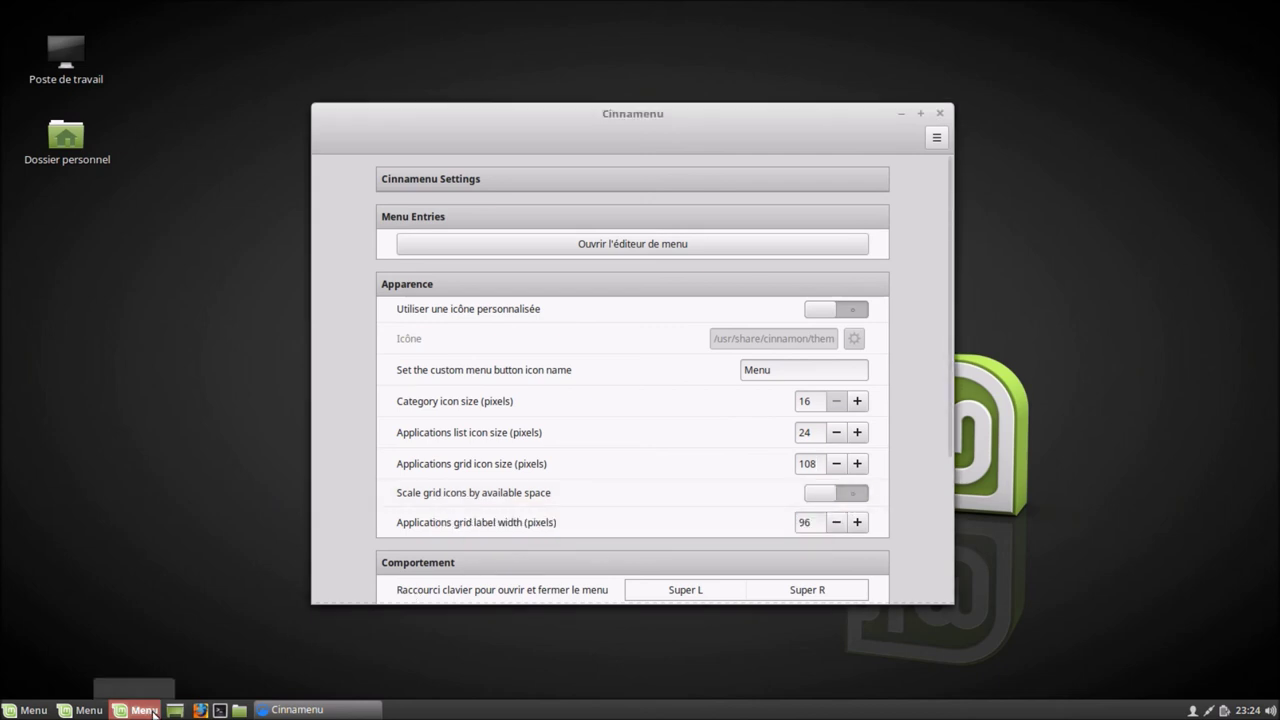
pyautogui.click(150, 711)
pyautogui.click(815, 492)
# Set the applications grid icon size to 16 pixels and browse the categories in the Cinnamenu.
pyautogui.hotkey('ctrl', 'a')
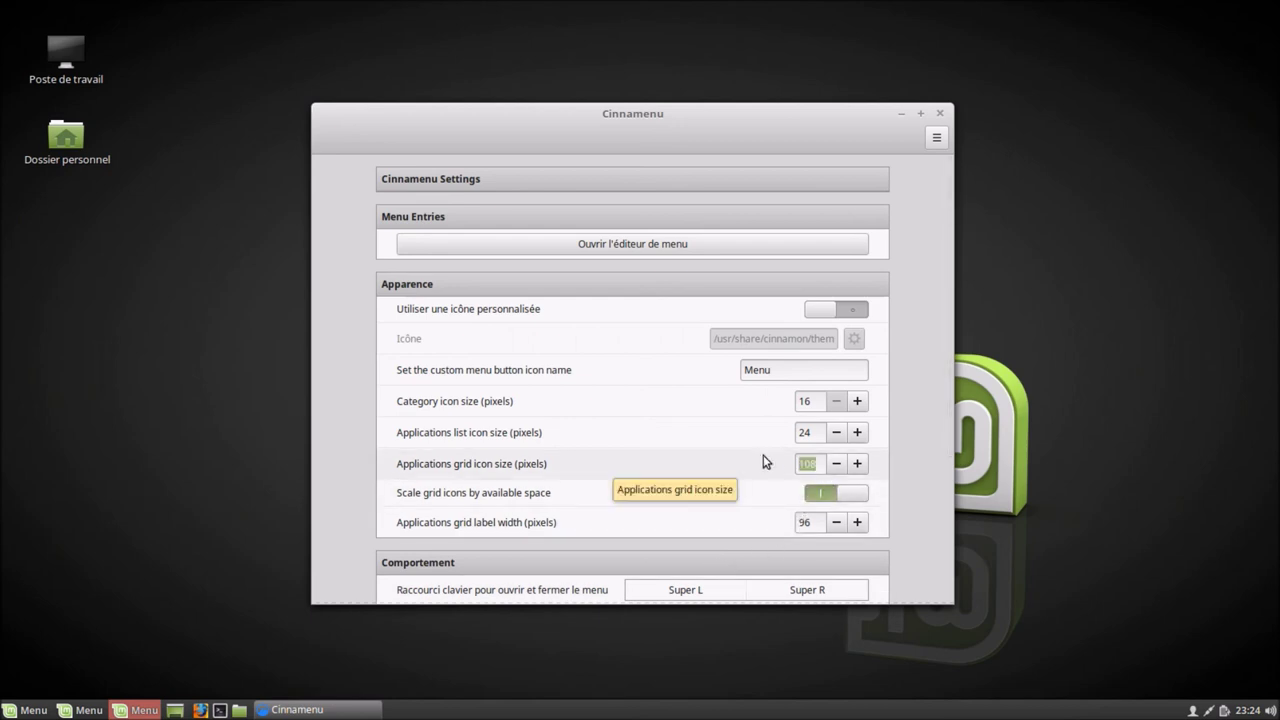
pyautogui.write('16')
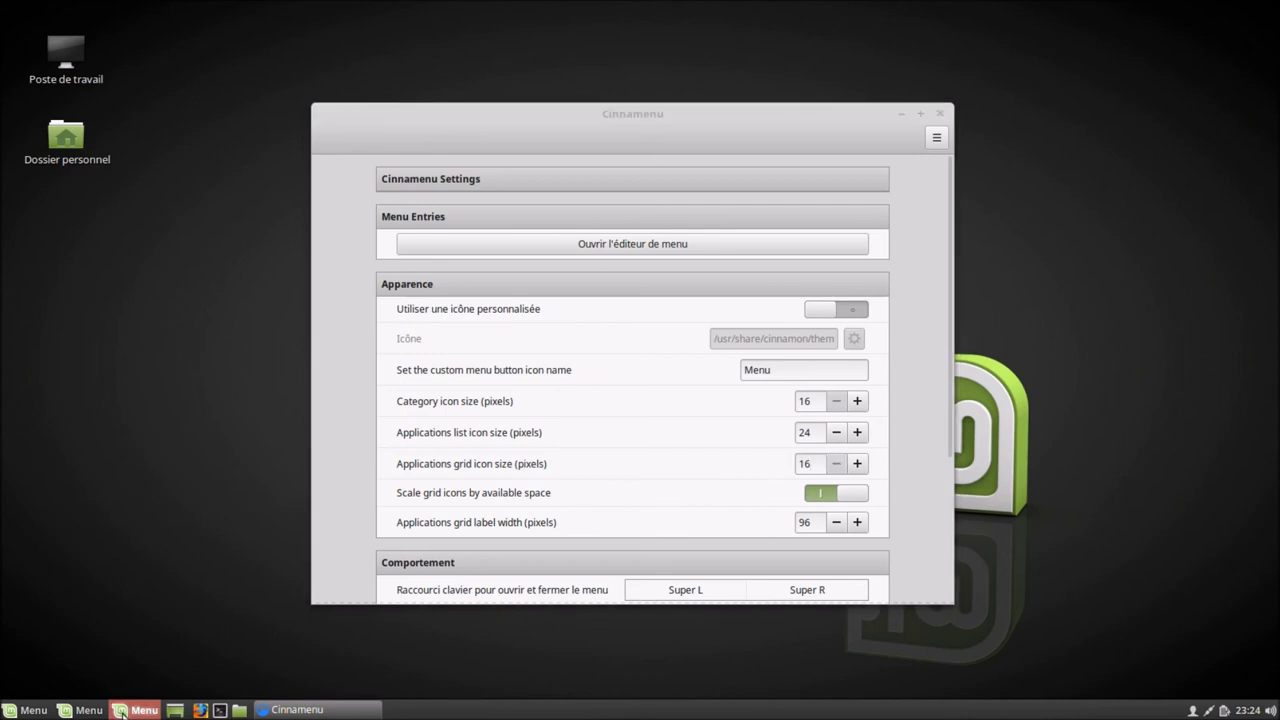
pyautogui.click(120, 711)
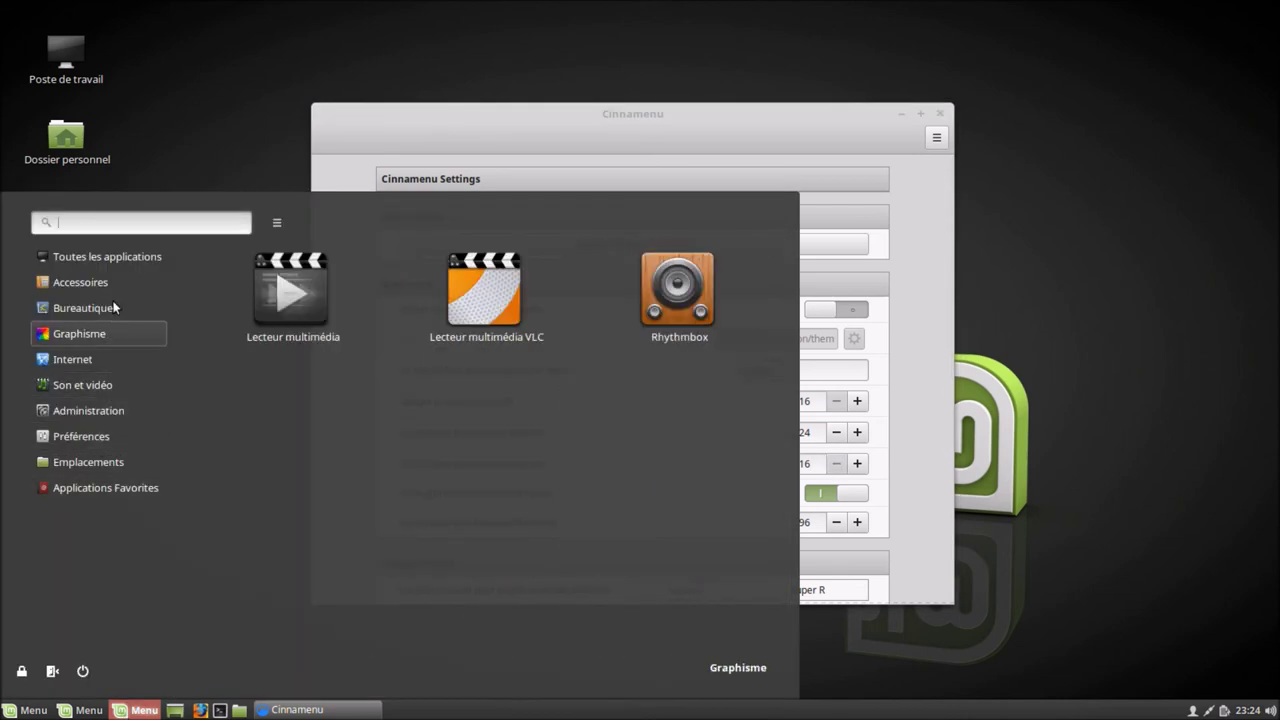
pyautogui.moveTo(114, 256)
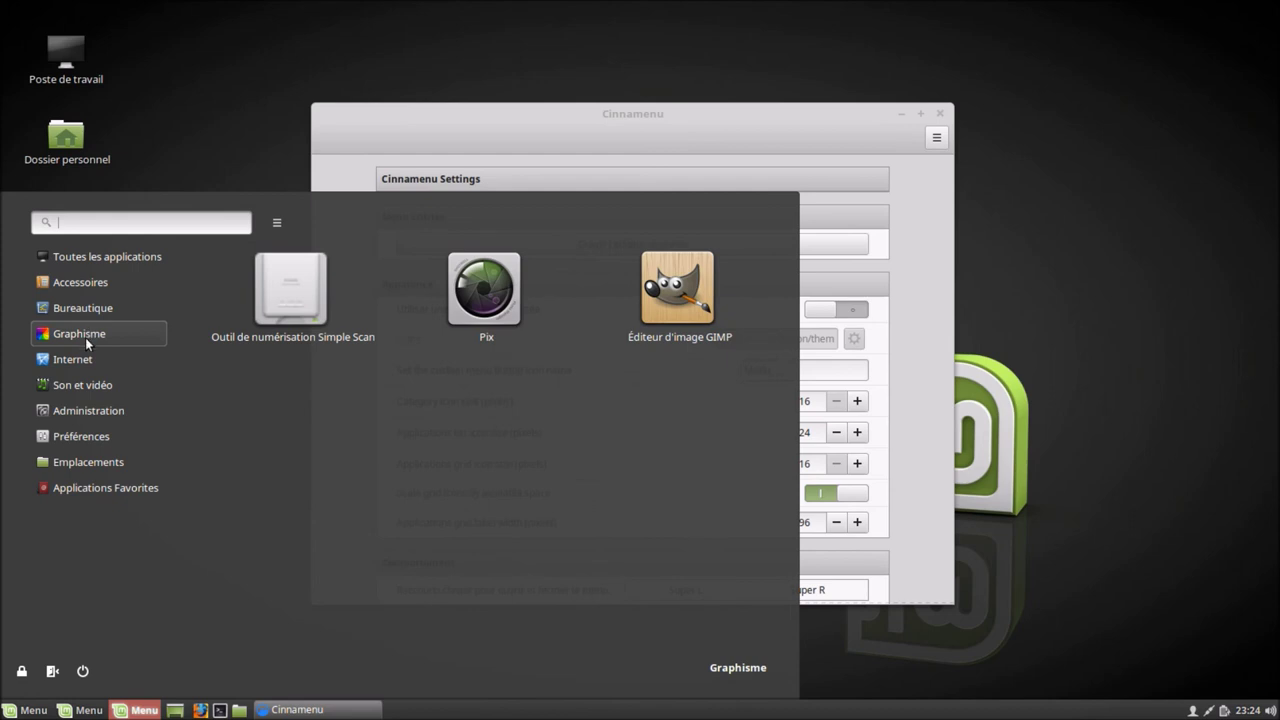
pyautogui.moveTo(85, 358)
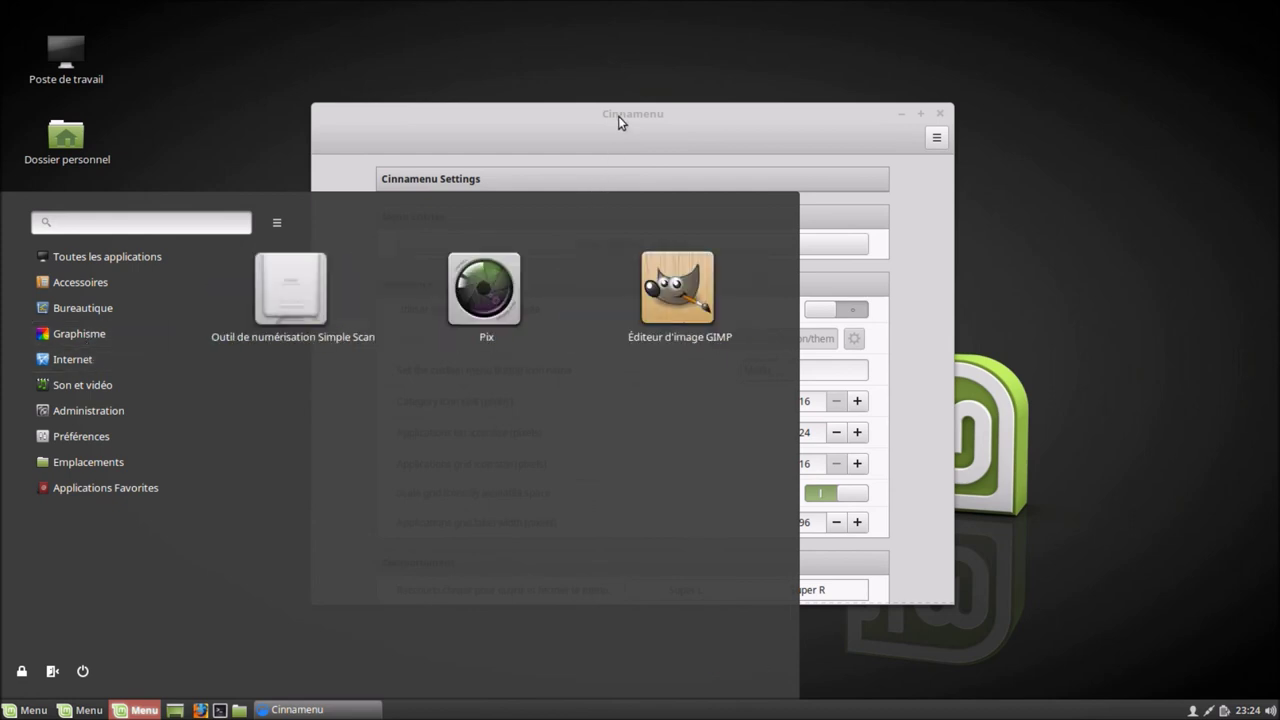
pyautogui.click(618, 116)
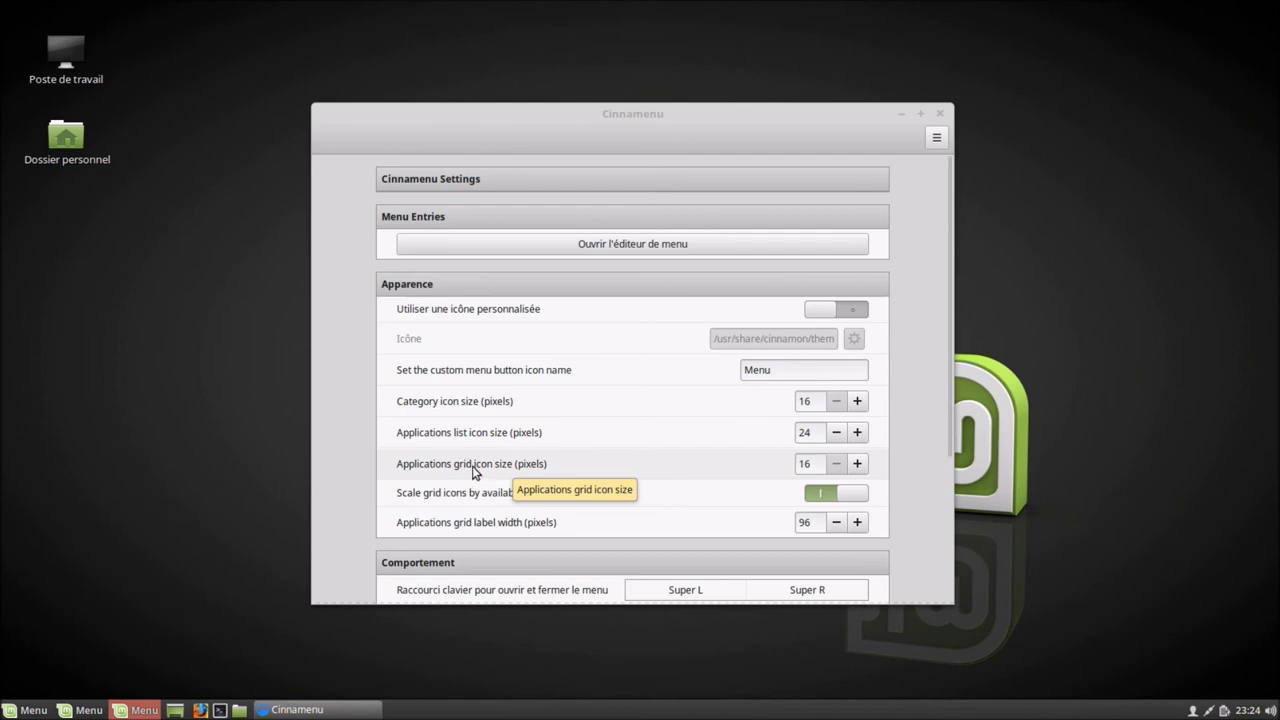
# Set the applications grid icon size to 81 pixels and view the Son et vidéo category in the Cinnamenu.
pyautogui.doubleClick(817, 463)
pyautogui.write('48')
pyautogui.click(849, 466)
pyautogui.click(849, 466)
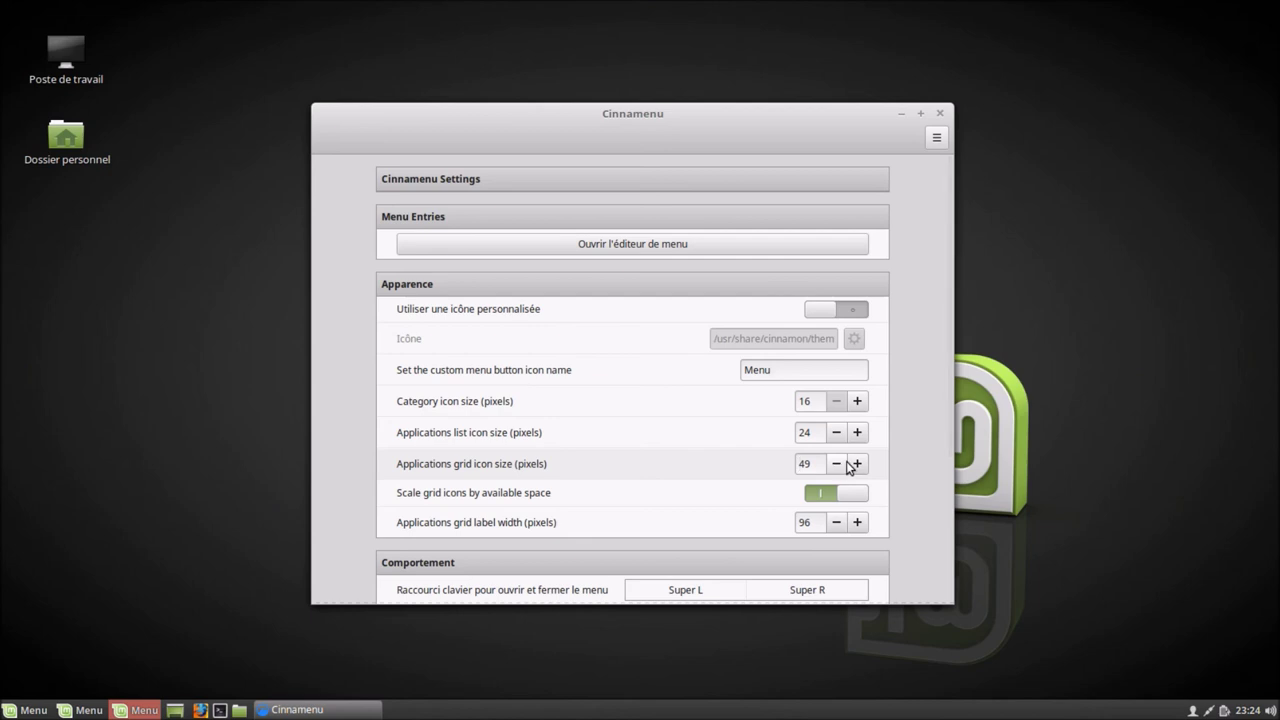
pyautogui.moveTo(859, 463); pyautogui.dragTo(857, 466)
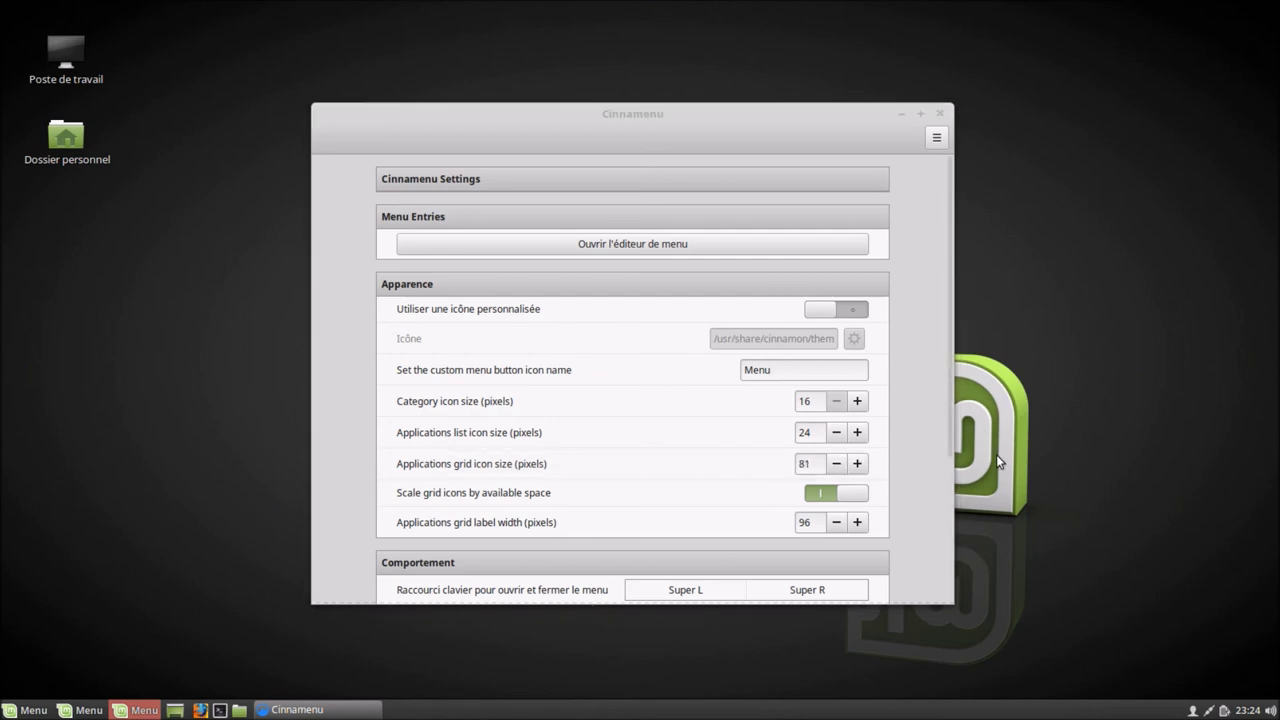
pyautogui.click(135, 710)
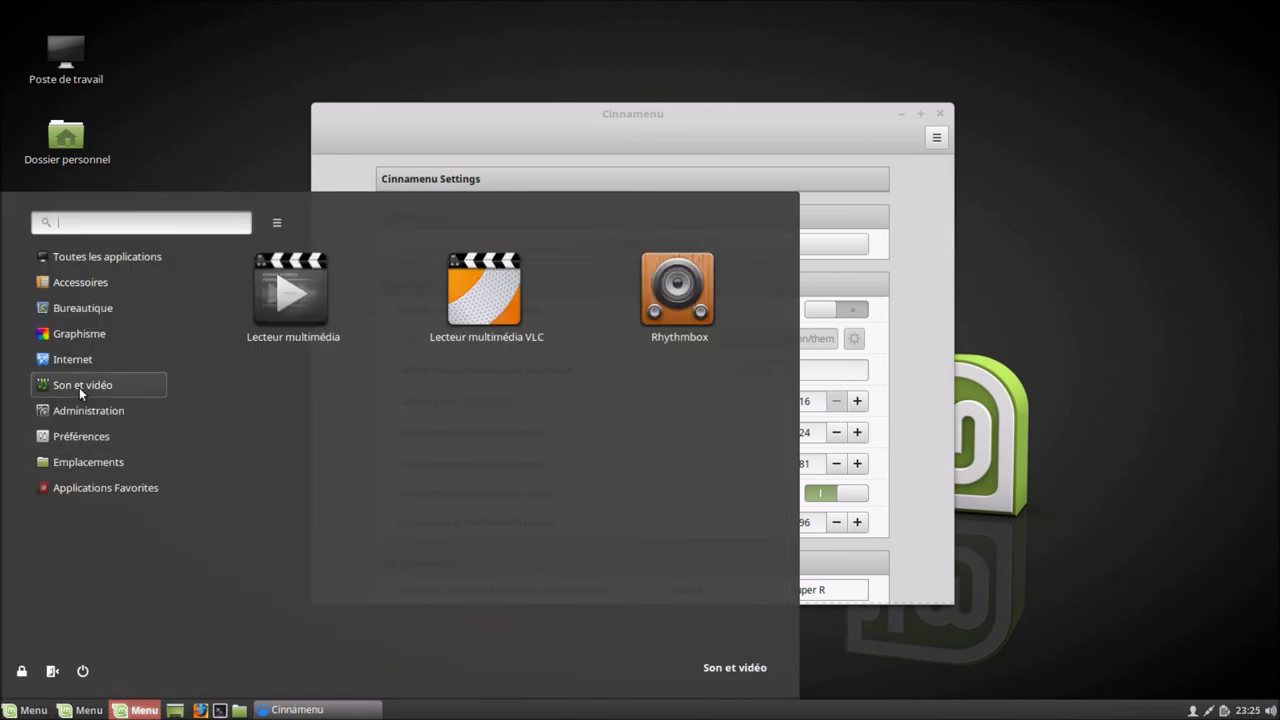
pyautogui.click(696, 125)
# Set the applications grid label width to 16 pixels and view the Graphisme category in the Cinnamenu.
pyautogui.click(812, 463)
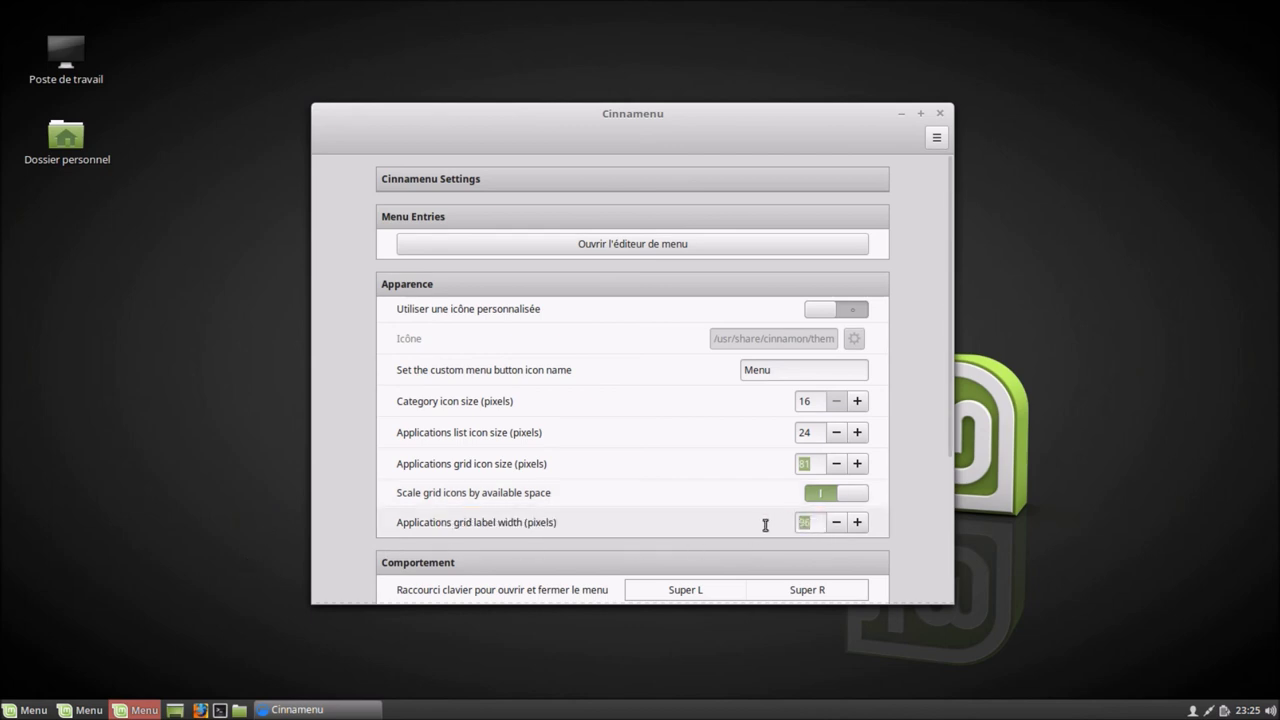
pyautogui.click(836, 522)
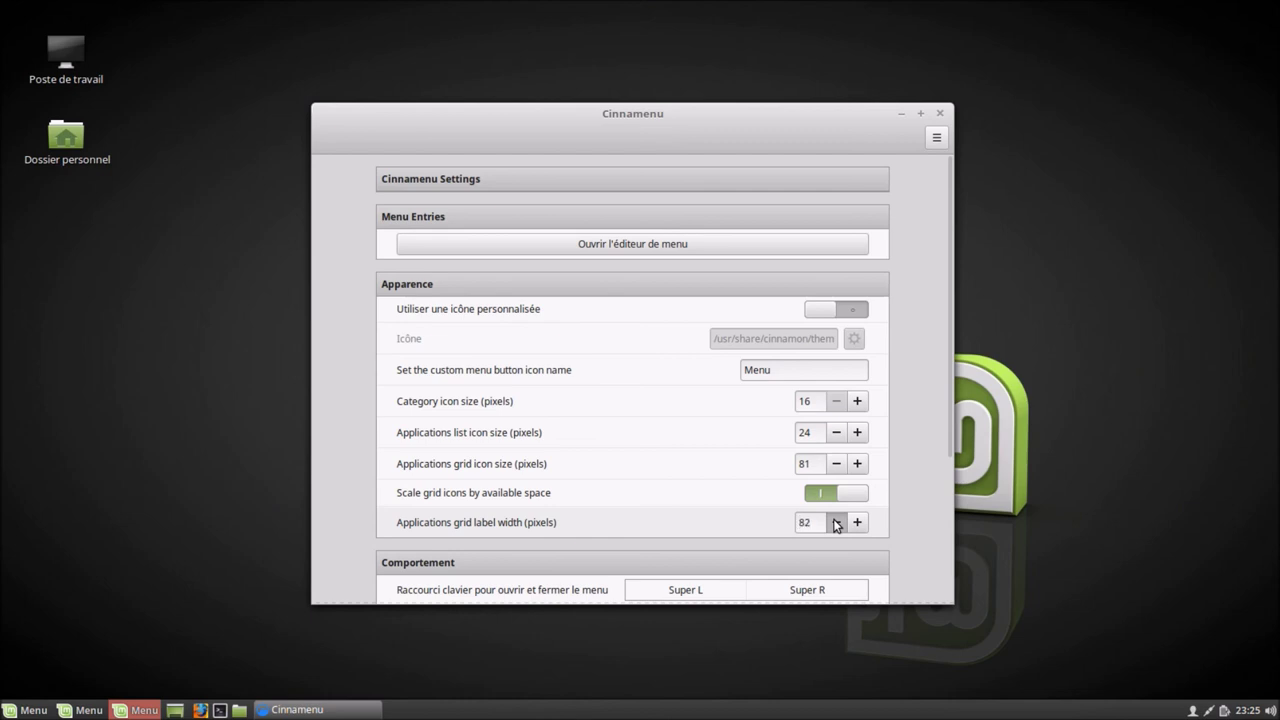
pyautogui.moveTo(836, 523); pyautogui.dragTo(836, 524)
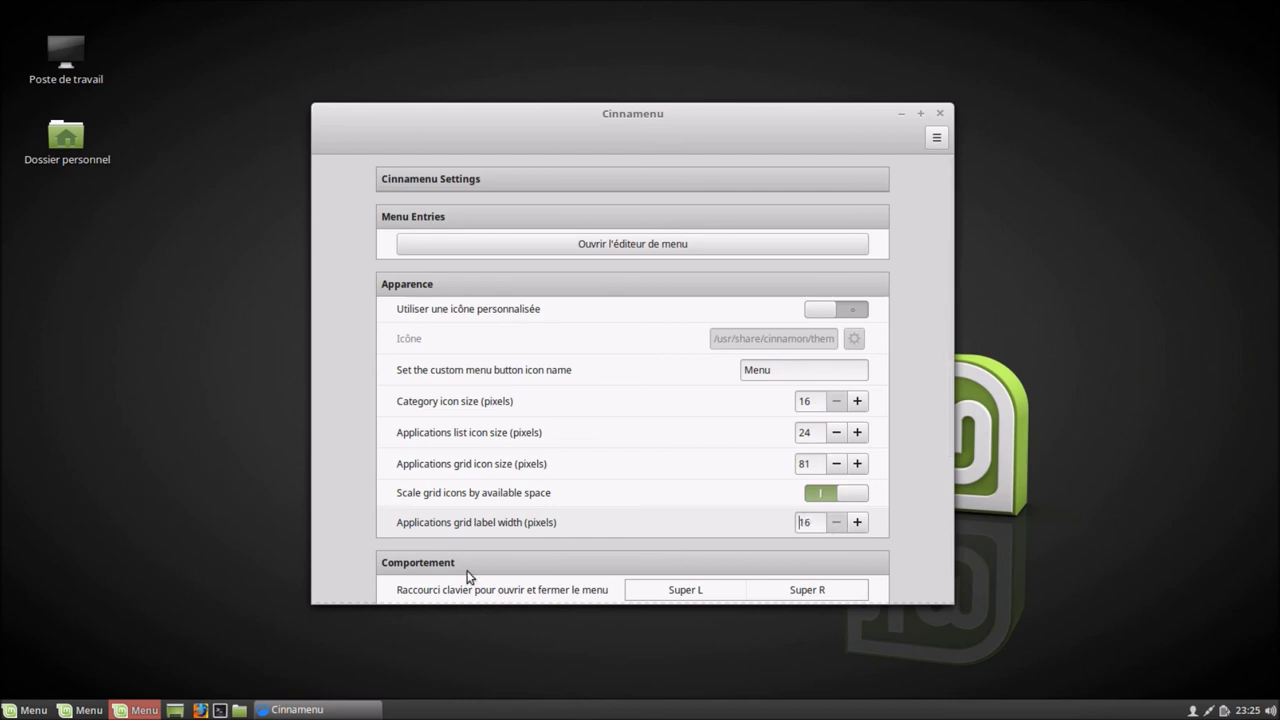
pyautogui.click(128, 710)
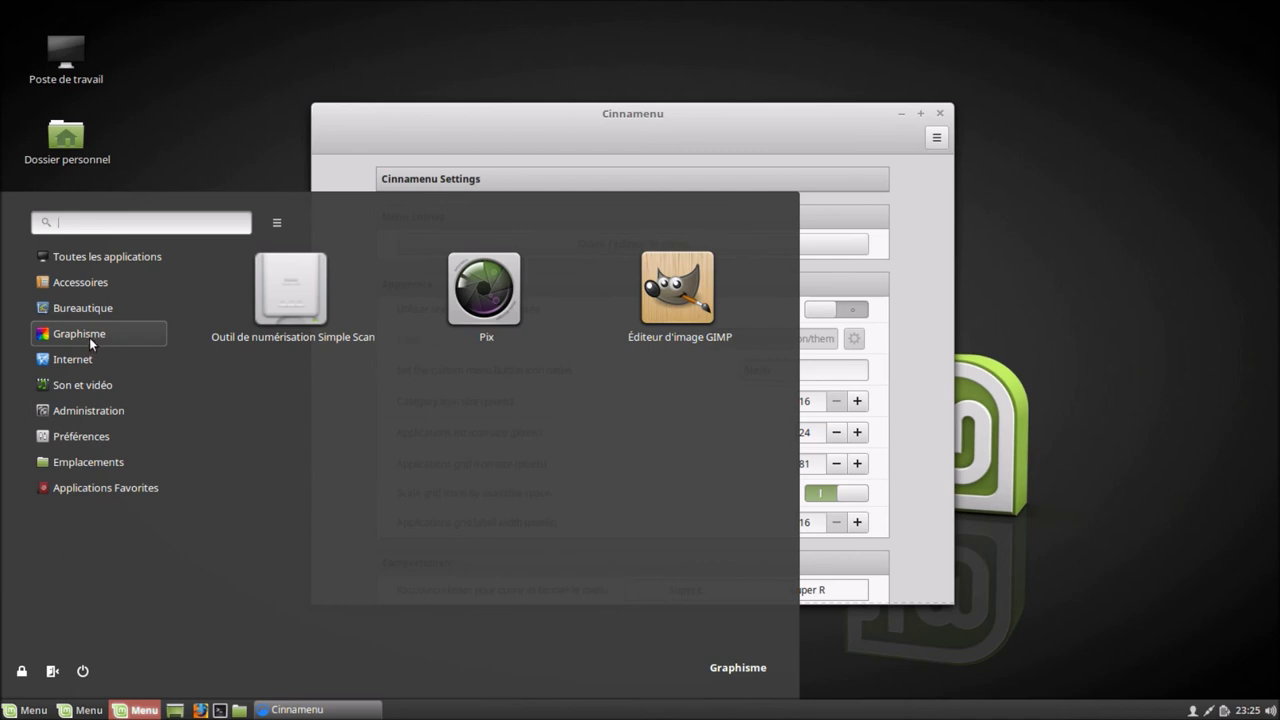
pyautogui.click(730, 113)
# Set the applications grid label width to 140 pixels and view the Administration and Graphisme categories in the Cinnamenu.
pyautogui.click(857, 522)
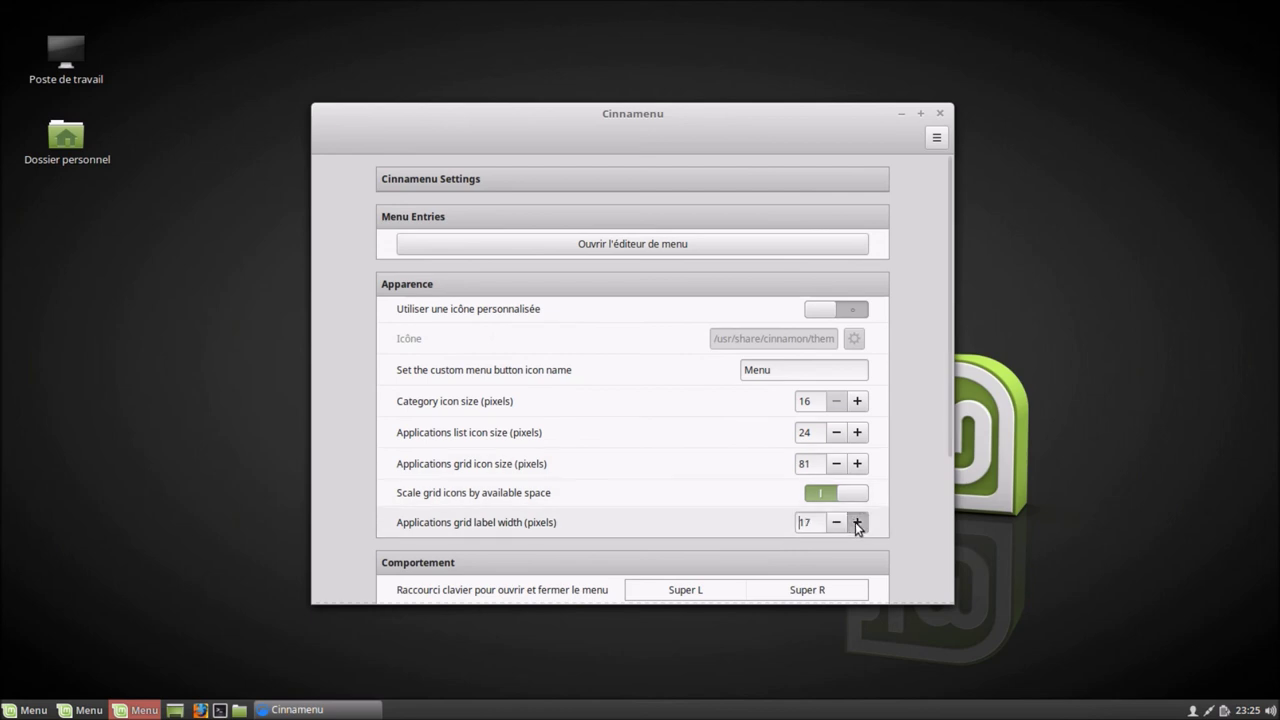
pyautogui.click(857, 522)
pyautogui.click(857, 522)
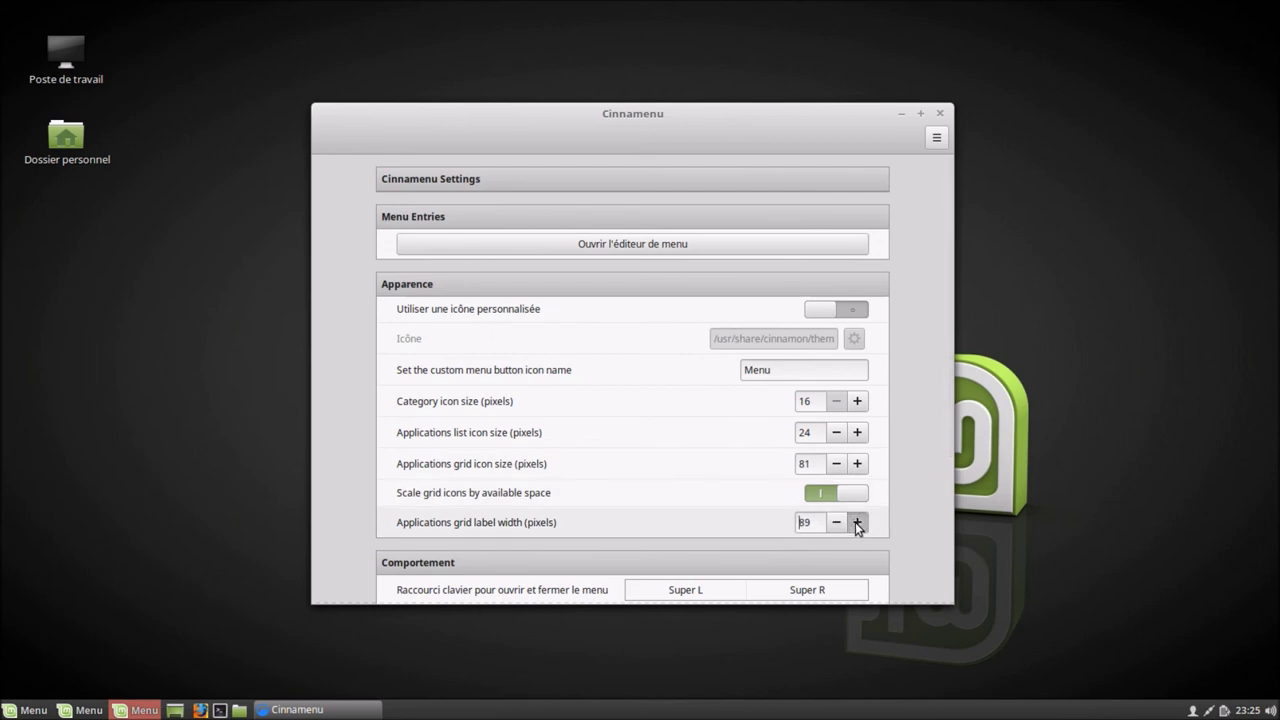
pyautogui.click(857, 522)
pyautogui.click(857, 522)
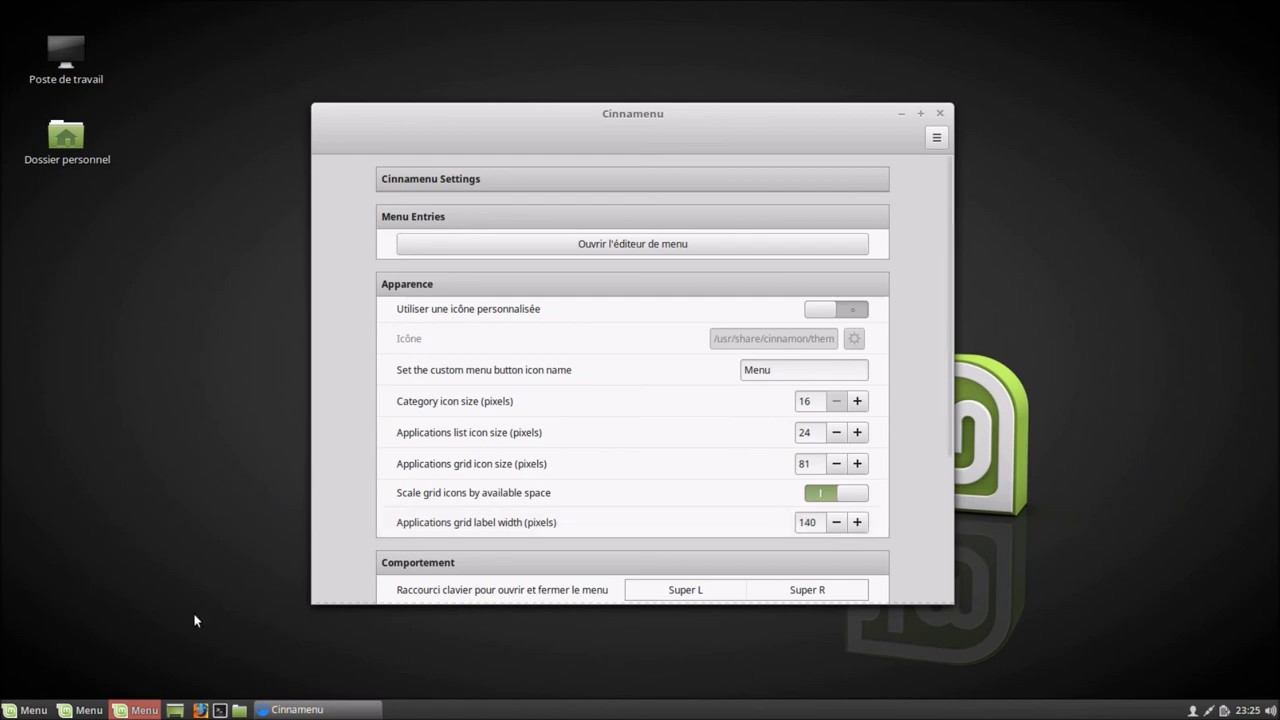
pyautogui.click(135, 711)
pyautogui.click(118, 409)
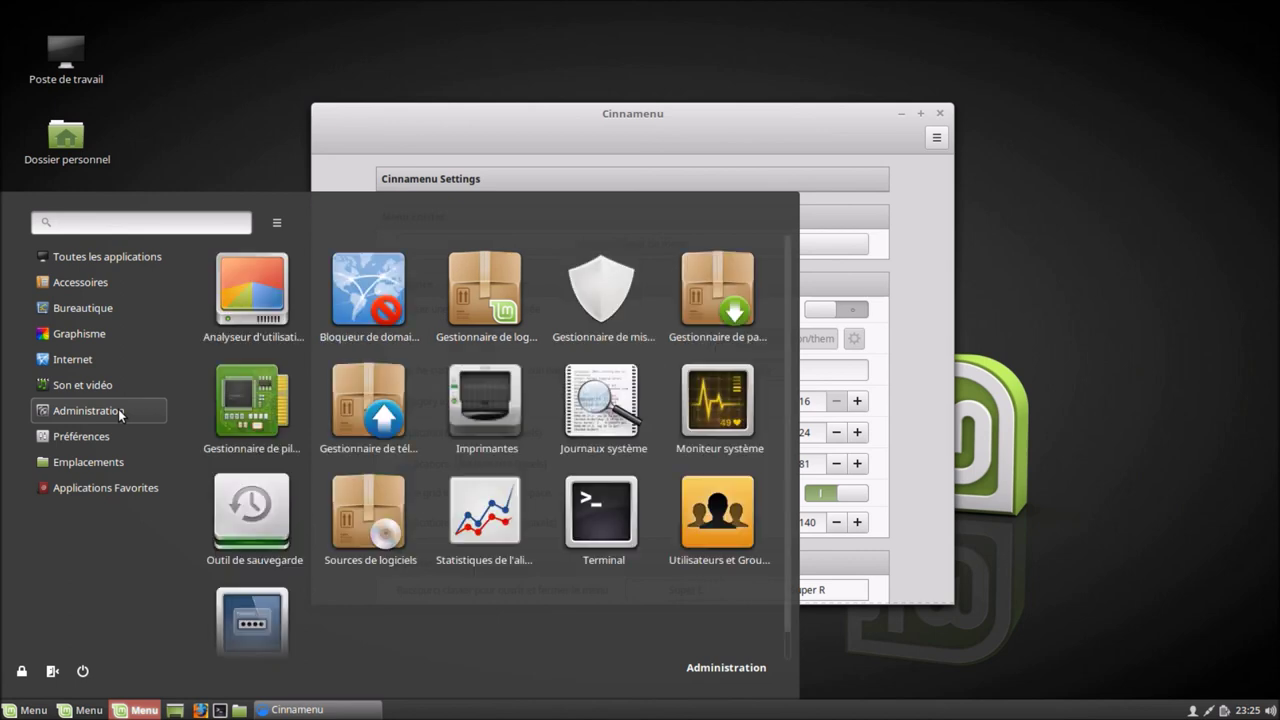
pyautogui.moveTo(86, 333)
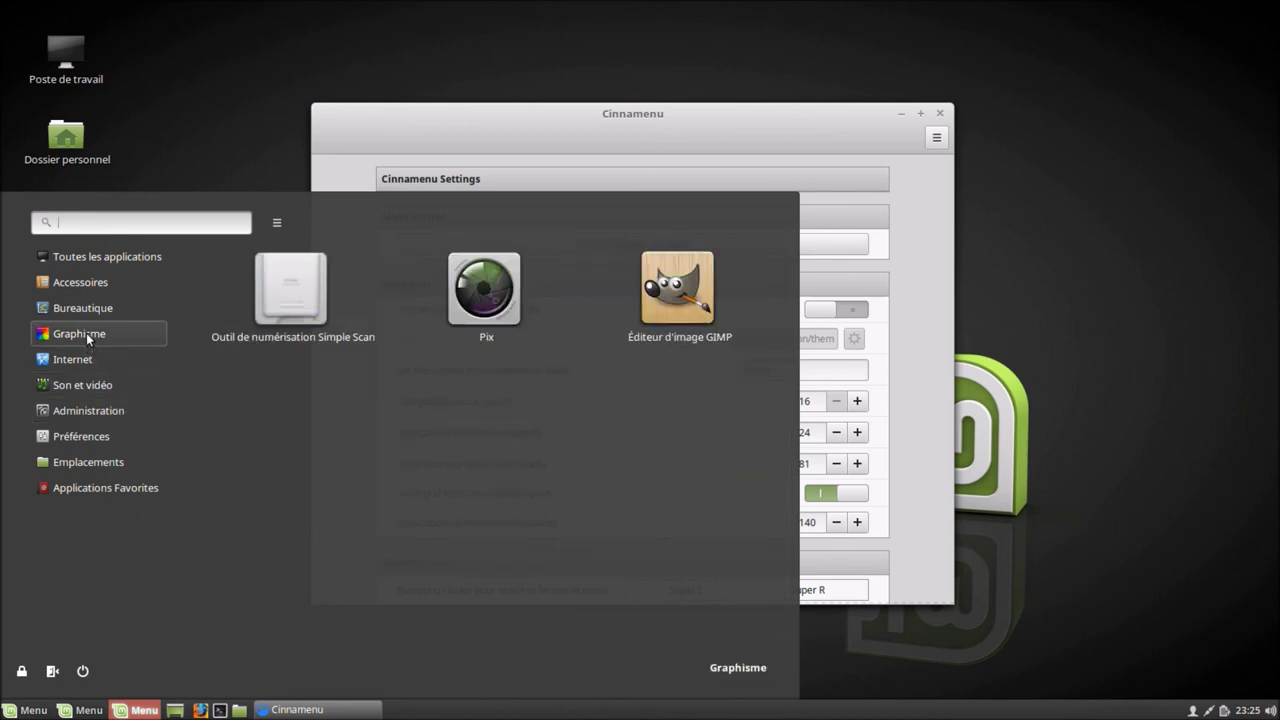
pyautogui.click(633, 121)
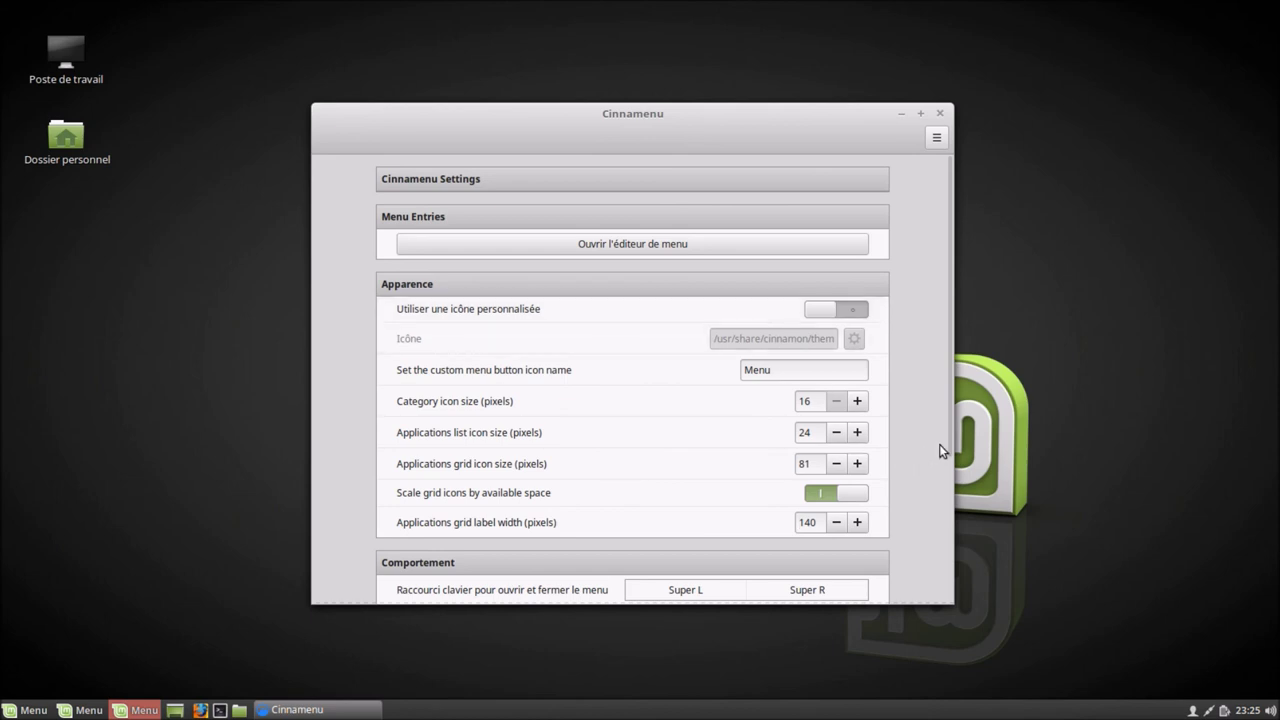
# Set both the applications grid icon size and label width to 16 pixels and browse the Cinnamenu categories.
pyautogui.moveTo(950, 435); pyautogui.dragTo(937, 545)
pyautogui.scroll(3, 914, 455)
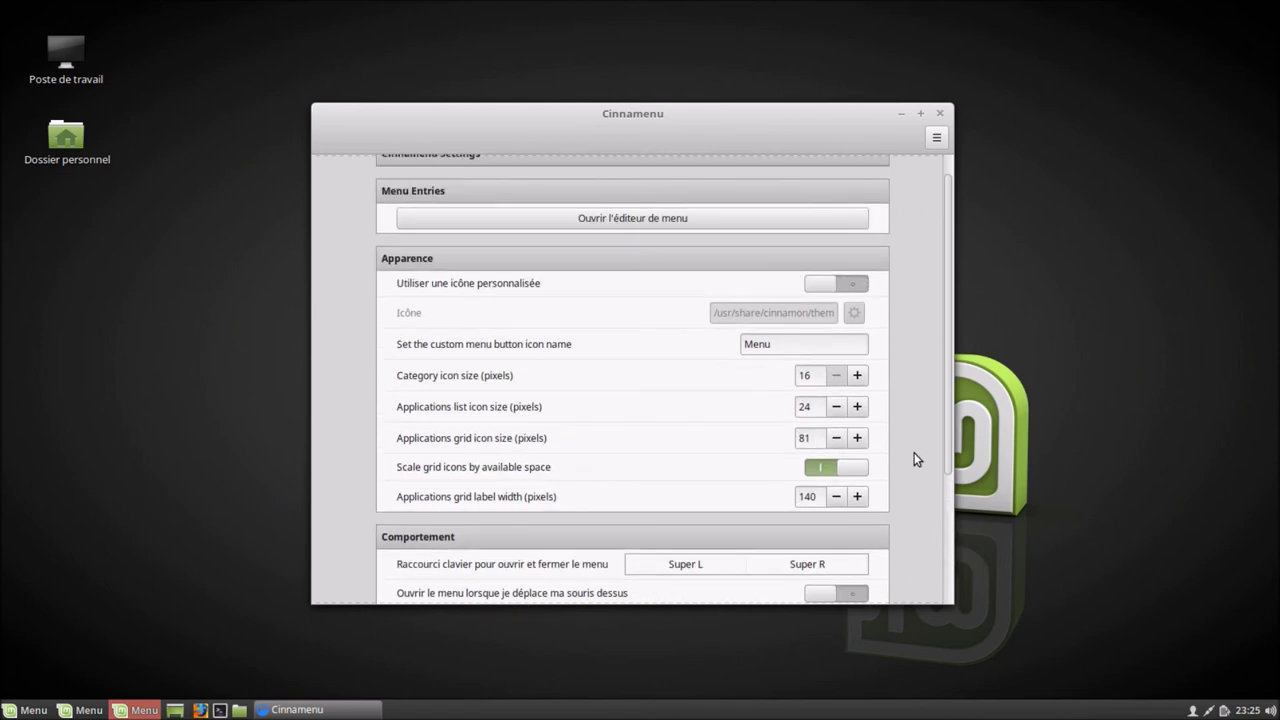
pyautogui.click(818, 432)
pyautogui.write('16')
pyautogui.click(806, 497)
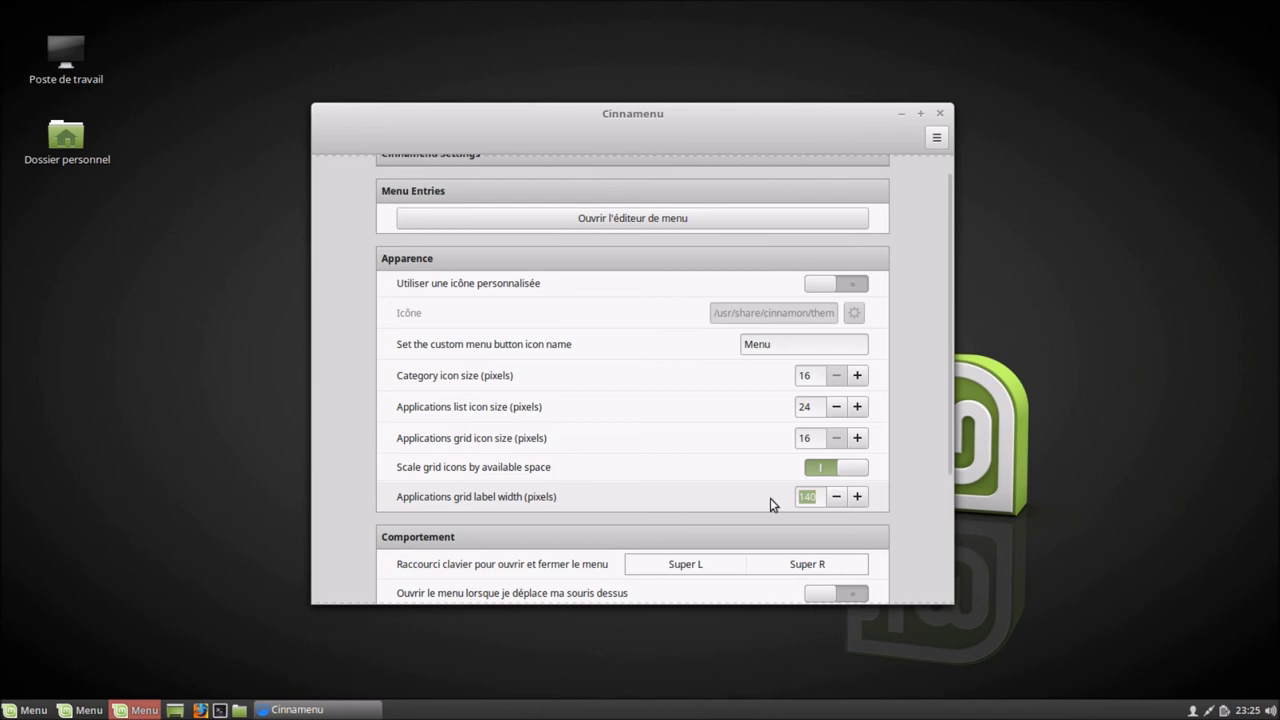
pyautogui.write('16')
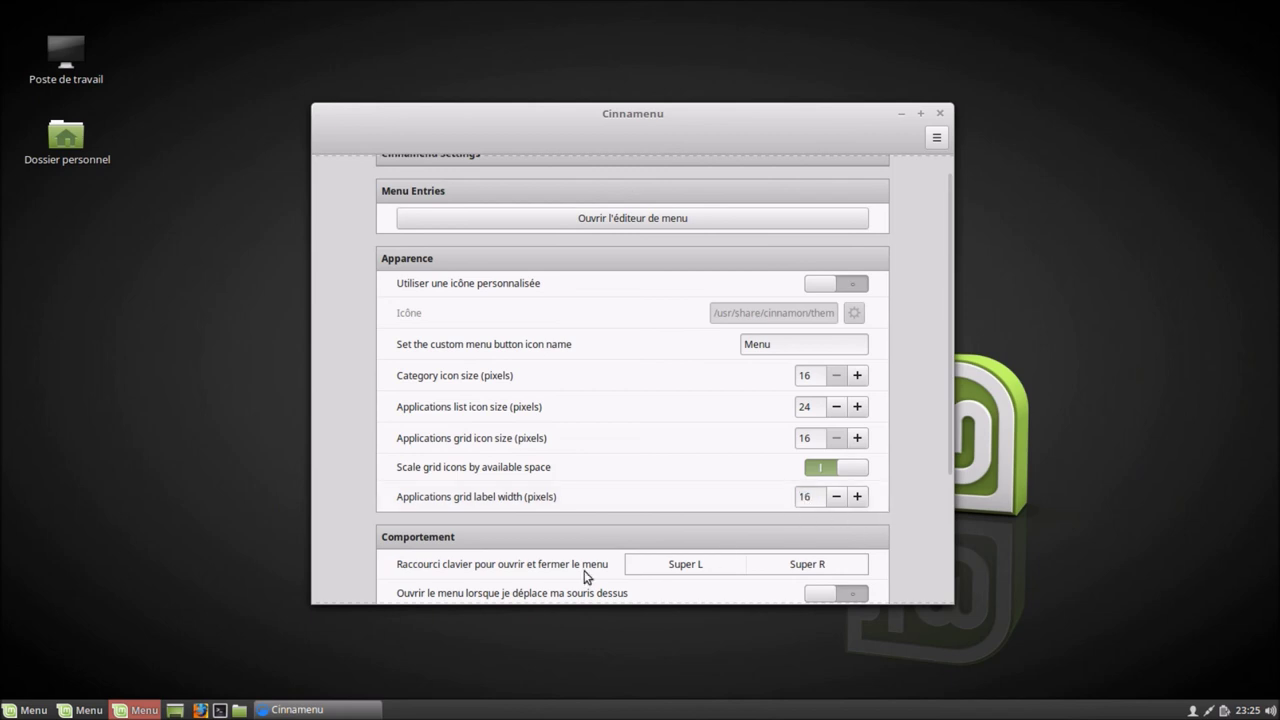
pyautogui.click(134, 712)
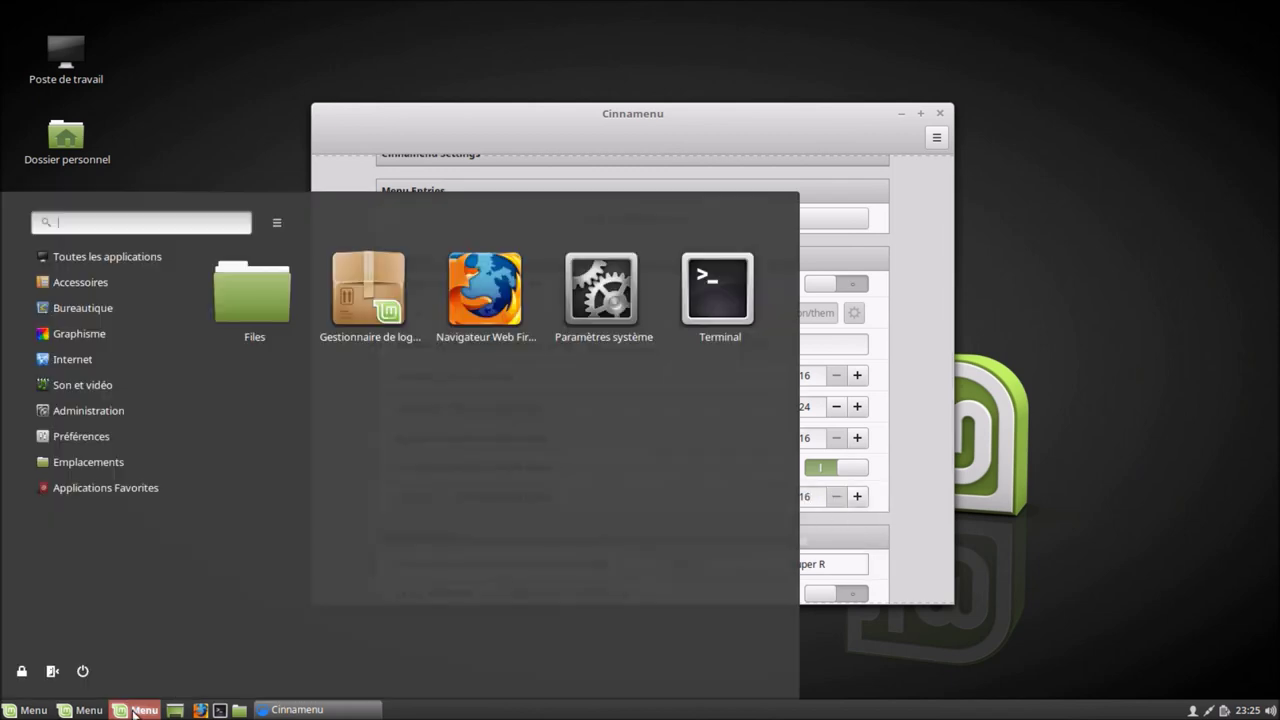
pyautogui.click(95, 437)
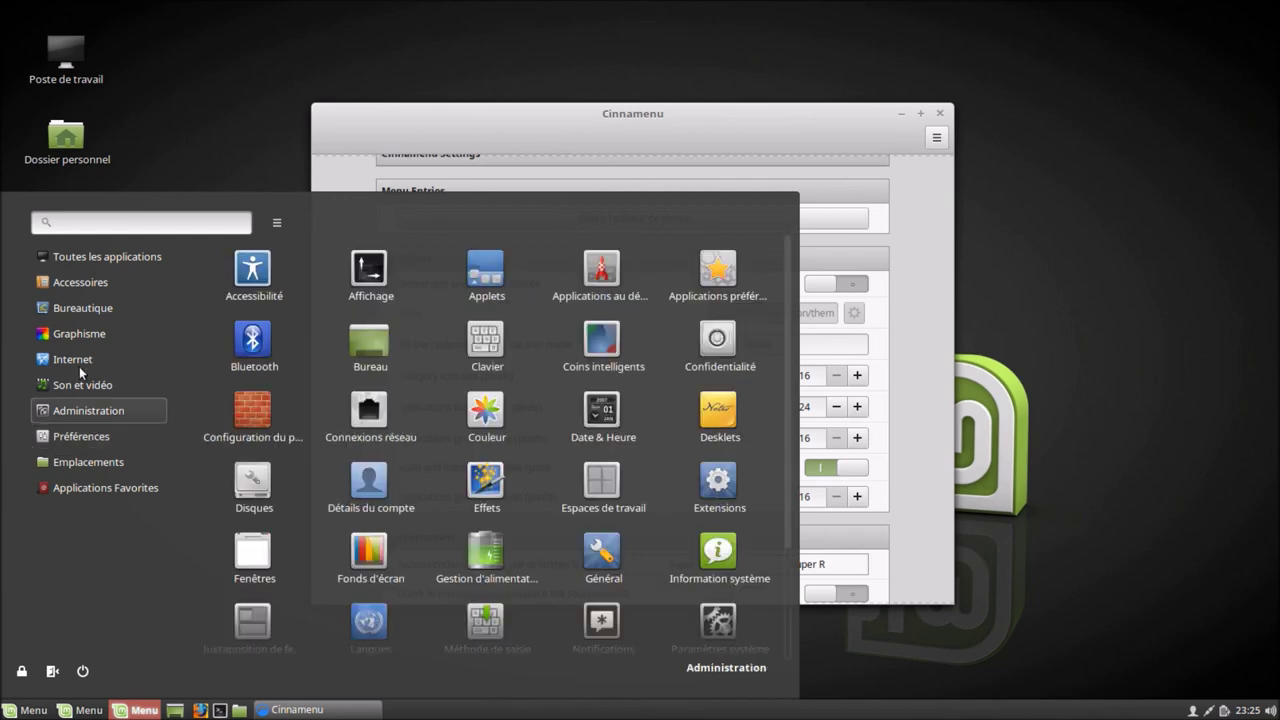
pyautogui.moveTo(64, 290)
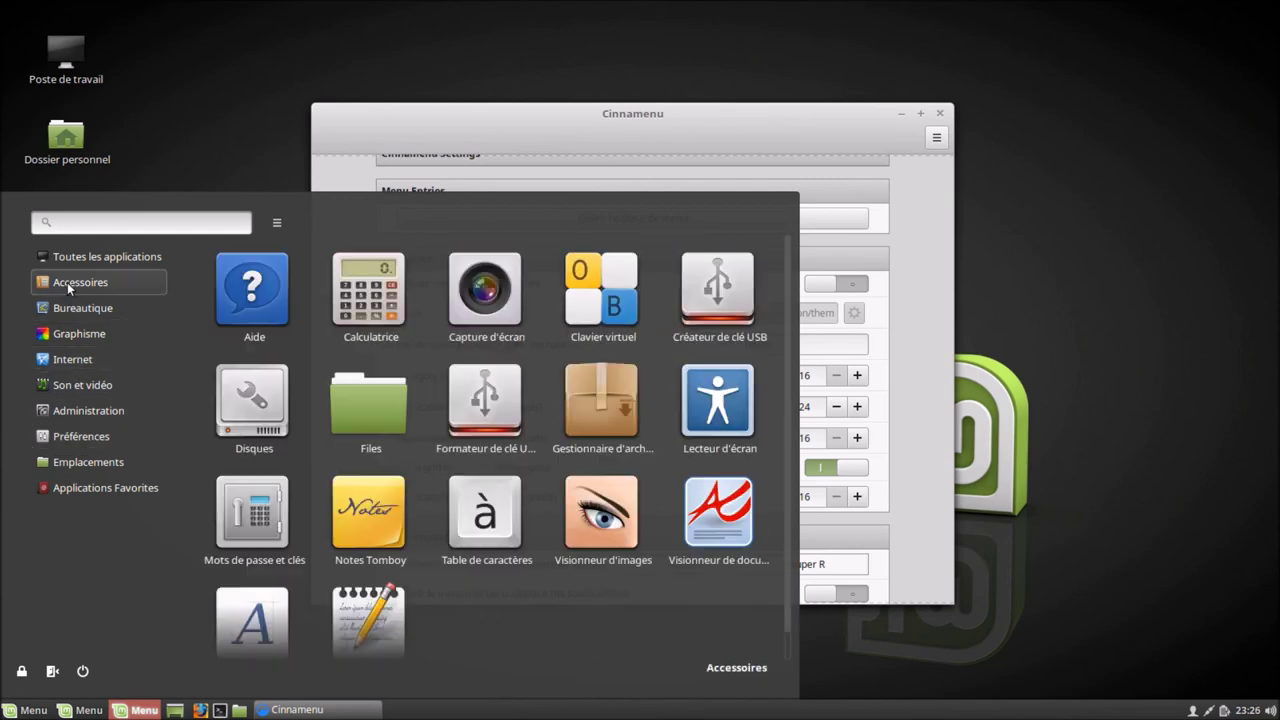
pyautogui.click(1113, 416)
# Enable web bookmarks in the Comportement settings and view the Bookmarks category in the Cinnamenu.
pyautogui.moveTo(950, 419); pyautogui.dragTo(953, 542)
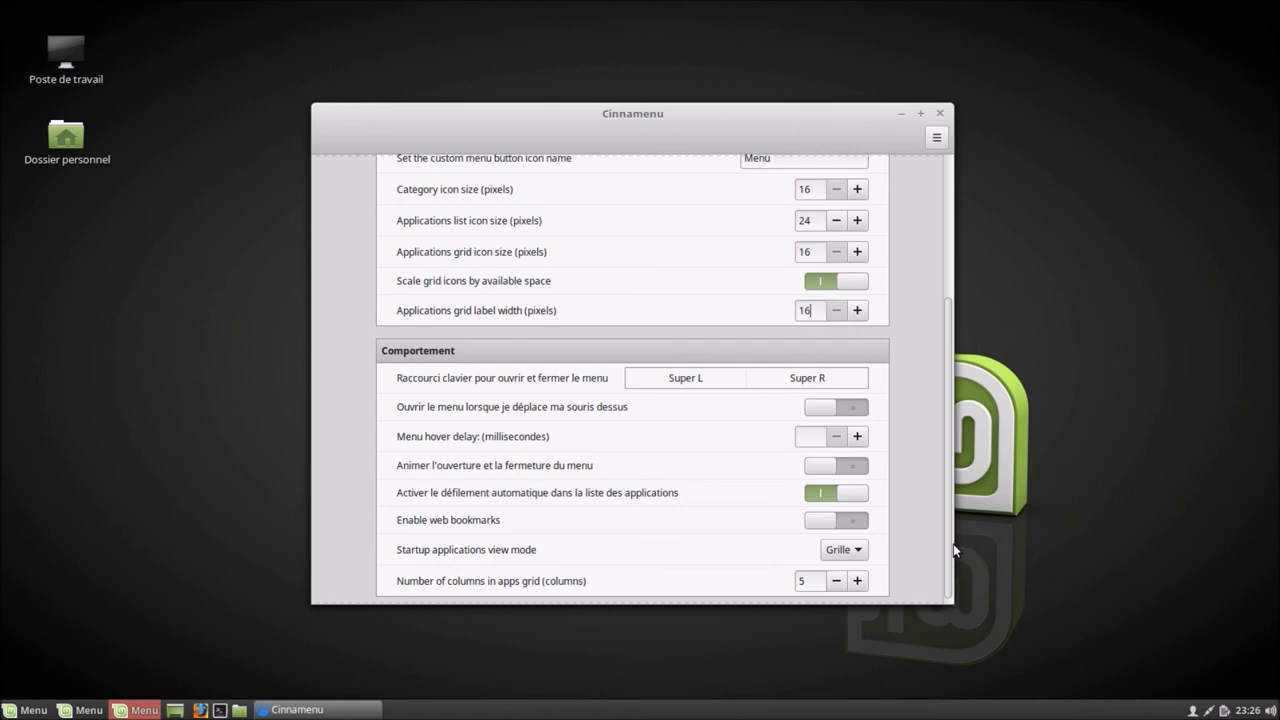
pyautogui.moveTo(953, 542); pyautogui.dragTo(953, 546)
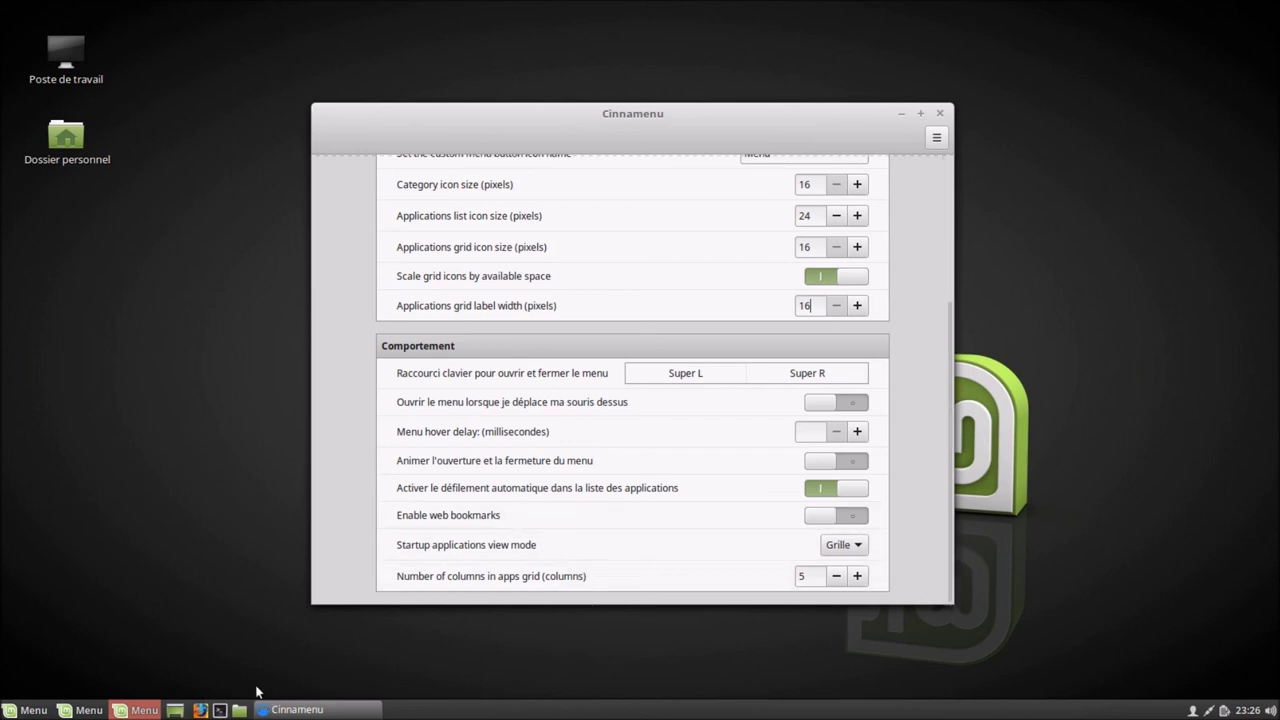
pyautogui.click(143, 712)
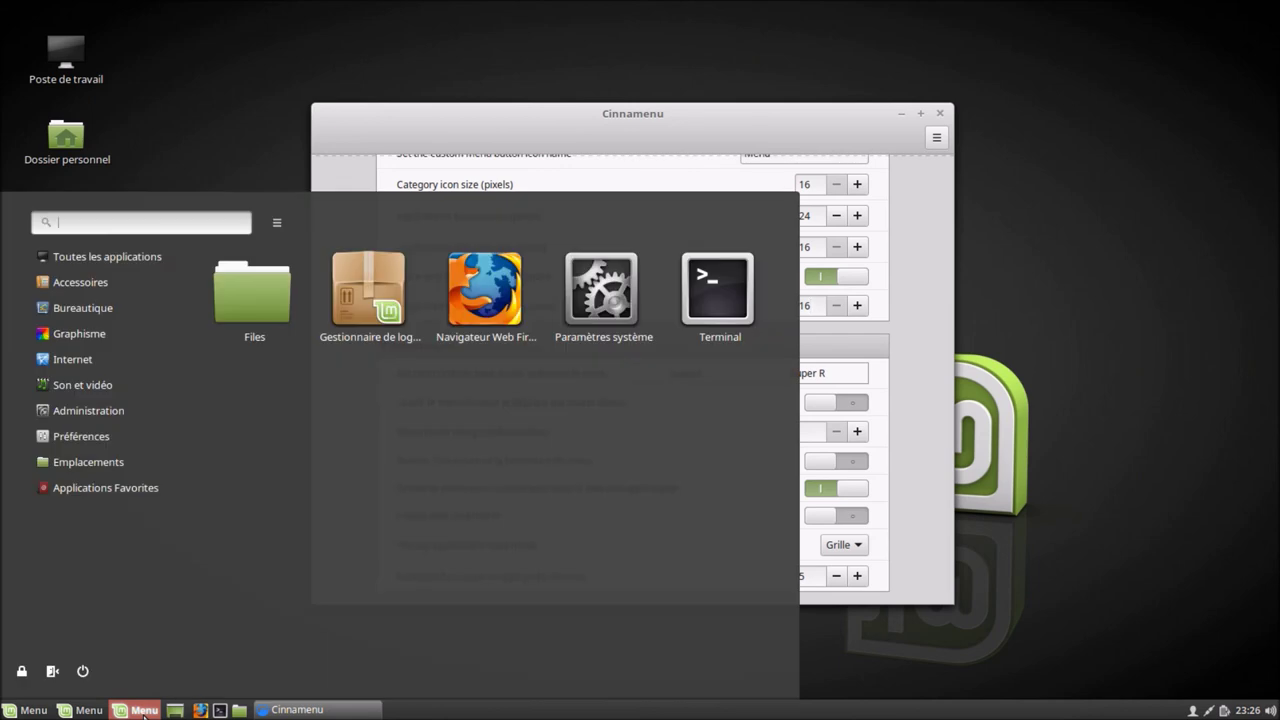
pyautogui.click(143, 712)
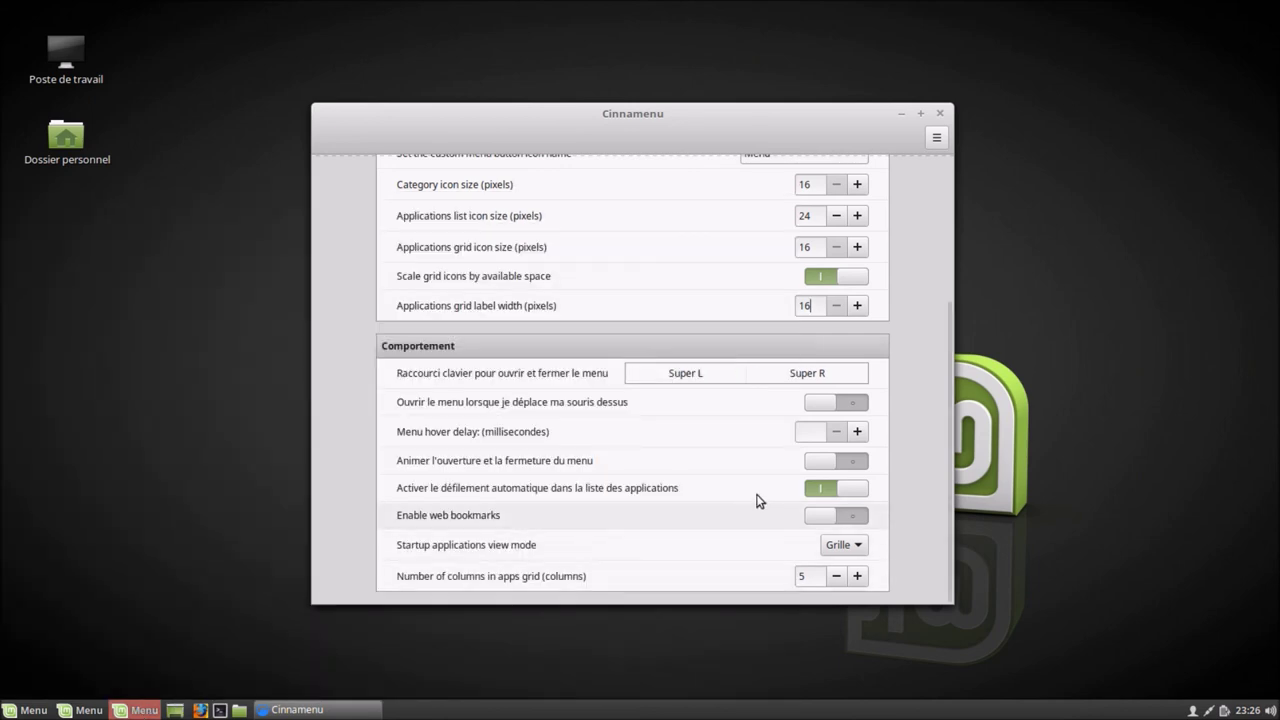
pyautogui.click(830, 488)
pyautogui.click(823, 516)
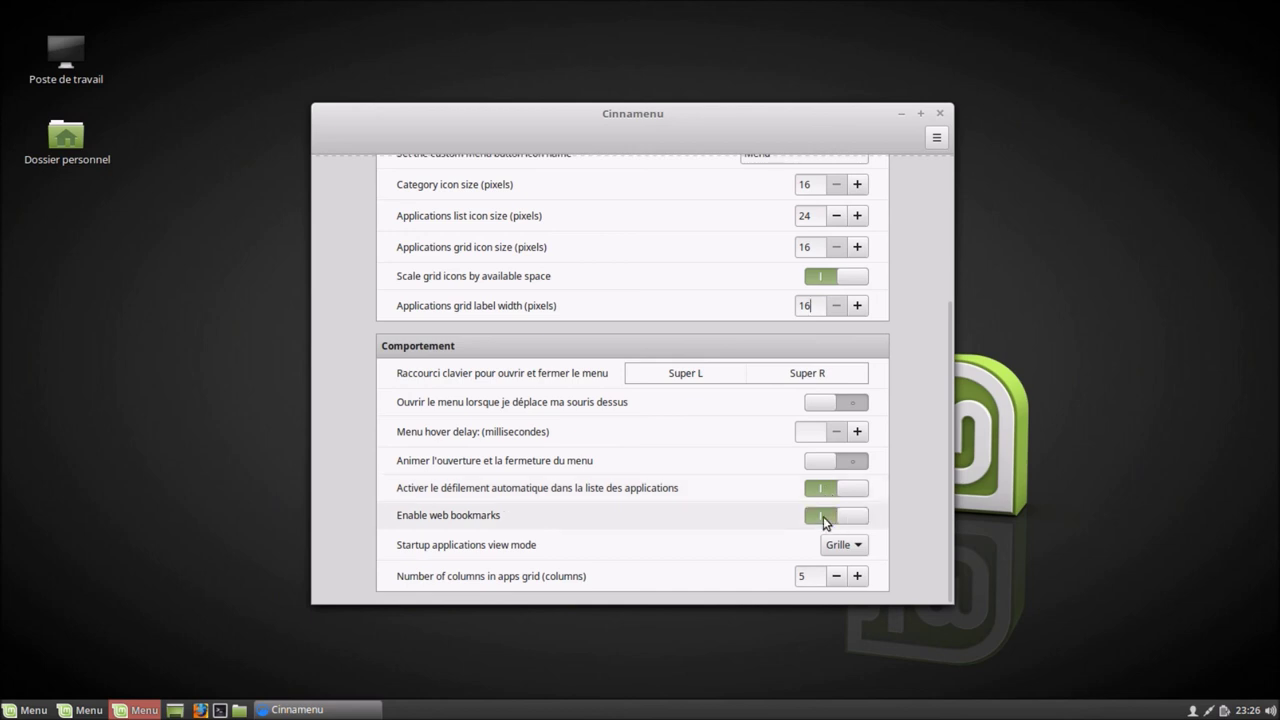
pyautogui.click(143, 712)
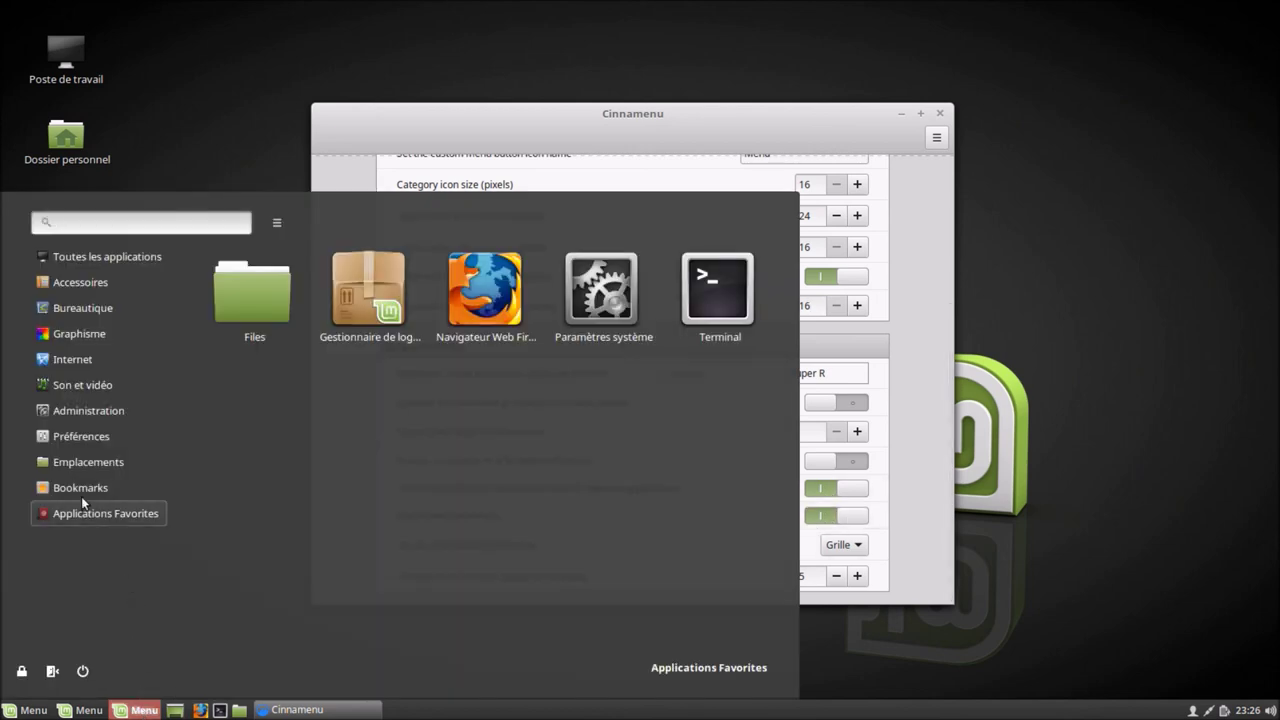
pyautogui.moveTo(74, 484)
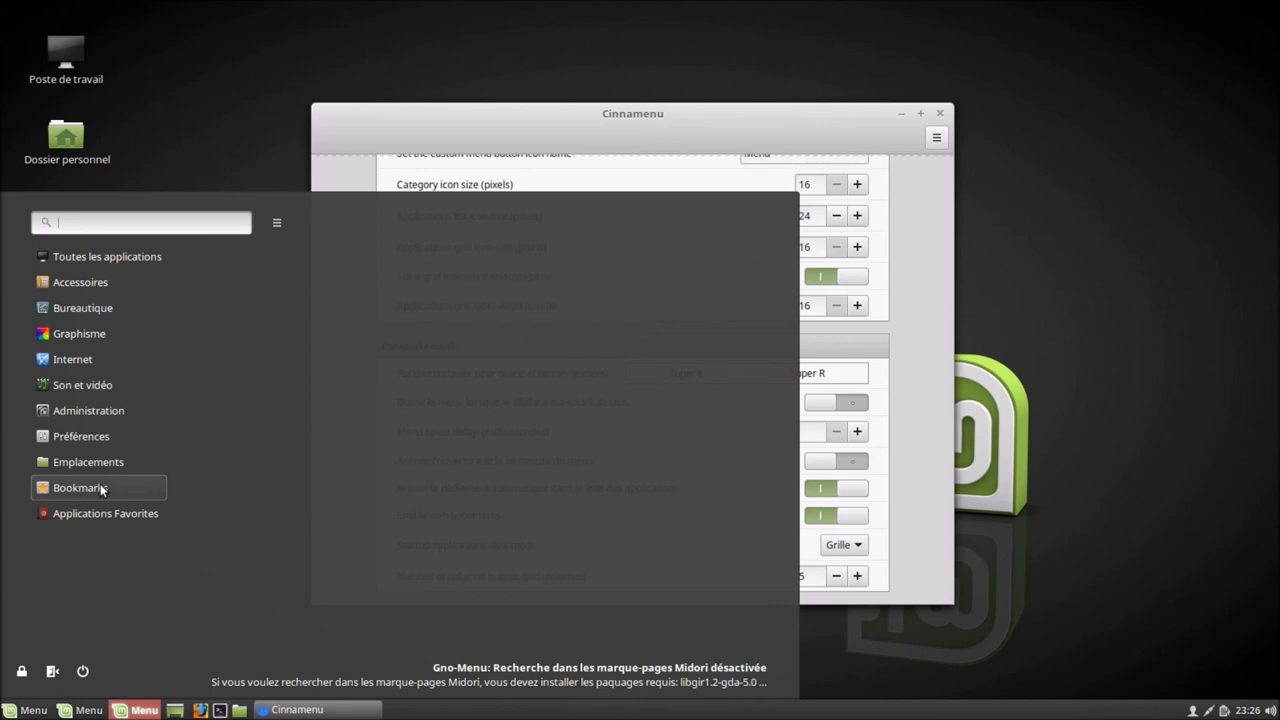
pyautogui.click(1008, 523)
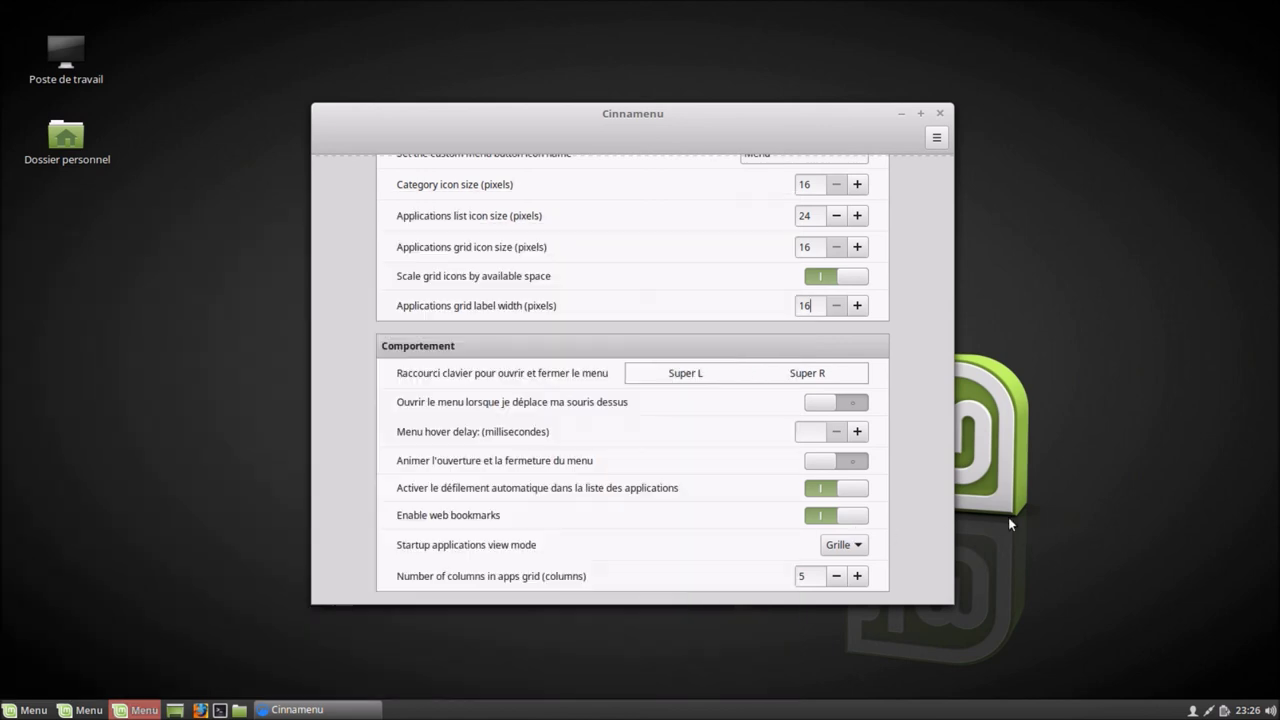
# Turn web bookmarks off, set the startup applications view mode to Liste and check the Cinnamenu.
pyautogui.click(852, 542)
pyautogui.click(840, 522)
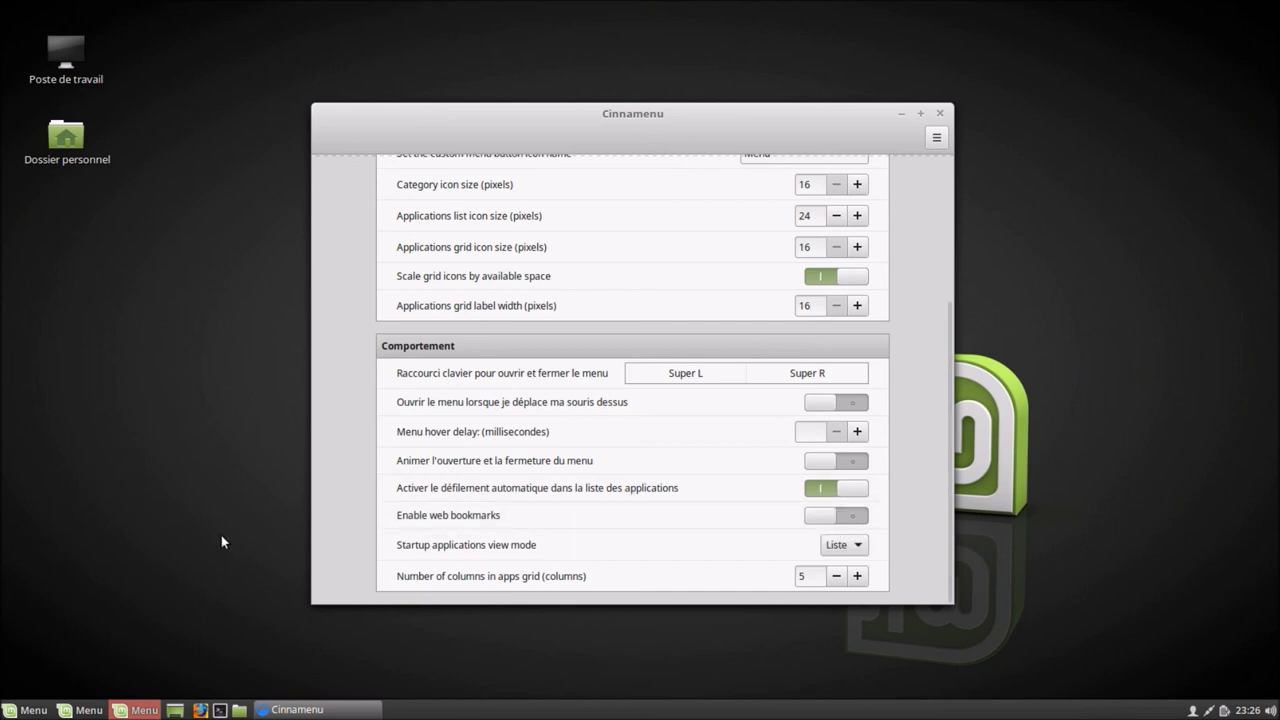
pyautogui.click(140, 709)
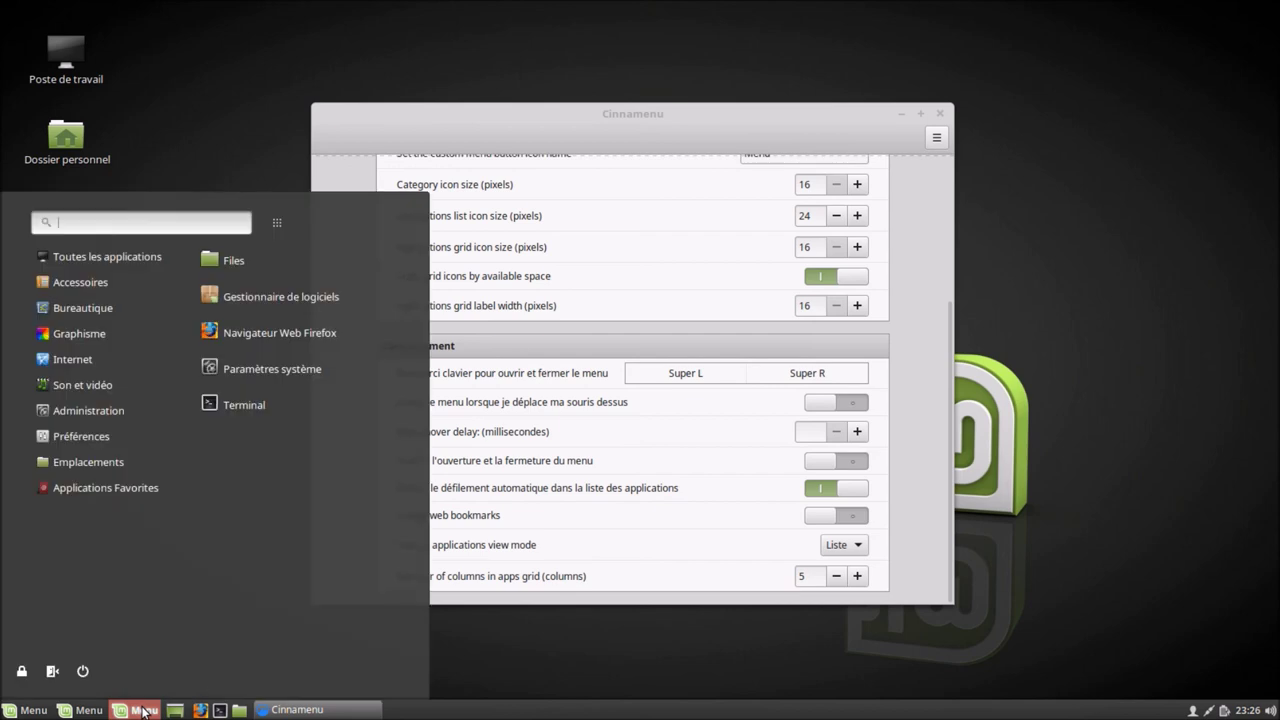
pyautogui.click(143, 709)
# Set the startup applications view mode back to Grille and check the layout of the Cinnamenu.
pyautogui.click(840, 545)
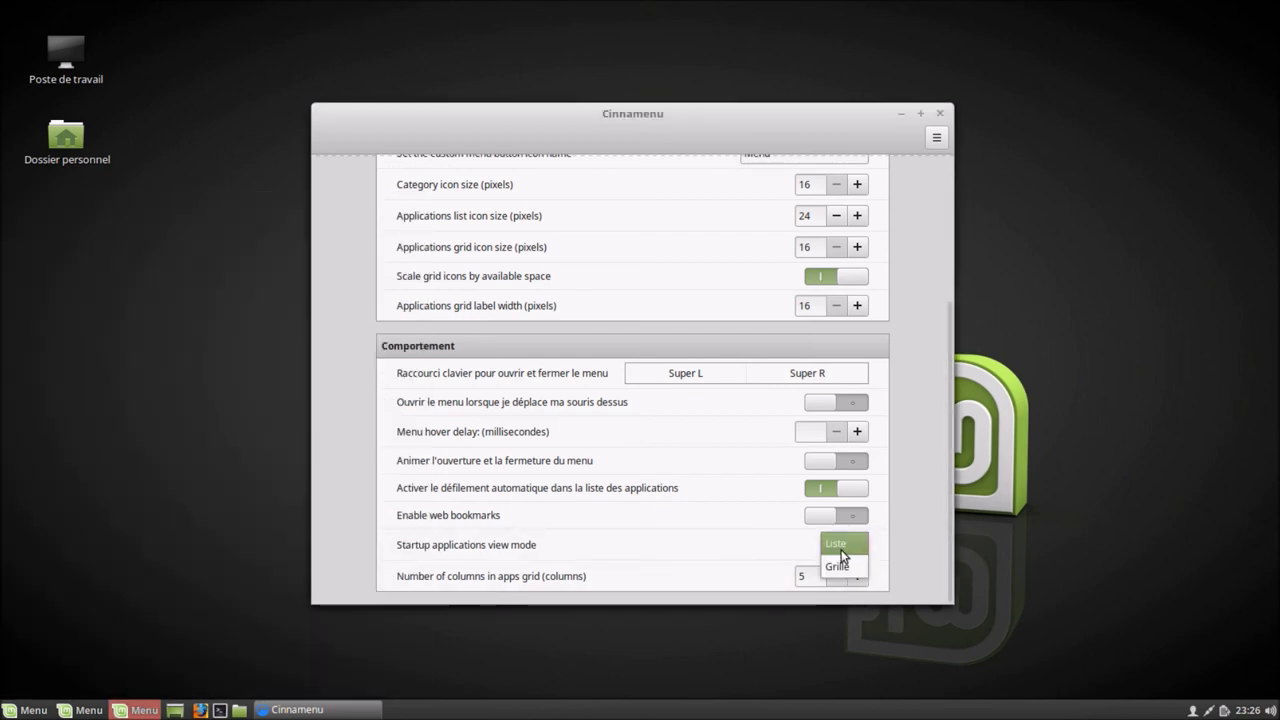
pyautogui.click(843, 563)
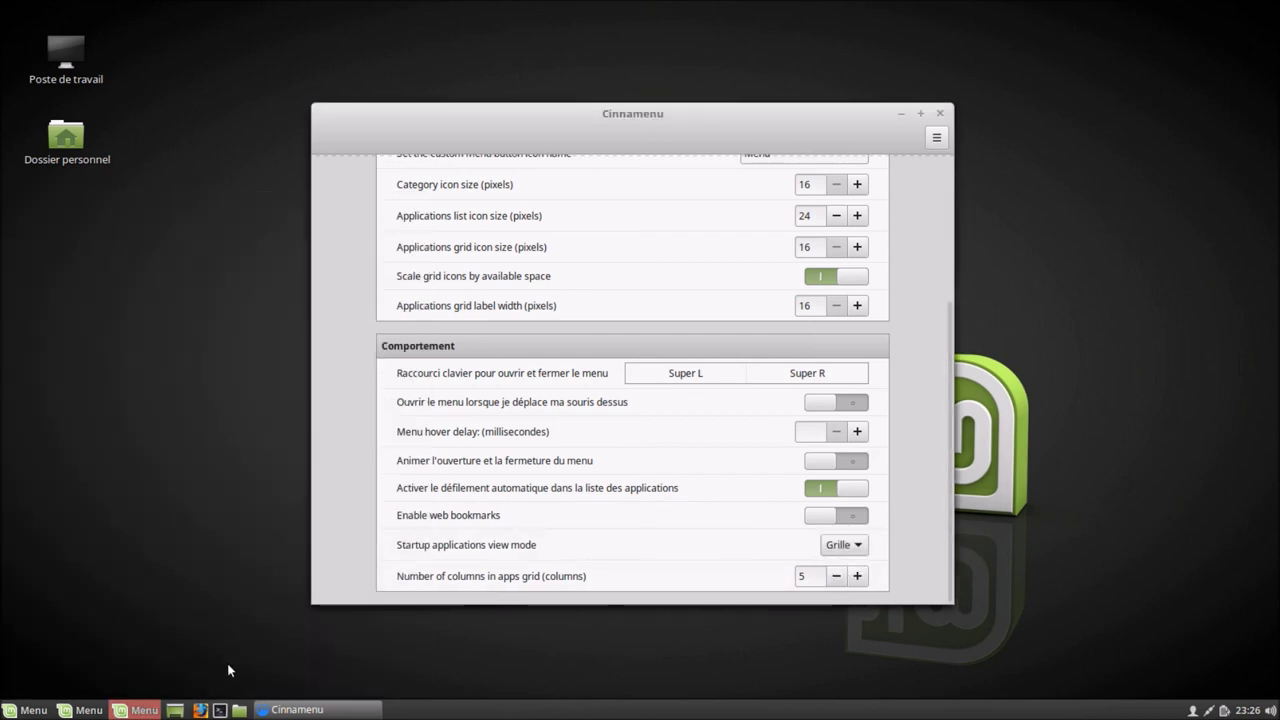
pyautogui.click(145, 710)
pyautogui.click(145, 710)
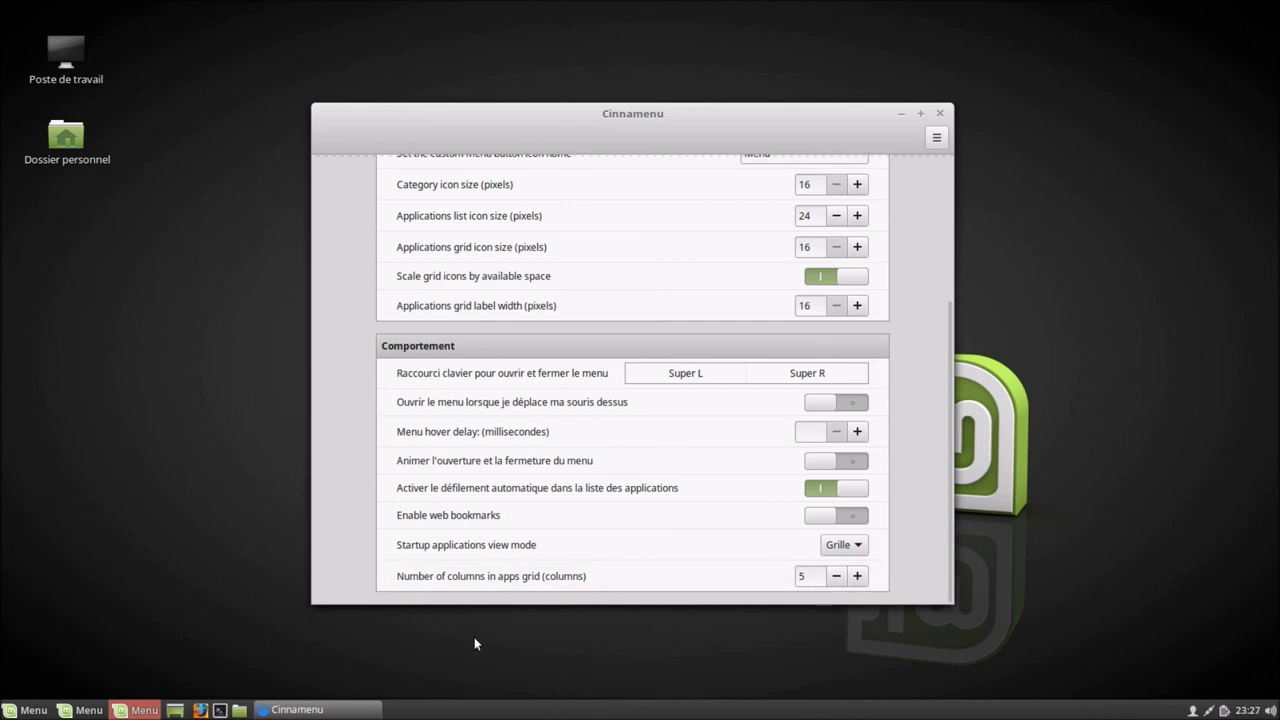
pyautogui.click(141, 710)
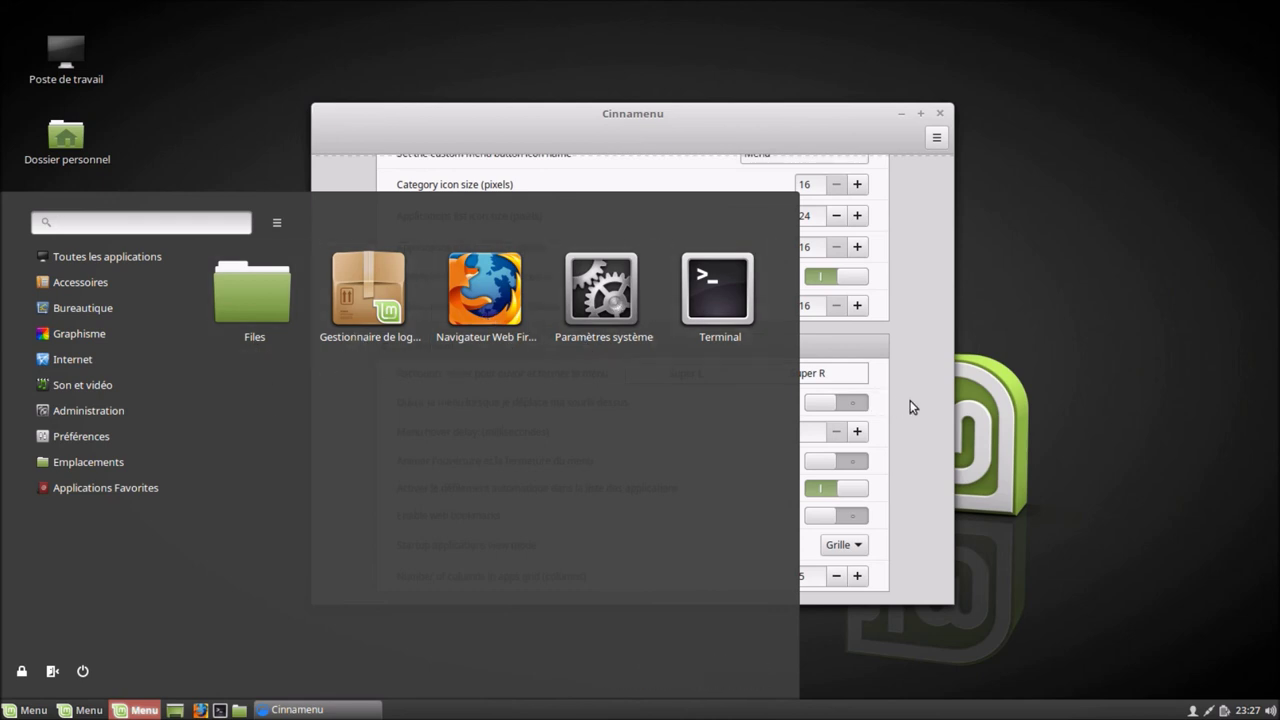
# Set the number of columns in the apps grid to 3 and open the Cinnamenu to check it.
pyautogui.click(878, 601)
pyautogui.click(836, 576)
pyautogui.click(836, 576)
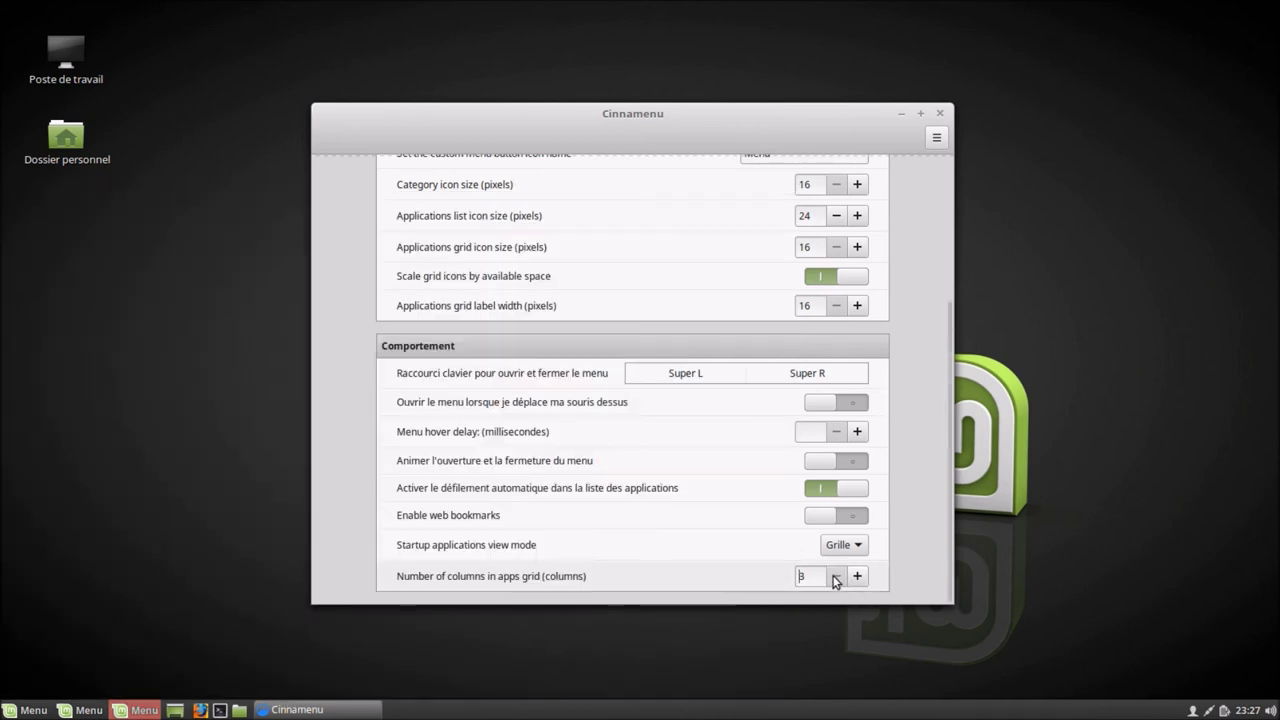
pyautogui.click(135, 711)
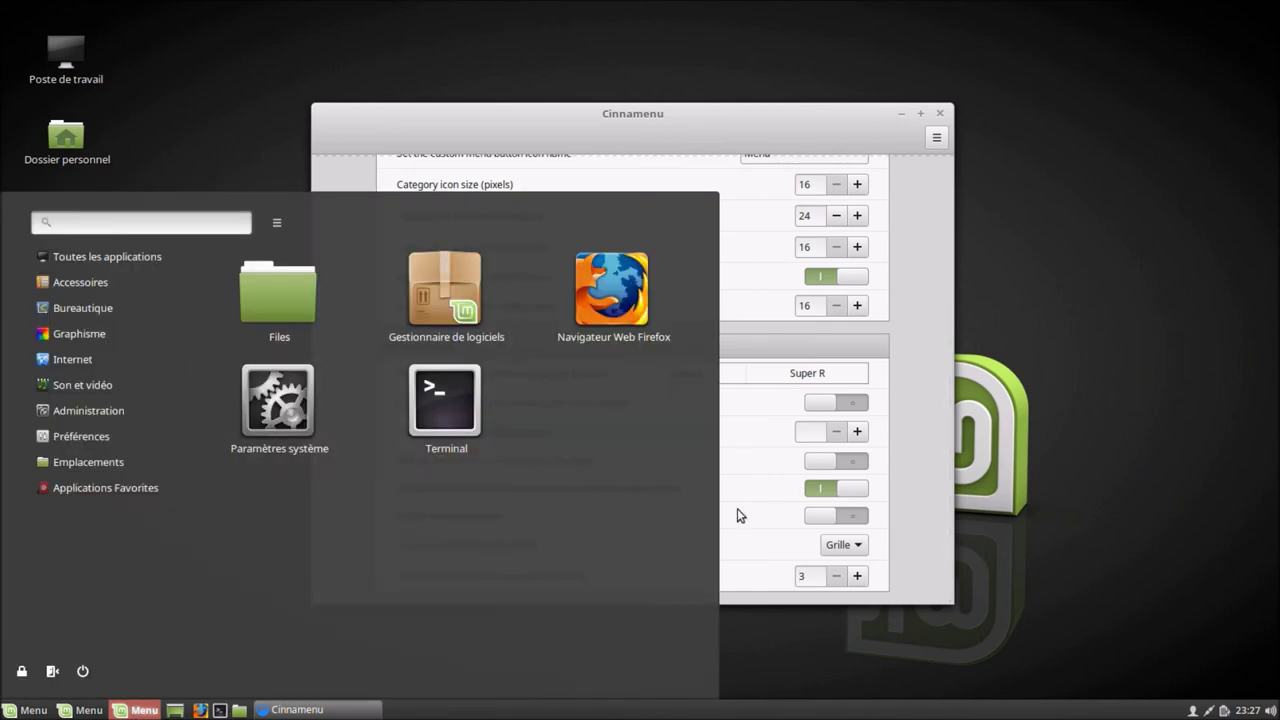
# Set the number of columns in the apps grid to 7 and check the layout of the Cinnamenu.
pyautogui.click(845, 577)
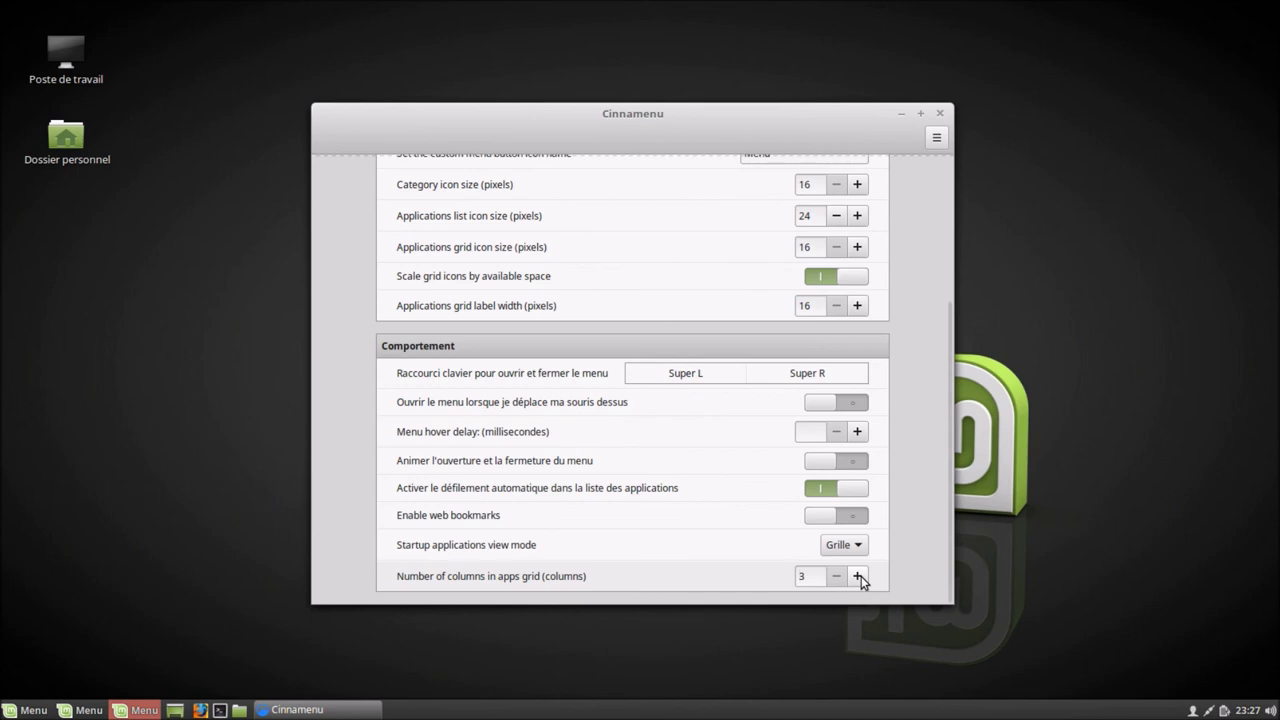
pyautogui.click(858, 576)
pyautogui.click(858, 576)
pyautogui.click(858, 576)
pyautogui.click(858, 576)
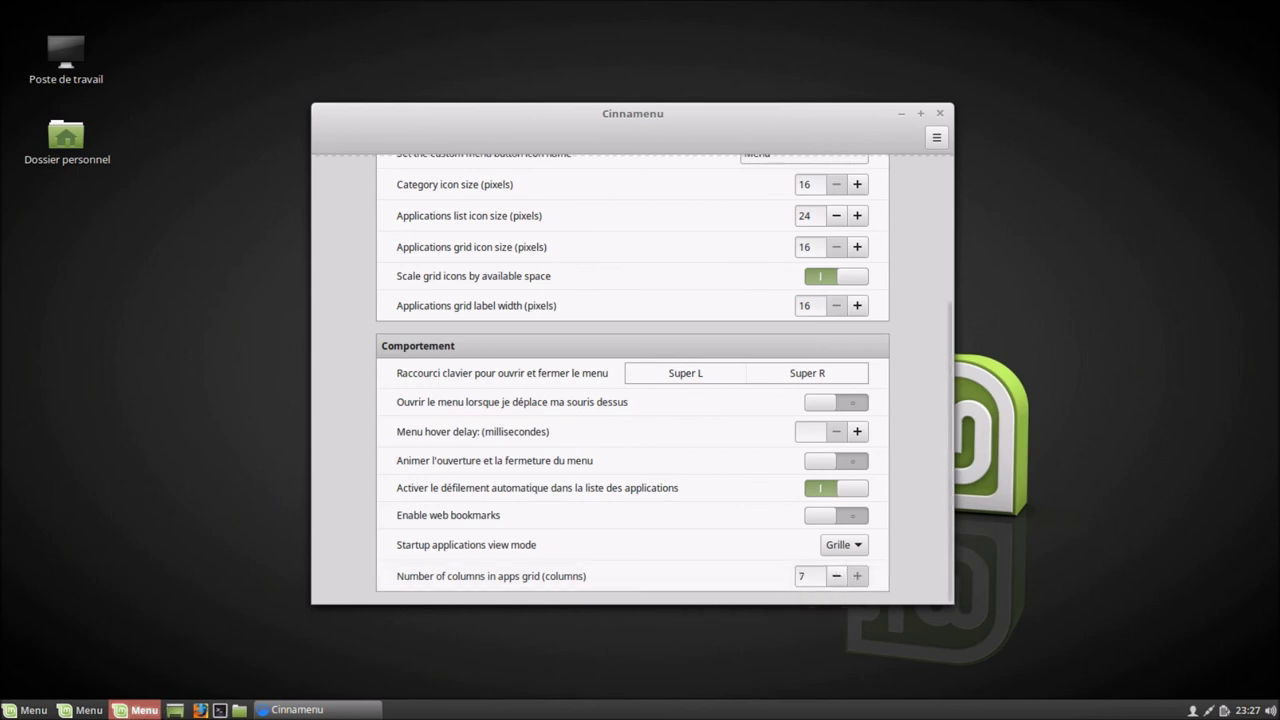
pyautogui.click(140, 710)
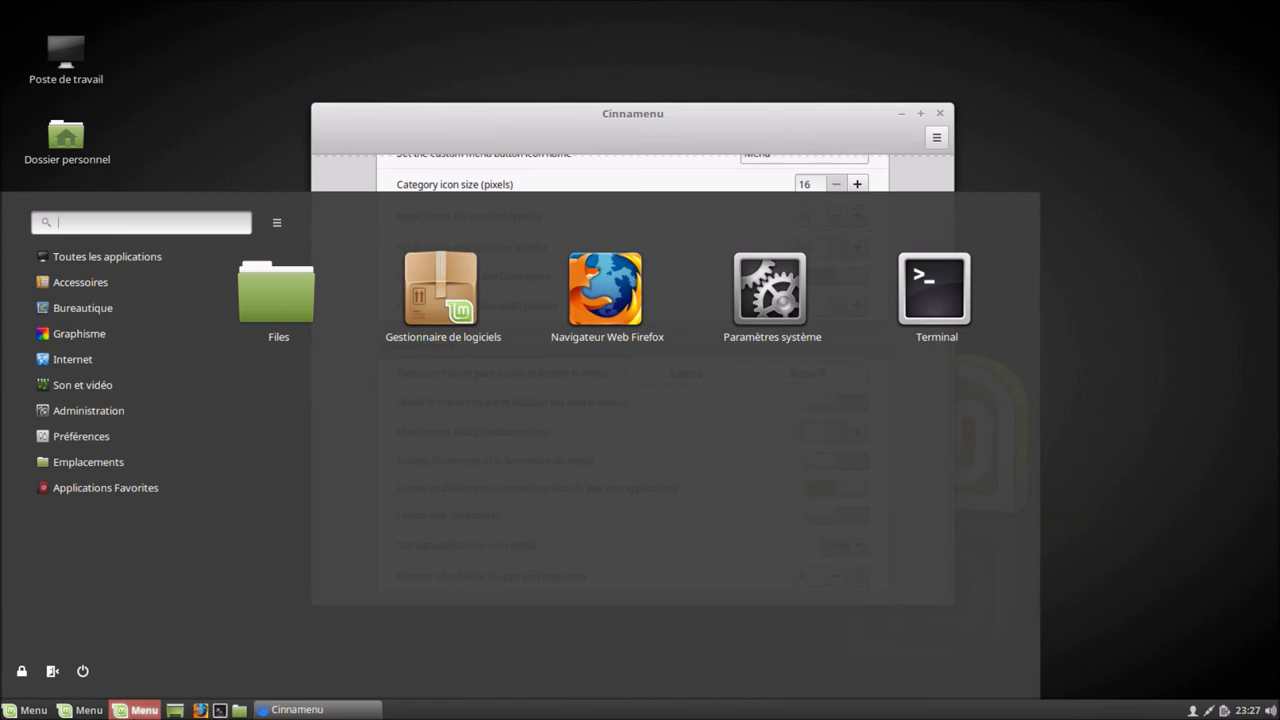
pyautogui.click(1182, 466)
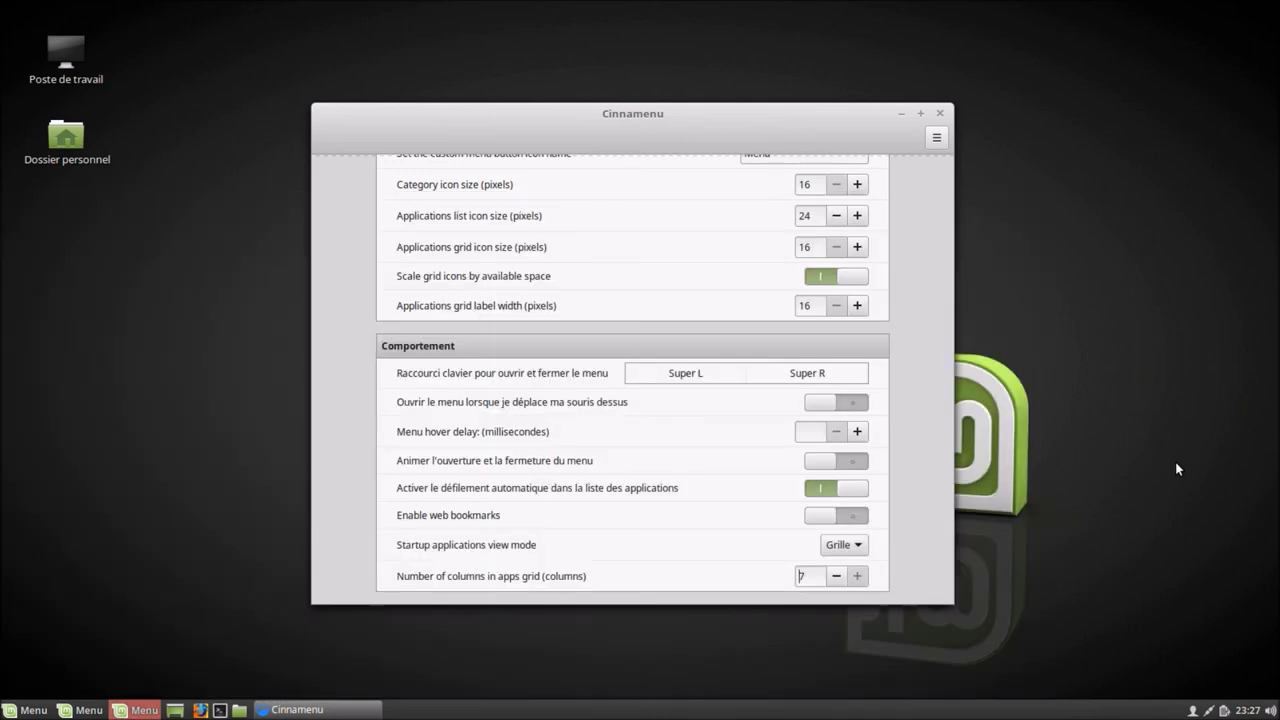
# Turn off scaling of grid icons by available space and check the icons in the Cinnamenu.
pyautogui.scroll(5, 912, 468)
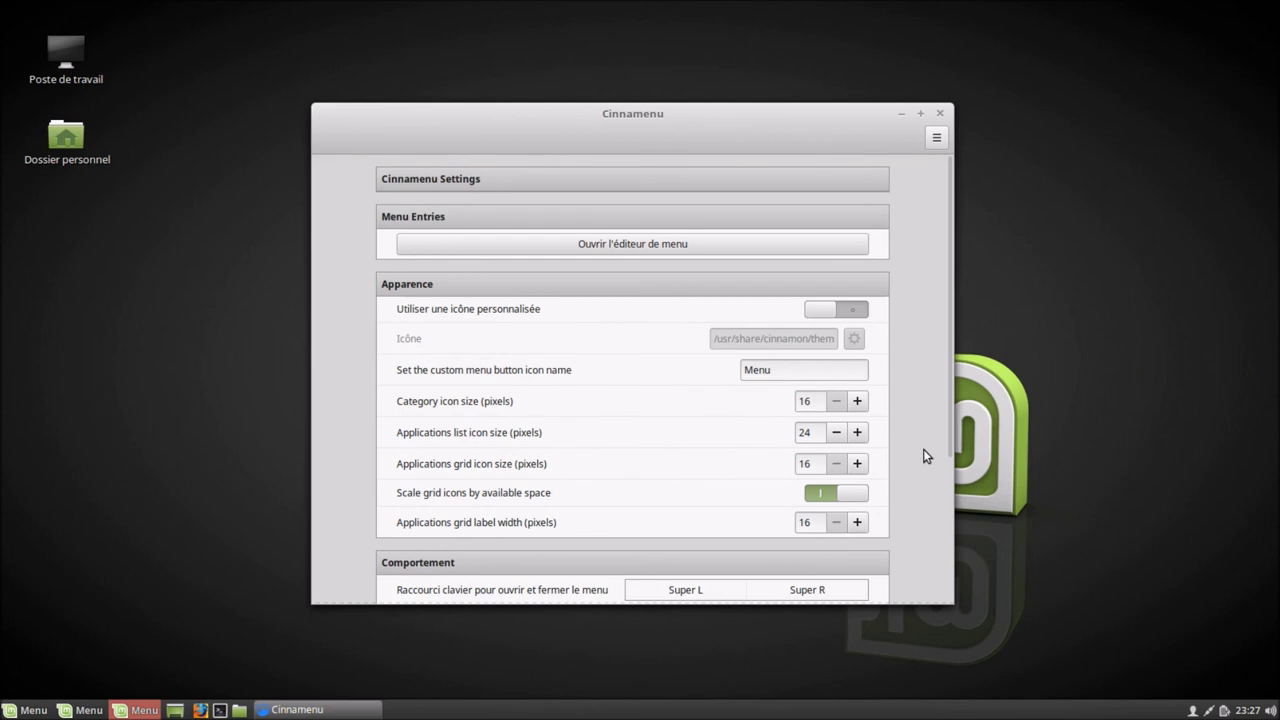
pyautogui.scroll(-4, 923, 449)
pyautogui.scroll(4, 937, 404)
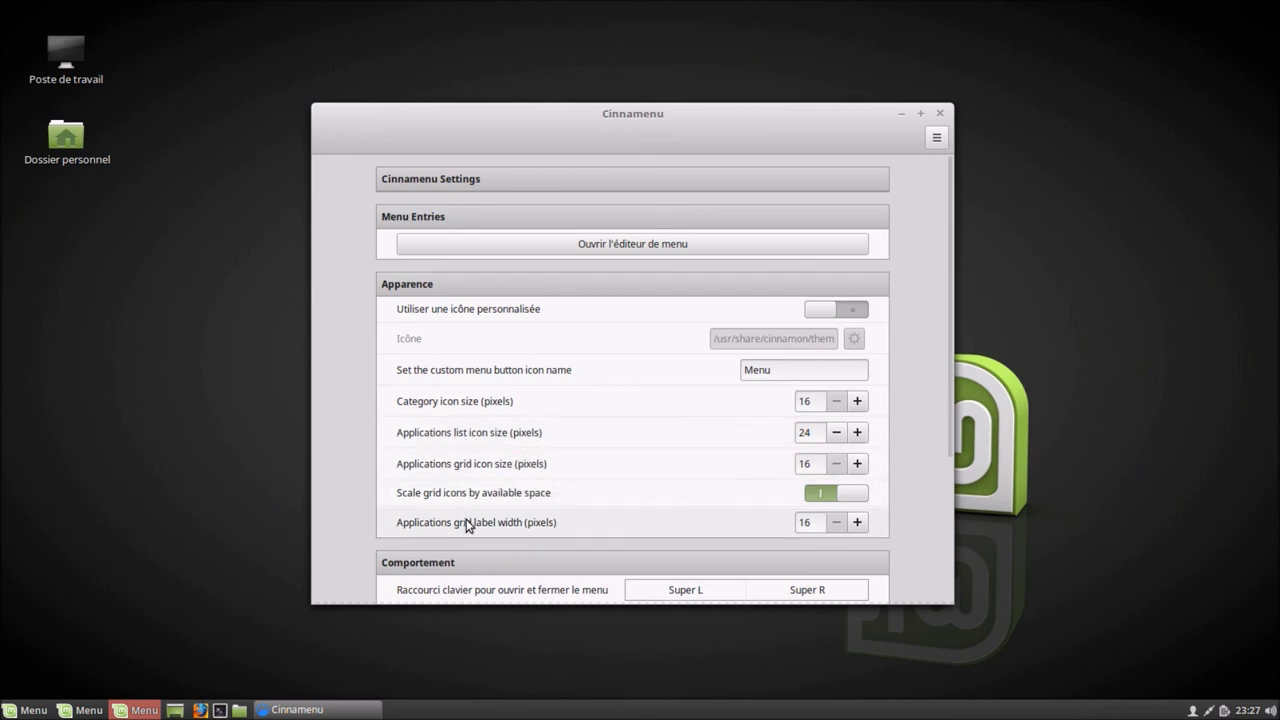
pyautogui.click(850, 495)
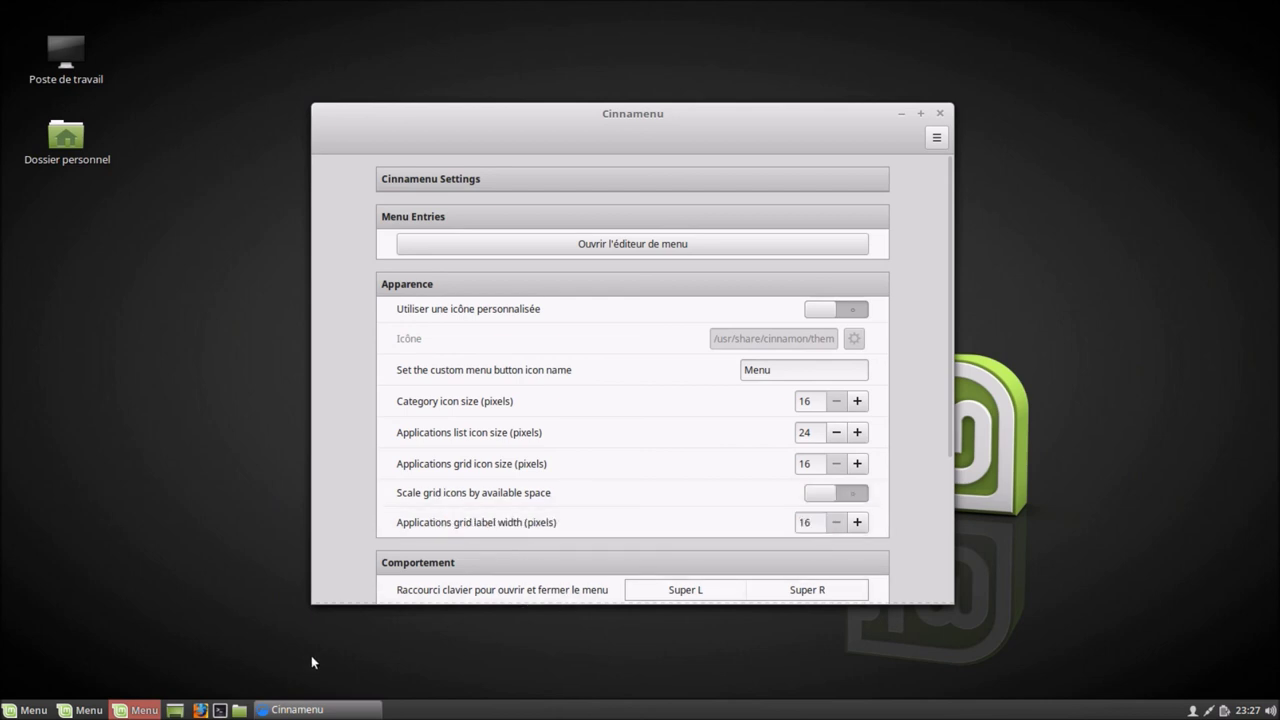
pyautogui.click(146, 710)
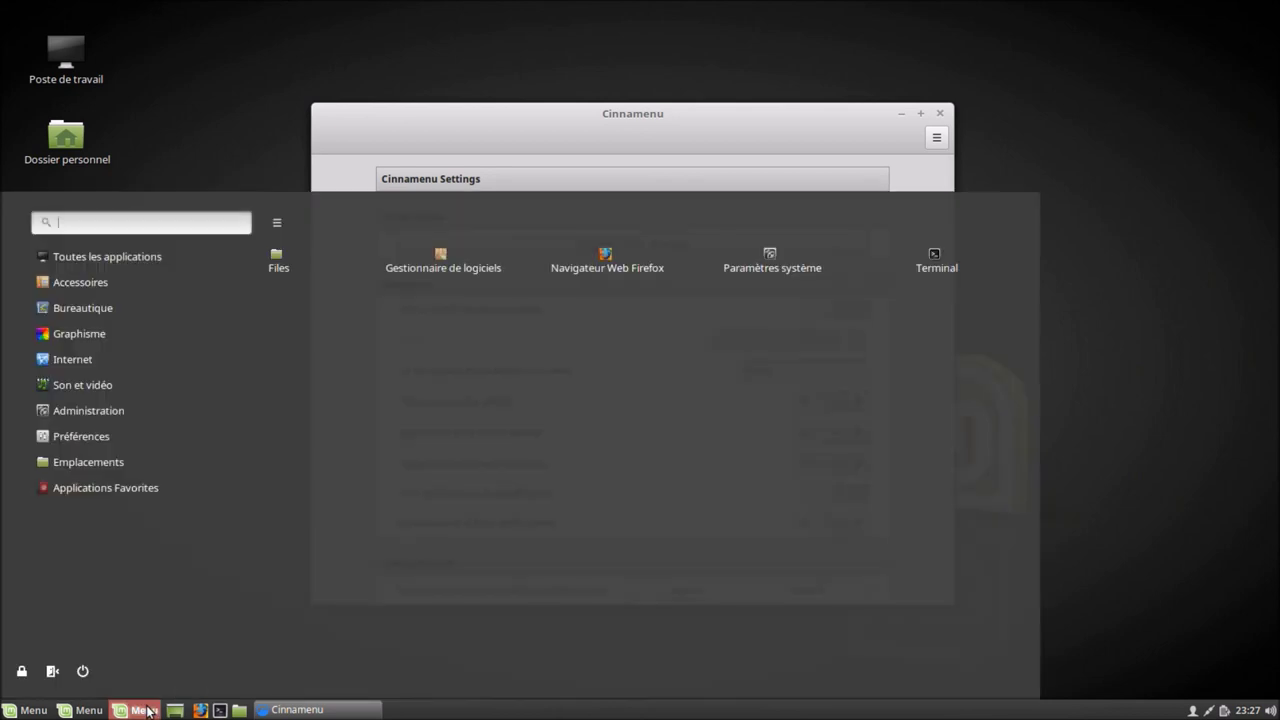
pyautogui.click(1165, 436)
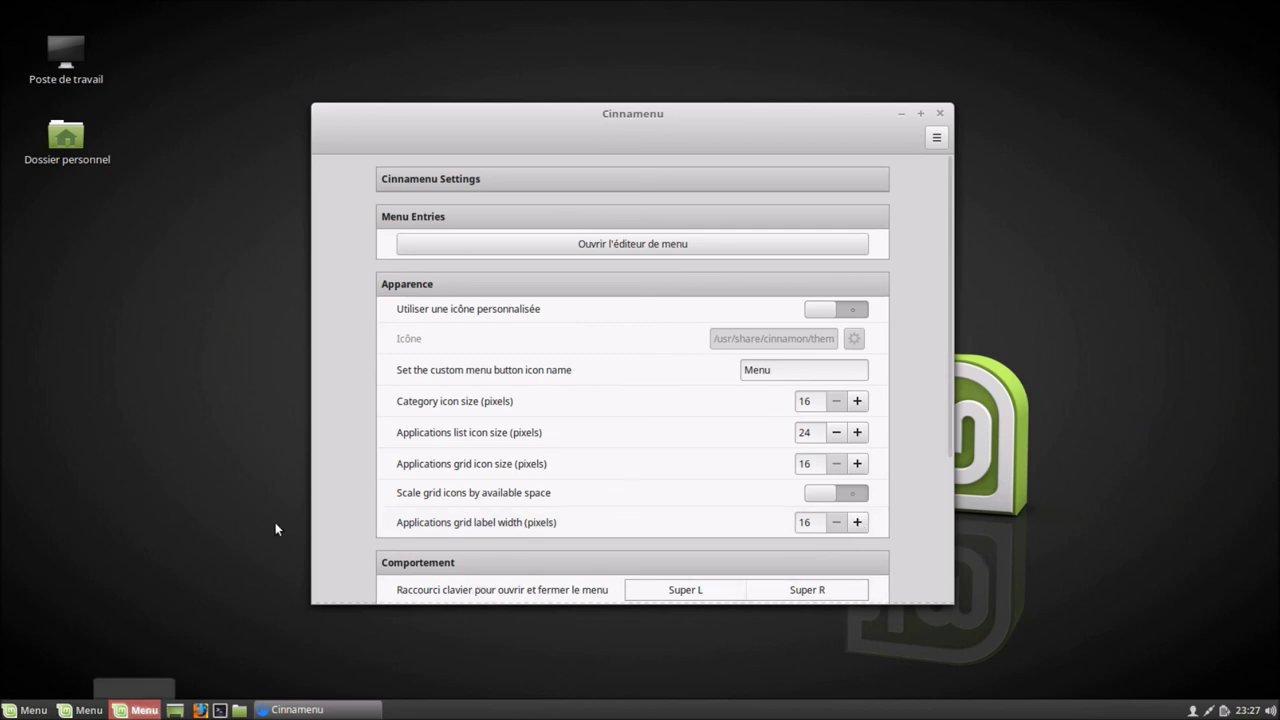
pyautogui.click(137, 709)
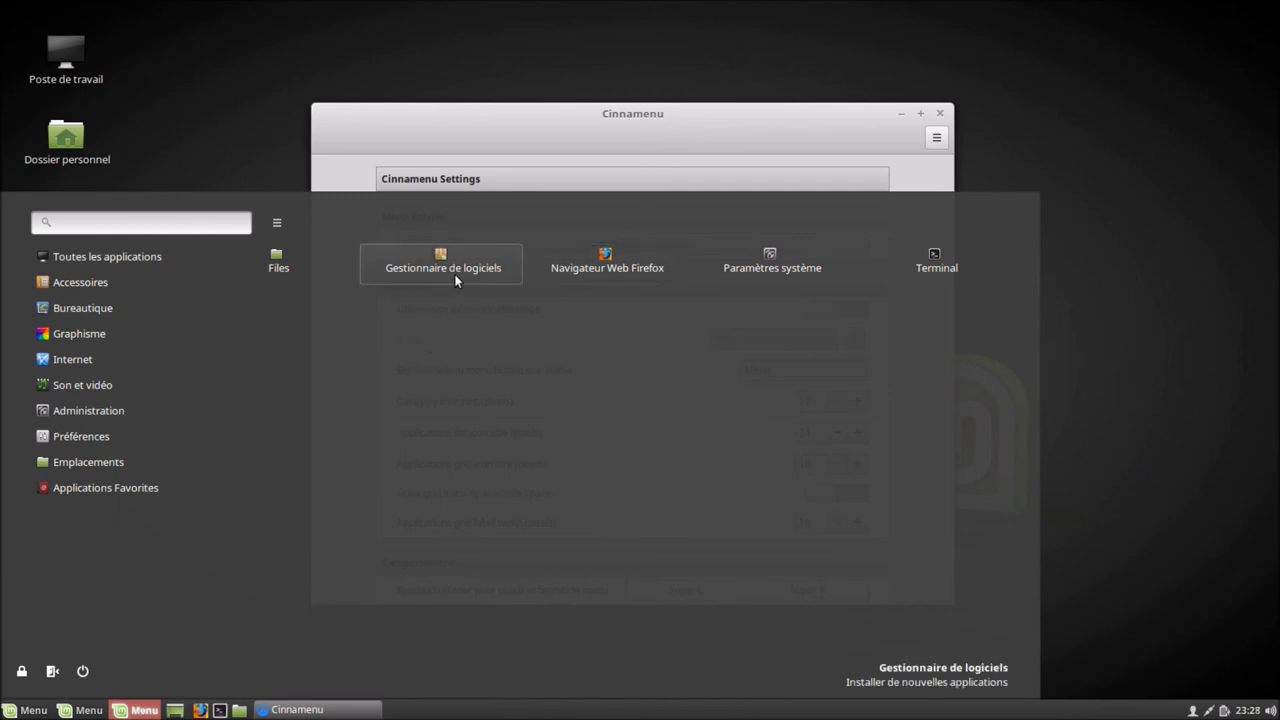
pyautogui.click(1166, 484)
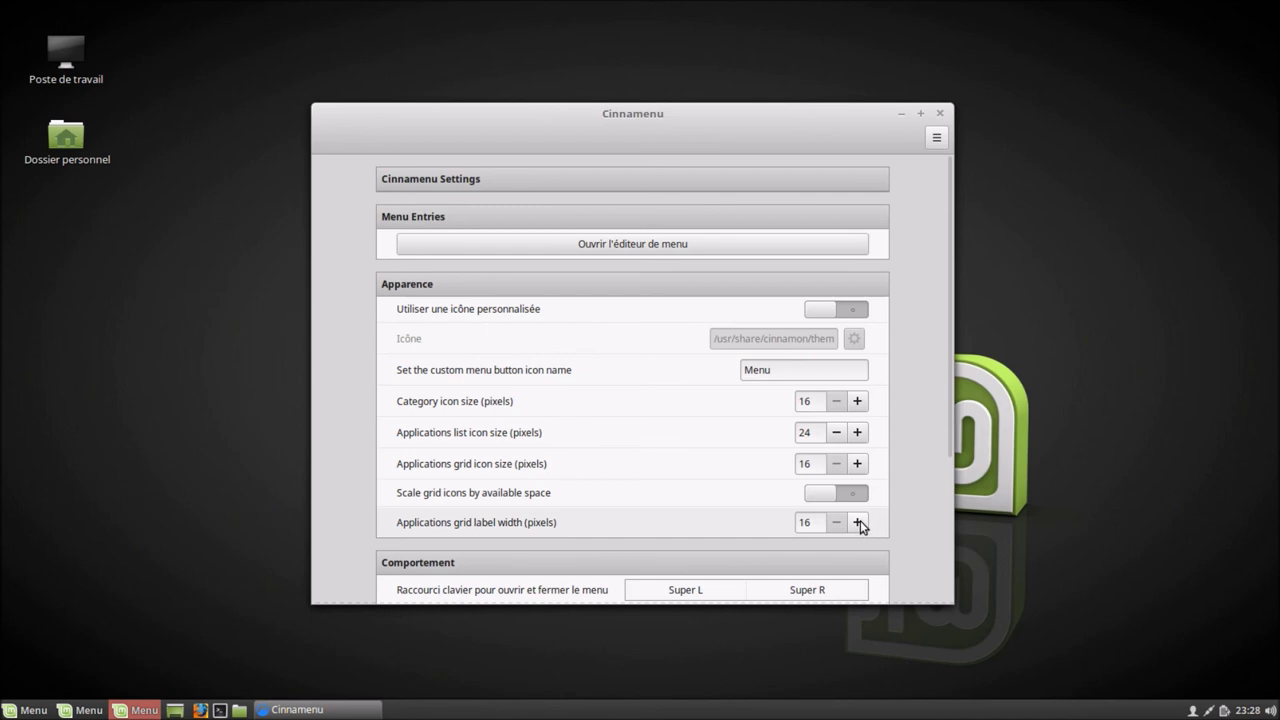
# Try an applications grid label width of 39 pixels in the Cinnamenu, and set the width back to 16.
pyautogui.moveTo(860, 520); pyautogui.dragTo(860, 520)
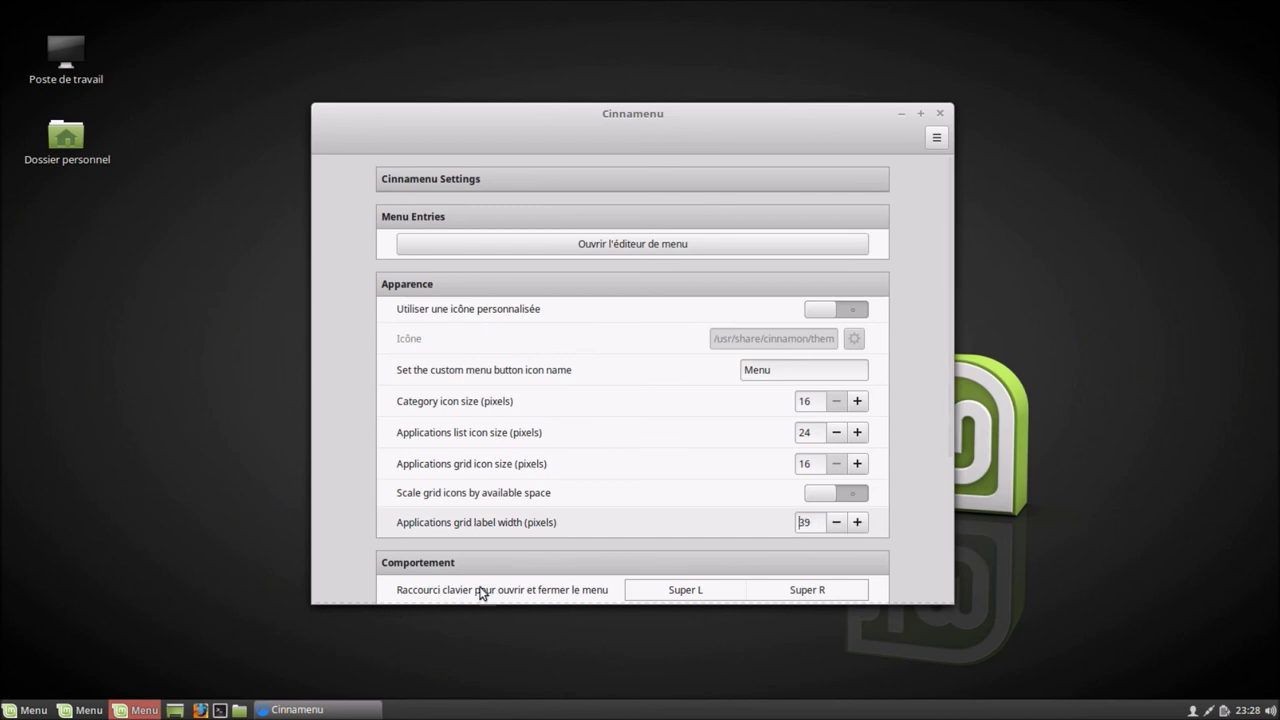
pyautogui.click(133, 711)
pyautogui.click(133, 711)
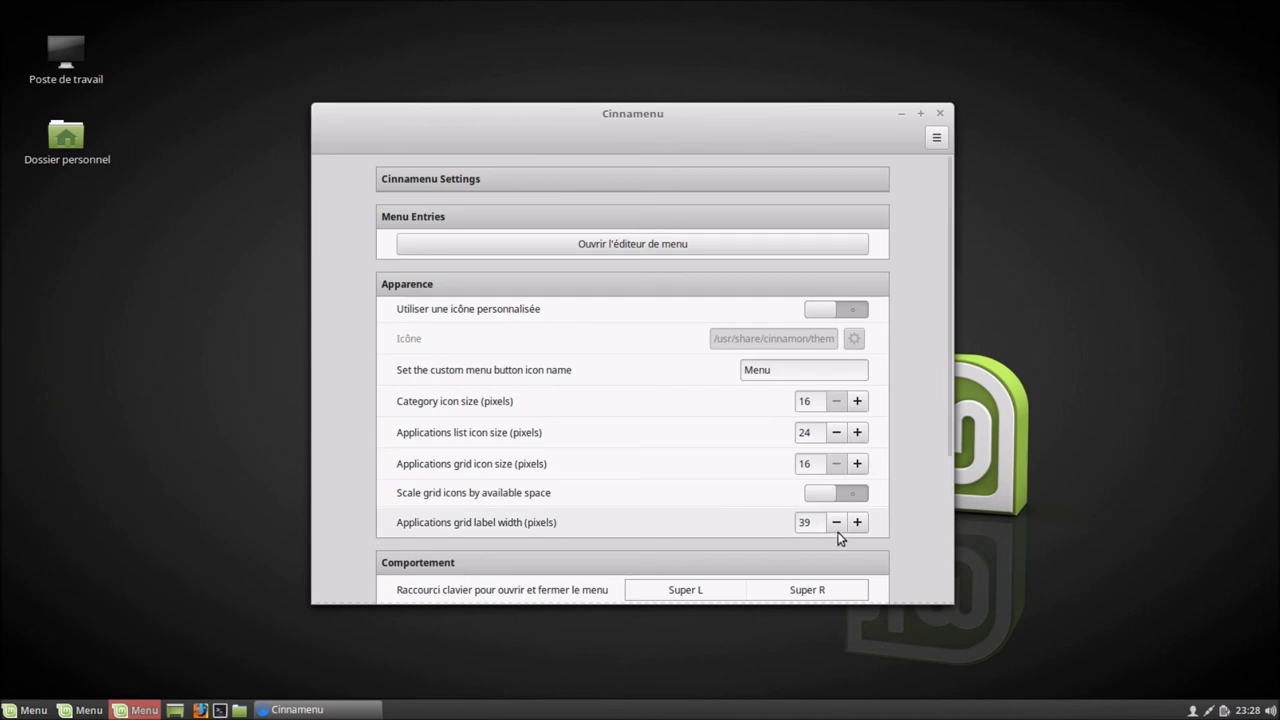
pyautogui.moveTo(838, 523); pyautogui.dragTo(838, 523)
# Set the applications grid icon size to 61 pixels and check the icons in the Cinnamenu.
pyautogui.click(863, 465)
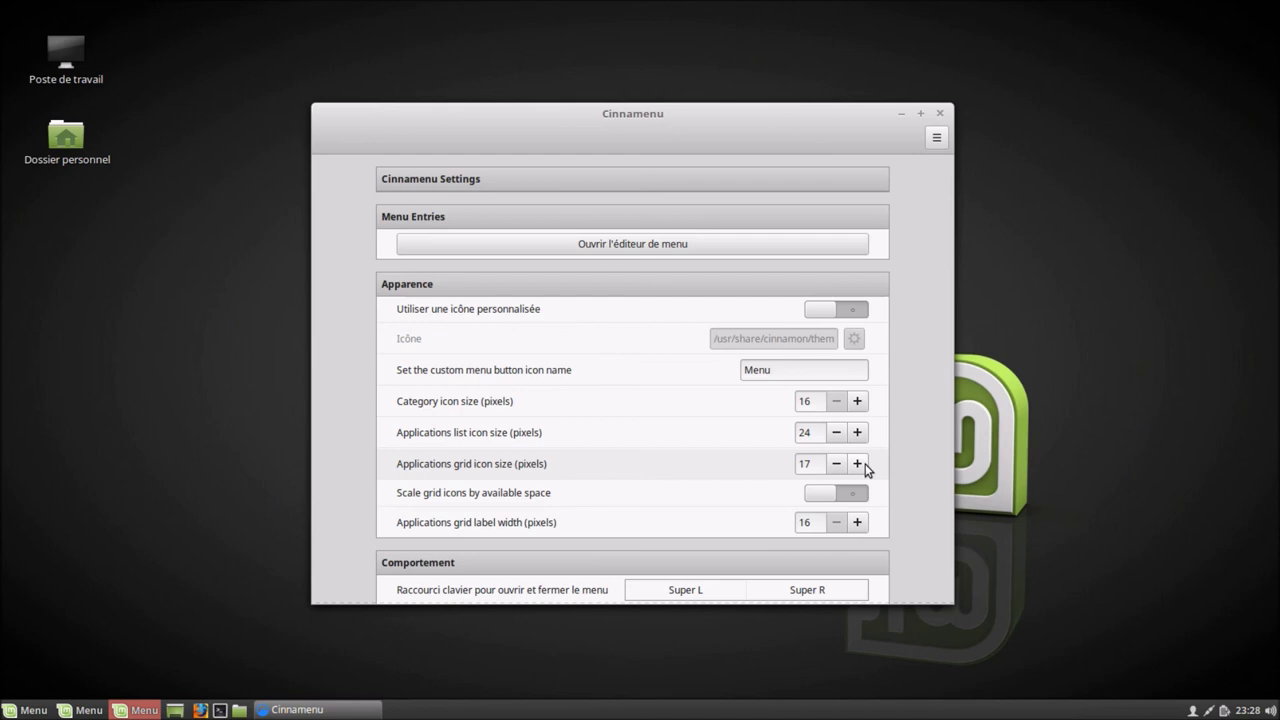
pyautogui.moveTo(865, 464); pyautogui.dragTo(865, 464)
pyautogui.click(137, 710)
pyautogui.click(136, 713)
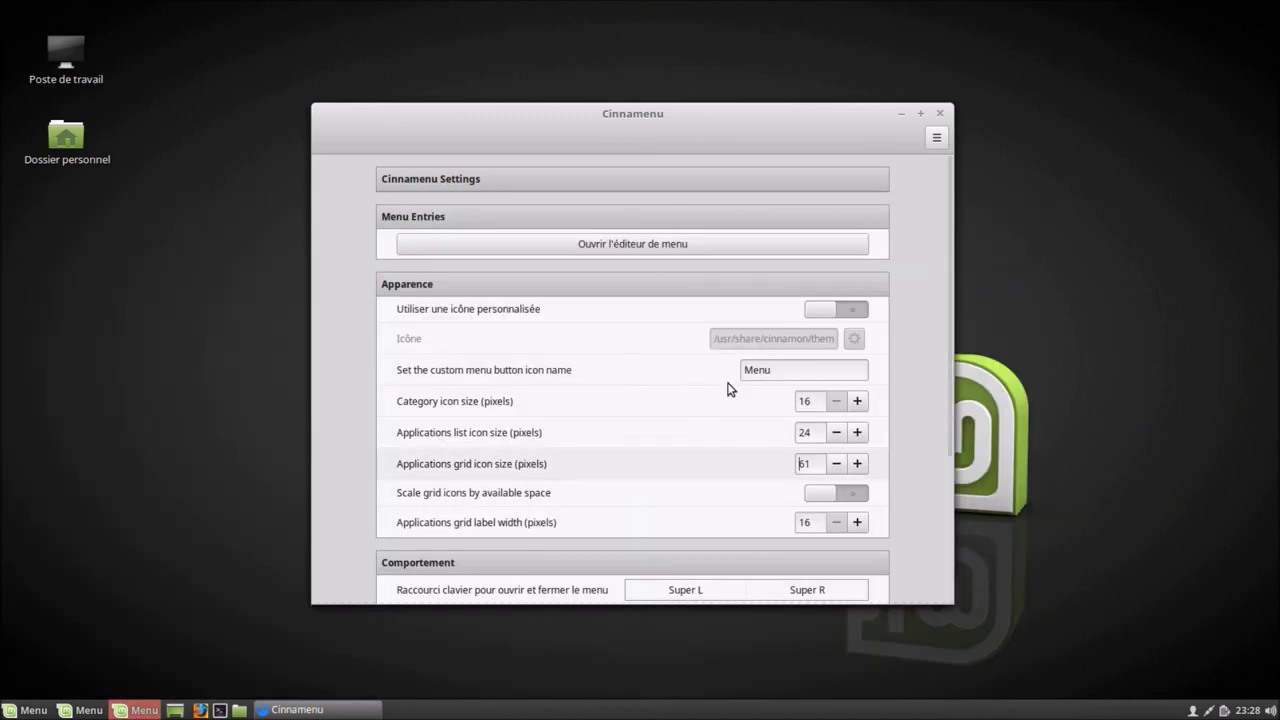
# Increase the applications grid icon size to 111 pixels and view the result in the Cinnamenu.
pyautogui.click(857, 464)
pyautogui.moveTo(860, 464); pyautogui.dragTo(862, 463)
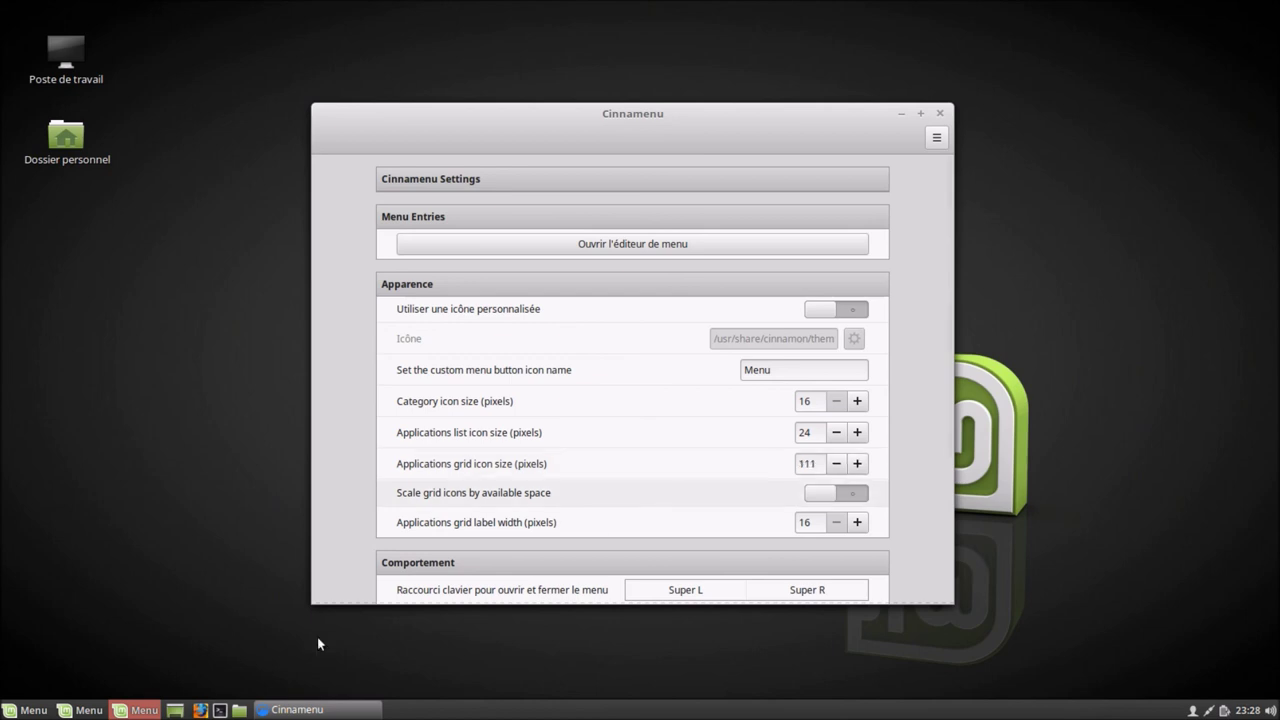
pyautogui.click(153, 712)
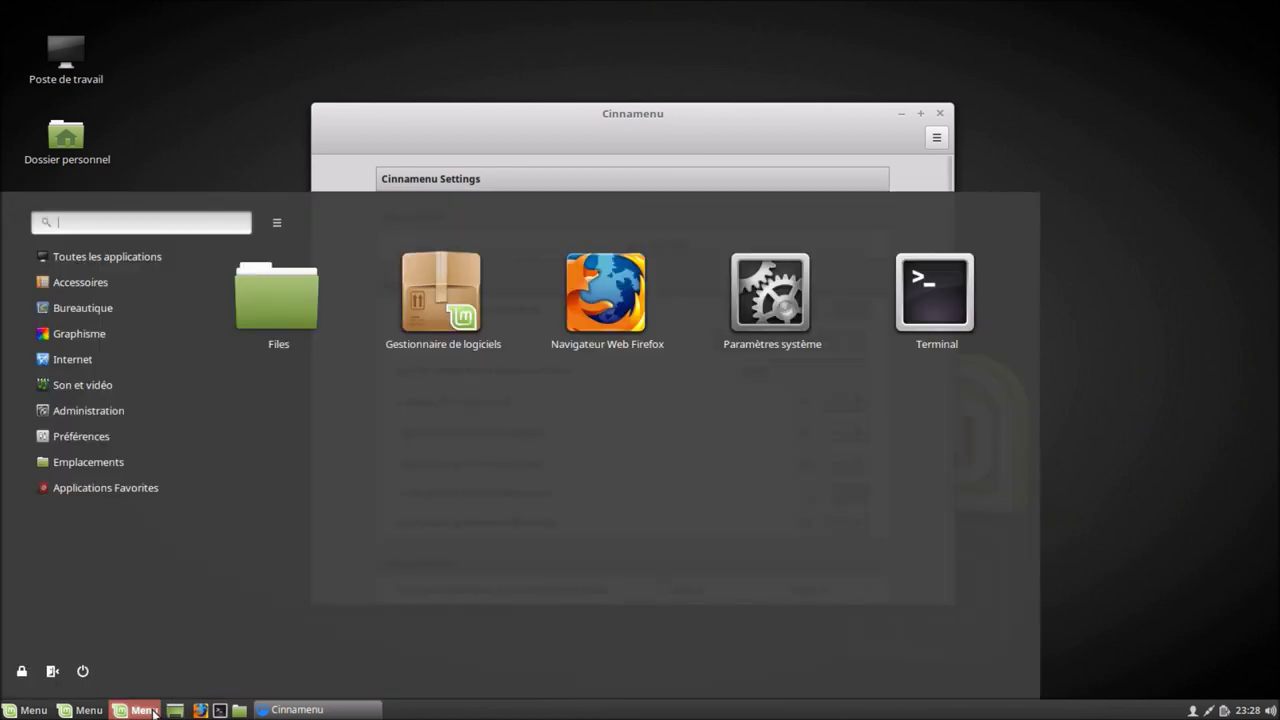
pyautogui.click(153, 712)
# Enlarge the applications grid icons to 217 pixels and check them in the Cinnamenu.
pyautogui.click(858, 465)
pyautogui.moveTo(858, 463); pyautogui.dragTo(858, 463)
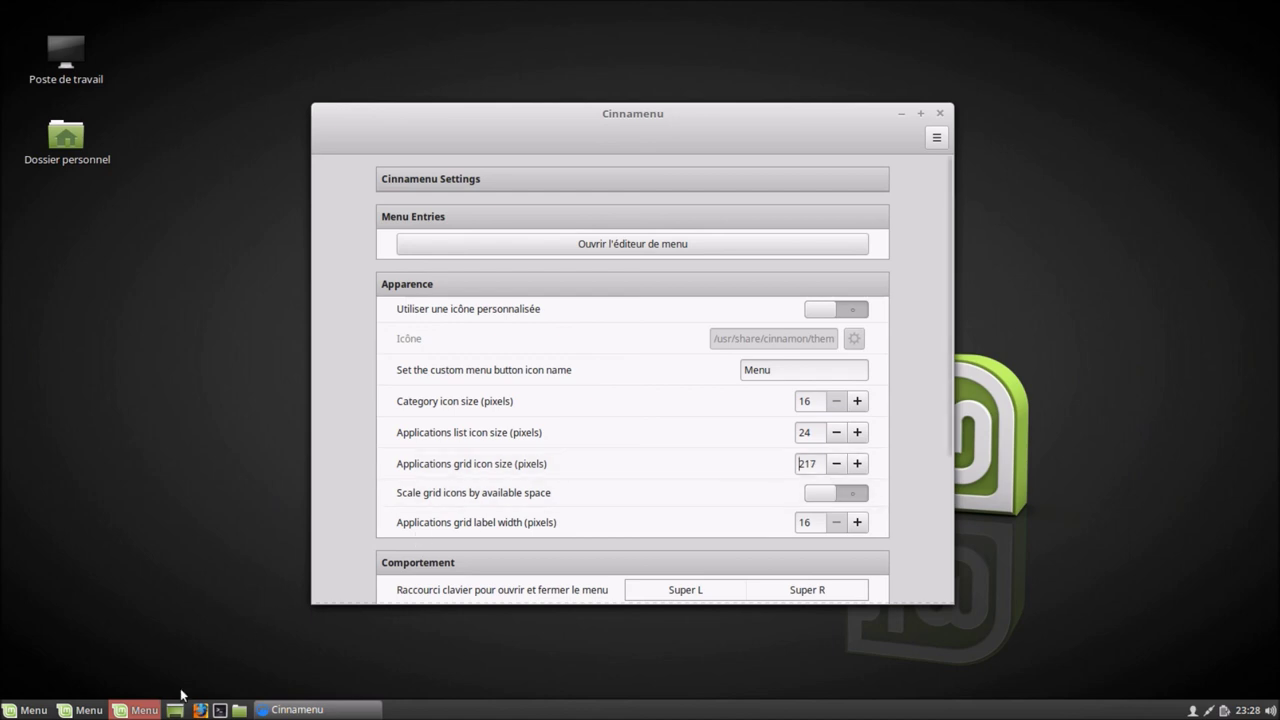
pyautogui.click(145, 710)
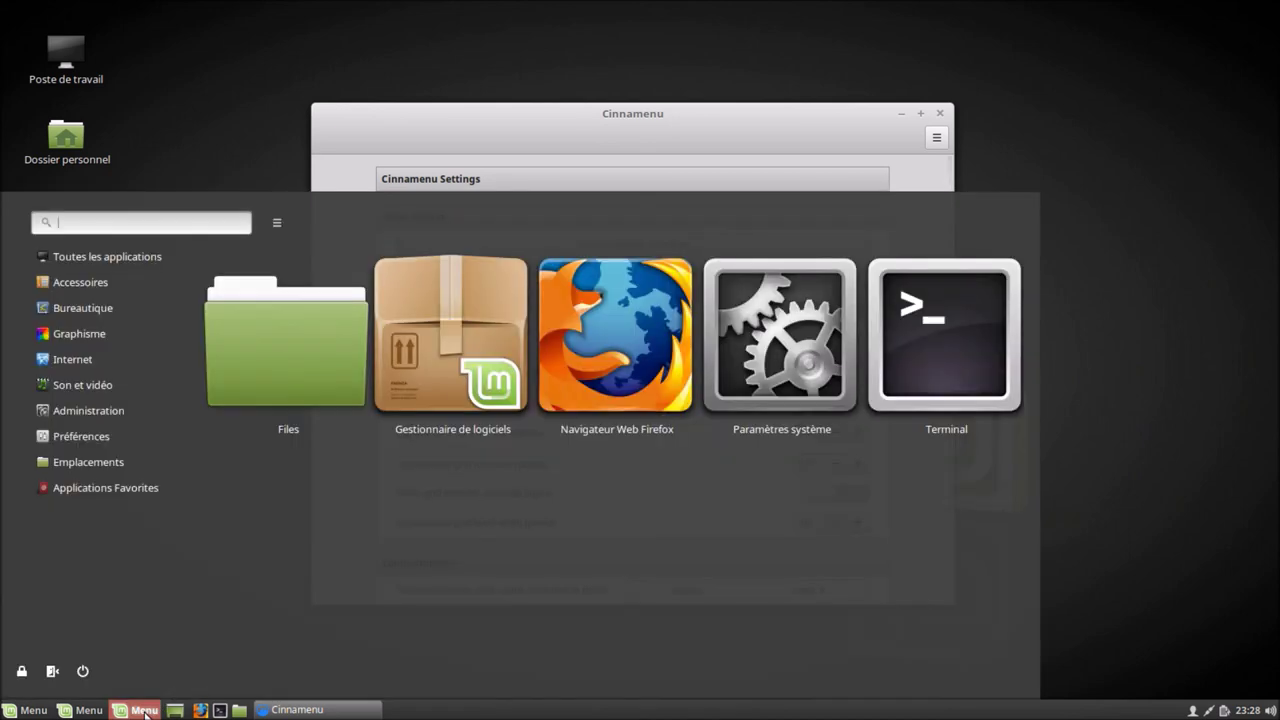
pyautogui.click(145, 711)
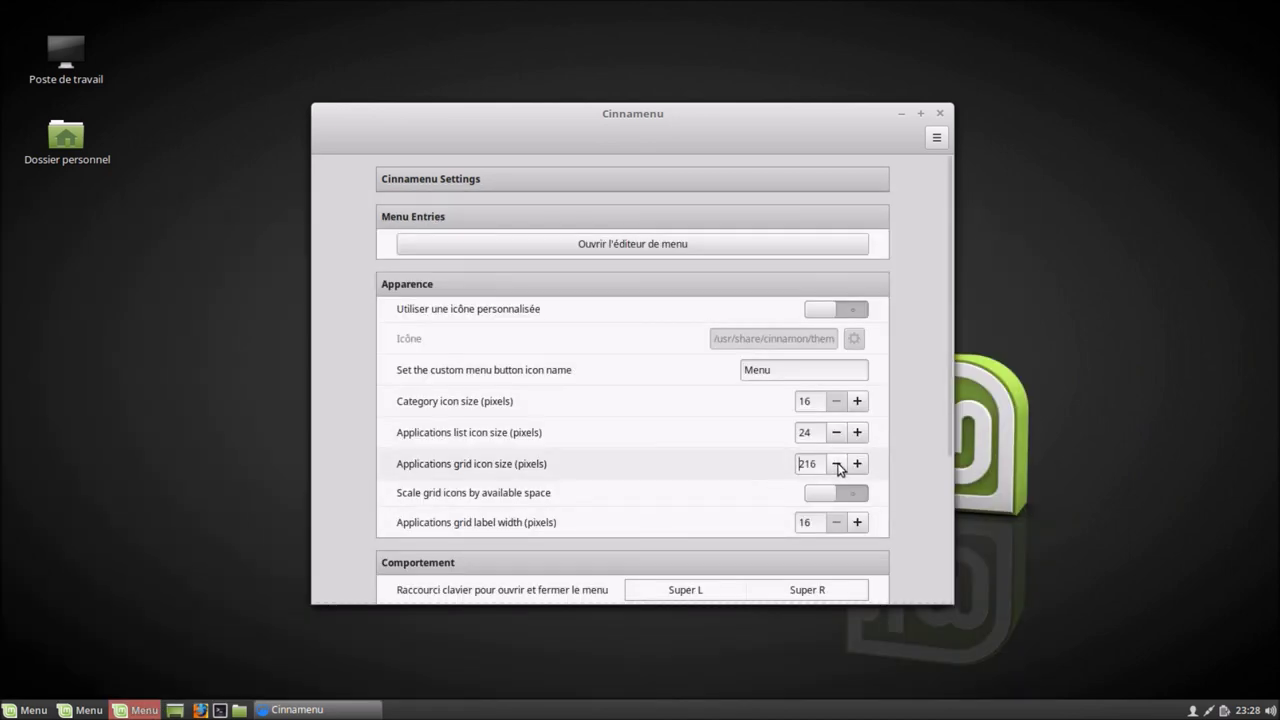
# Reduce the applications grid icon size to 200 pixels and check the Cinnamenu again.
pyautogui.moveTo(838, 468); pyautogui.dragTo(838, 468)
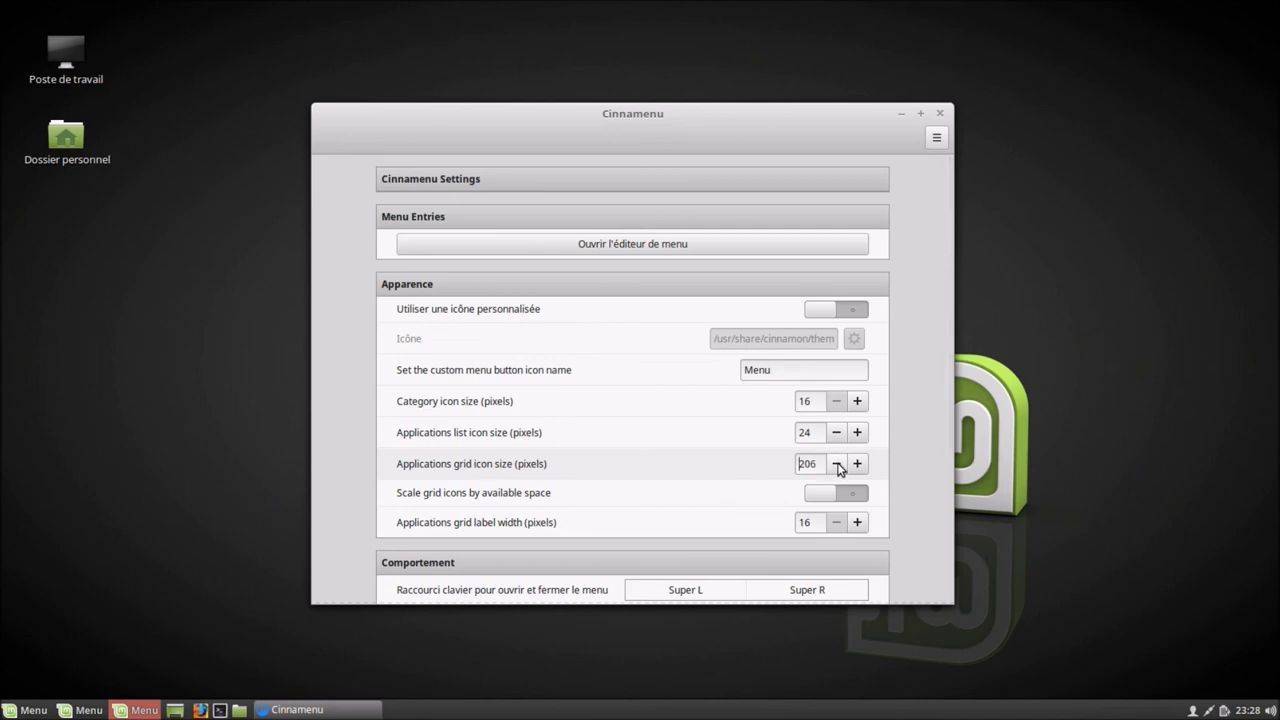
pyautogui.click(838, 468)
pyautogui.click(143, 712)
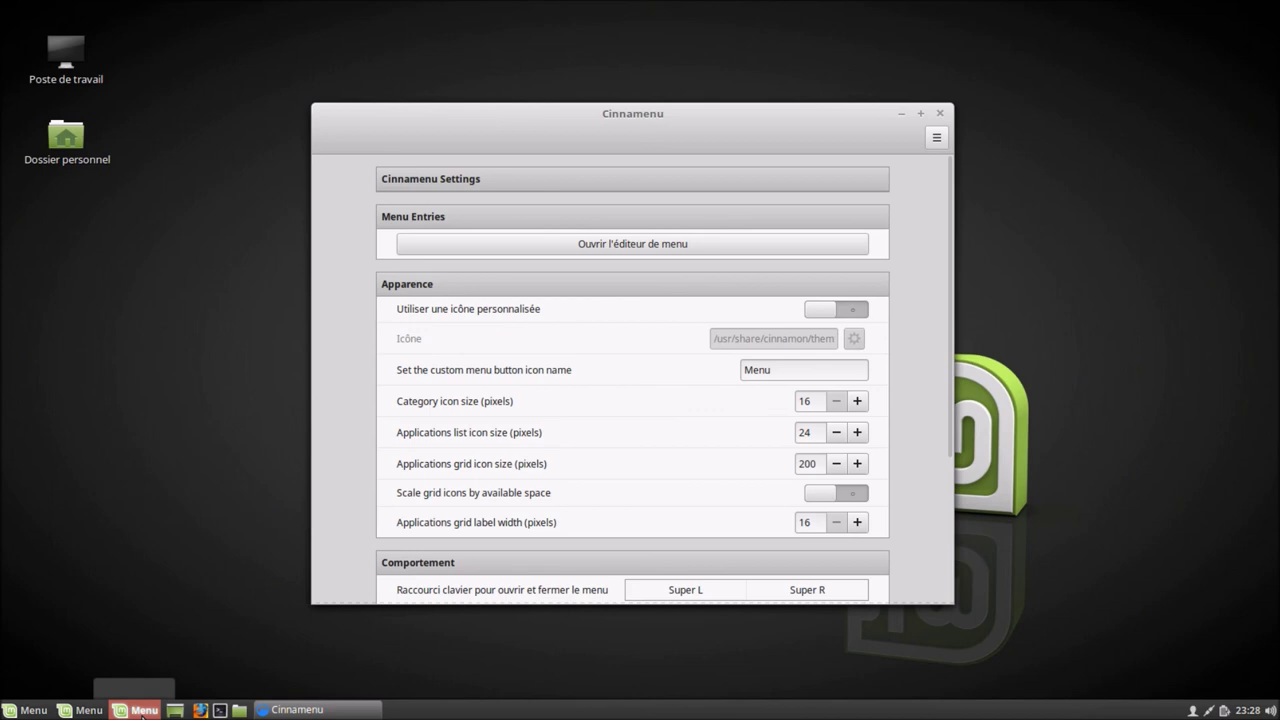
pyautogui.click(143, 712)
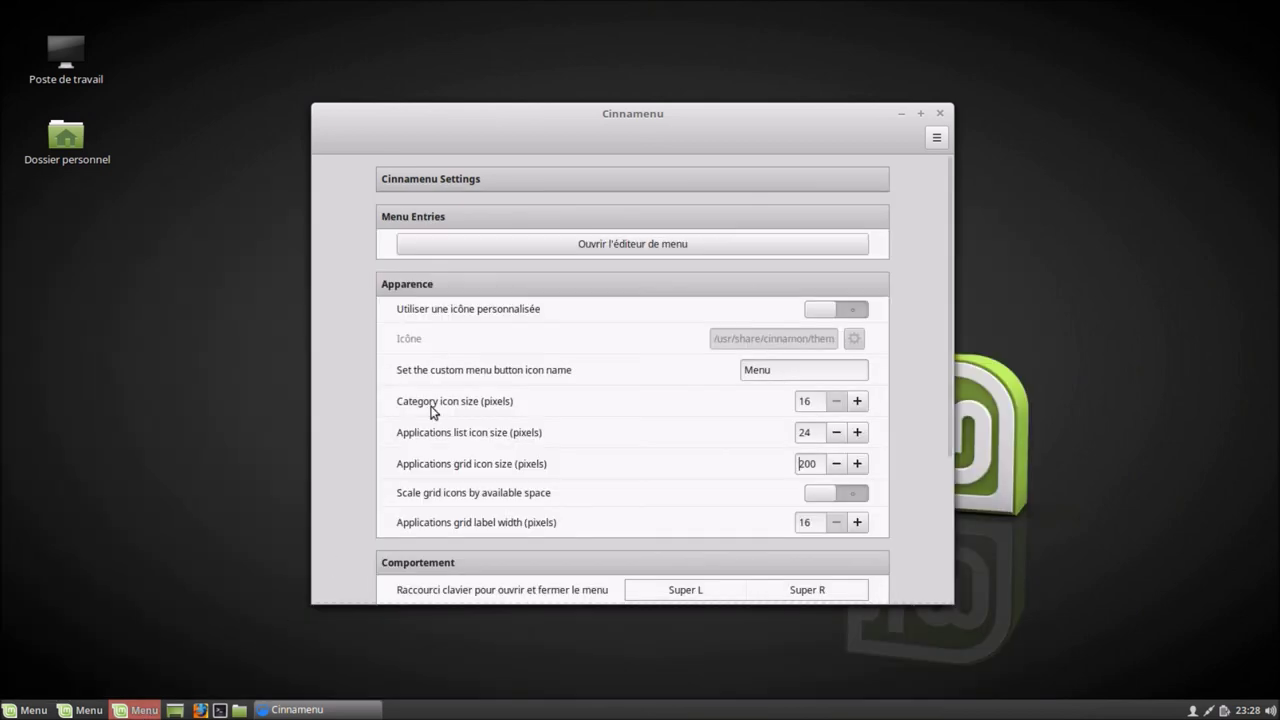
# Close the Cinnamenu settings and remove the Cinnamenu applet from the panel.
pyautogui.click(940, 118)
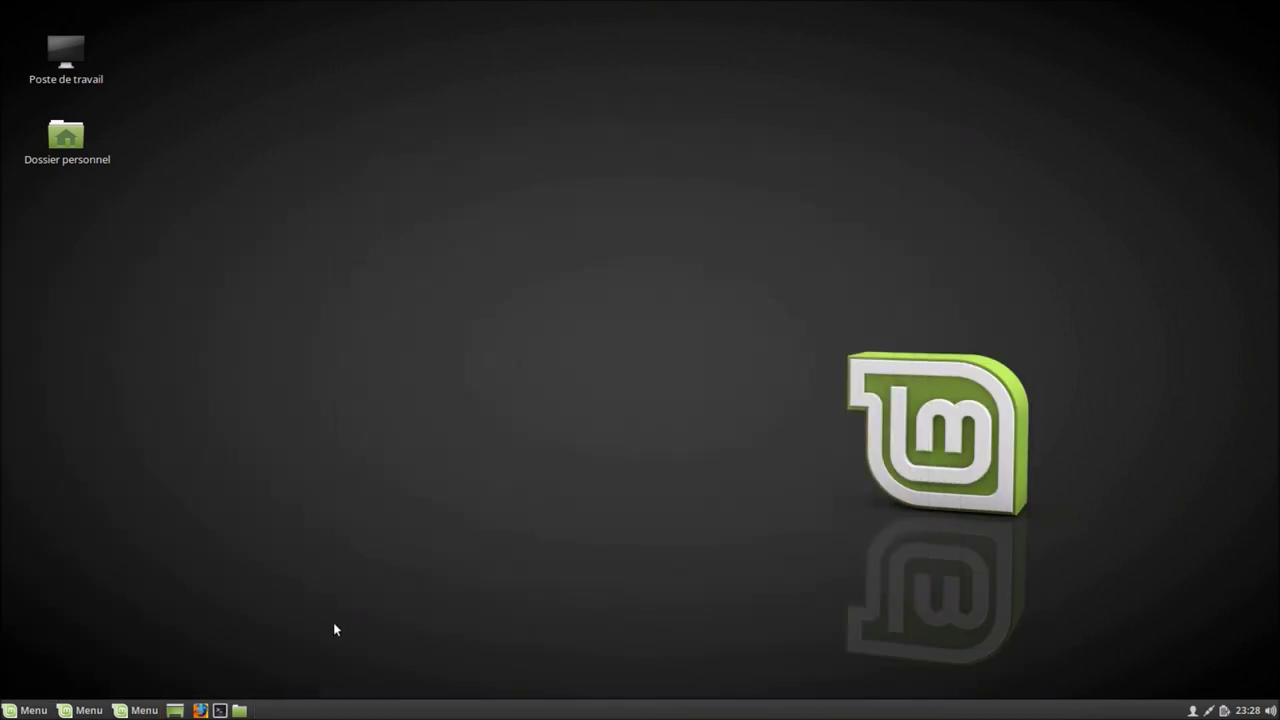
pyautogui.rightClick(152, 712)
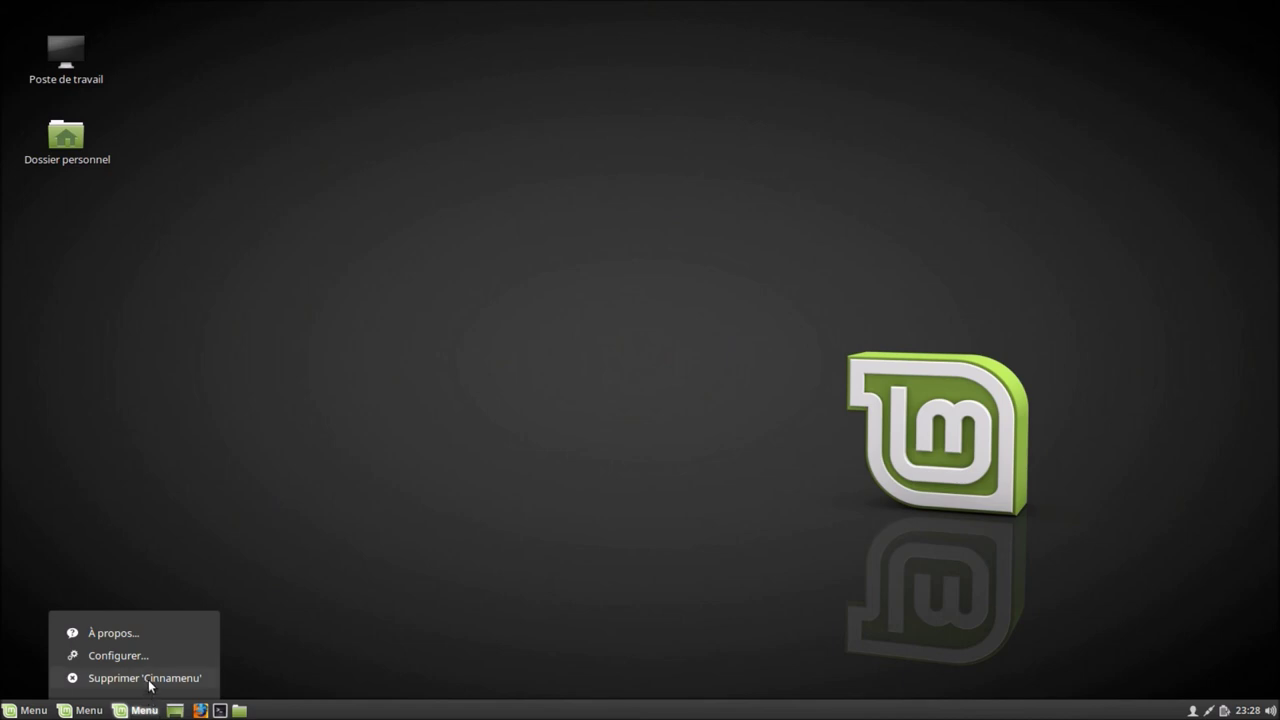
pyautogui.click(149, 680)
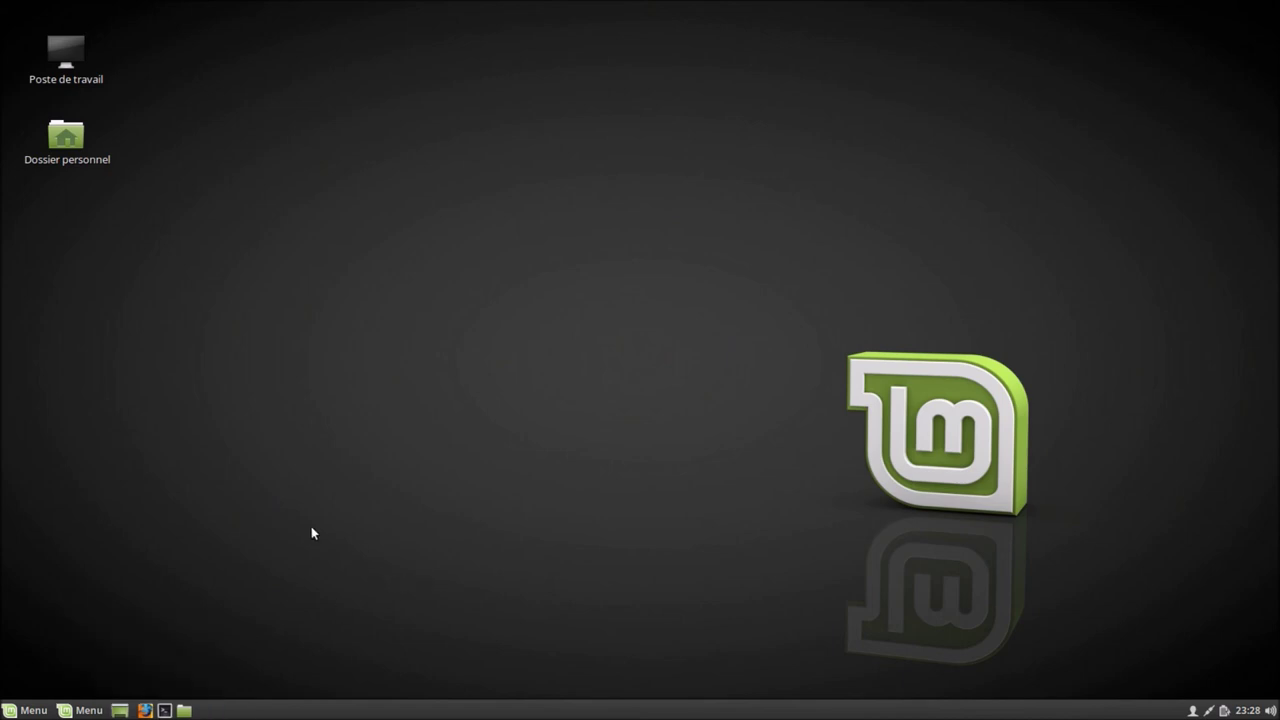
# Open the default Menu applet, view its applet options and dismiss them.
pyautogui.click(24, 712)
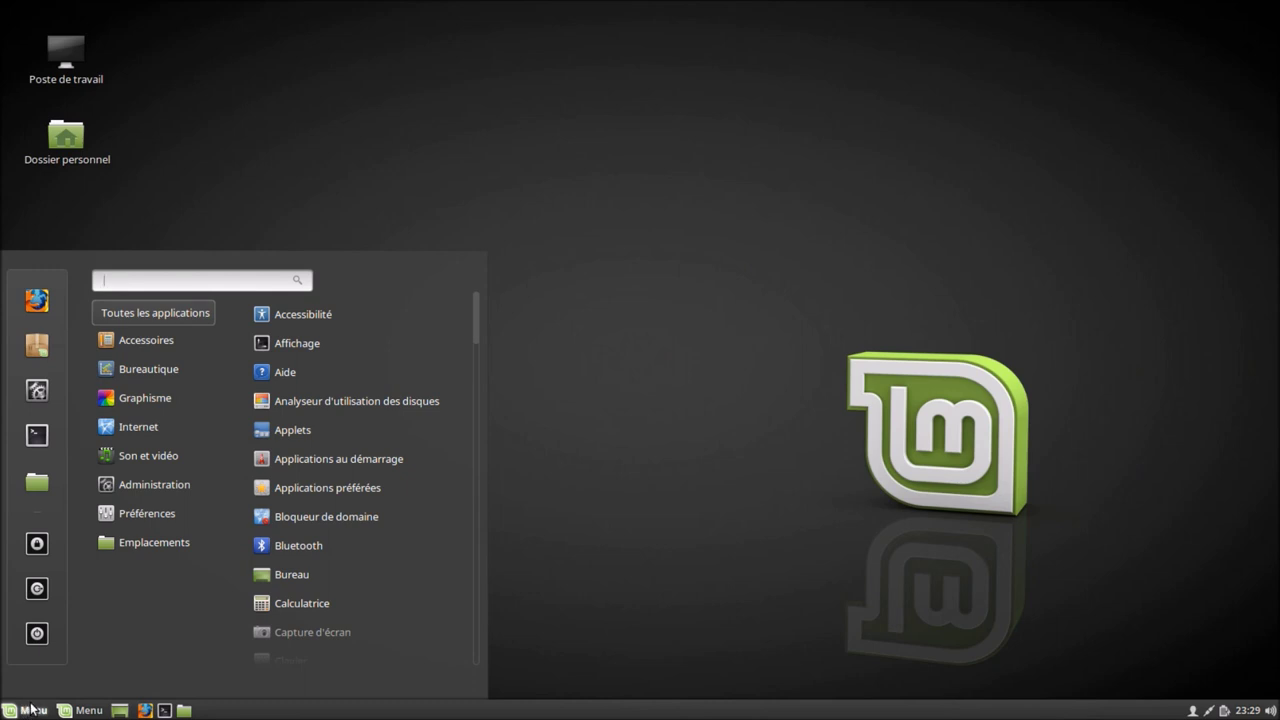
pyautogui.rightClick(31, 709)
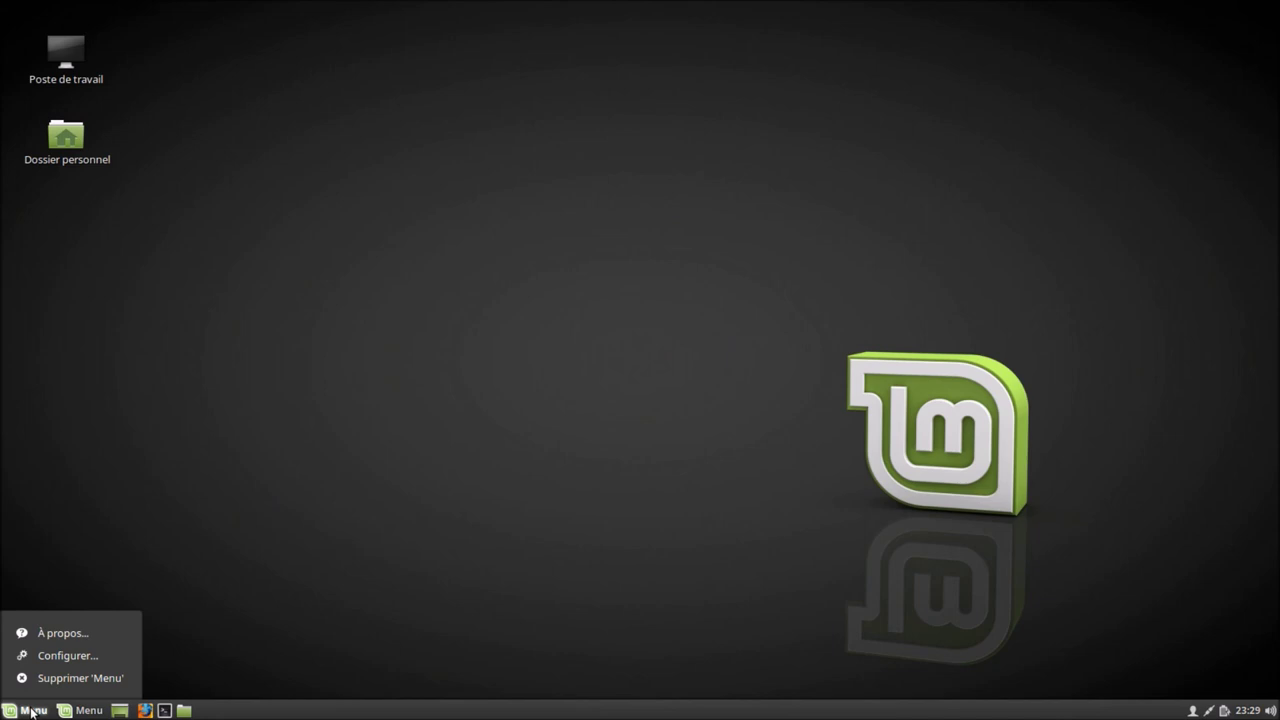
pyautogui.click(288, 529)
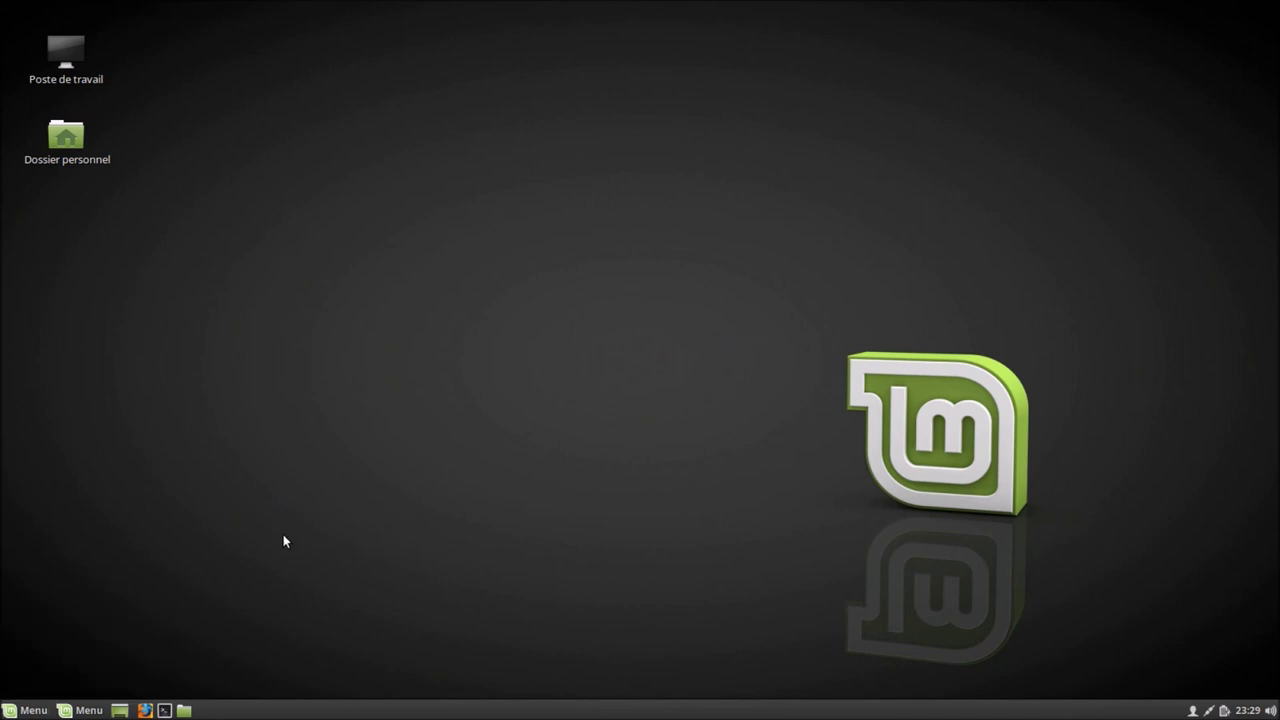
# View the À propos information of the CinnVIIStarkMenu applet and close it.
pyautogui.rightClick(96, 712)
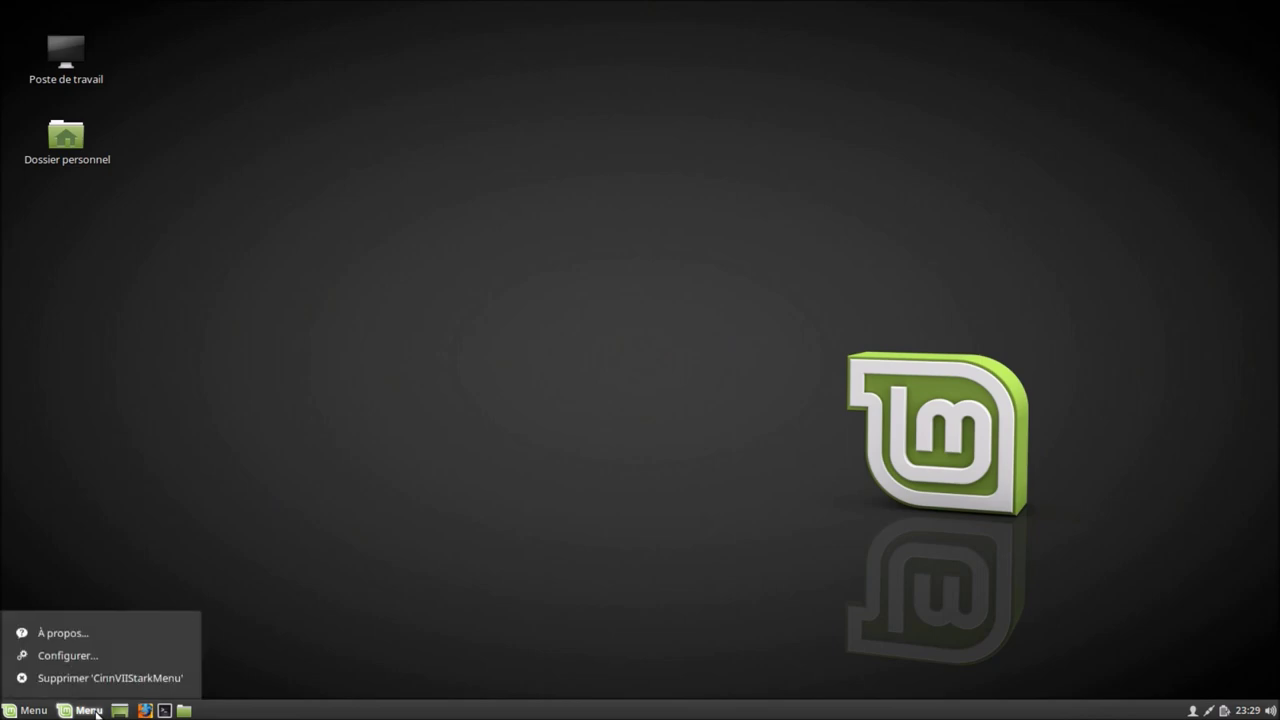
pyautogui.click(80, 635)
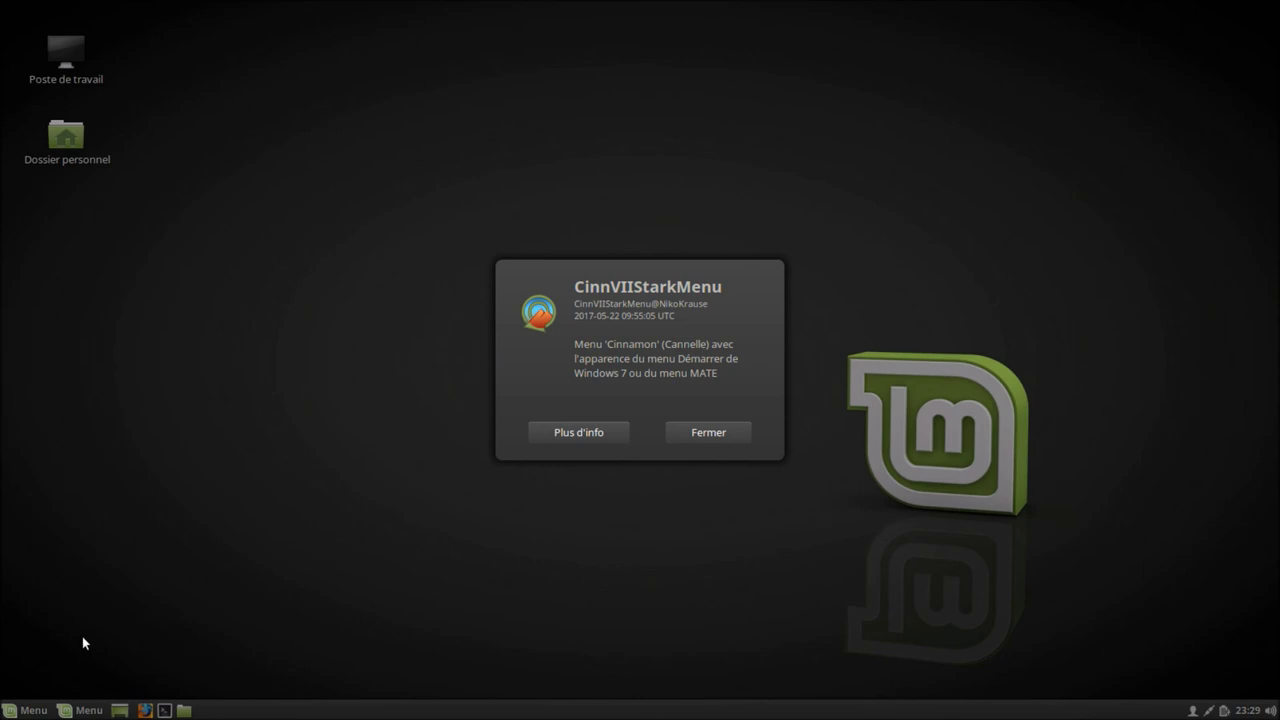
pyautogui.click(708, 434)
# Open the CinnVIIStarkMenu configuration and look through its Barre des tâches, Barre latérale, Raccourci and Menu settings.
pyautogui.rightClick(92, 712)
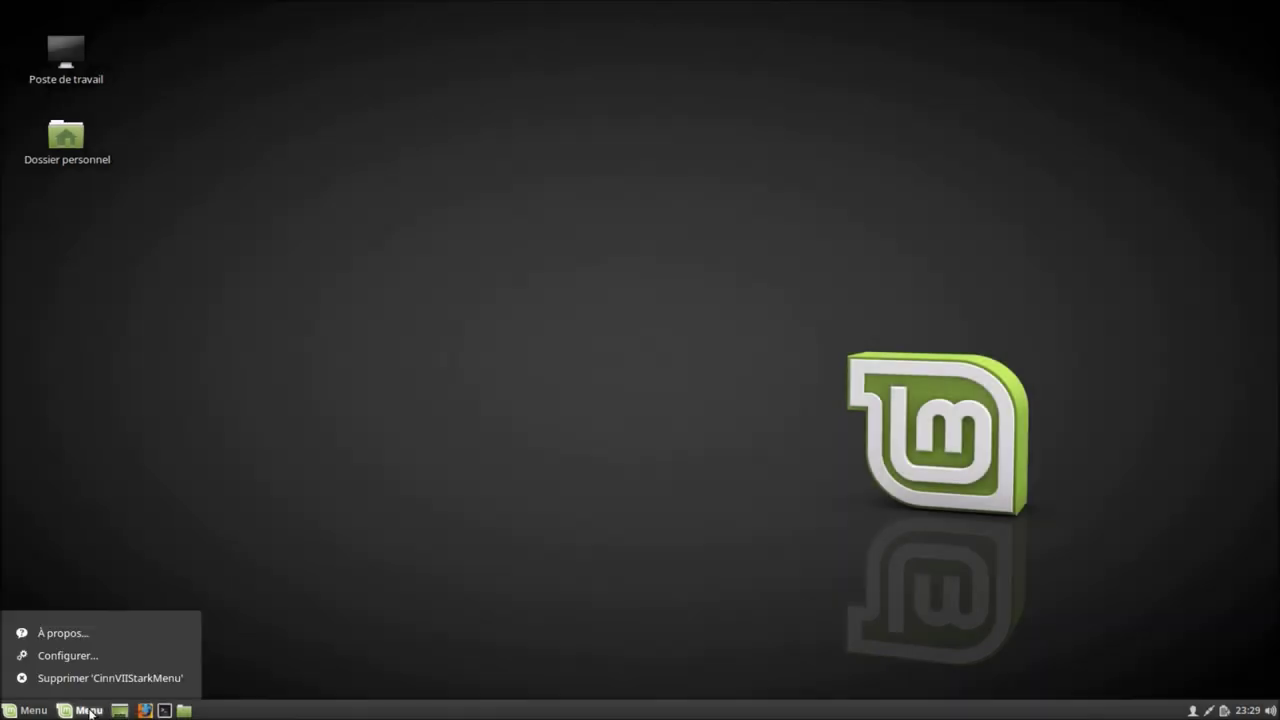
pyautogui.click(94, 656)
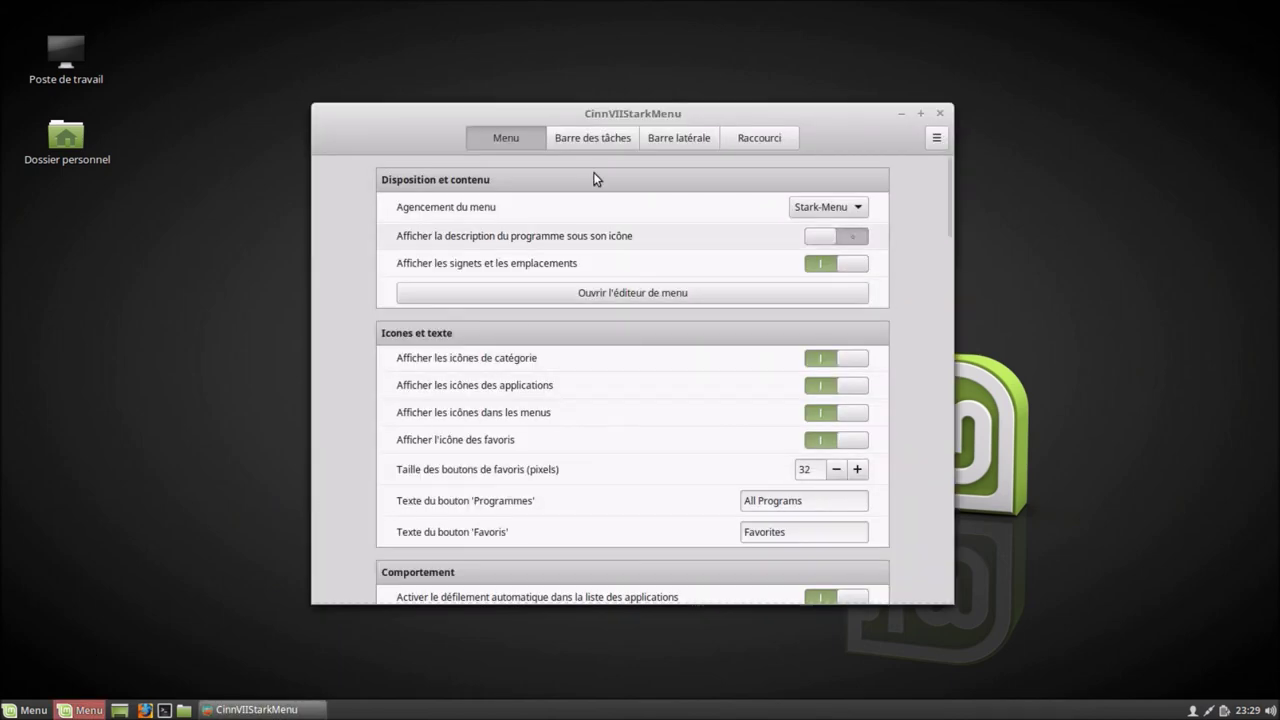
pyautogui.click(610, 140)
pyautogui.click(660, 136)
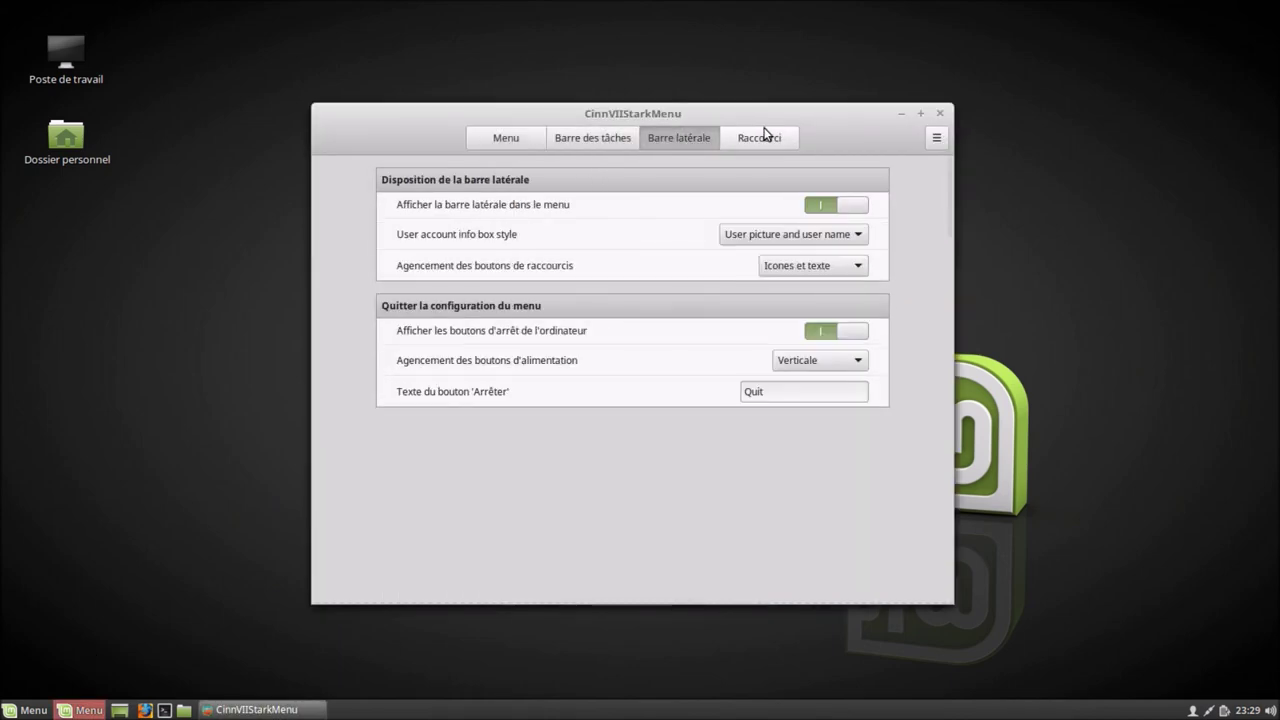
pyautogui.click(773, 141)
pyautogui.click(685, 140)
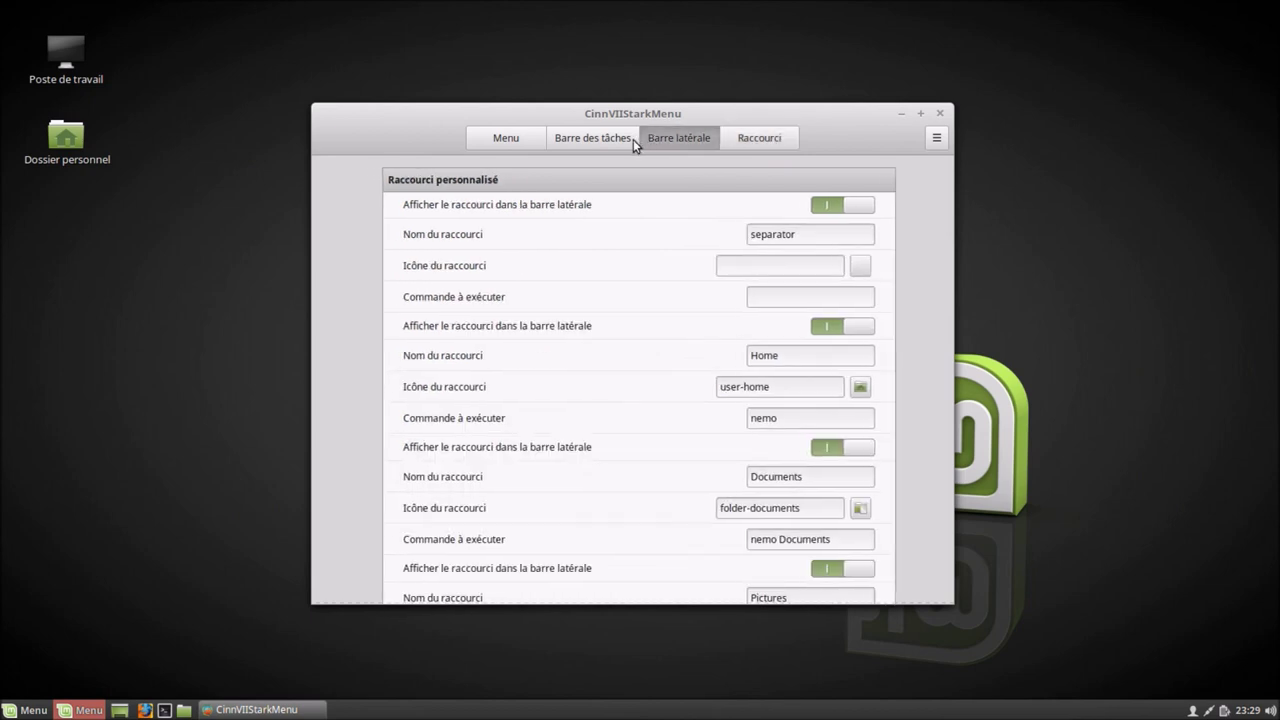
pyautogui.click(559, 143)
pyautogui.click(506, 136)
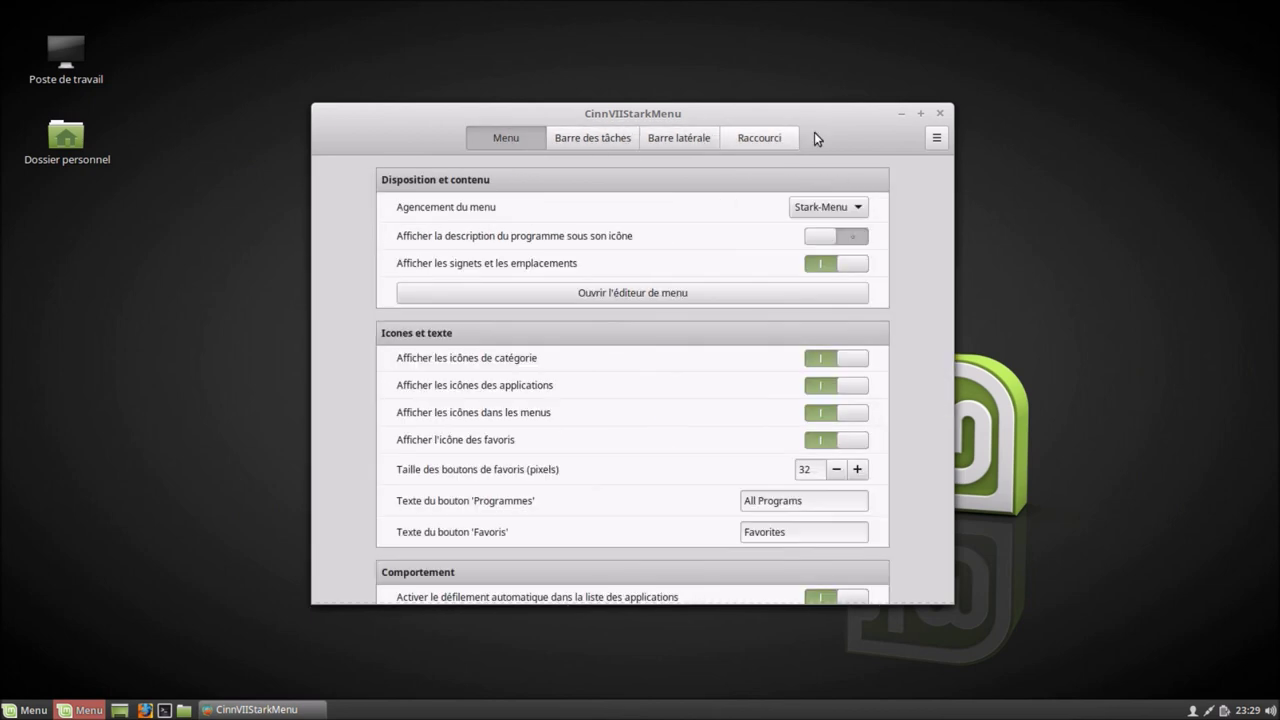
# Close the CinnVIIStarkMenu settings, view the CinnVIIStarkMenu itself and dismiss it.
pyautogui.click(940, 115)
pyautogui.click(90, 710)
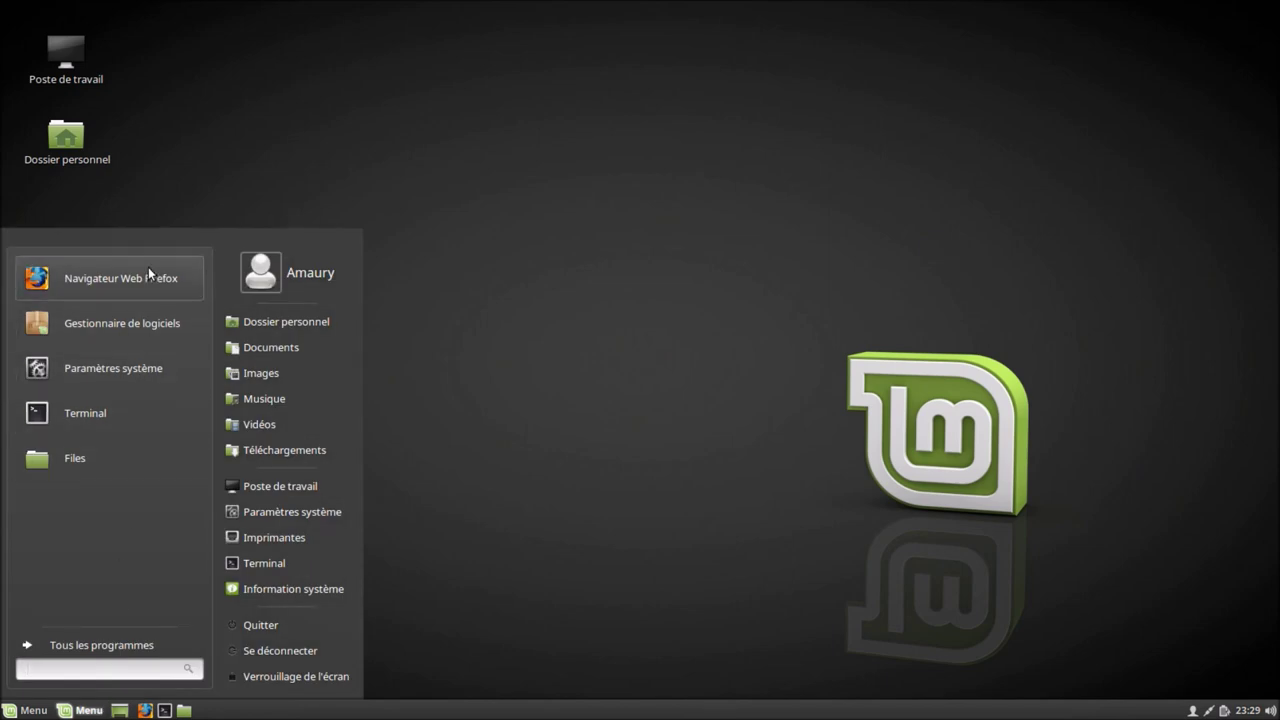
pyautogui.click(666, 298)
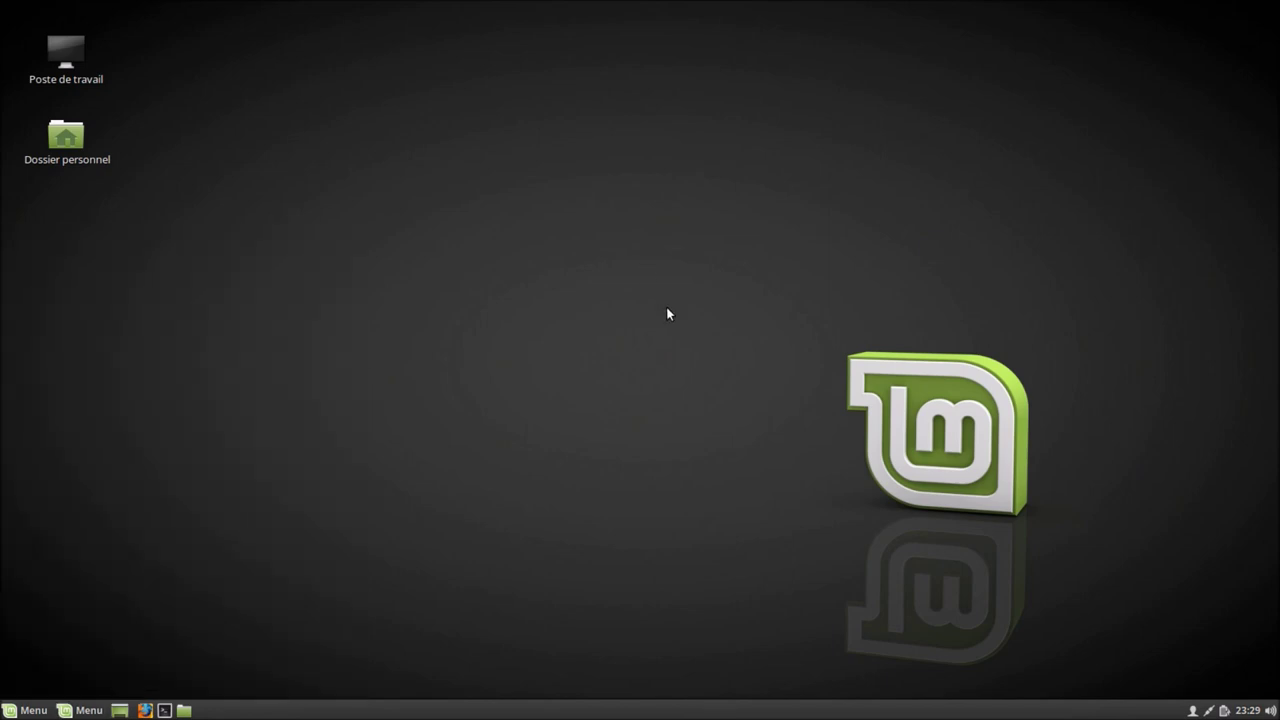